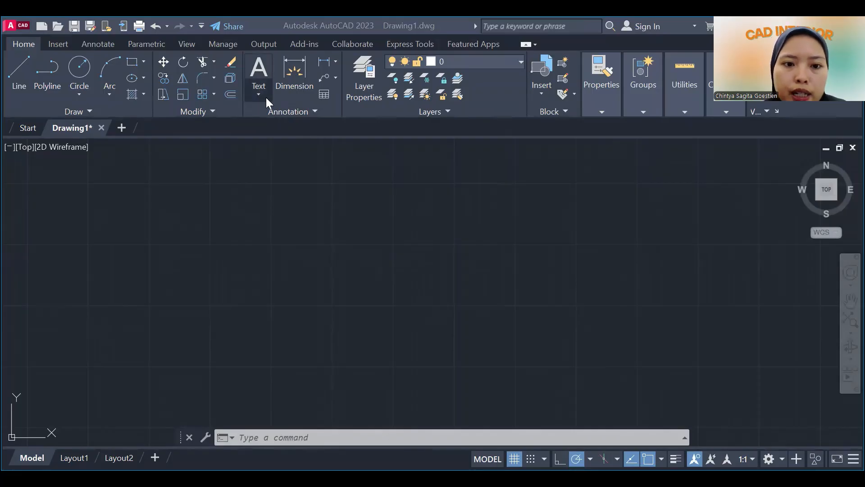
click(241, 222)
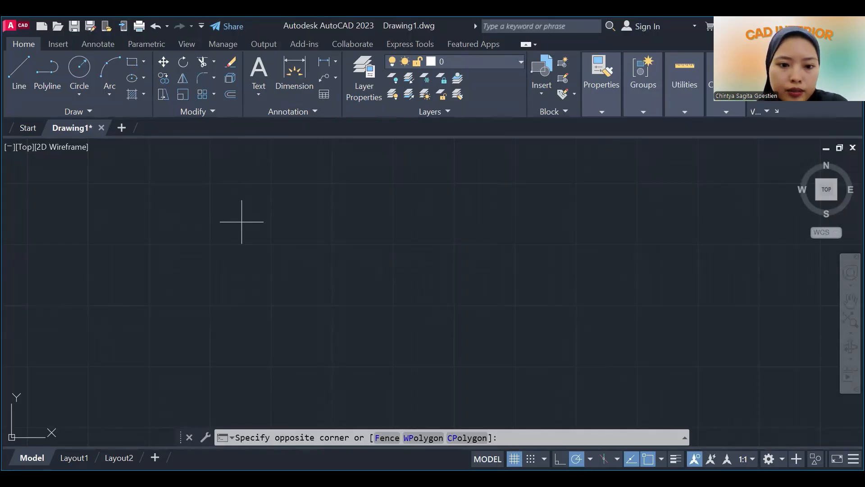
click(244, 247)
click(249, 245)
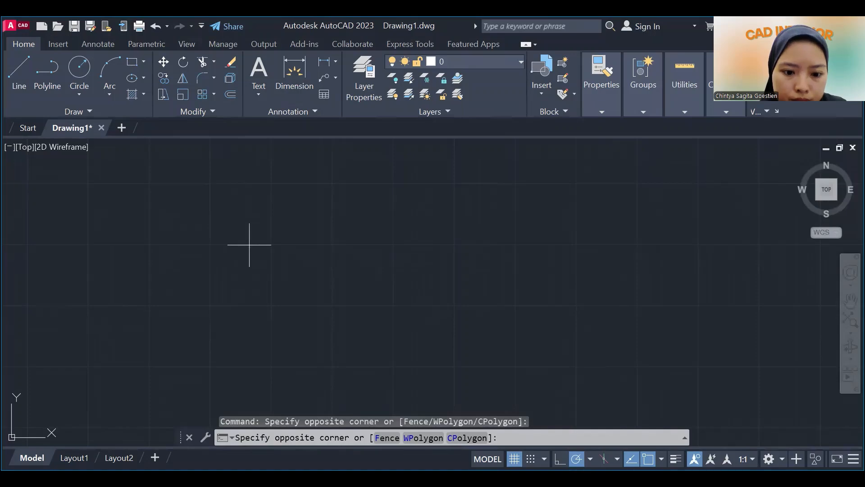
click(249, 245)
Create a multiline text reading DESAIN and INTERIOR on two lines, entering 30 for the text box's opposite corner.
click(265, 75)
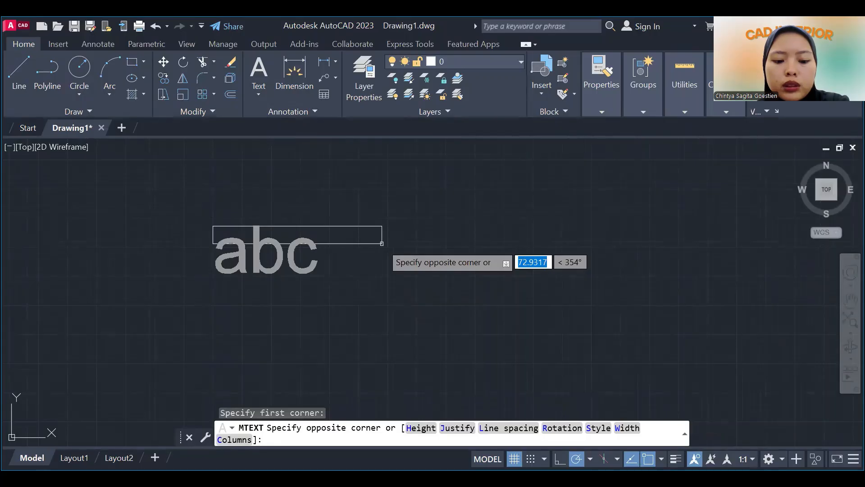
text(30)
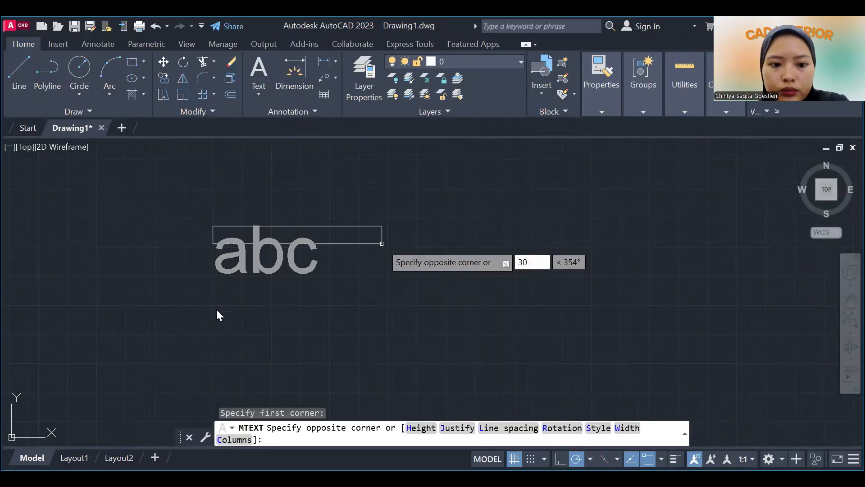
key(Return)
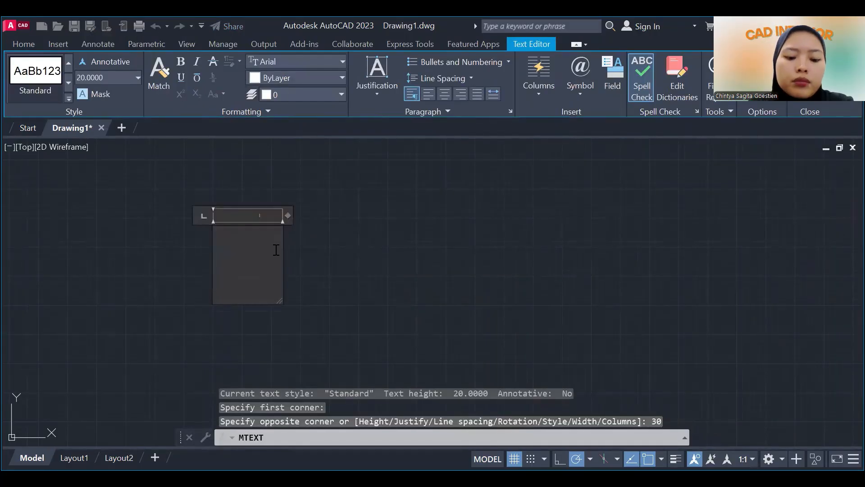
text(D)
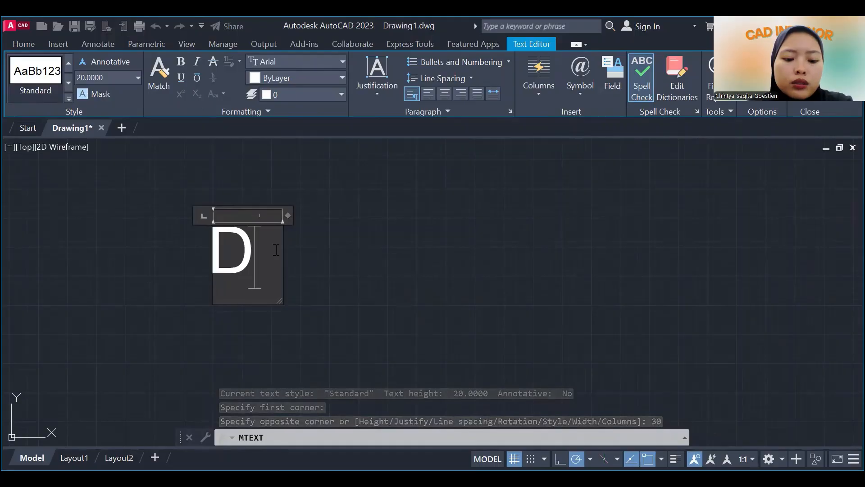
text(ESAIN)
key(Return)
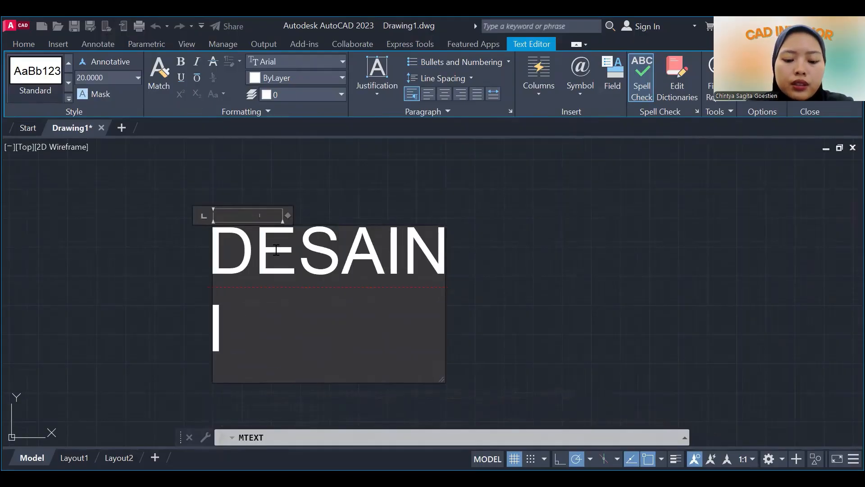
text(INTERIOR)
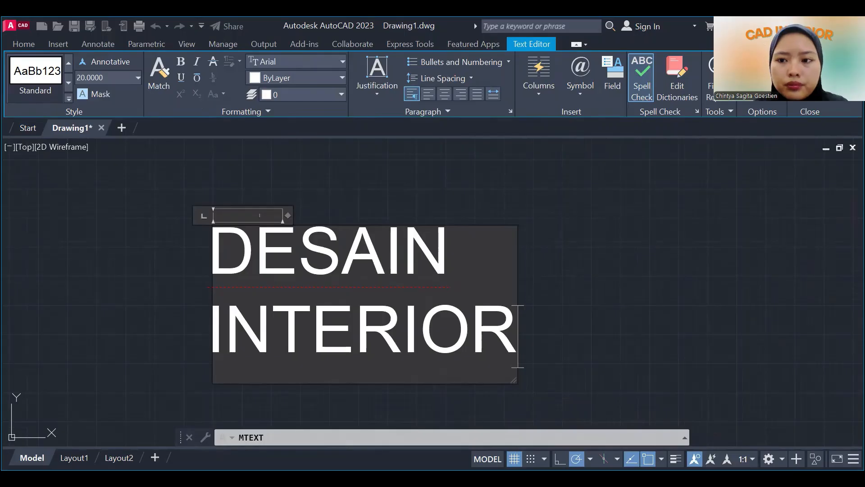
click(170, 300)
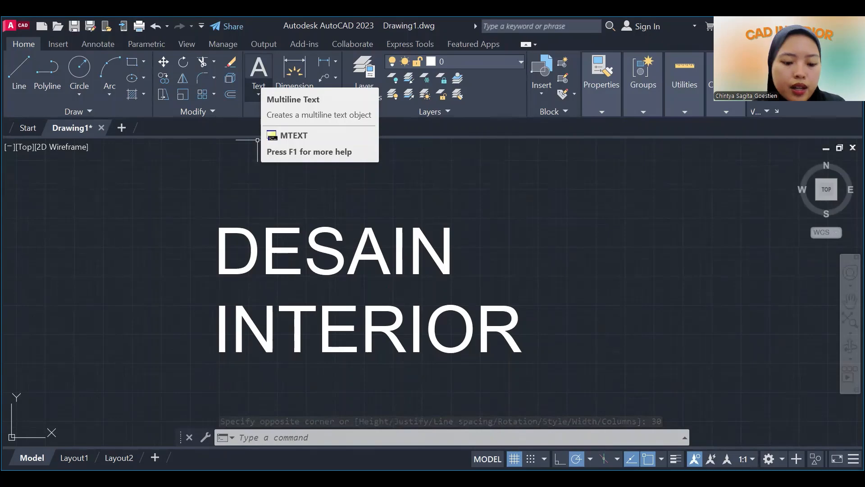
Start a single-line text beside the multiline text with a height of 30 and a rotation angle of 30°.
scroll(409, 218, down, 4)
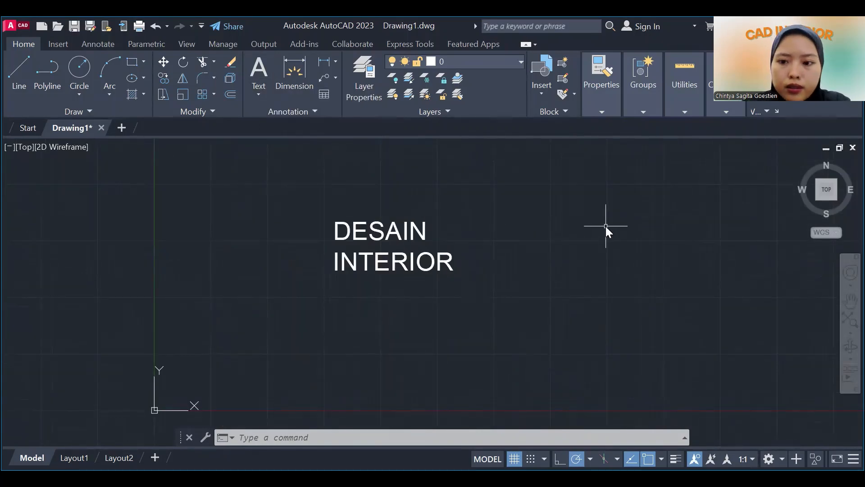
text(TE)
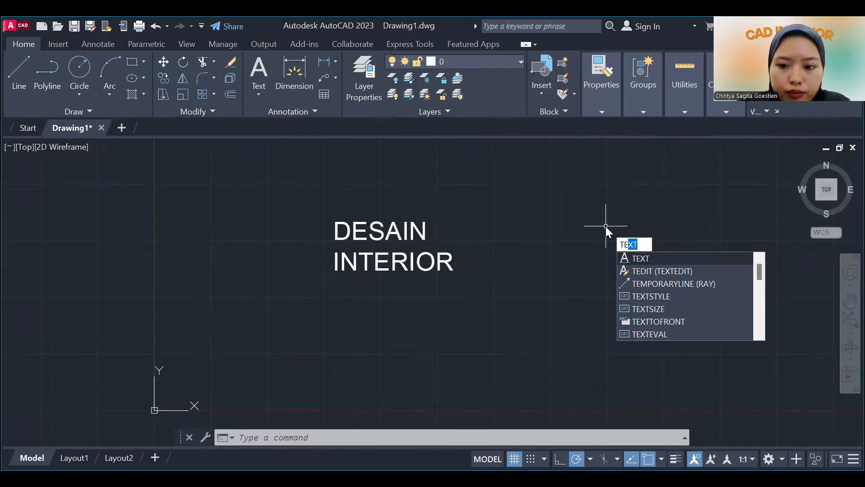
text(XT)
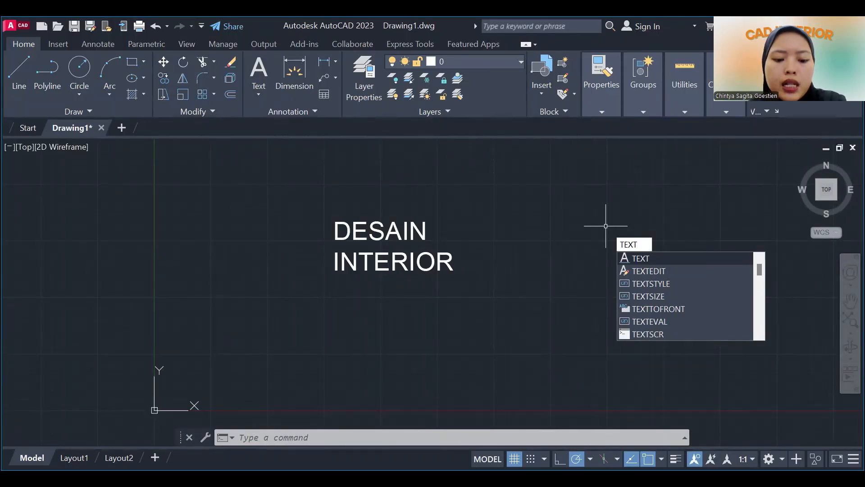
key(Return)
click(541, 243)
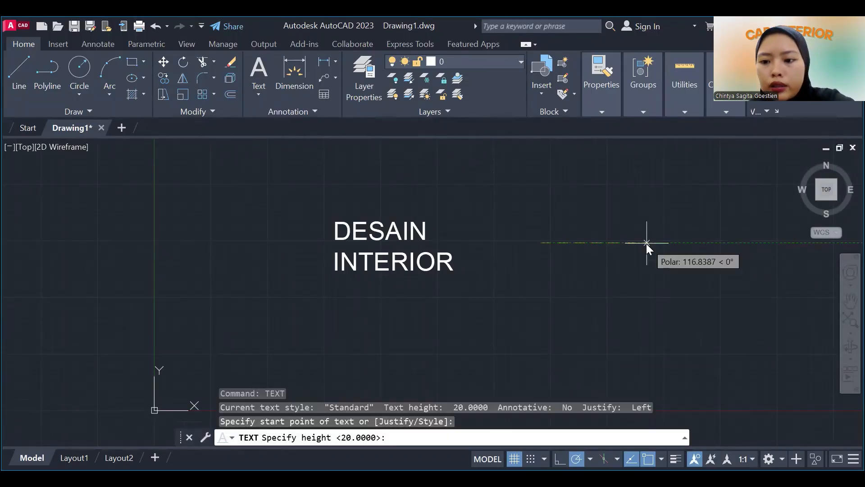
text(30)
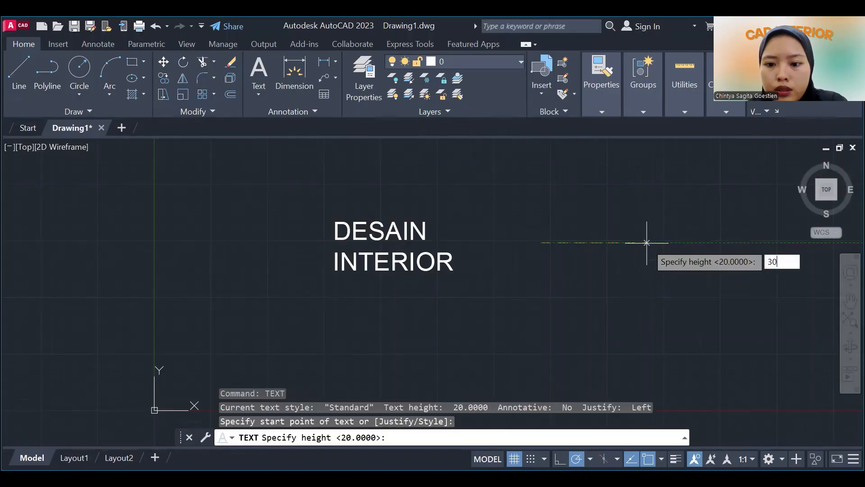
key(Return)
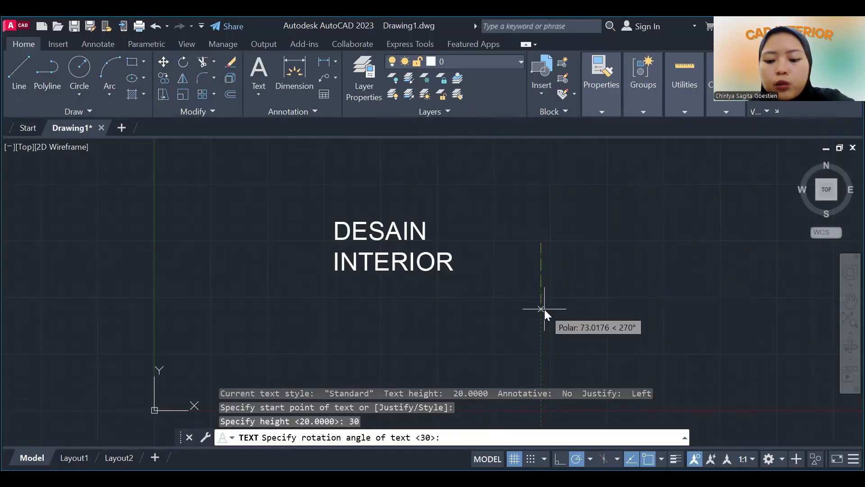
text(30)
key(Return)
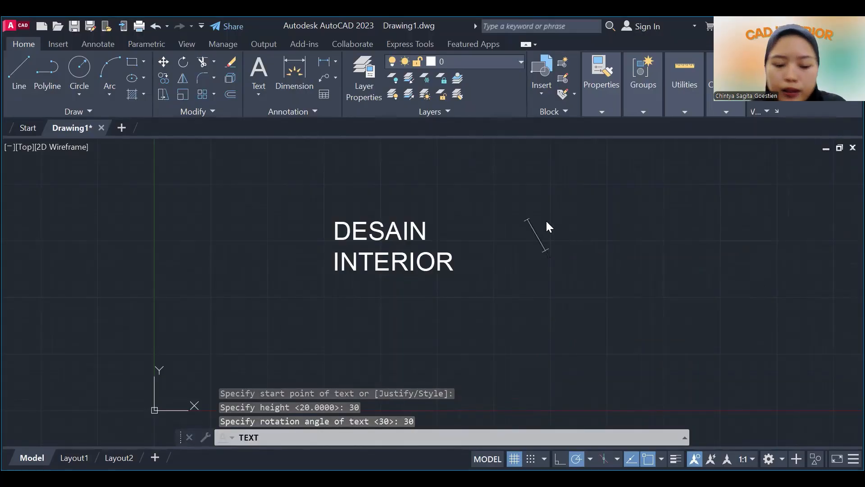
Enter DESAIN INTERIOR as the content of the 30° single-line text and end the text command.
text(DESA)
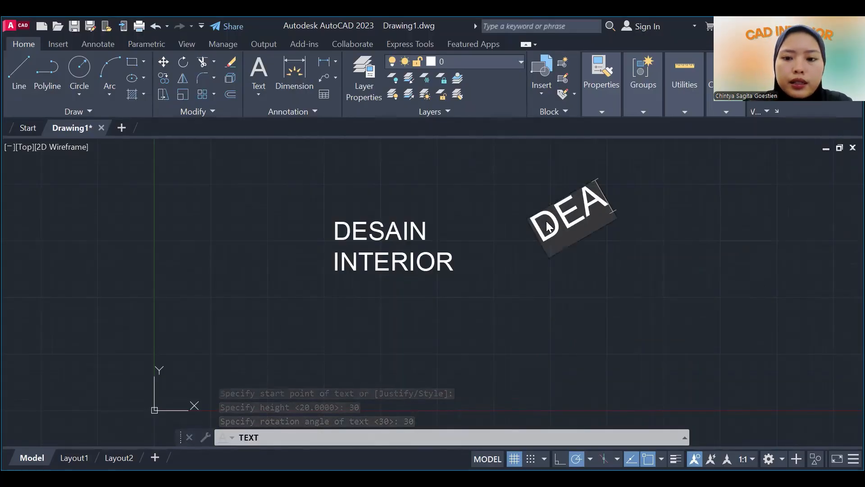
key(BackSpace)
text(SAIN)
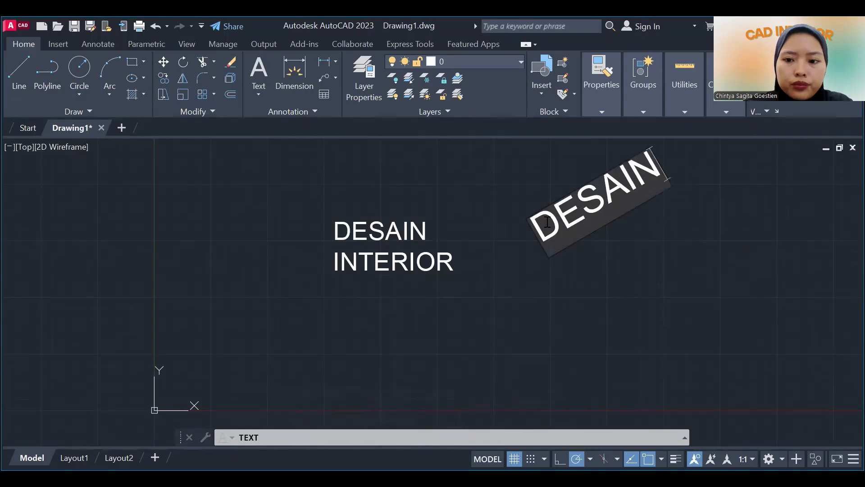
text( INTERIOR)
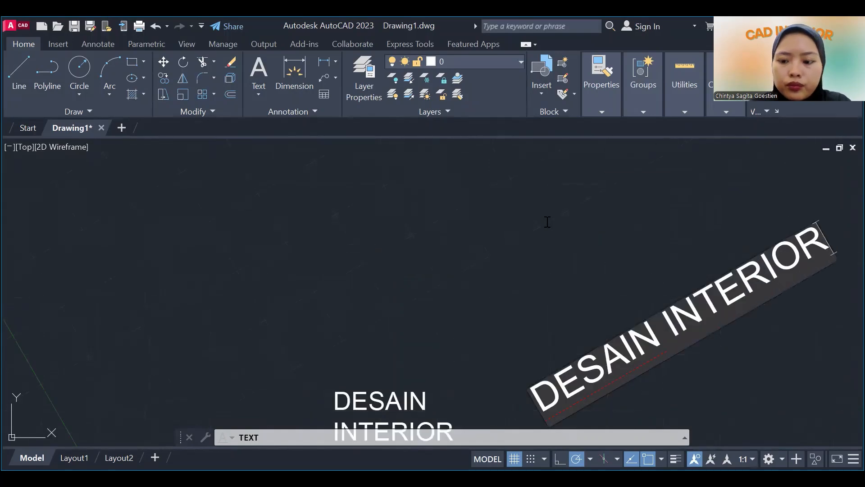
click(465, 267)
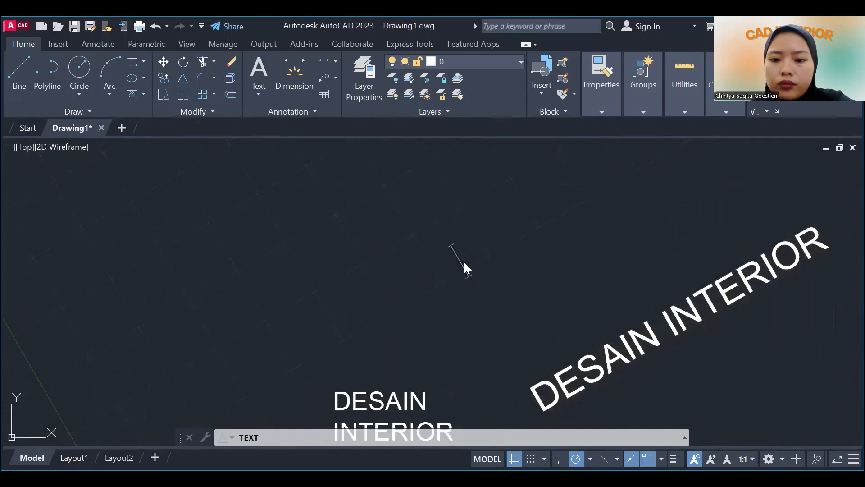
right_click(515, 272)
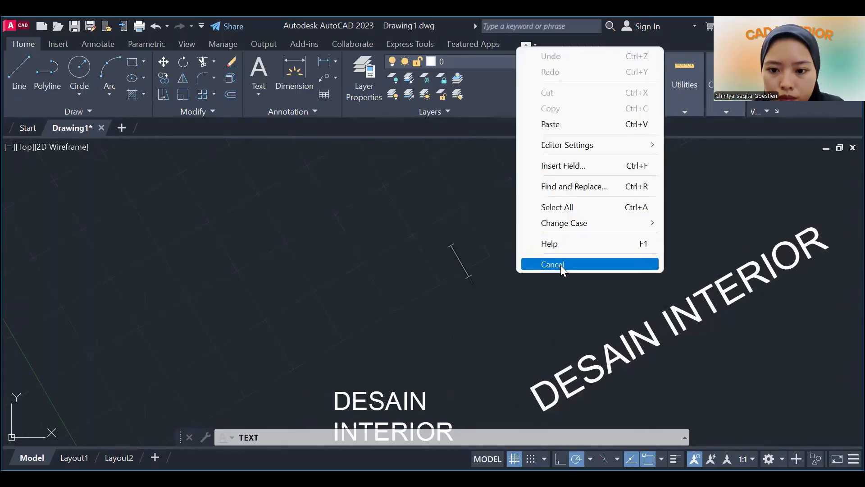
click(560, 265)
Examine how the rotated single-line text compares with the horizontal multiline text in size and orientation.
click(851, 301)
drag(672, 360, 467, 300)
scroll(493, 292, down, 6)
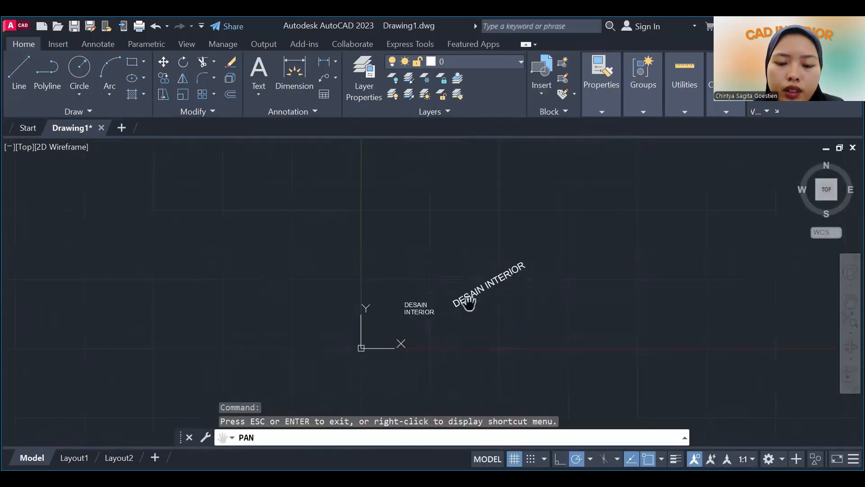
scroll(491, 304, up, 2)
drag(490, 303, 478, 270)
scroll(473, 265, down, 2)
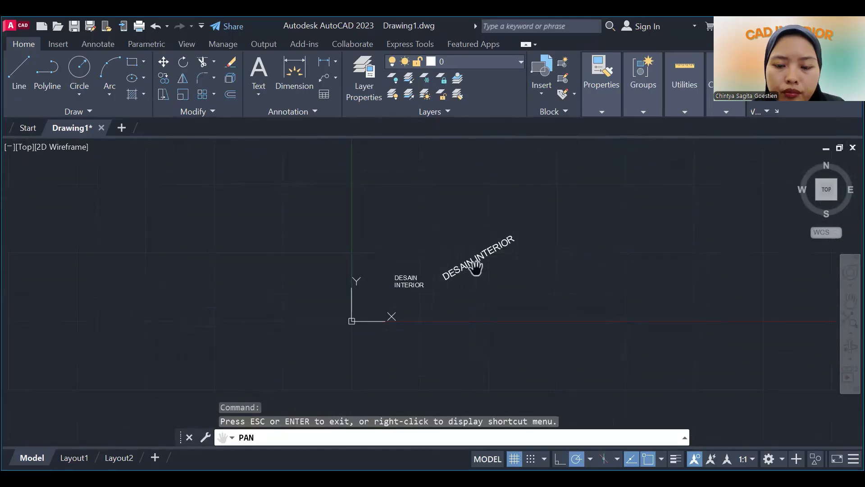
scroll(474, 267, down, 2)
scroll(500, 261, up, 4)
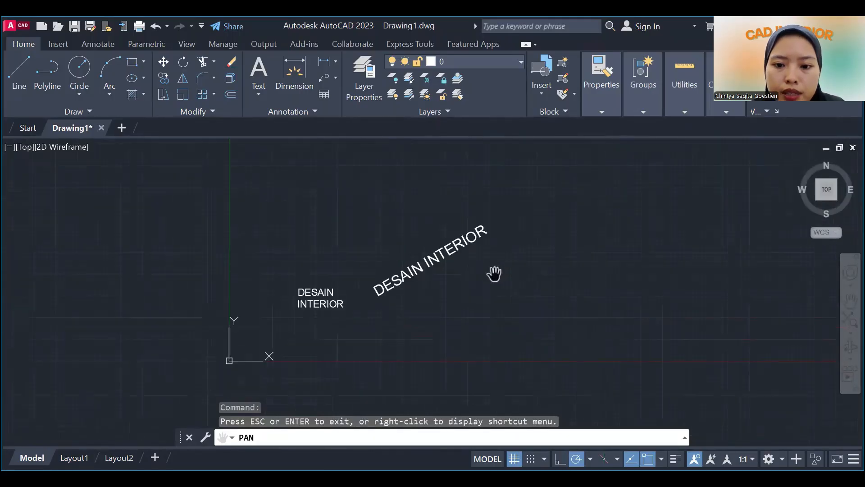
drag(505, 271, 485, 268)
scroll(505, 276, up, 2)
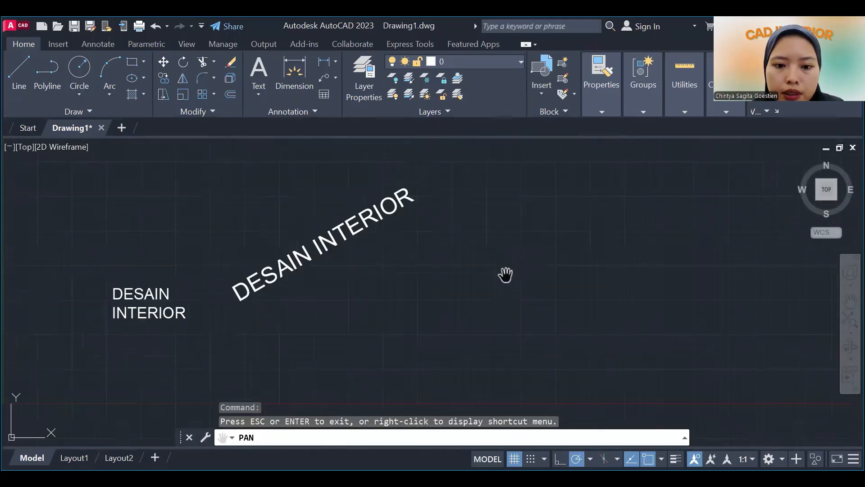
key(Escape)
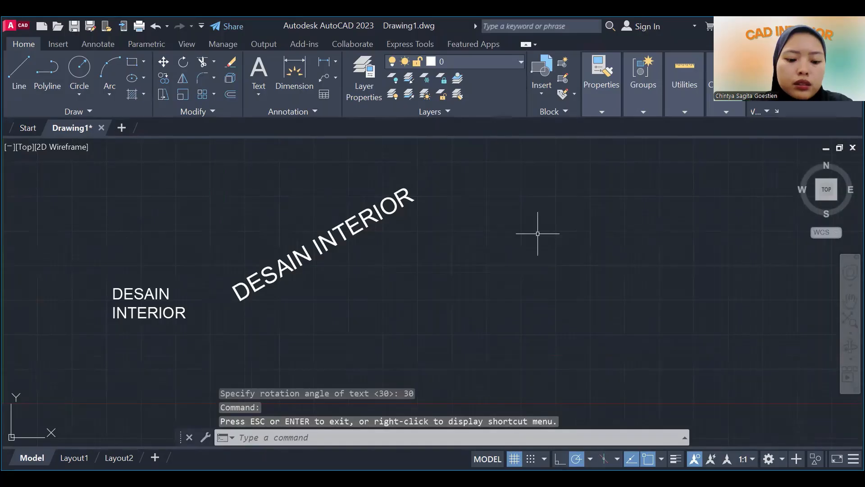
Start another single-line text beside the 30° text using DT, with a height of 50 and a rotation angle of 45°.
text(DT)
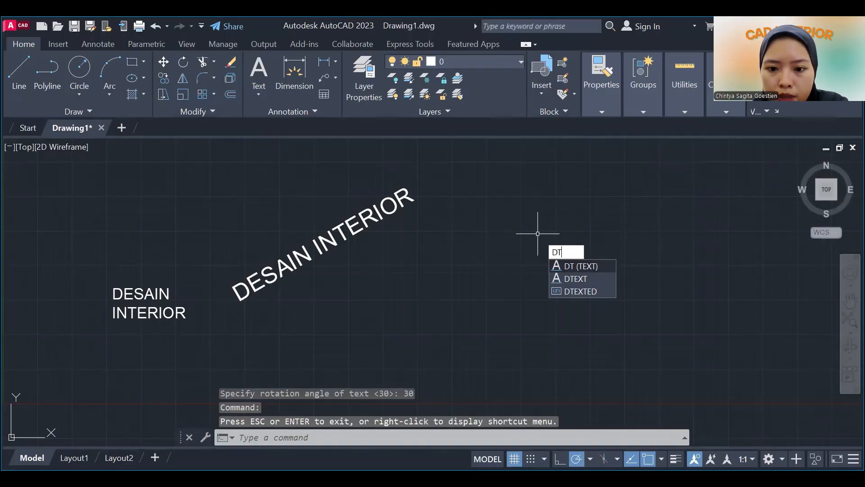
key(Return)
click(496, 258)
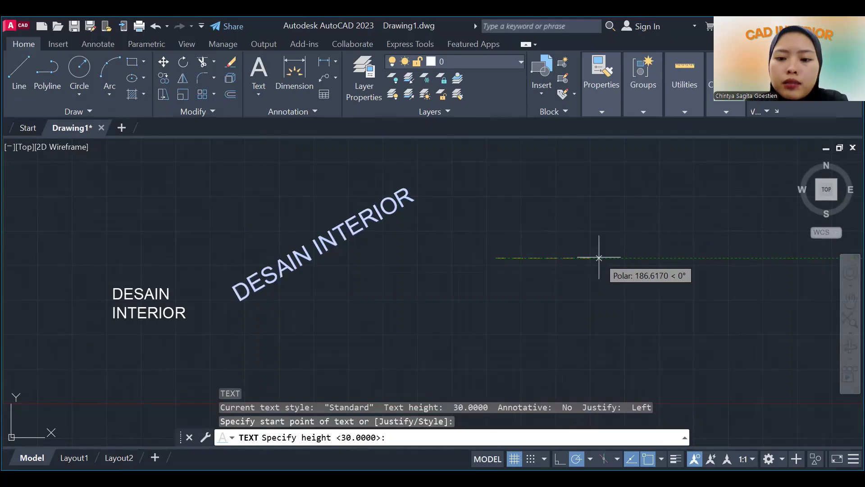
text(50)
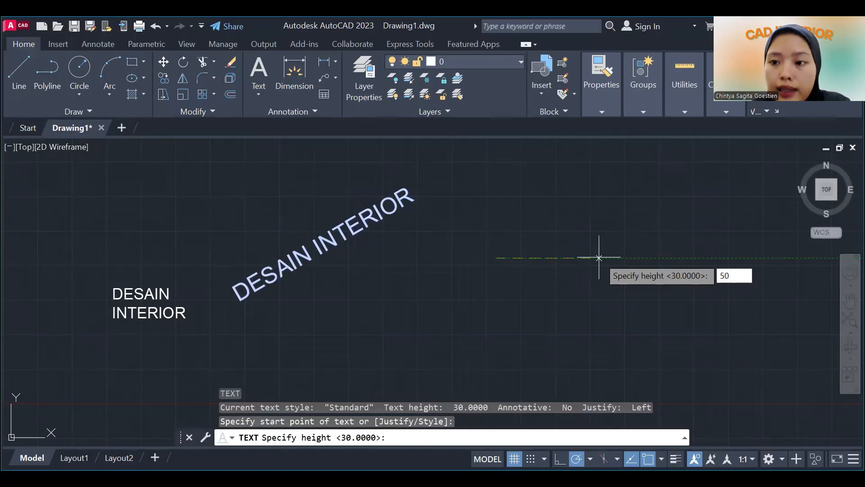
key(Return)
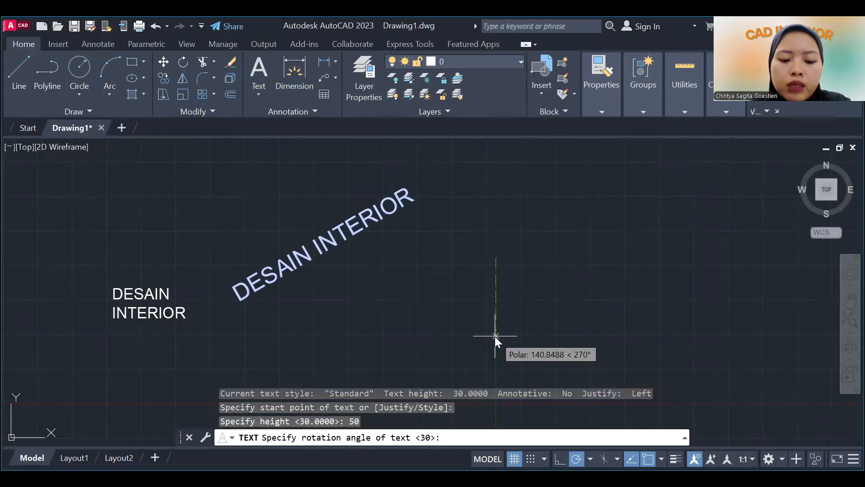
text(45)
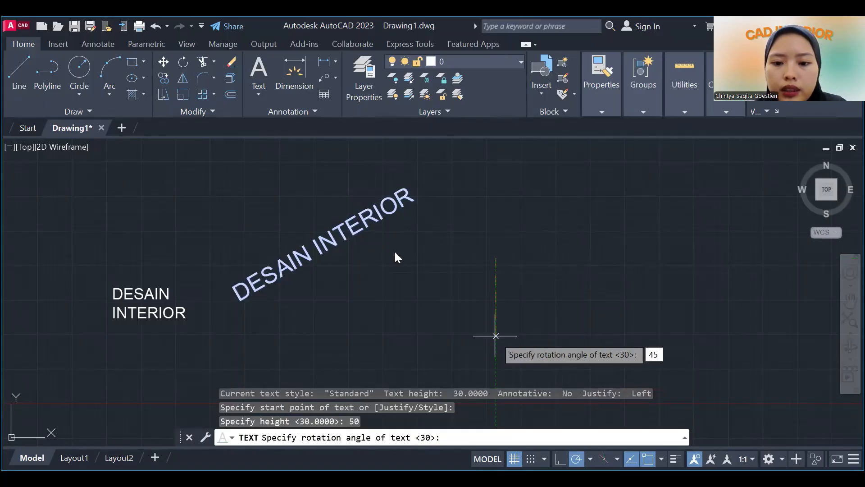
key(Return)
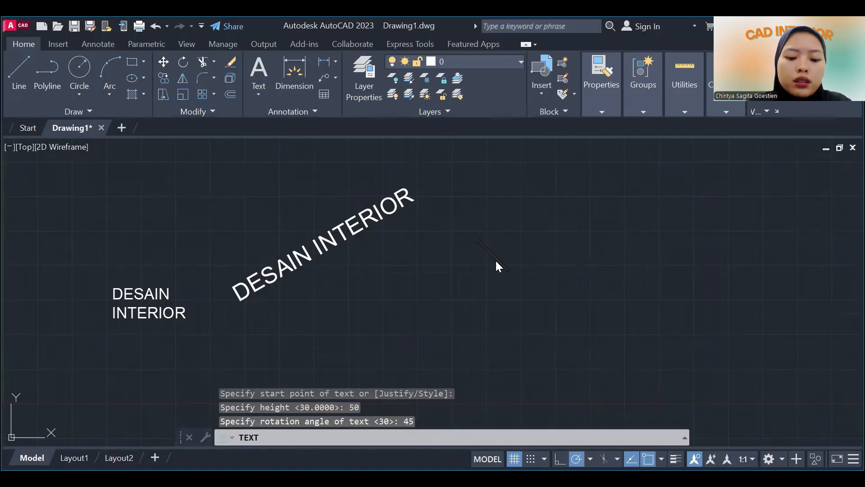
Enter DESAIN INTERIOR as the content of the 45° single-line text.
text(DESAIN INTER)
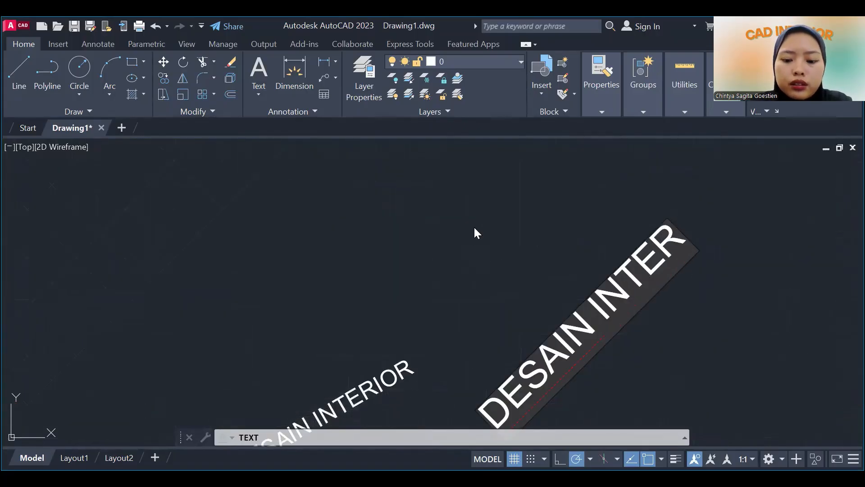
text(IOR)
key(Return)
key(Return)
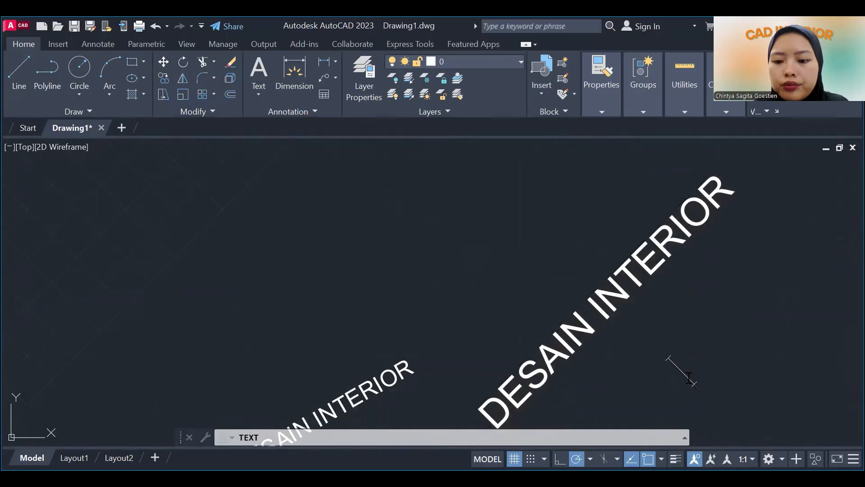
scroll(325, 252, down, 2)
scroll(501, 294, up, 2)
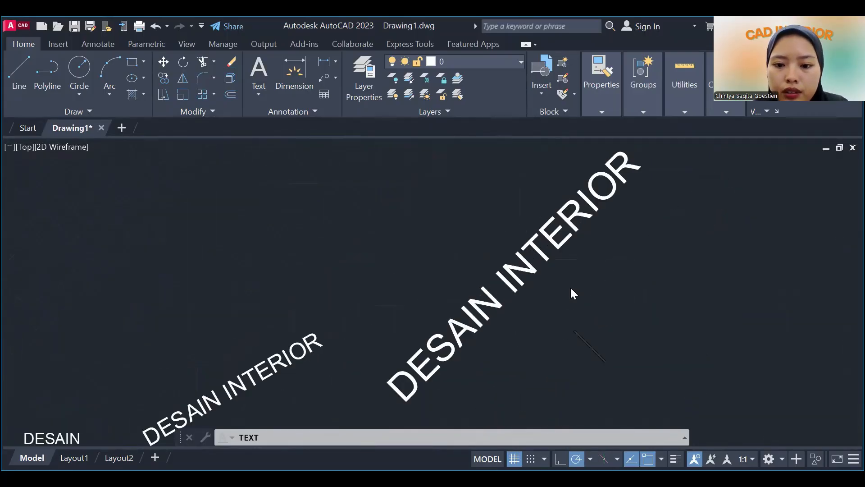
End the 45° single-line text command and examine the three DESAIN INTERIOR texts side by side.
right_click(570, 308)
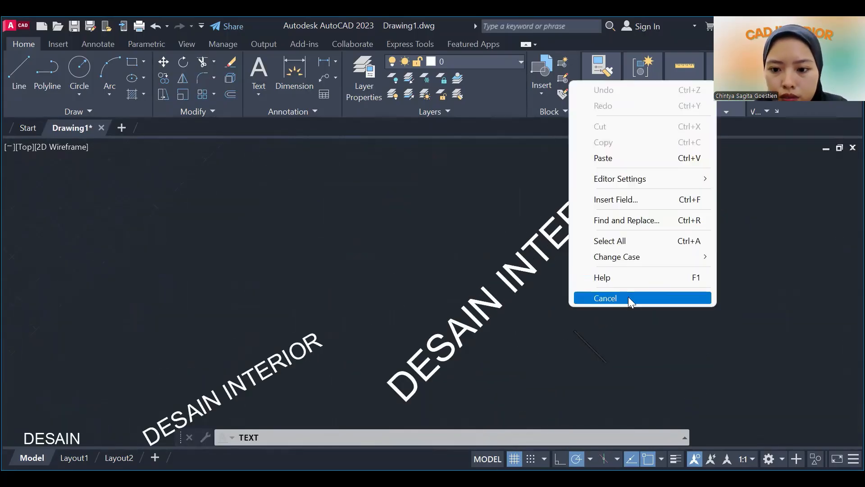
click(628, 298)
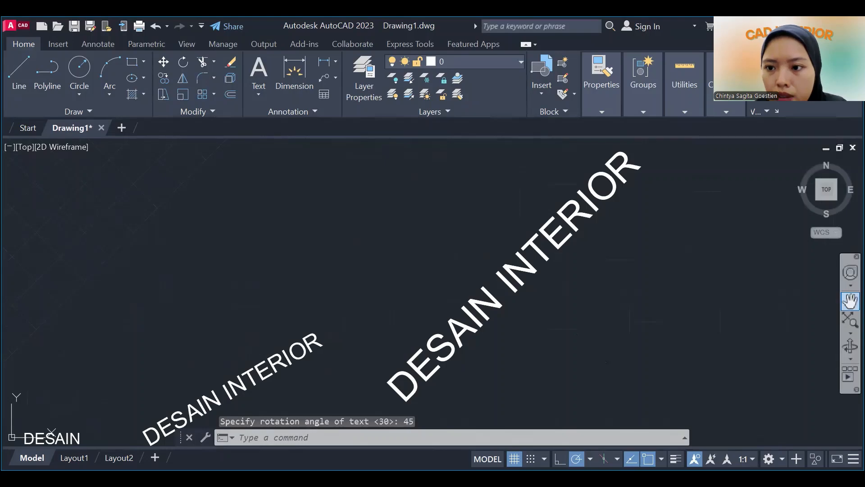
click(851, 301)
scroll(365, 292, down, 2)
scroll(339, 345, up, 1)
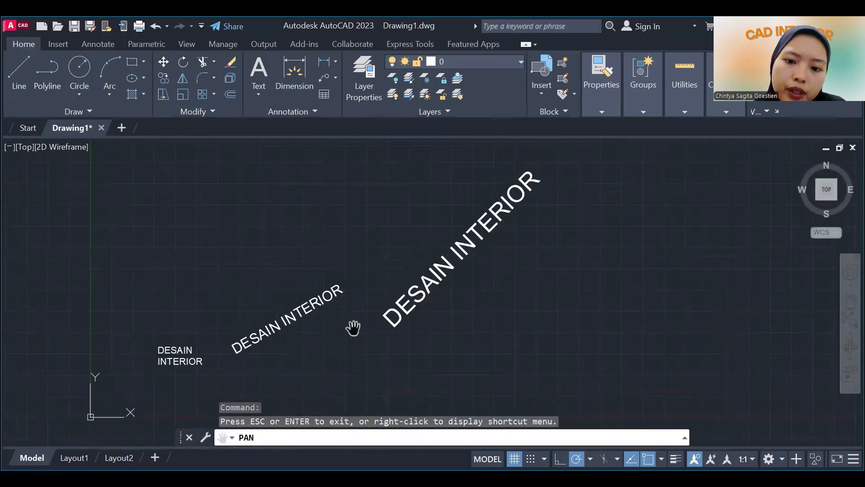
scroll(363, 325, down, 1)
drag(386, 324, 445, 318)
scroll(433, 298, up, 2)
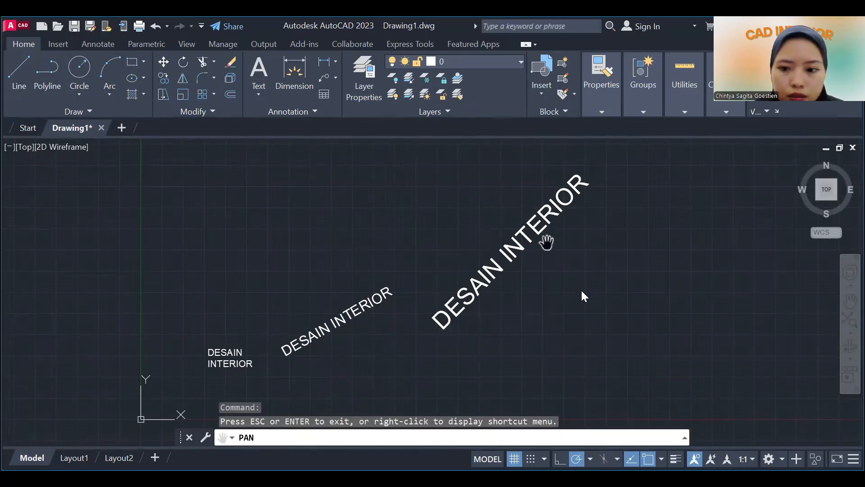
right_click(546, 242)
click(579, 253)
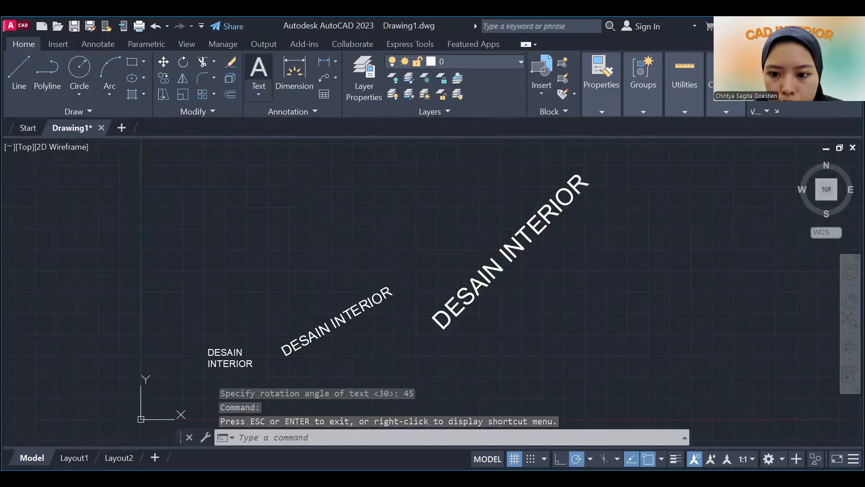
Create a multiline text box beside the 45° text and enter CAD INTERIOR as its content.
click(259, 72)
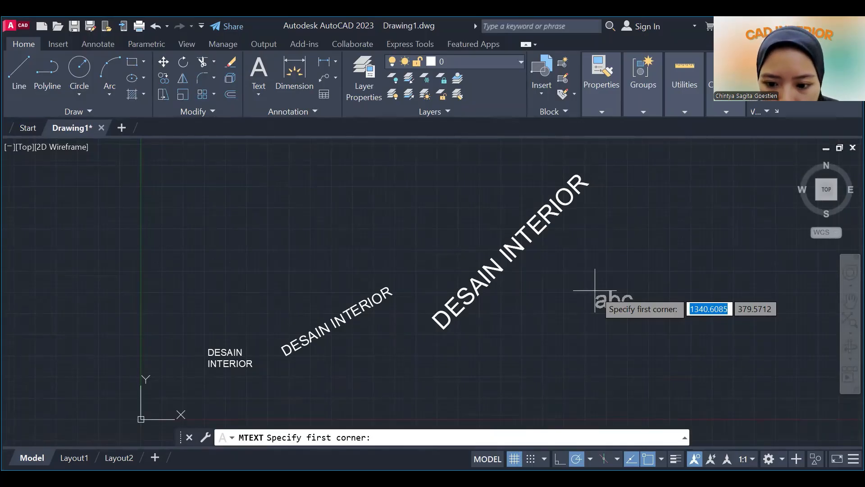
click(602, 286)
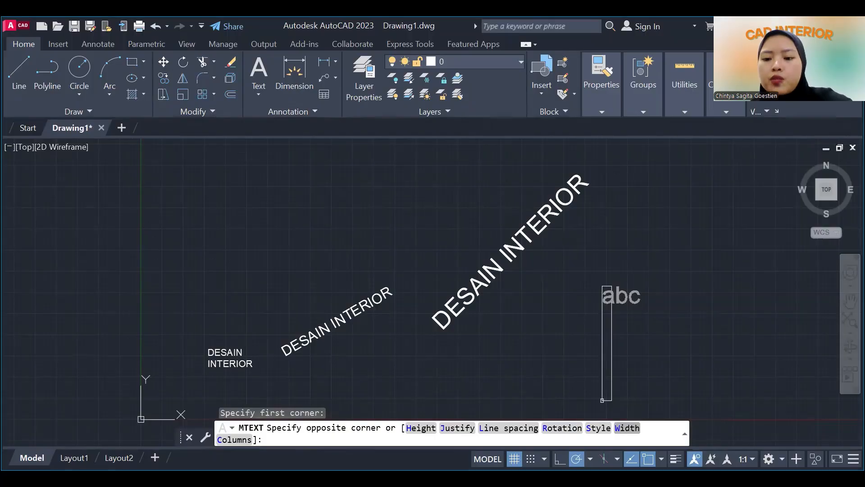
click(661, 329)
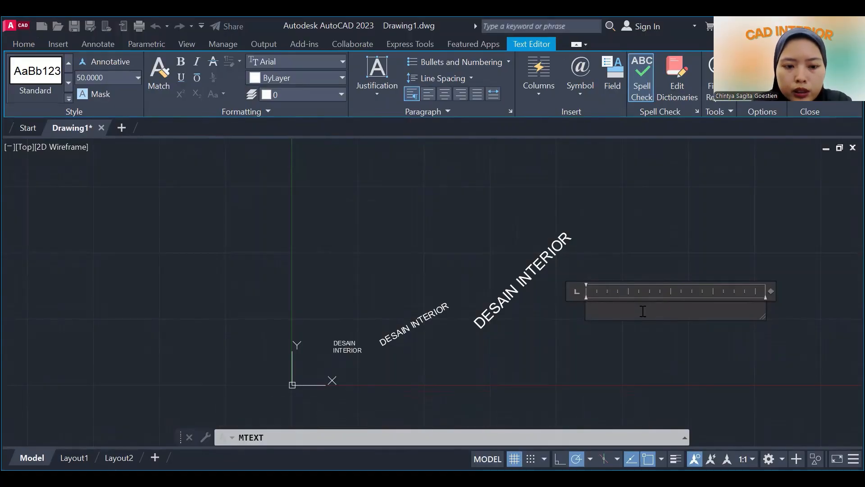
text(CA)
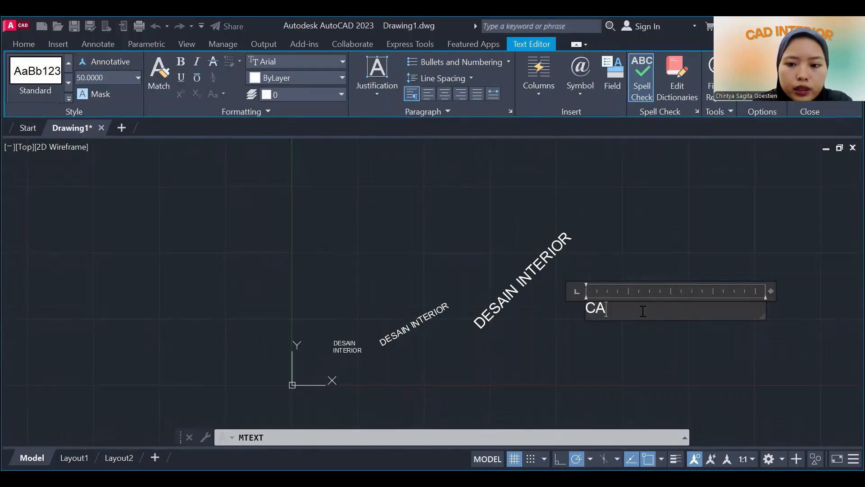
text(D INTERIOR)
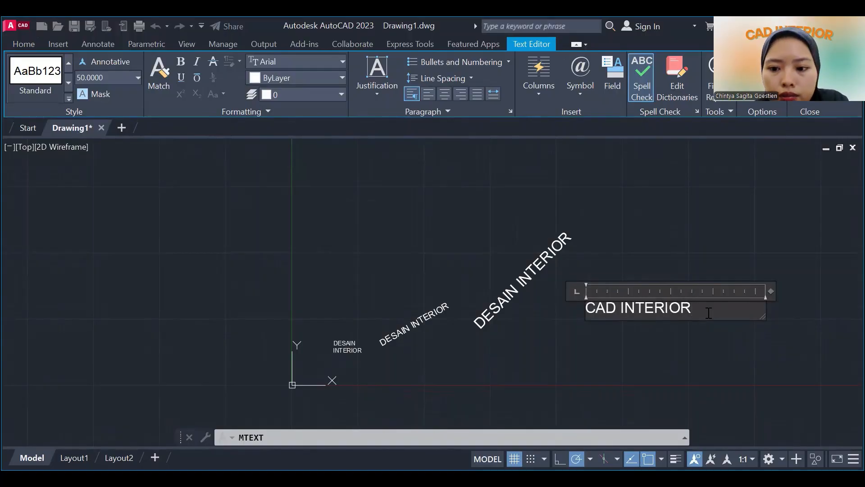
Format the CAD INTERIOR text as bold, underlined and italic, trying strikethrough and turning it off again.
drag(711, 310, 551, 291)
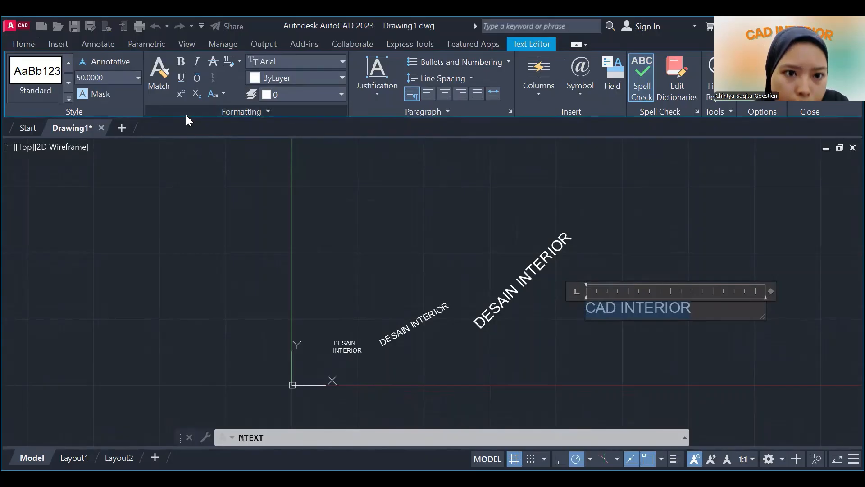
key(ctrl+b)
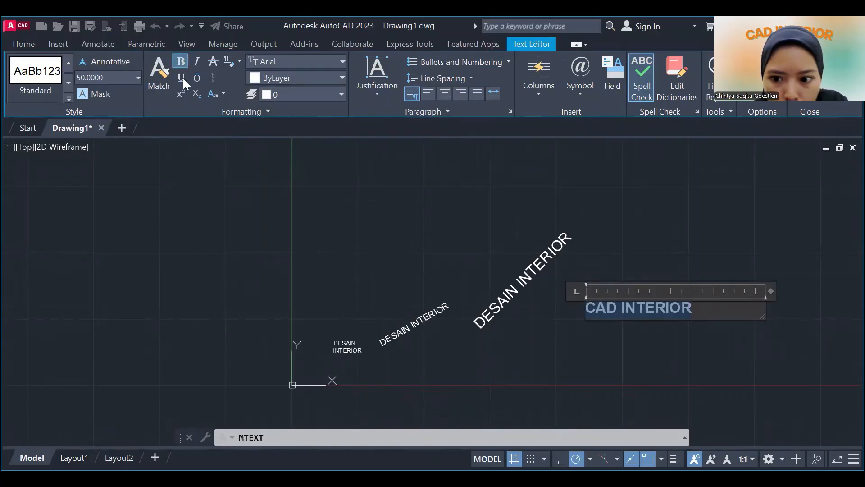
click(182, 82)
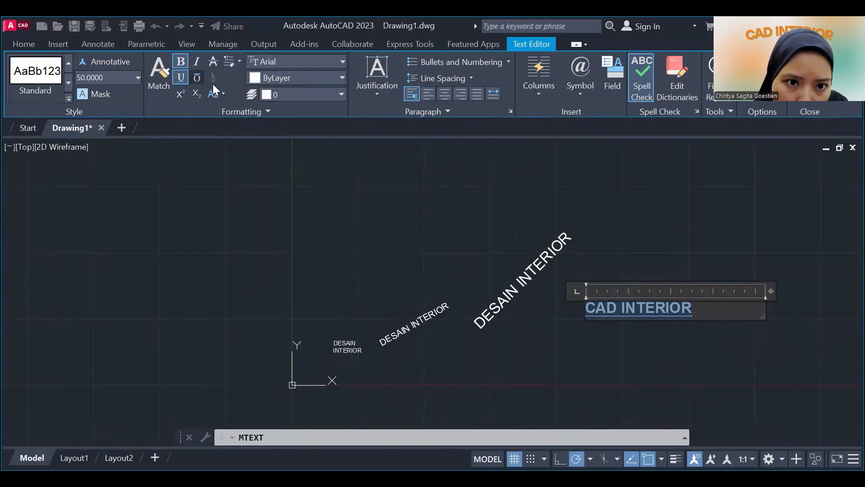
key(ctrl+i)
click(213, 64)
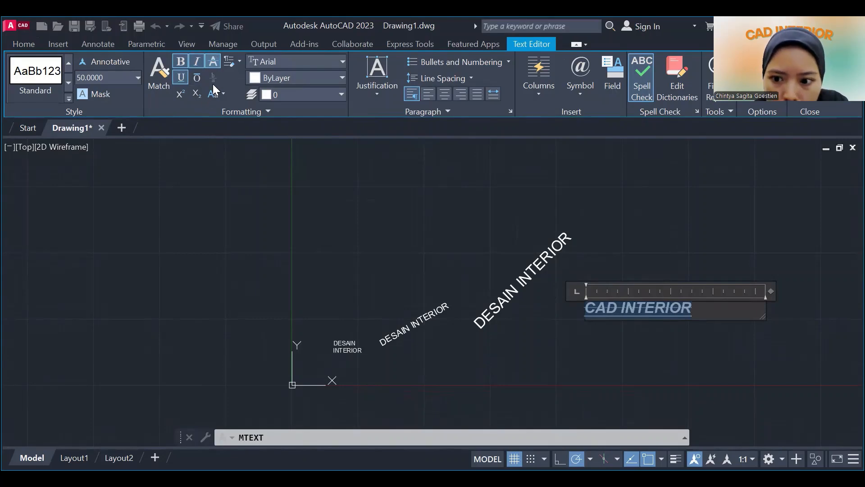
click(212, 65)
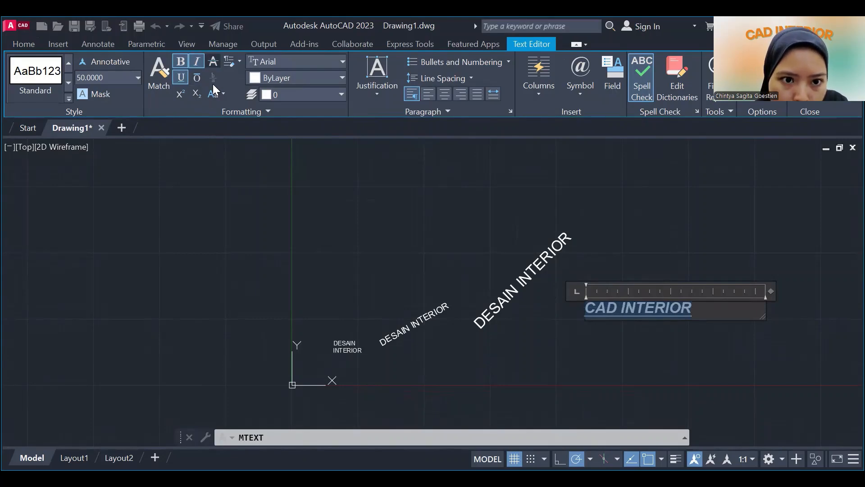
Try the UPPERCASE option on the selected CAD INTERIOR text and convert it to lowercase.
click(217, 97)
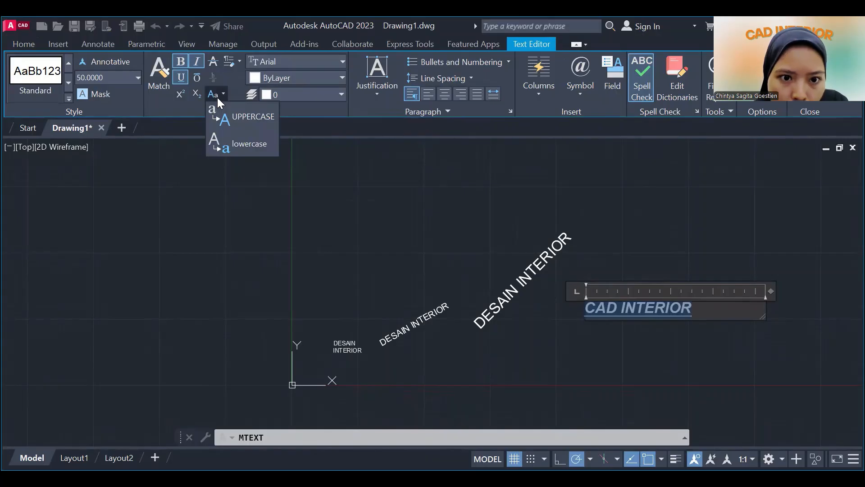
click(234, 125)
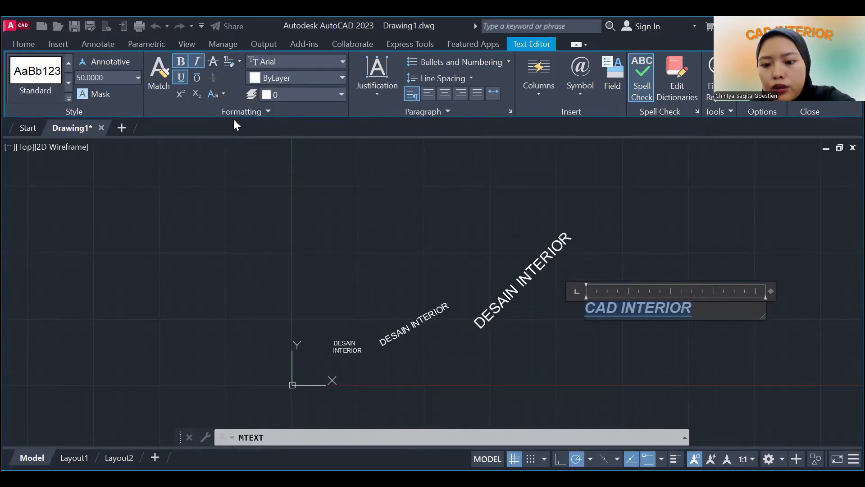
click(219, 94)
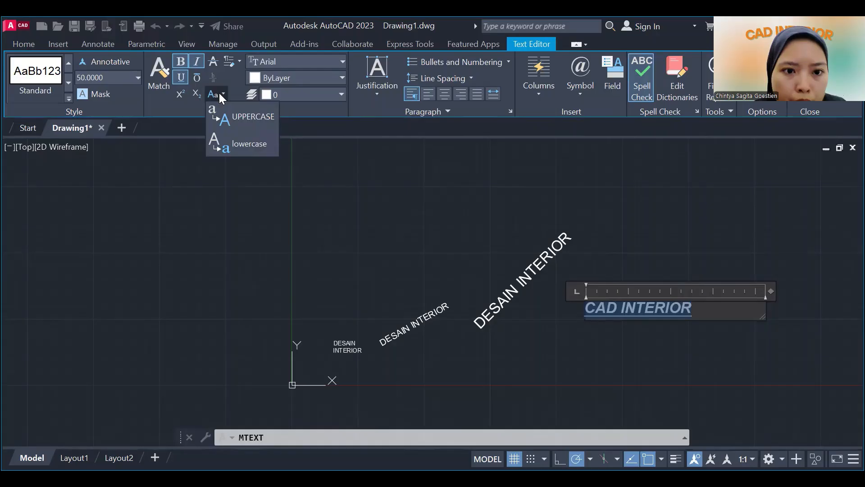
click(236, 143)
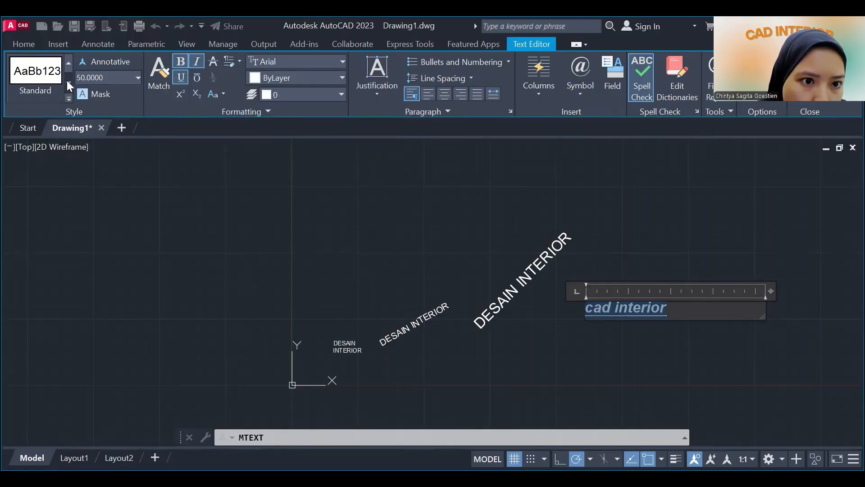
Examine the available text styles and the preset text heights for the selected text.
click(69, 99)
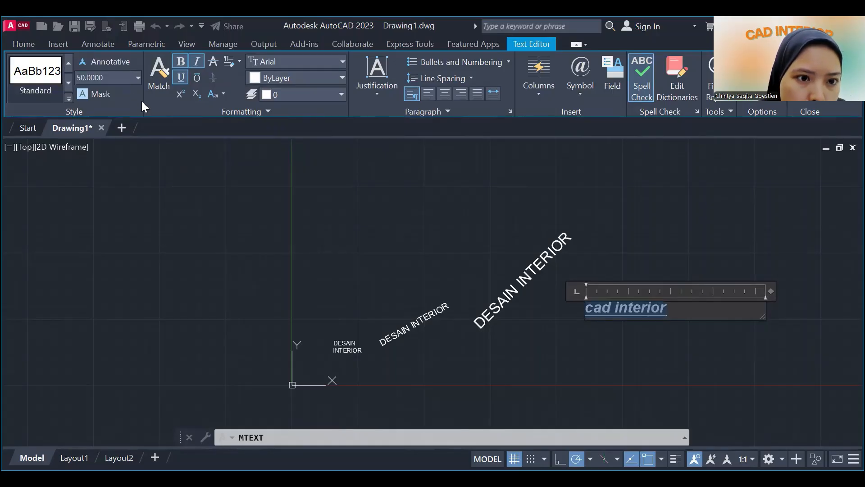
click(134, 82)
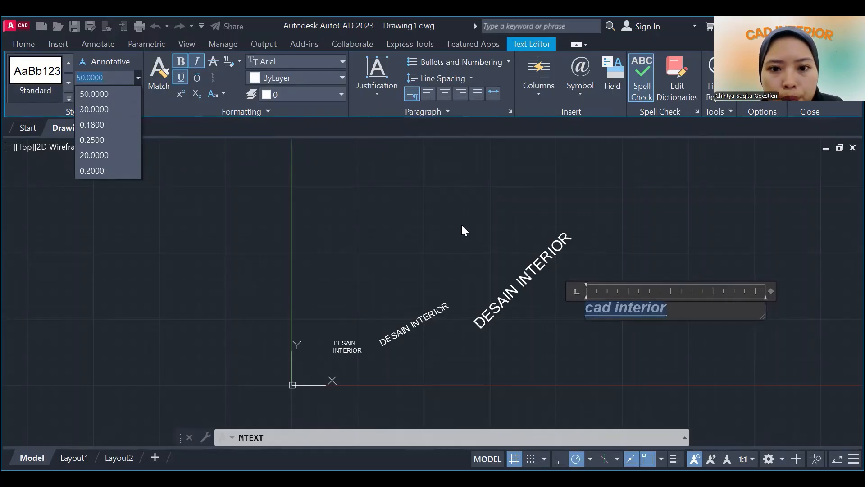
click(426, 94)
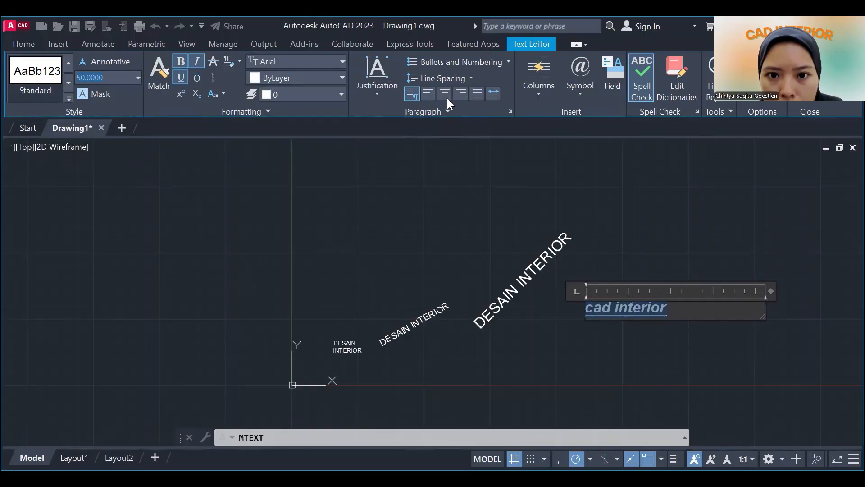
Set the cad interior paragraph to justified alignment with 1.5x line spacing.
click(429, 95)
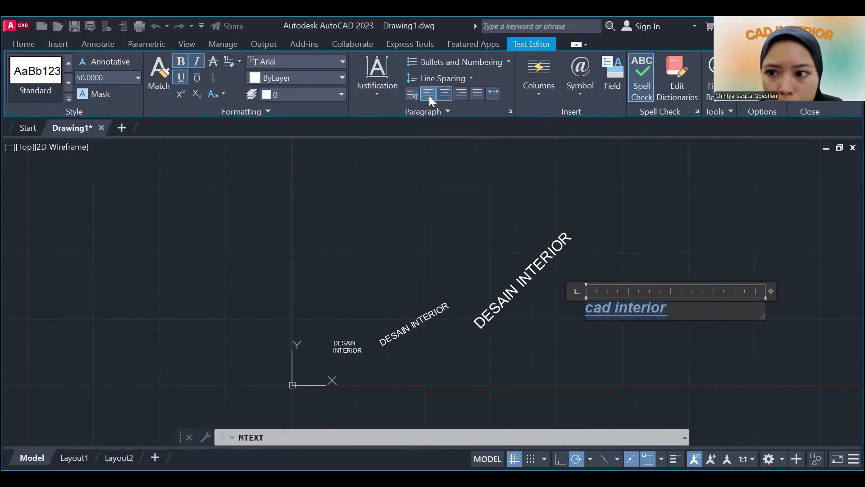
click(478, 95)
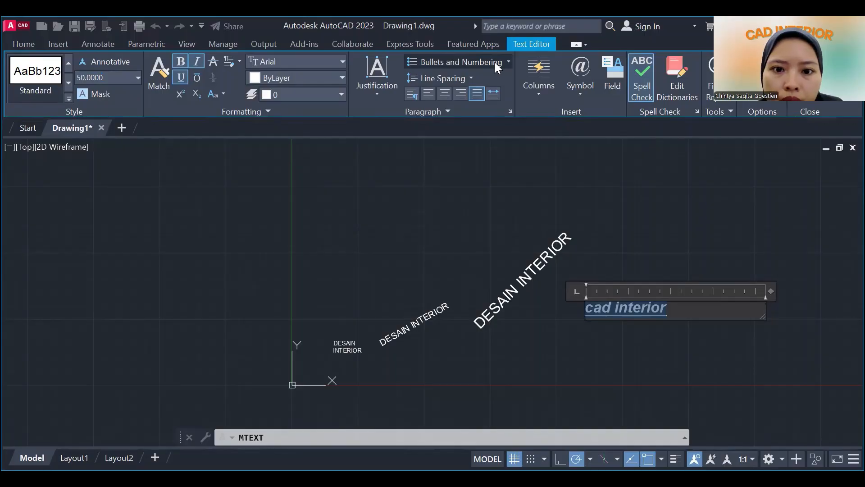
click(465, 76)
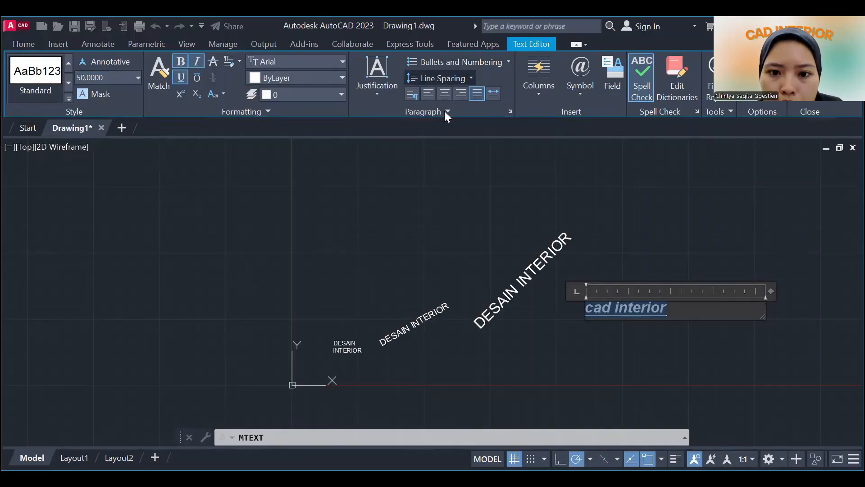
Add a second line reading DESAIN INTERIOR below the cad interior line in the same multiline text.
click(690, 315)
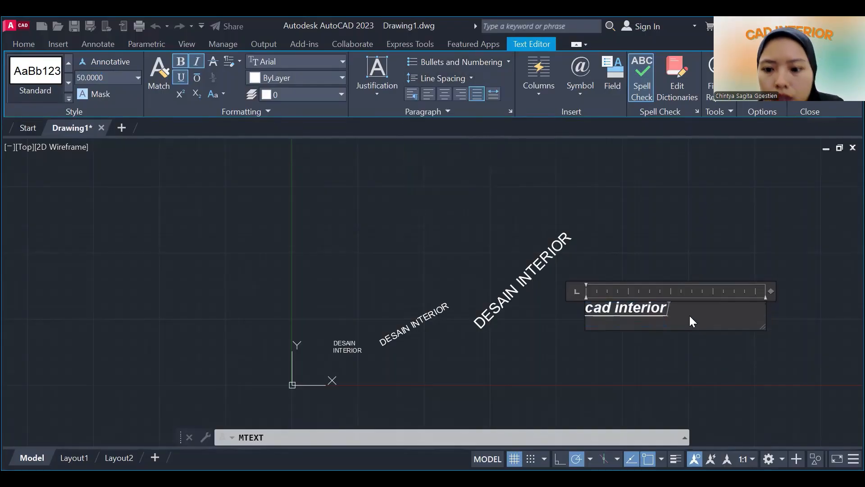
key(Return)
text(DE)
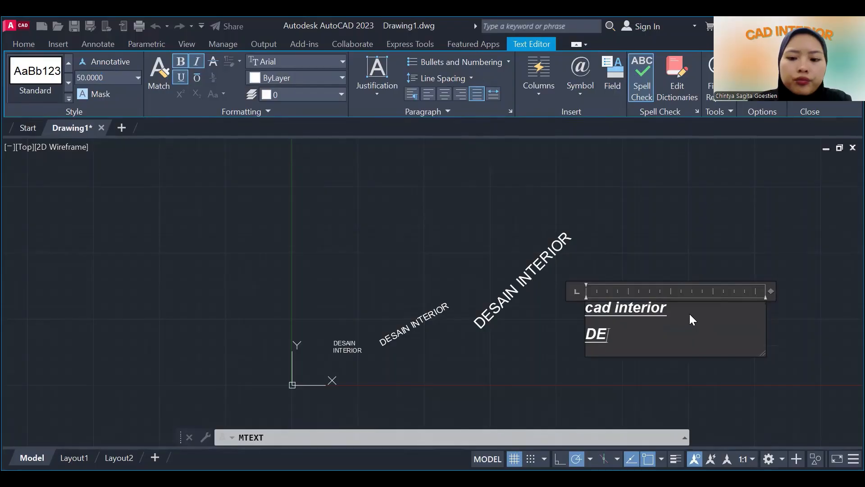
text(SAIN INTERIOR)
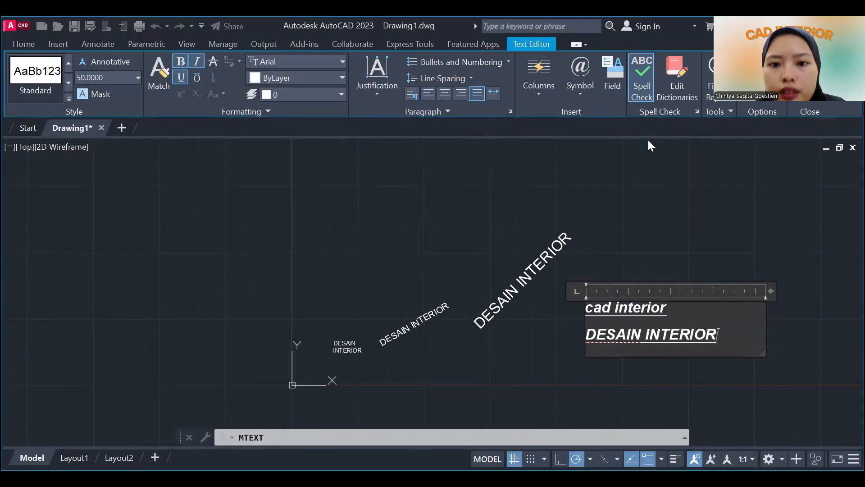
Examine the line spacing presets for both multiline text lines and the detailed paragraph settings, leaving them as they are.
click(463, 76)
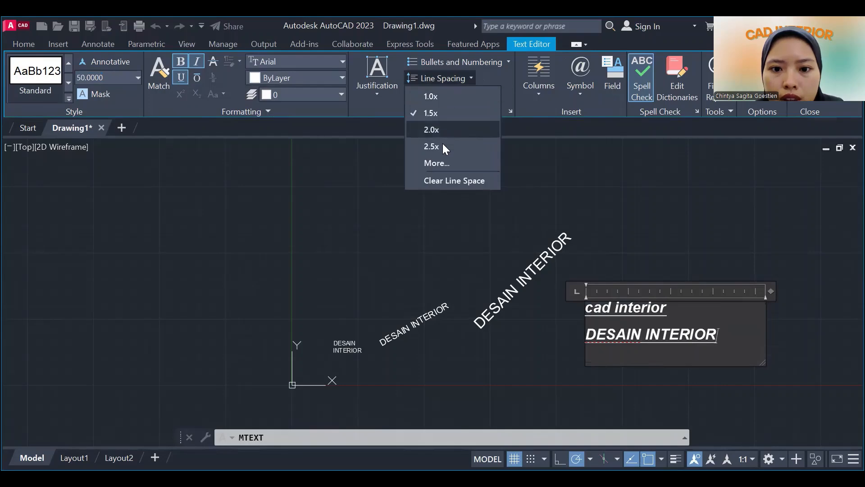
click(712, 348)
drag(720, 337, 585, 302)
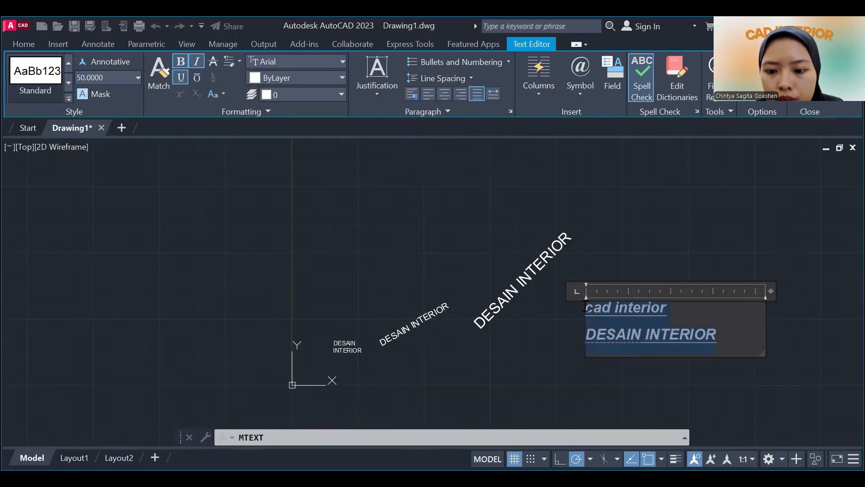
click(467, 79)
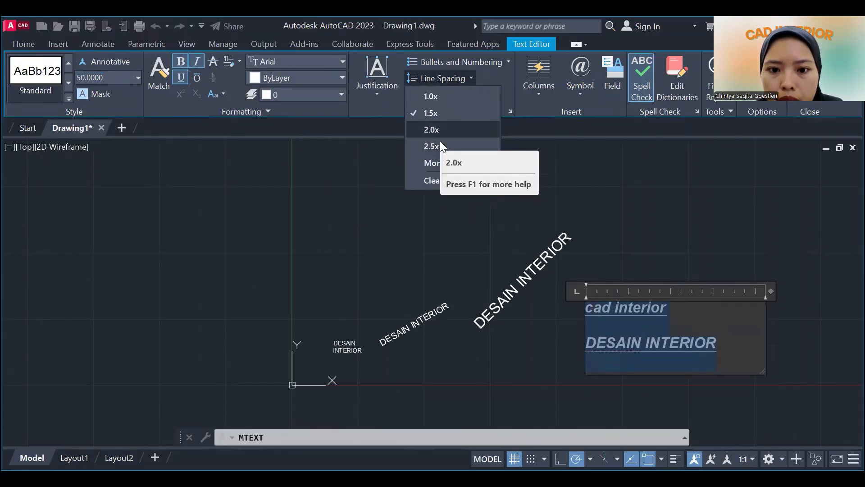
click(442, 161)
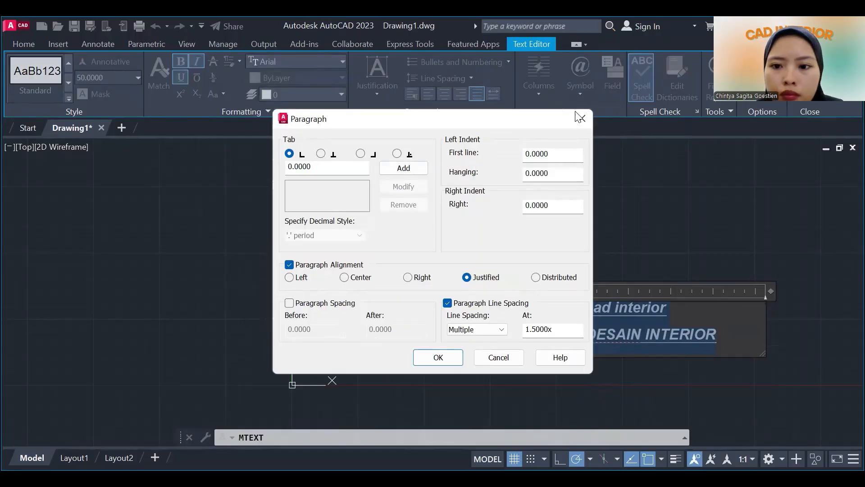
click(582, 118)
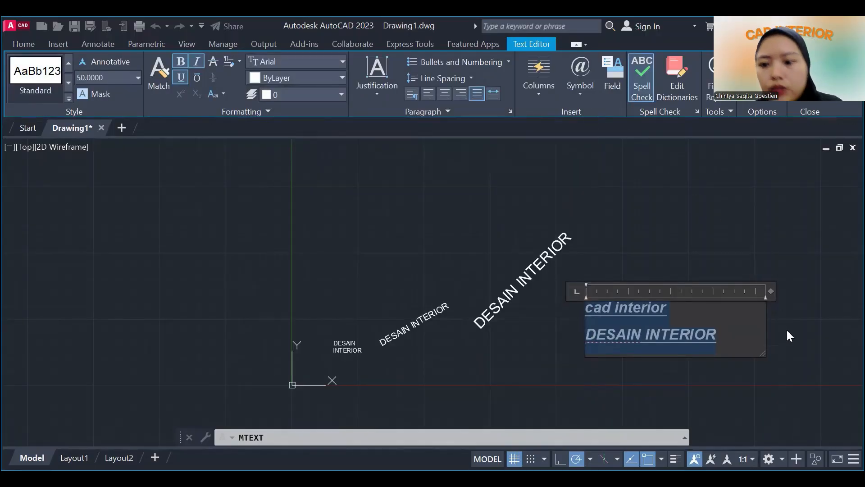
Finish editing the two-line multiline text and bring all the texts into view.
click(788, 334)
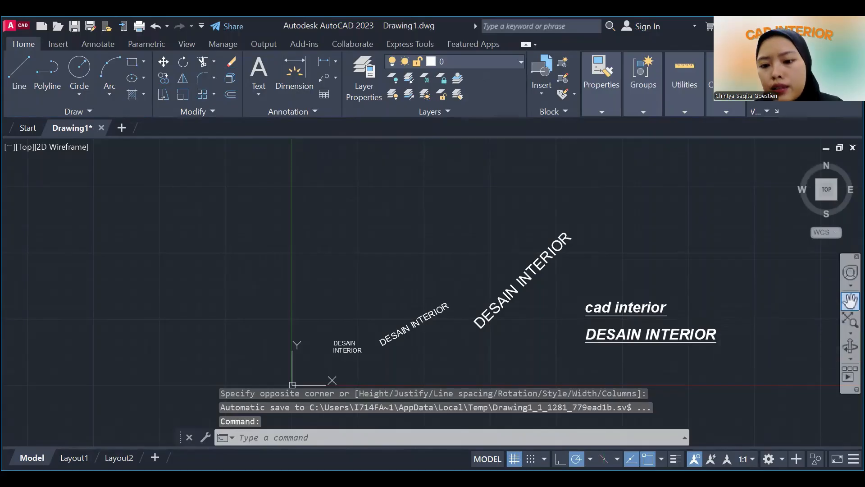
click(850, 300)
drag(689, 322, 579, 282)
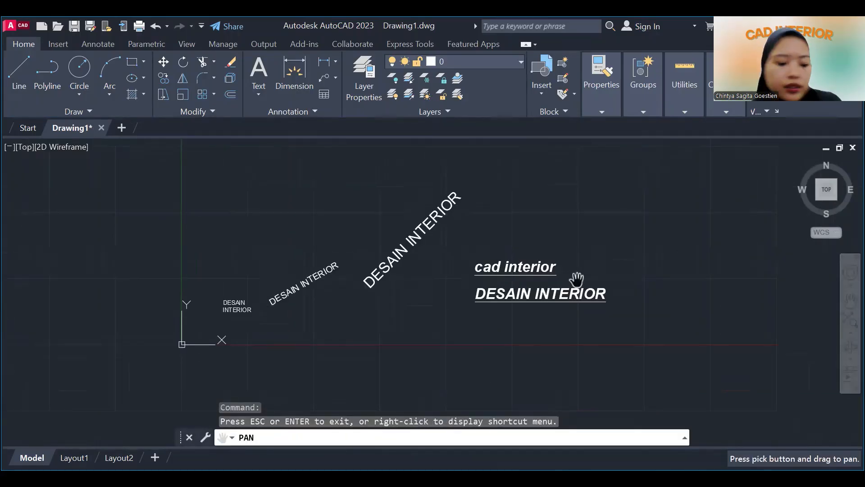
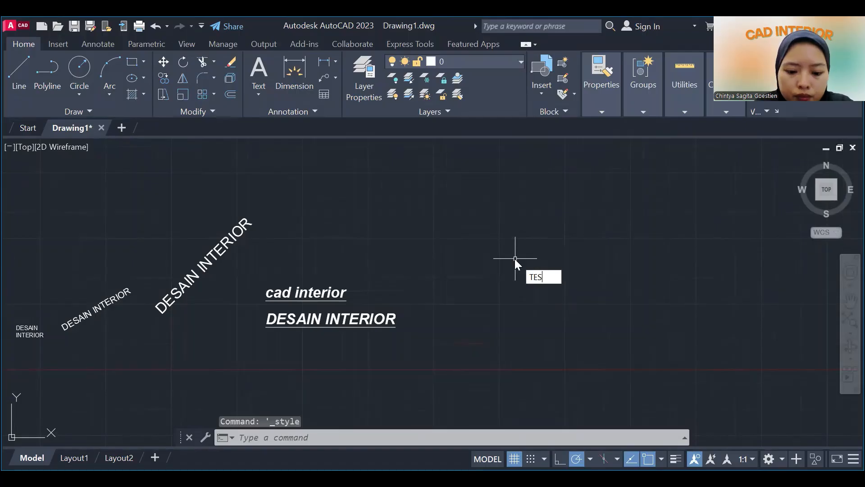
text(XT)
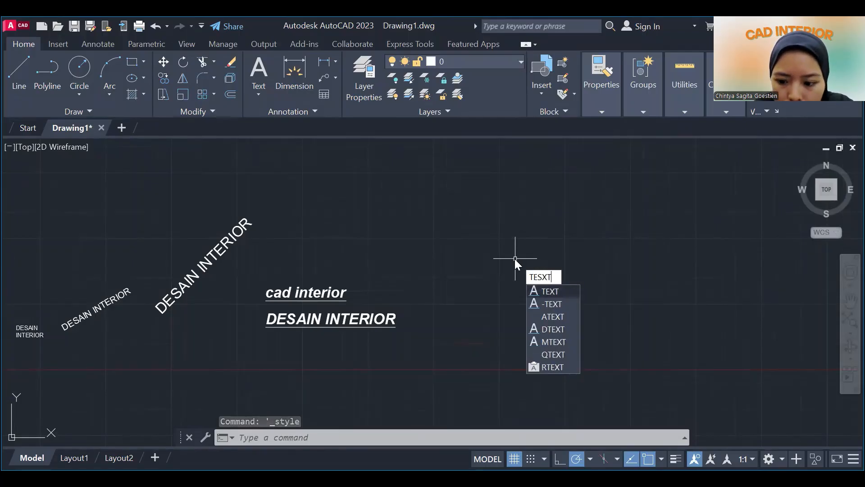
key(BackSpace)
key(BackSpace)
key(BackSpace)
key(BackSpace)
text(EXT)
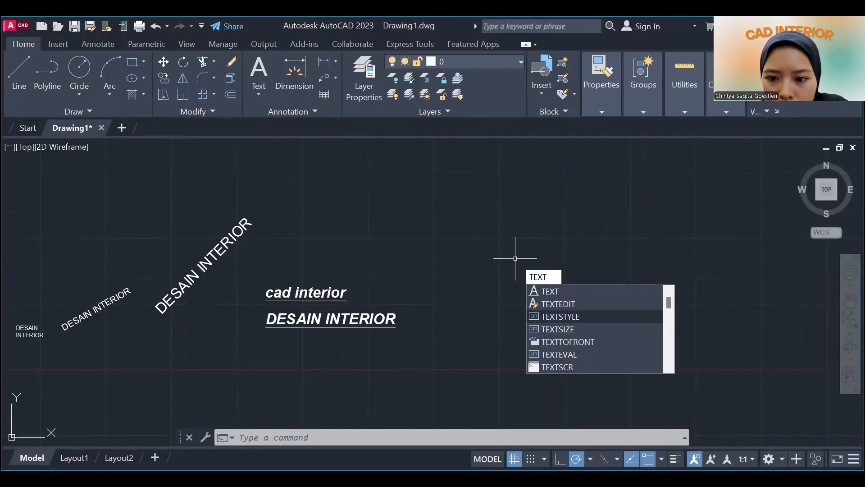
click(560, 316)
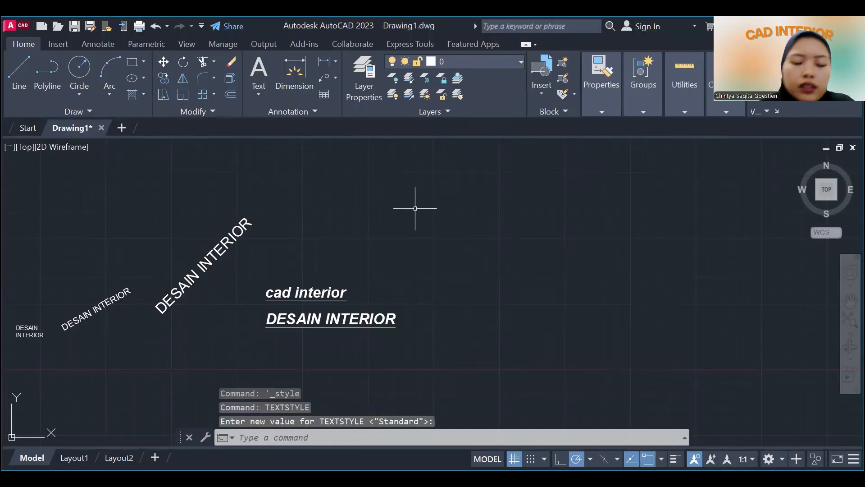
text(TEXT)
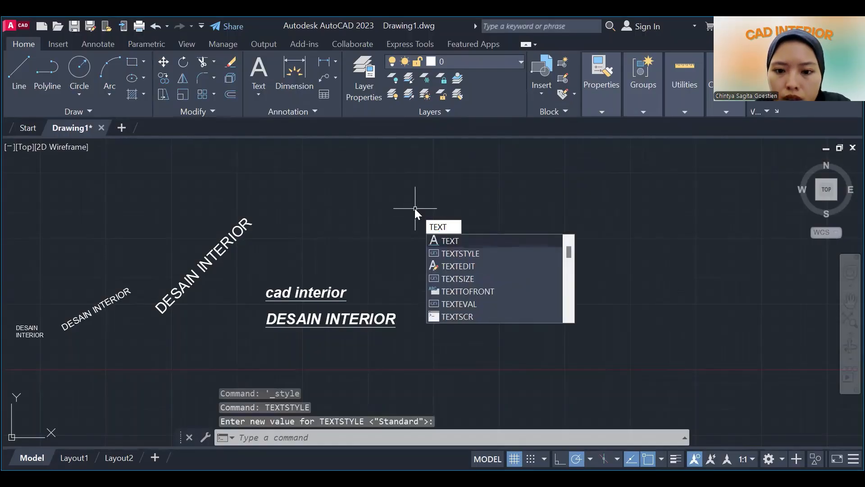
key(BackSpace)
key(BackSpace)
key(BackSpace)
key(BackSpace)
Create a new text style named GAMBAR KERJA with the Style command.
text(ST)
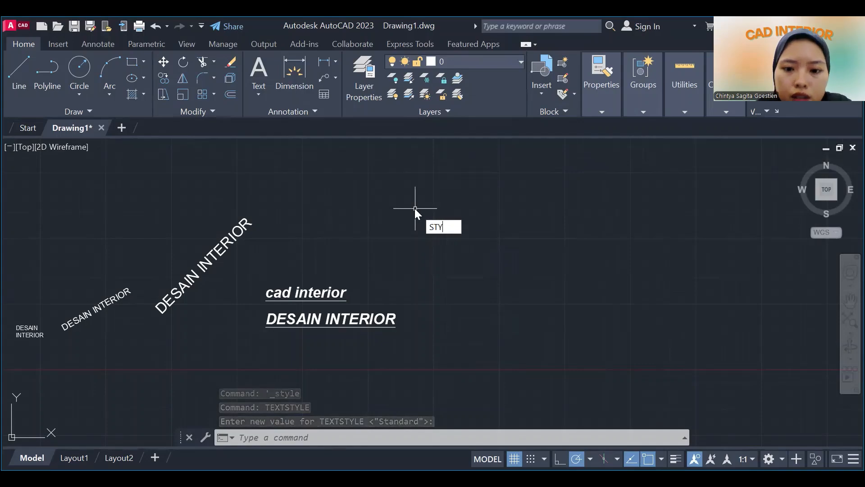
text(Y)
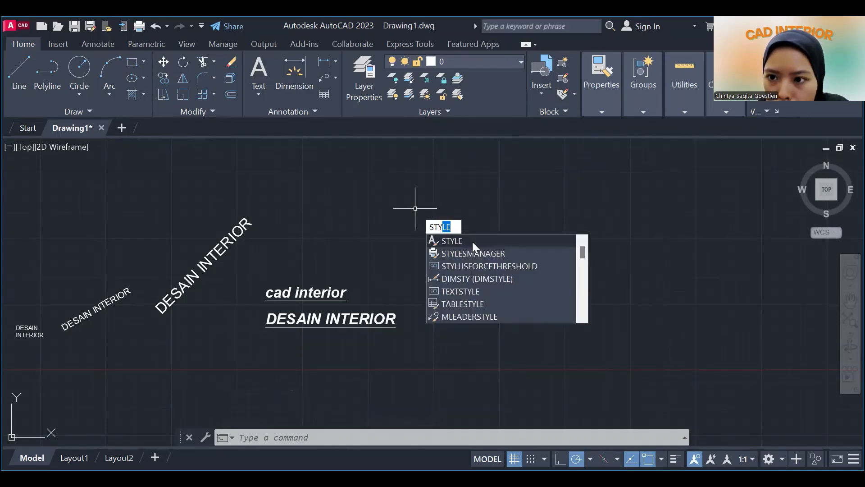
key(Return)
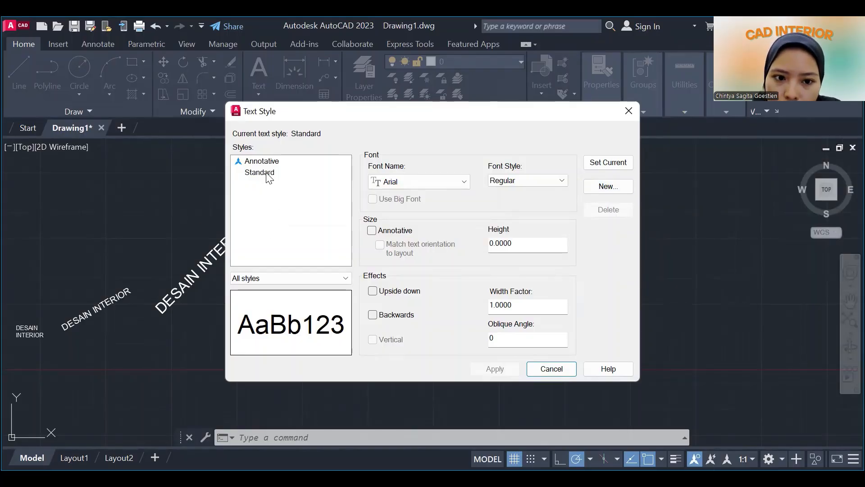
click(604, 187)
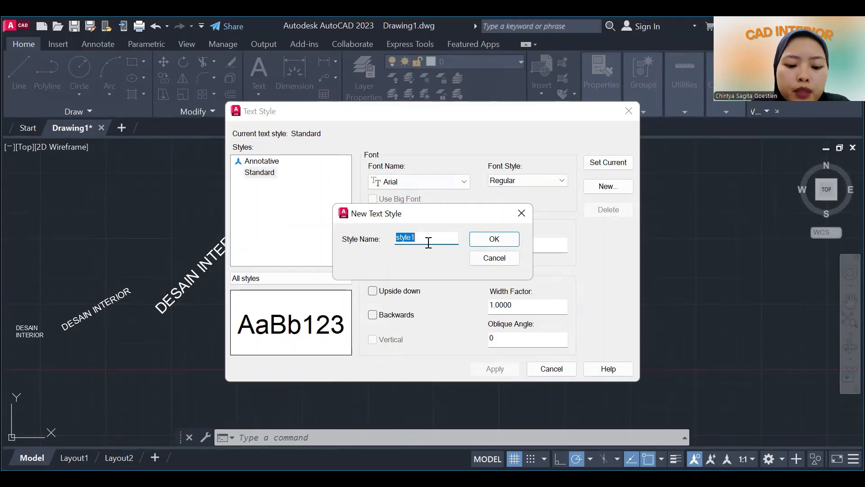
text(GAMBAR )
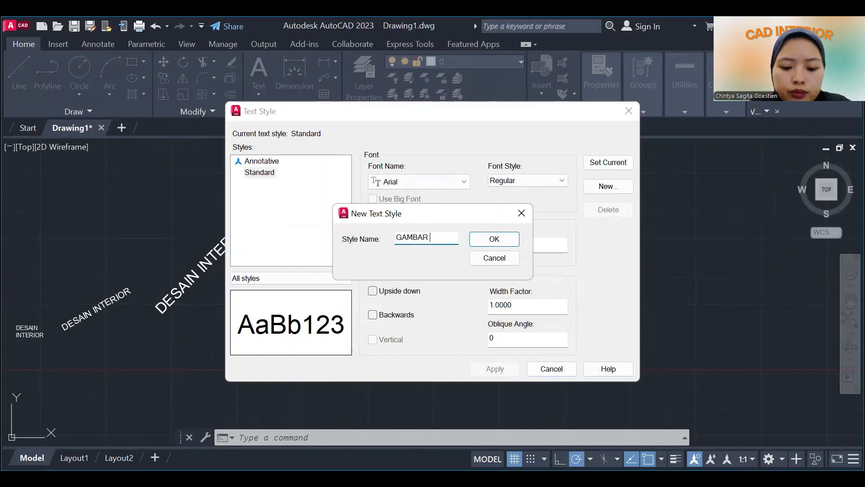
text(KERJA)
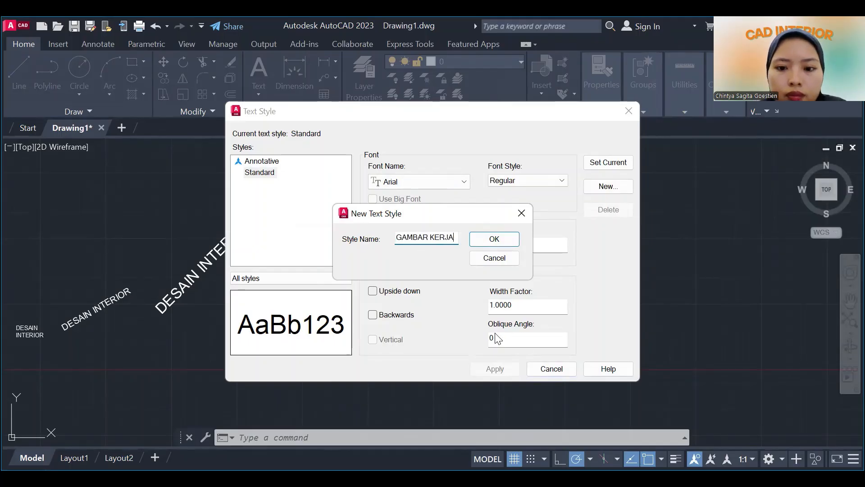
click(482, 245)
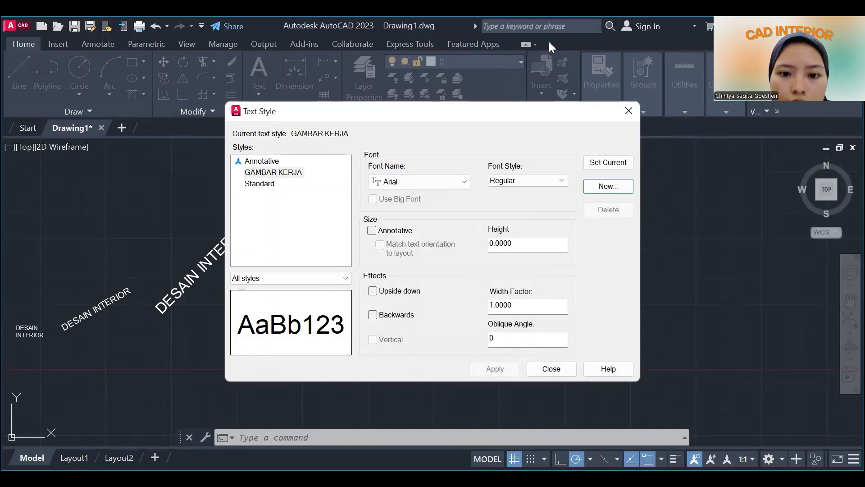
Set the GAMBAR KERJA style's font to Times New Roman with the Bold font style.
click(462, 180)
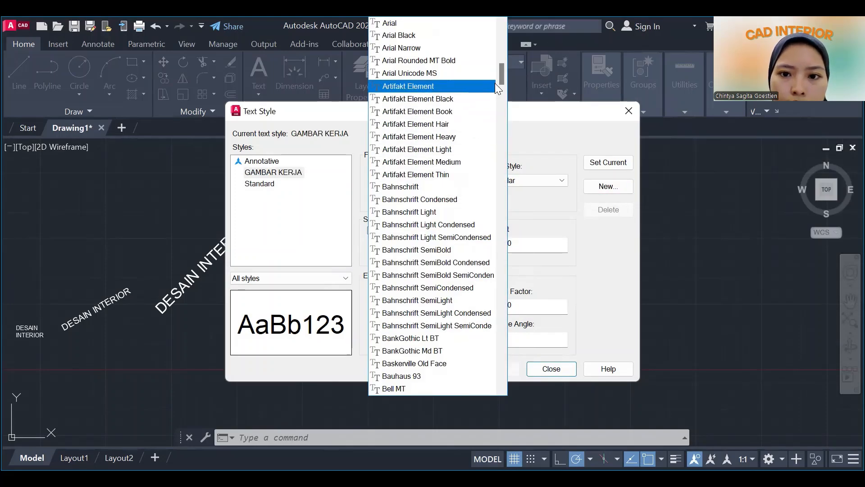
drag(500, 81, 489, 363)
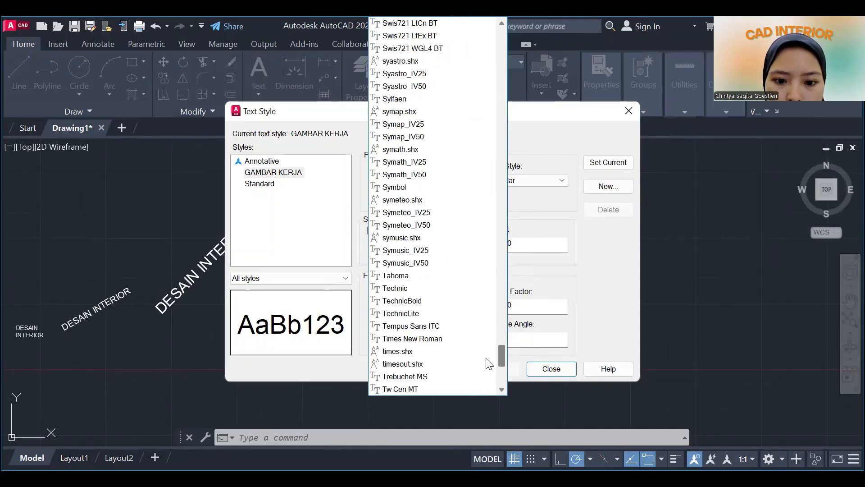
click(433, 339)
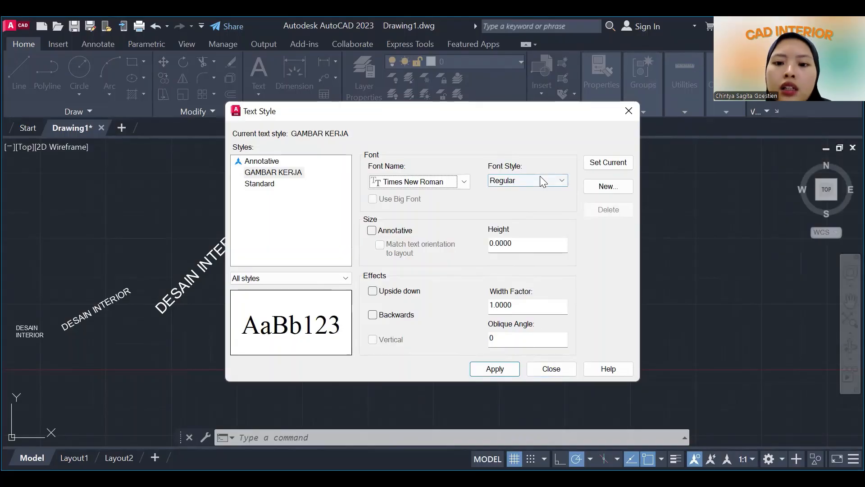
click(539, 177)
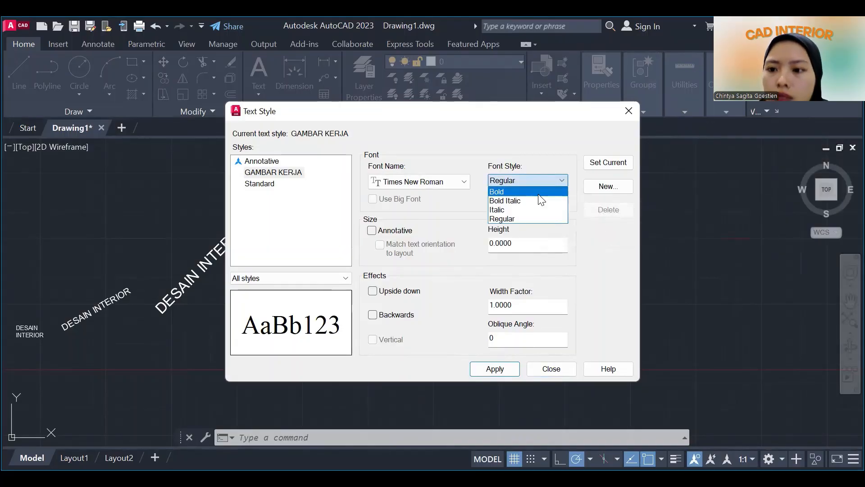
click(540, 192)
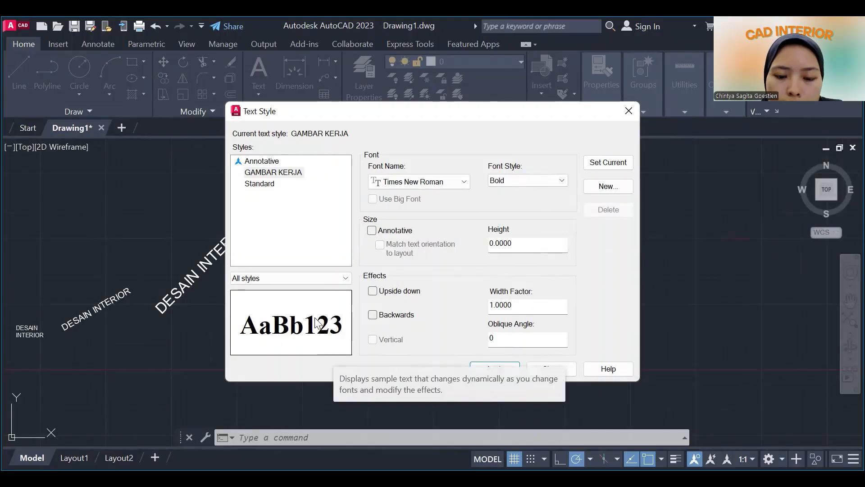
Set the GAMBAR KERJA style's height to 50, apply it and make it the current text style.
double_click(512, 244)
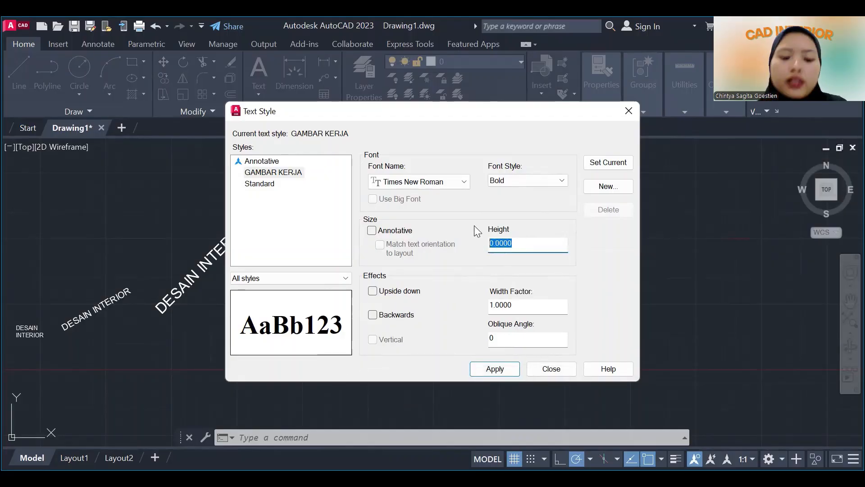
text(50)
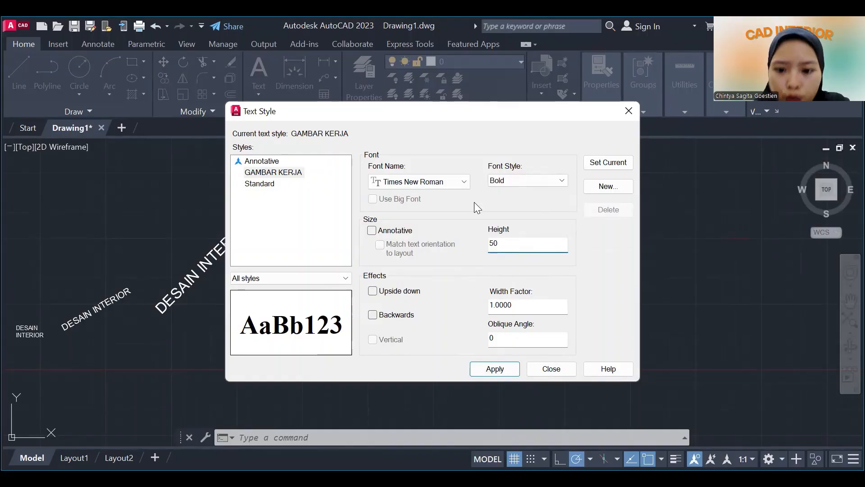
click(522, 310)
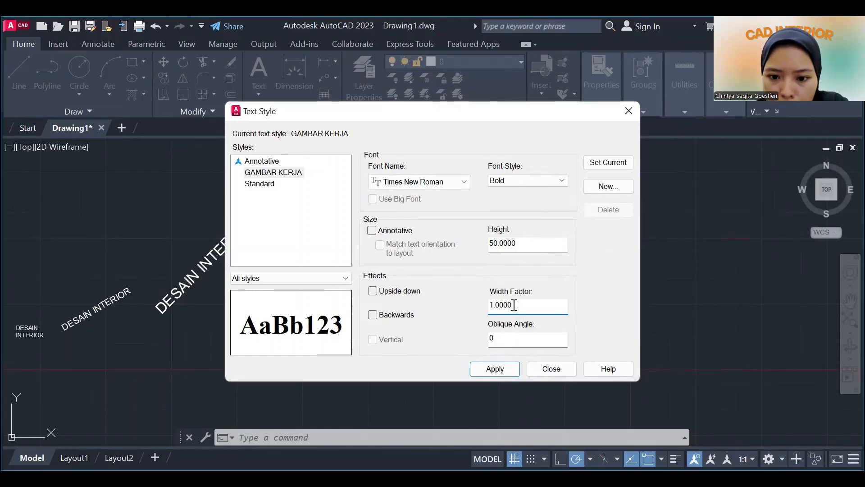
click(499, 343)
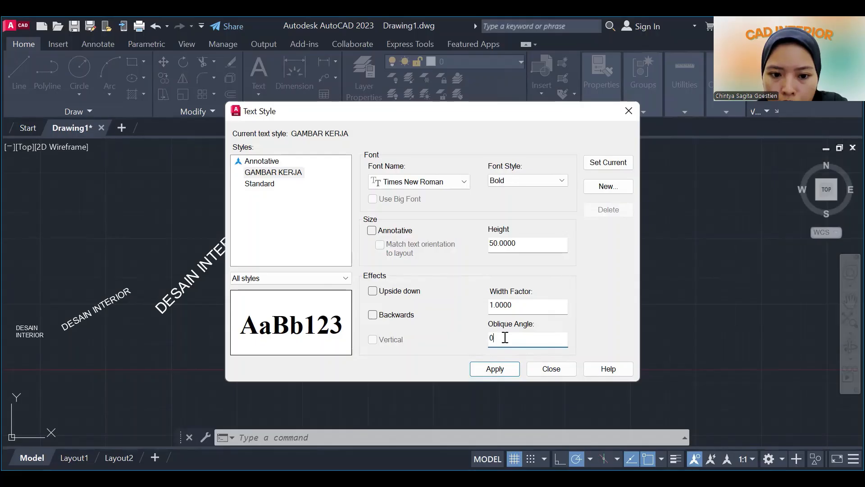
click(495, 369)
click(608, 163)
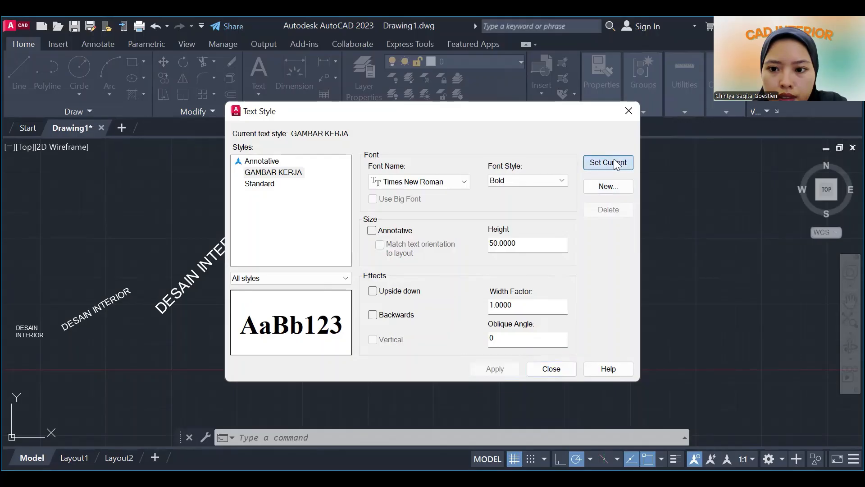
click(552, 369)
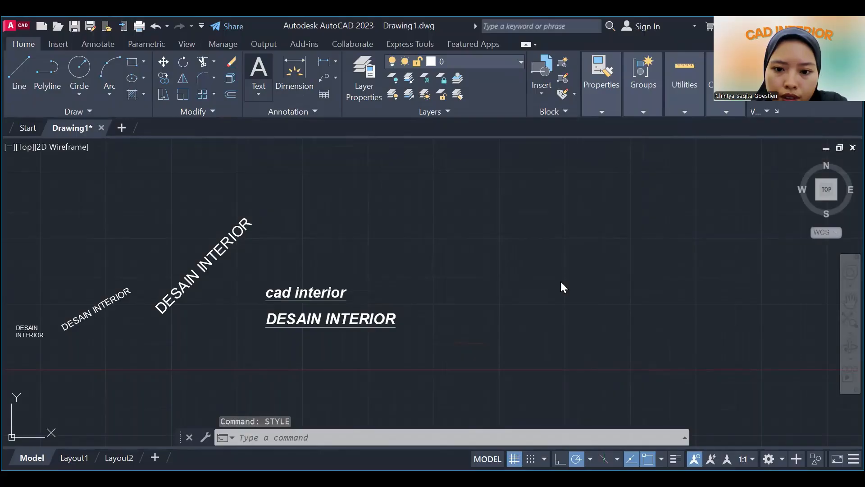
Add a multiline text reading DESAIN INTERIOR in the GAMBAR KERJA style, in the empty area beyond the existing texts, and save it.
click(259, 72)
click(462, 233)
click(553, 252)
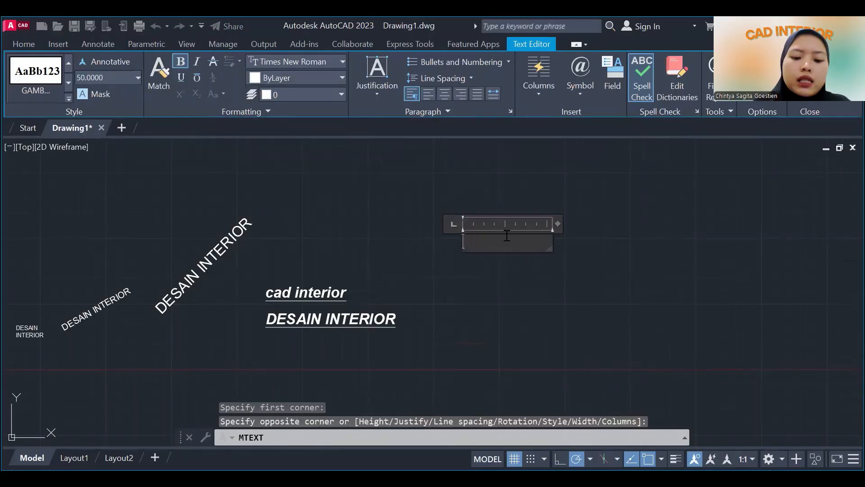
text(D)
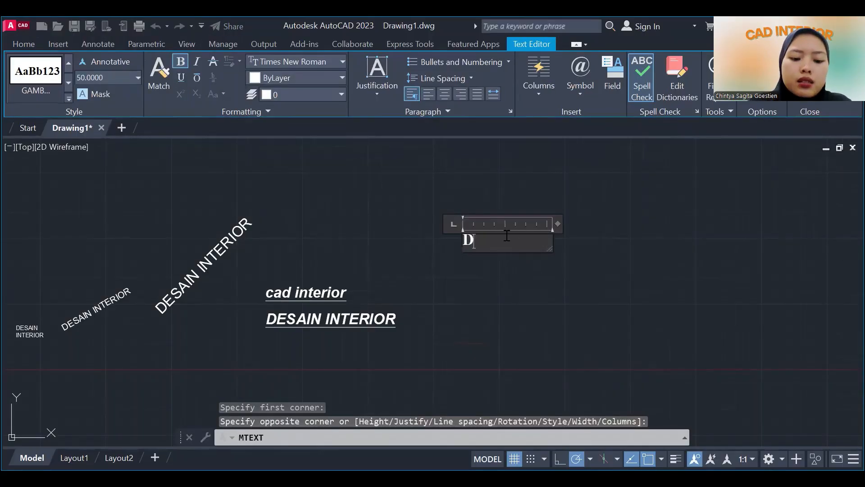
text(ESAIN IN)
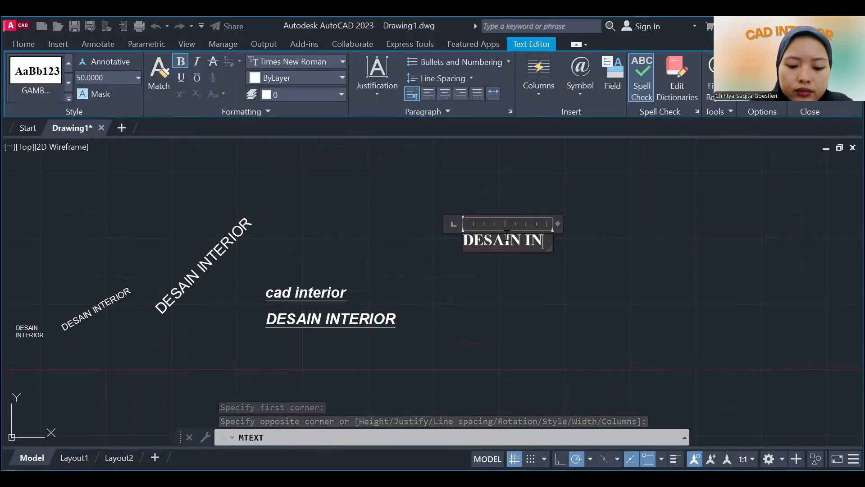
text(TERIOR)
key(Return)
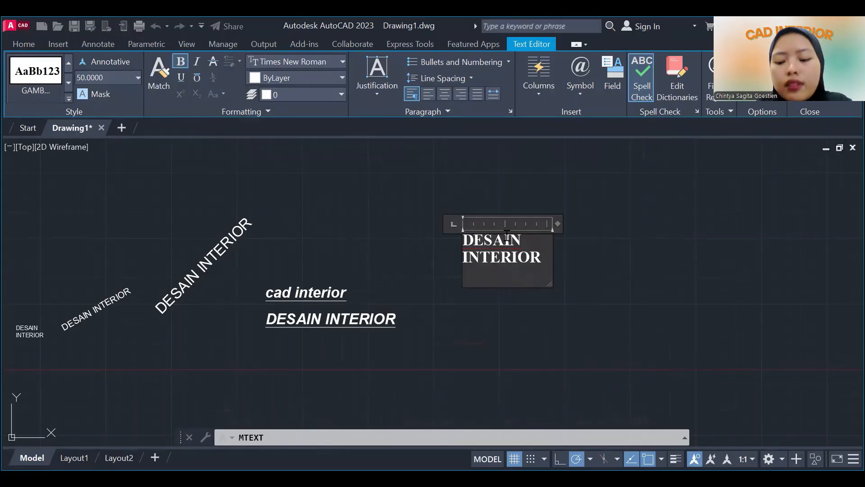
right_click(596, 269)
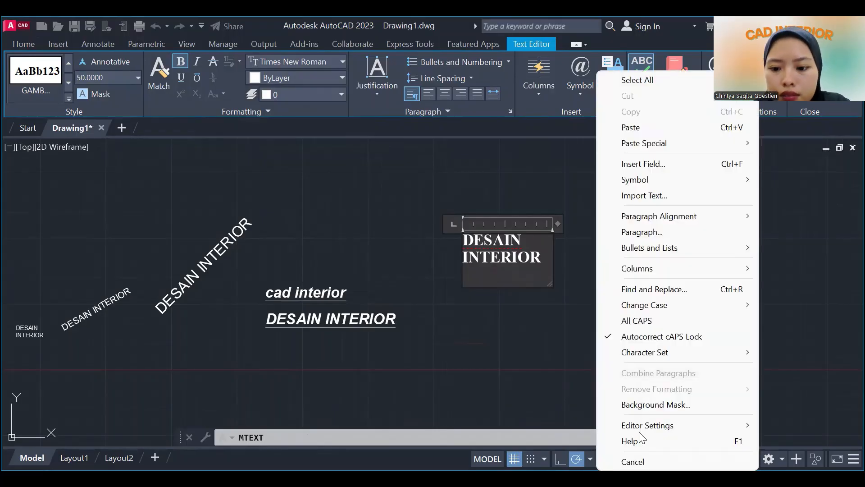
click(633, 462)
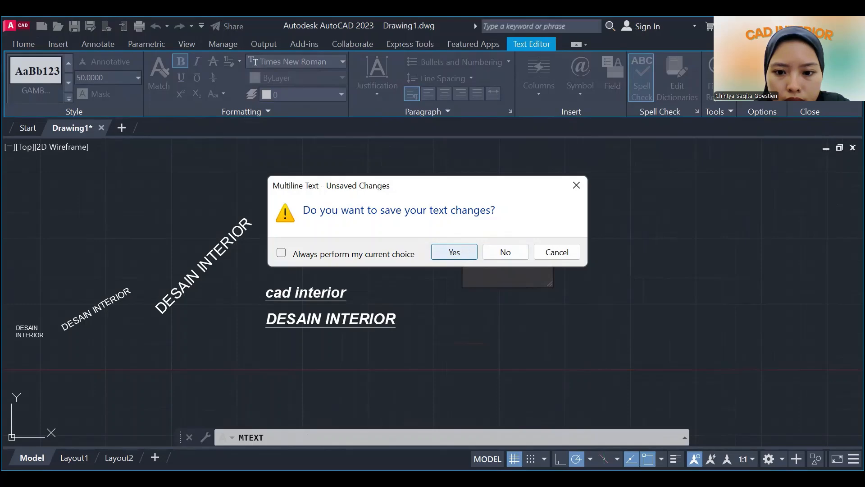
click(455, 252)
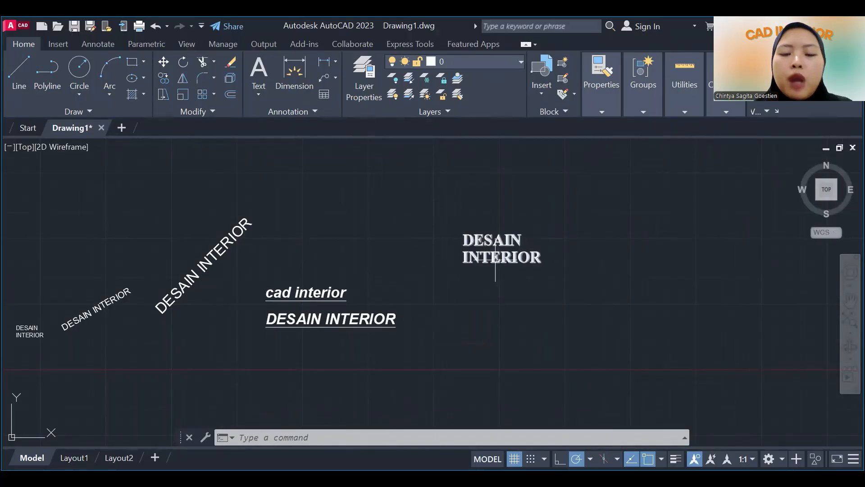
click(256, 93)
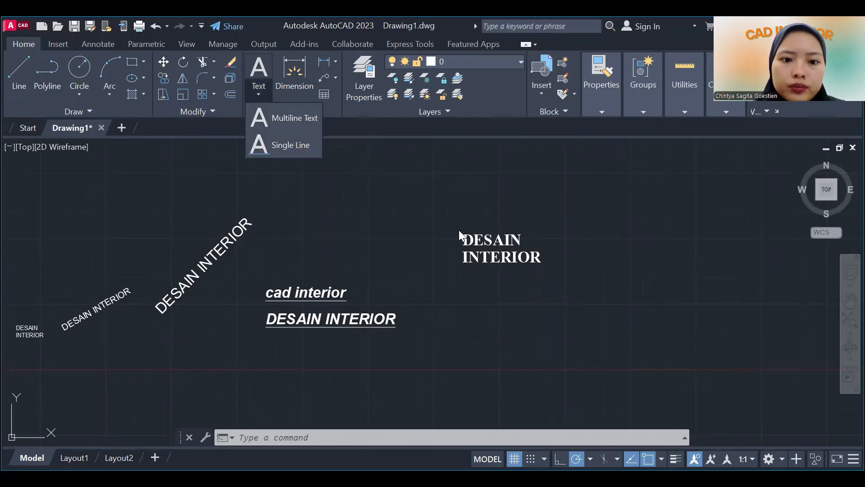
click(603, 337)
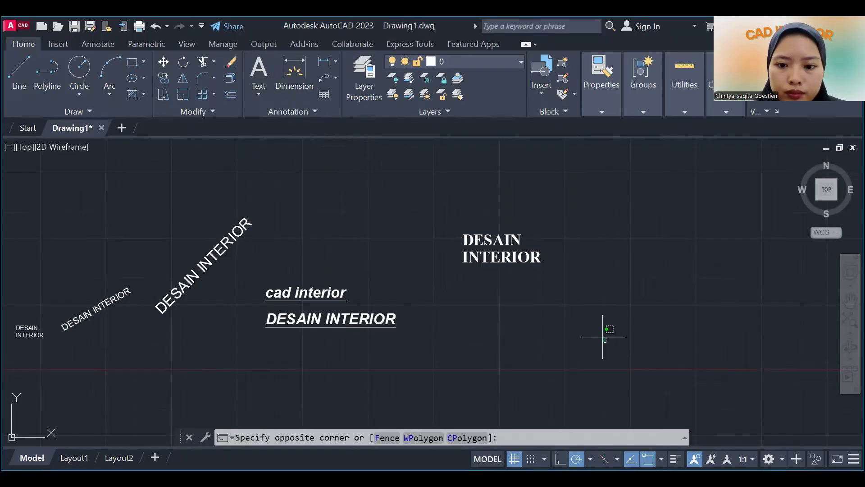
click(495, 226)
Reopen the text style settings and set the GAMBAR KERJA style's oblique angle to 45.
click(260, 93)
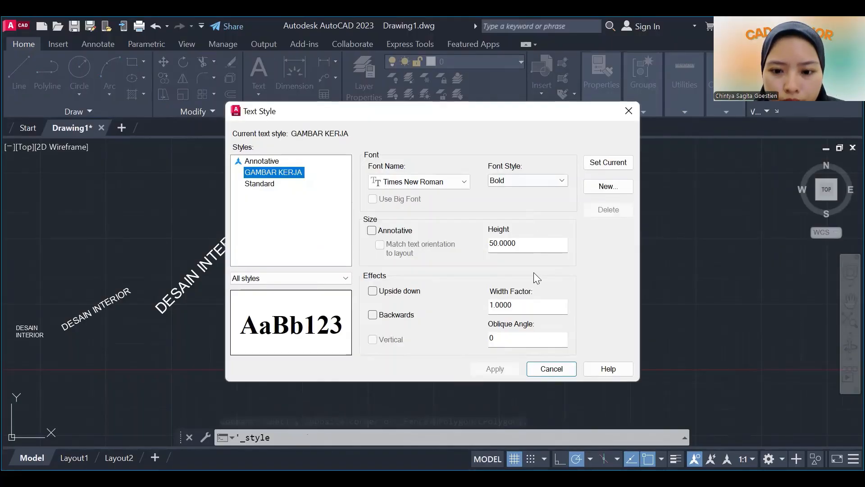
click(495, 340)
key(BackSpace)
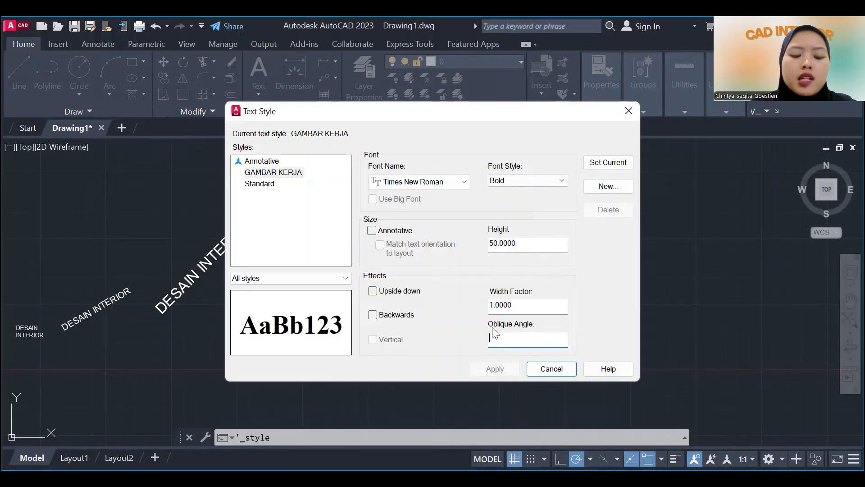
text(90)
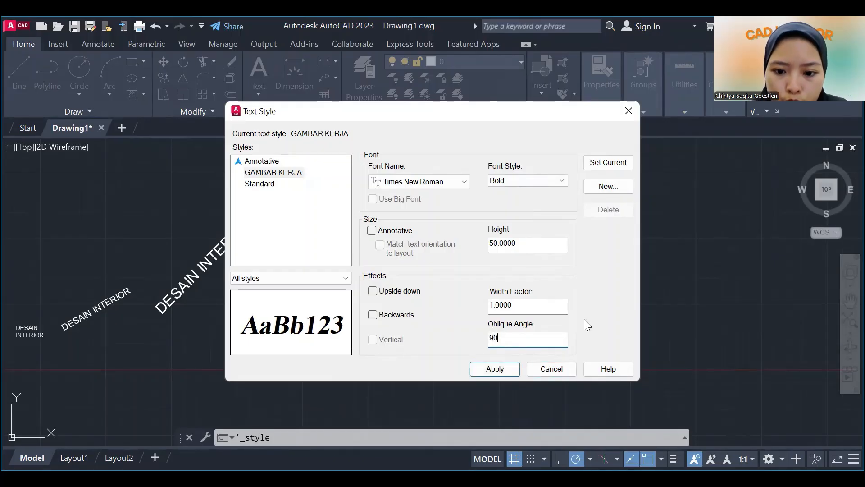
key(BackSpace)
key(BackSpace)
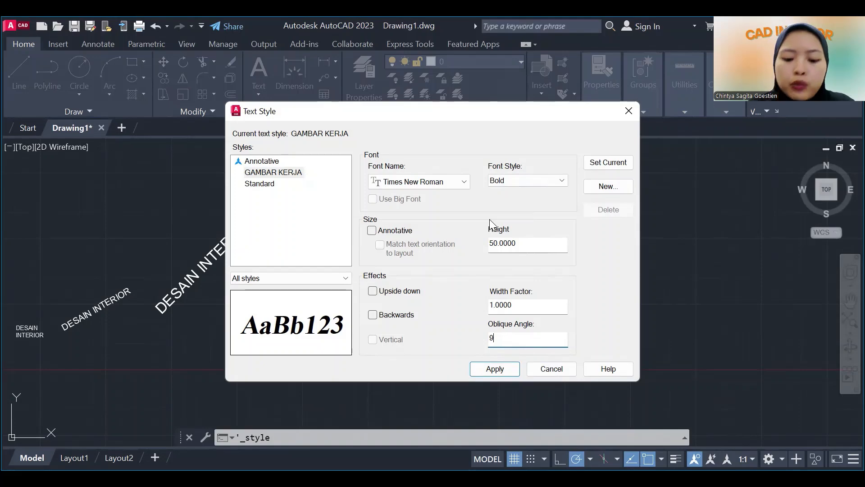
text(45)
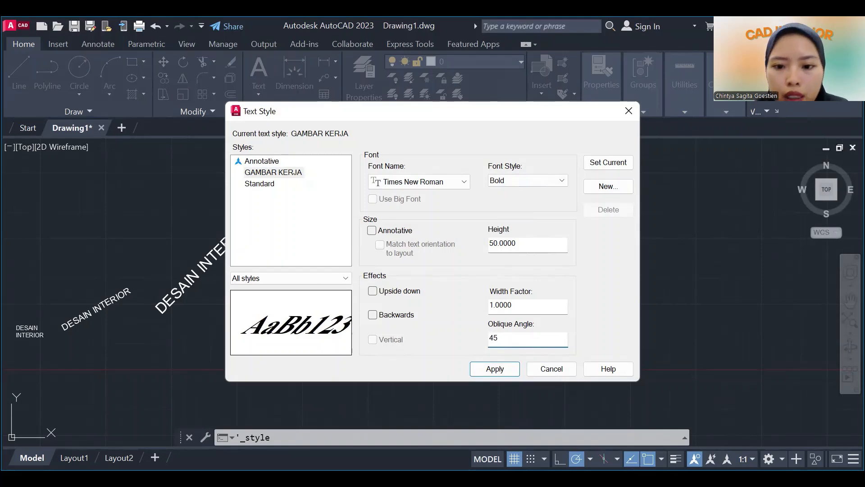
Set the GAMBAR KERJA style's height to 75, make it current with its changes saved, and close the style settings.
double_click(520, 242)
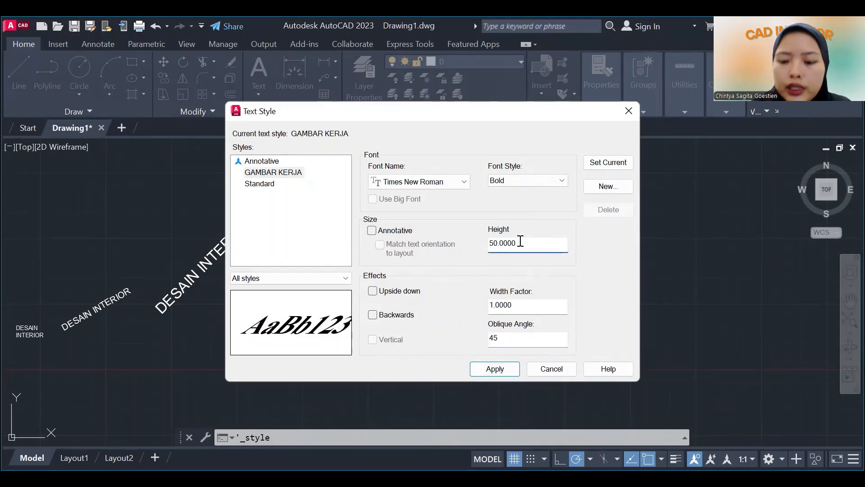
key(BackSpace)
text(10)
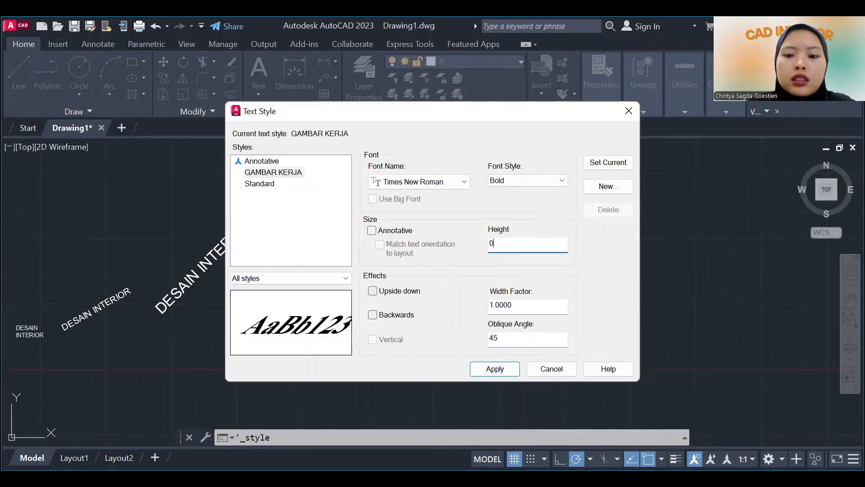
text(0)
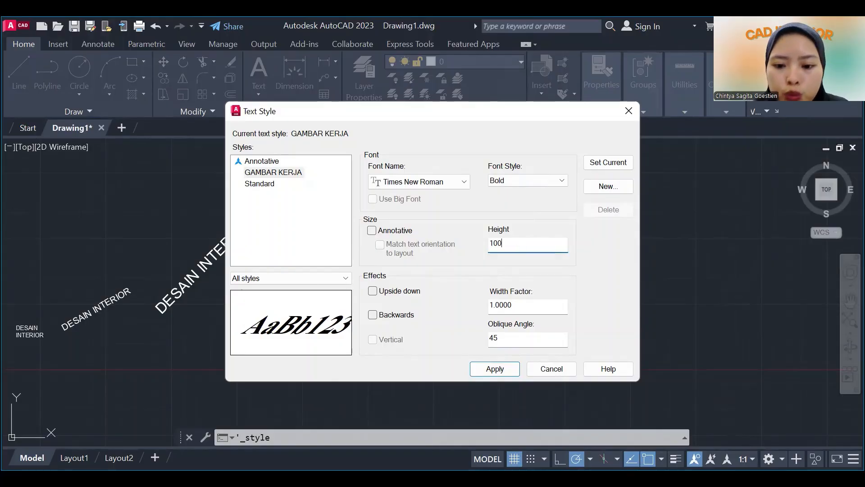
key(BackSpace)
key(BackSpace)
key(BackSpace)
text(75)
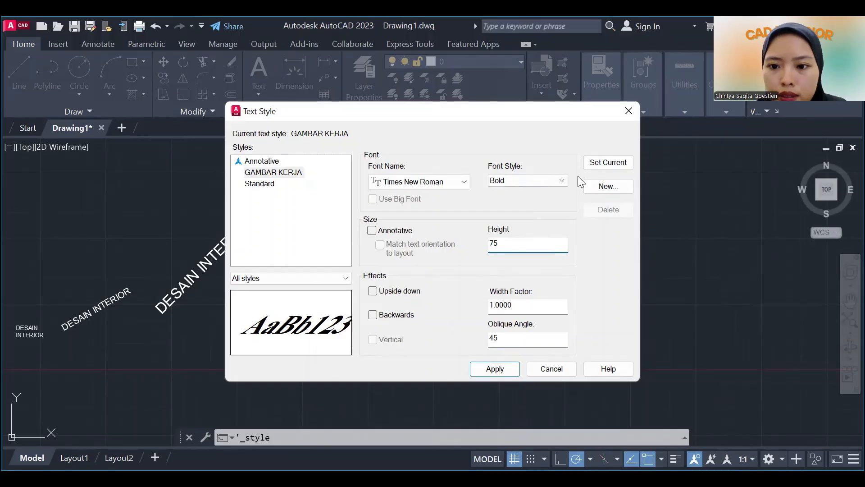
click(586, 164)
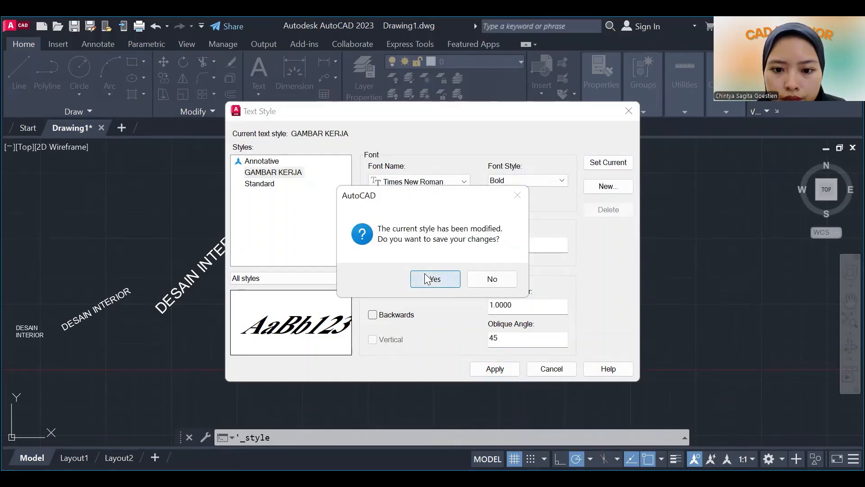
click(428, 278)
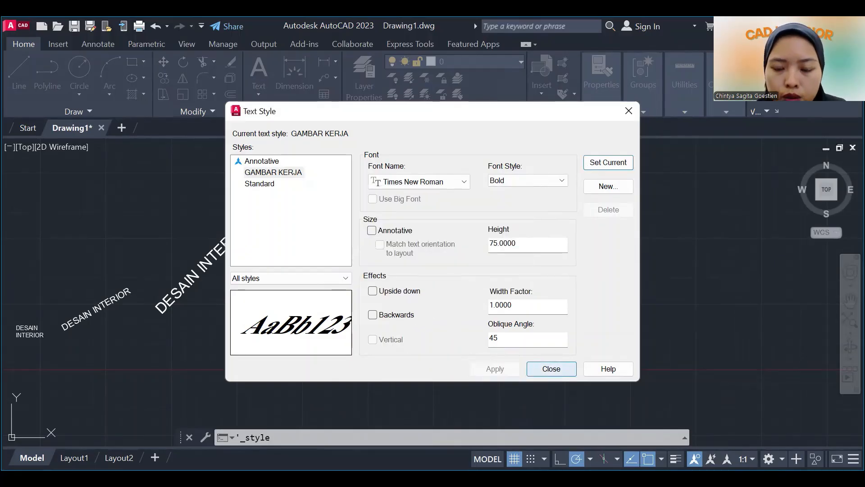
click(541, 371)
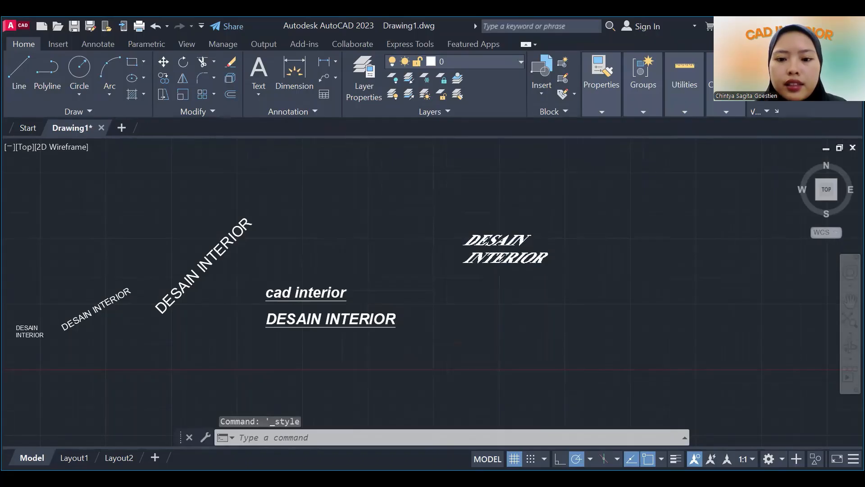
Examine the DESAIN INTERIOR multiline text in the GAMBAR KERJA style up close to check its modified lettering.
scroll(520, 237, up, 4)
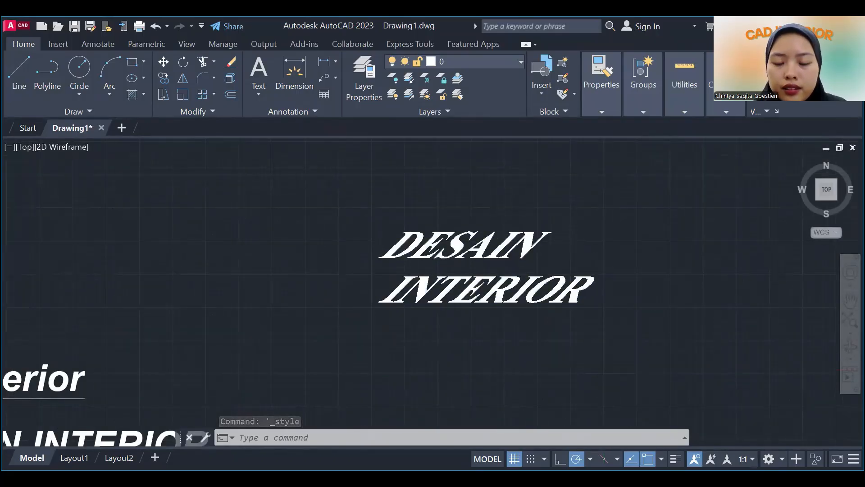
scroll(439, 279, down, 3)
scroll(439, 279, up, 3)
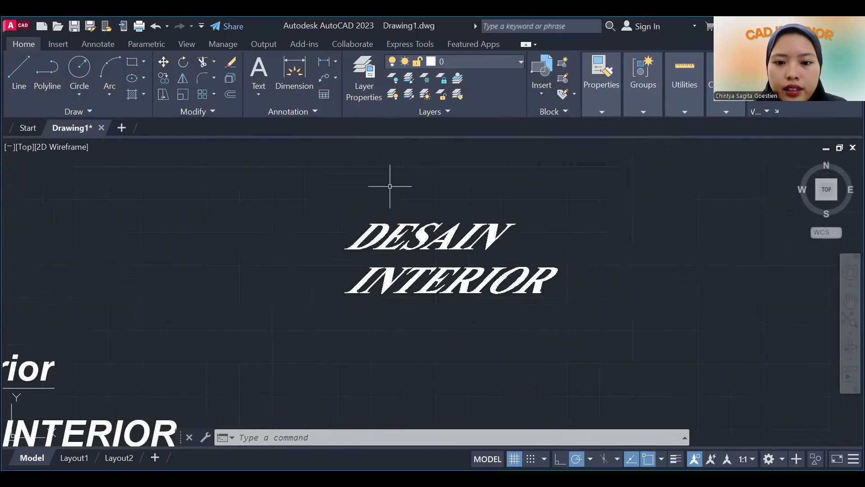
click(304, 181)
click(595, 316)
scroll(595, 317, up, 2)
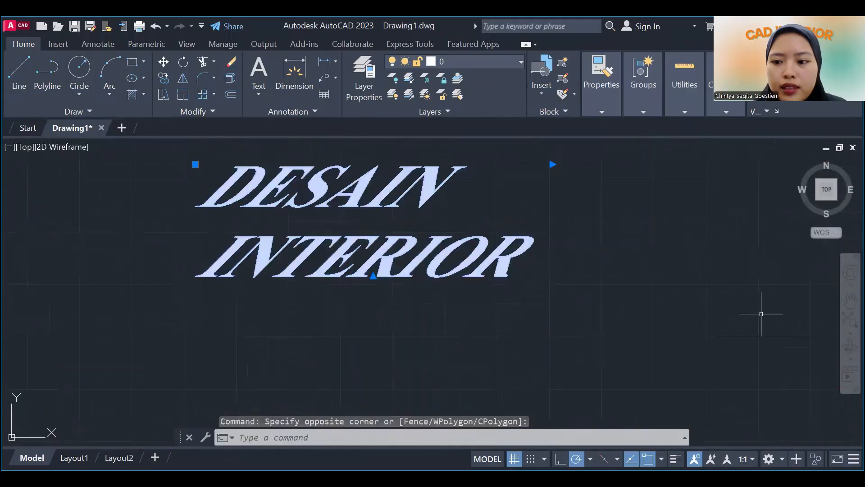
click(851, 300)
scroll(631, 298, down, 5)
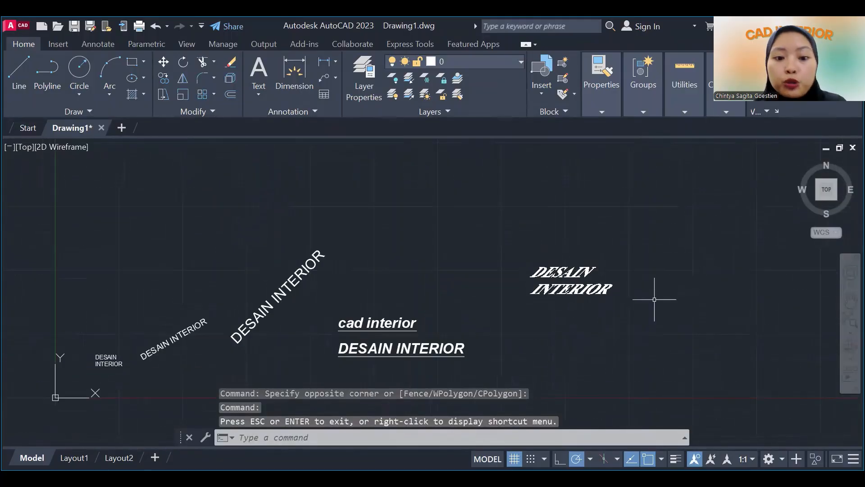
Apply the GAMBAR KERJA text style to the underlined cad interior / DESAIN INTERIOR multiline text and deselect it.
scroll(342, 274, down, 4)
scroll(333, 276, up, 5)
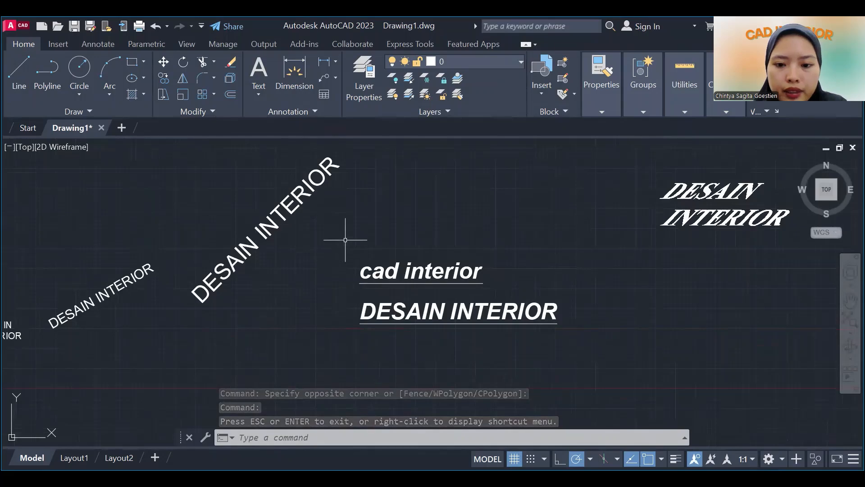
click(346, 239)
click(581, 342)
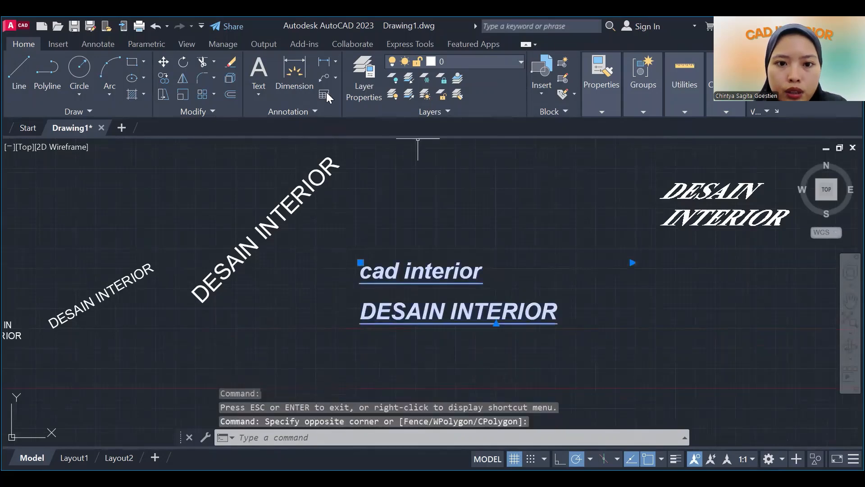
click(287, 112)
click(304, 128)
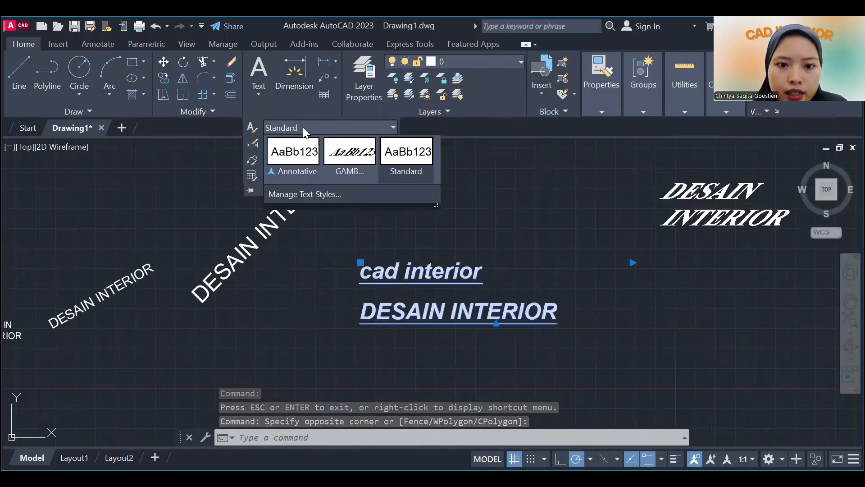
click(349, 155)
scroll(290, 262, down, 2)
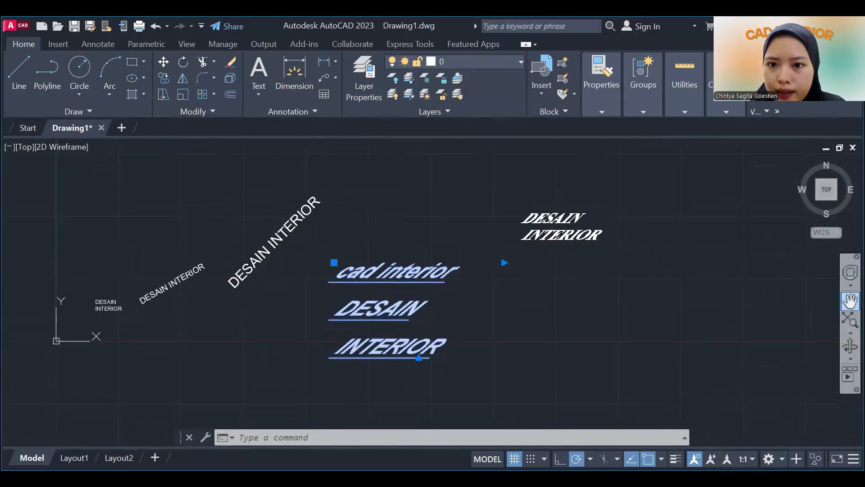
click(851, 300)
key(Escape)
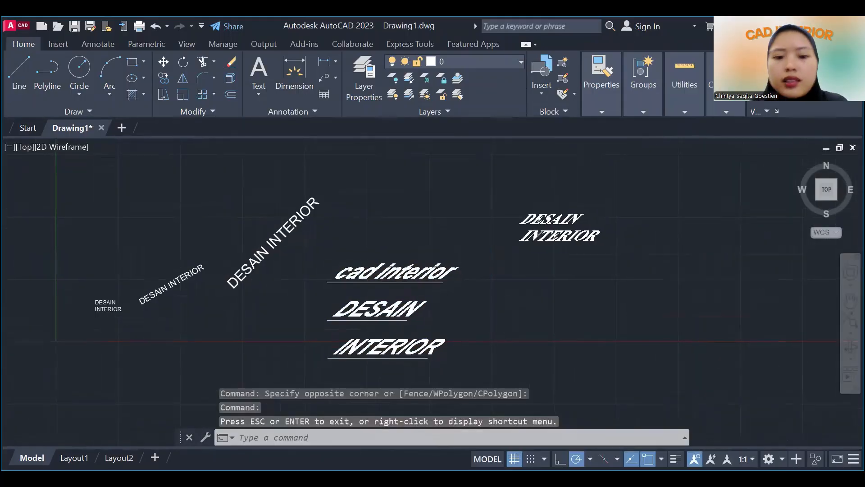
scroll(565, 329, down, 2)
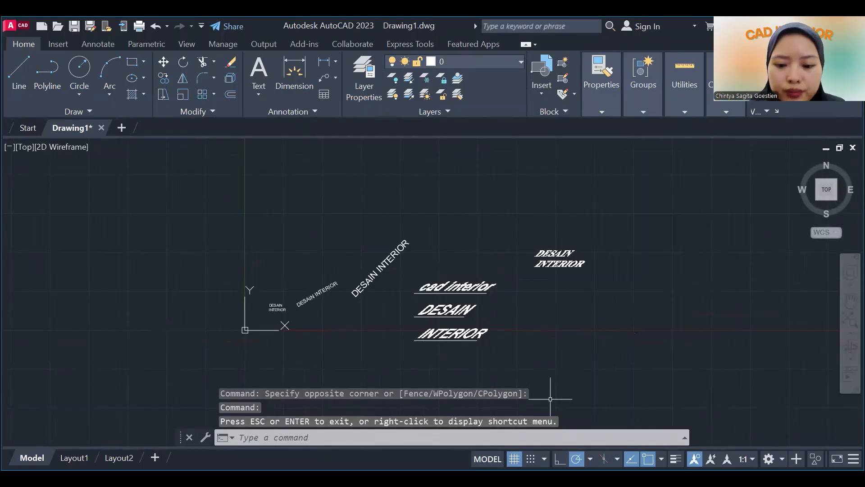
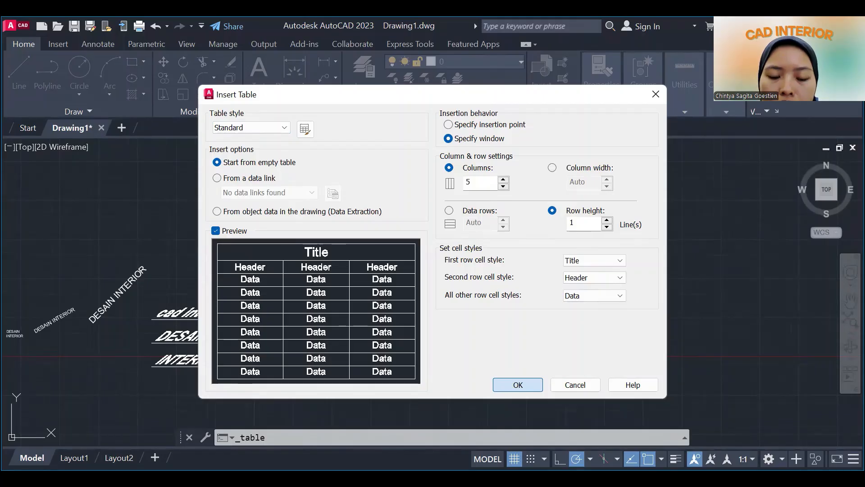
Insert a five-column Standard table by window in the empty area beside the slanted texts and enter DESAIN INTERIOR as its title.
click(518, 385)
click(392, 224)
click(574, 263)
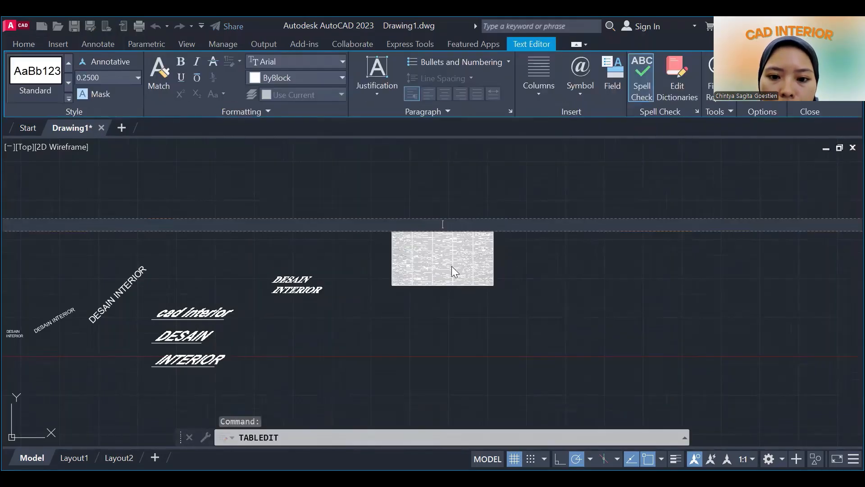
text(D)
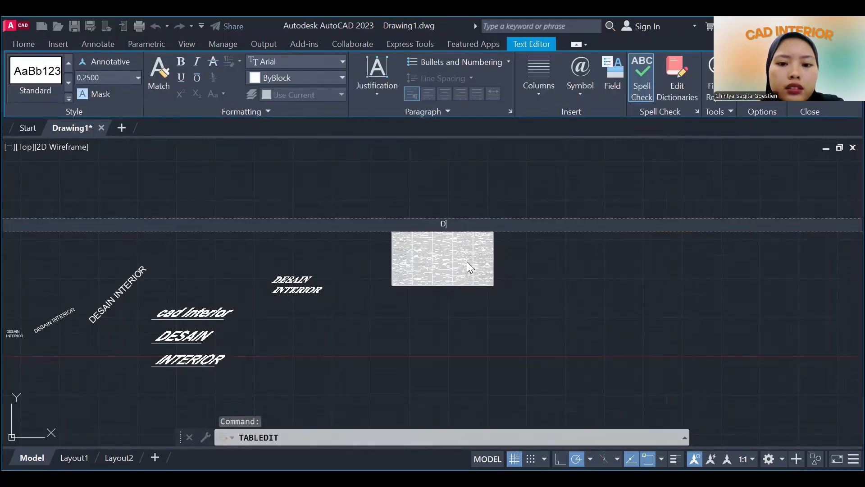
text(ESAIN INTERIOR)
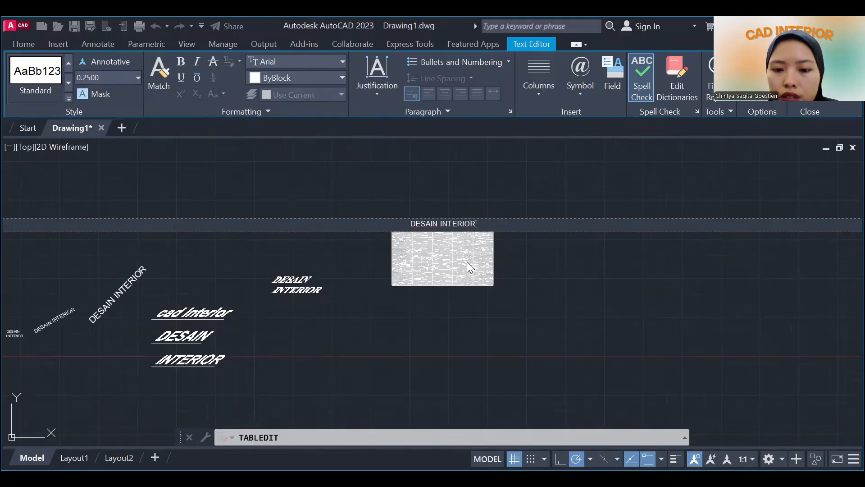
key(Return)
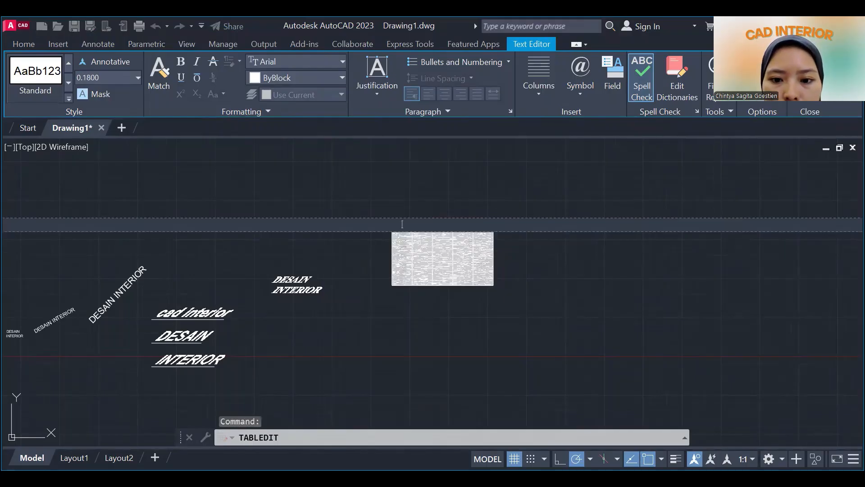
key(Escape)
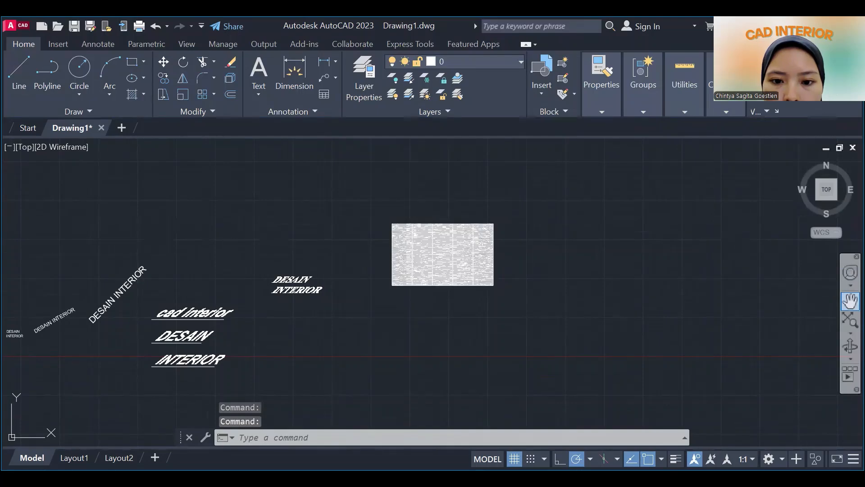
Delete the newly inserted table beside the DESAIN INTERIOR text.
click(850, 301)
scroll(436, 234, up, 8)
scroll(441, 220, up, 3)
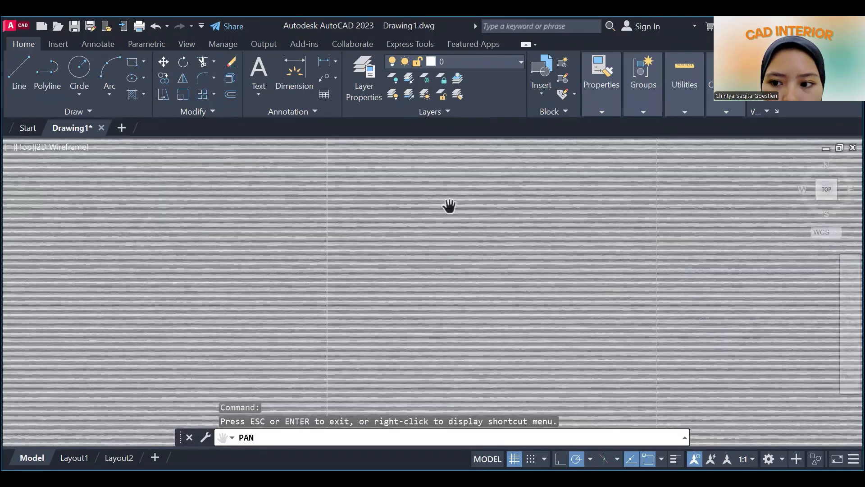
scroll(410, 253, down, 2)
scroll(409, 254, down, 2)
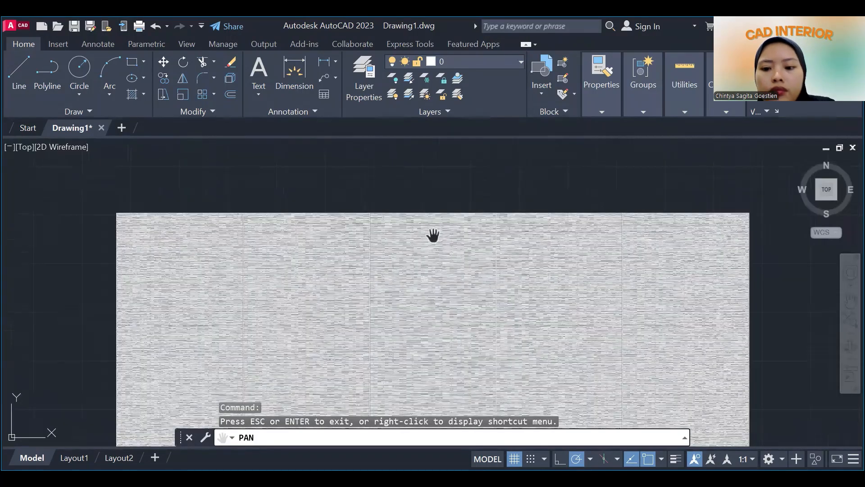
scroll(433, 235, down, 4)
key(Escape)
click(349, 211)
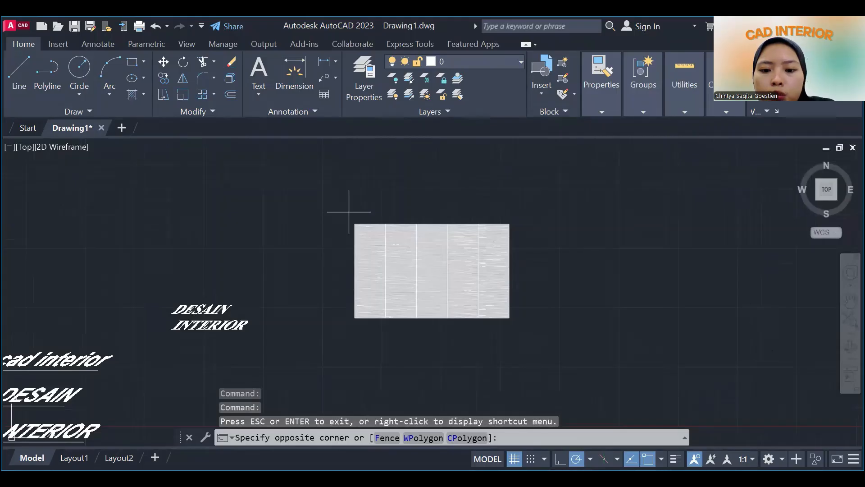
click(523, 329)
key(Delete)
Insert a shorter five-column Standard table by window beside the slanted DESAIN INTERIOR text and title it DESAIN INTERIOR.
click(321, 95)
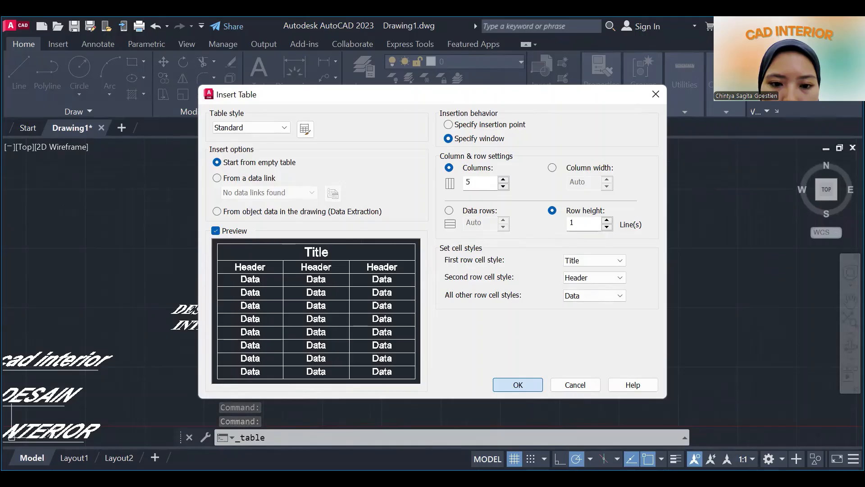
click(518, 384)
click(329, 253)
click(339, 243)
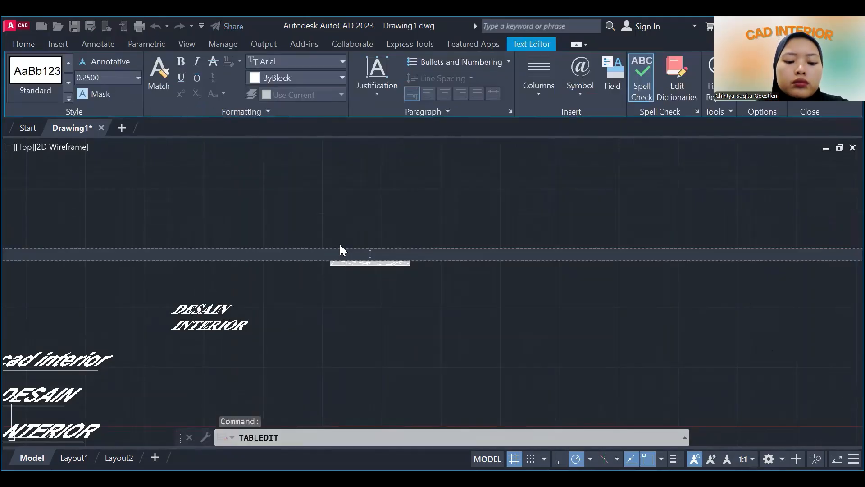
text(DESAIN)
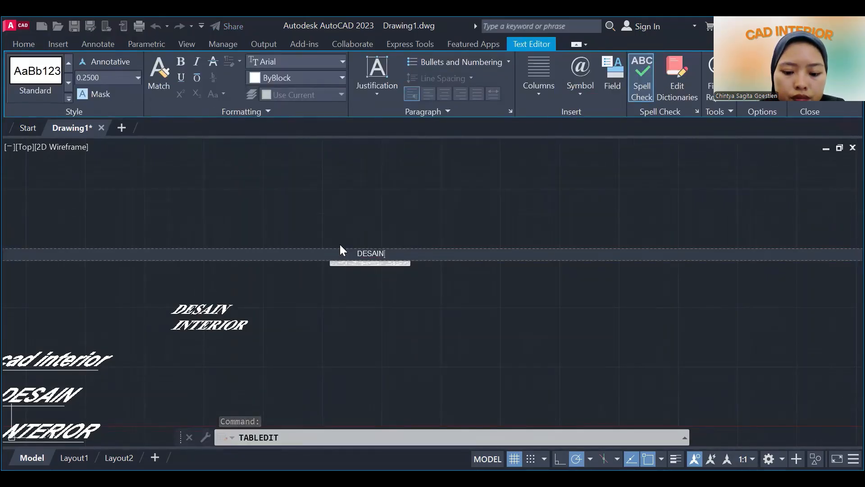
text( INTERIOR)
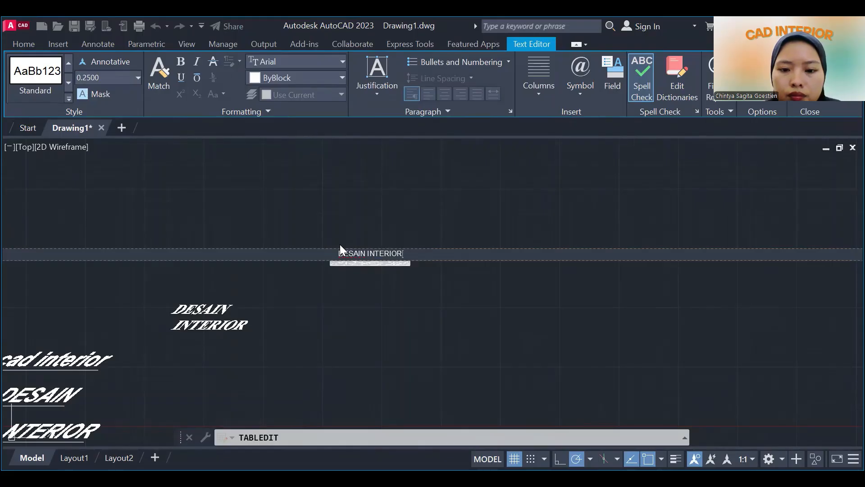
click(368, 361)
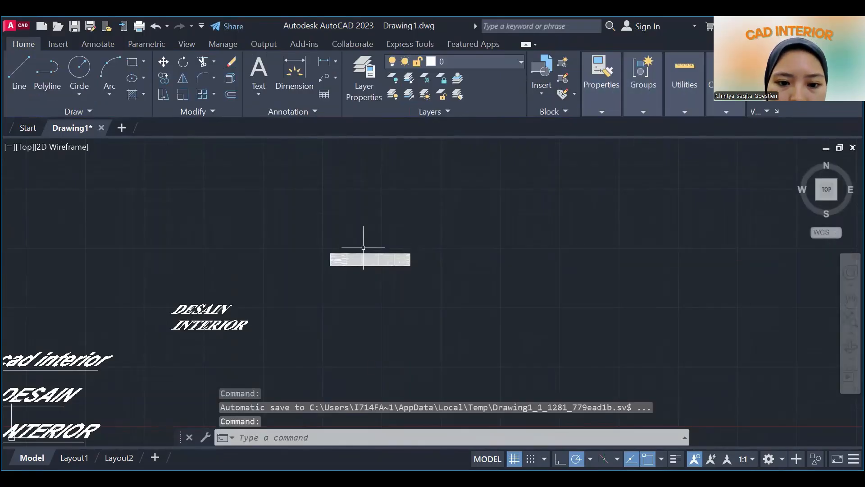
Examine the new table's rows, columns and outer borders up close.
scroll(363, 246, down, 6)
scroll(408, 336, up, 8)
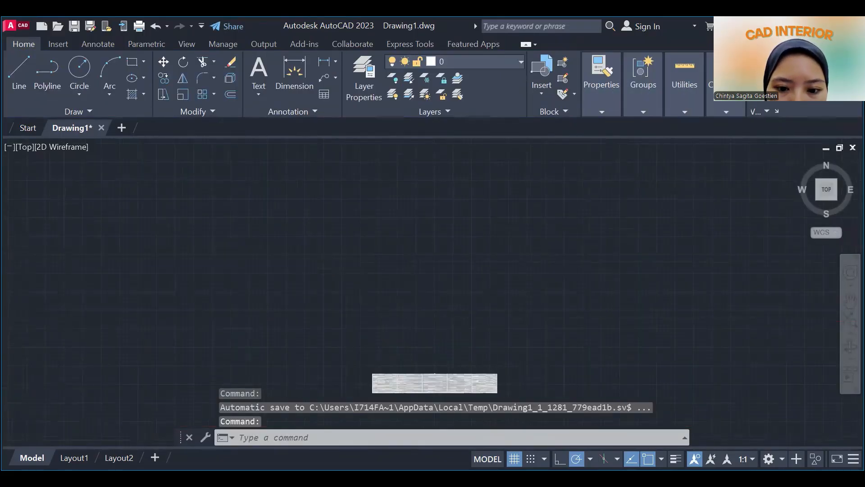
scroll(408, 335, up, 8)
scroll(303, 188, down, 3)
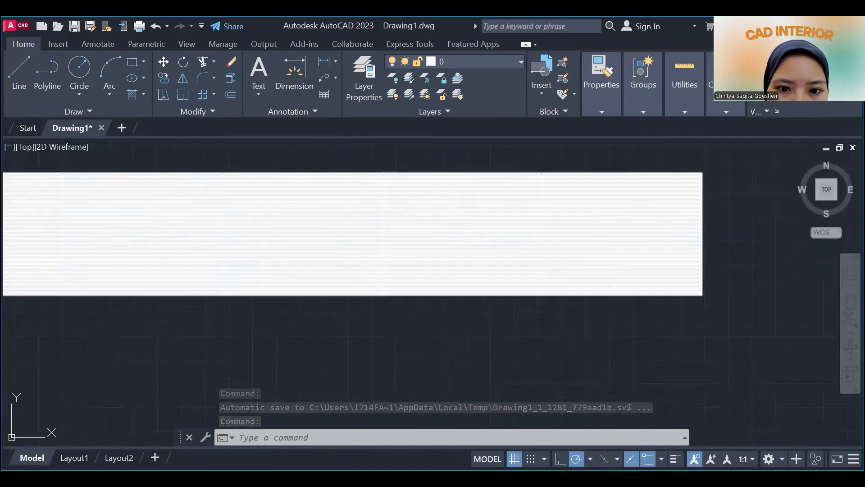
scroll(242, 195, down, 4)
scroll(281, 223, up, 2)
scroll(281, 223, up, 5)
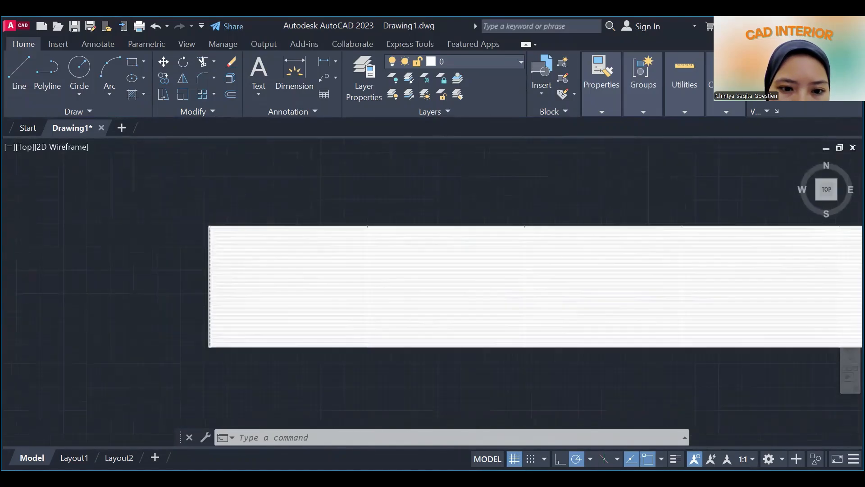
scroll(261, 199, down, 4)
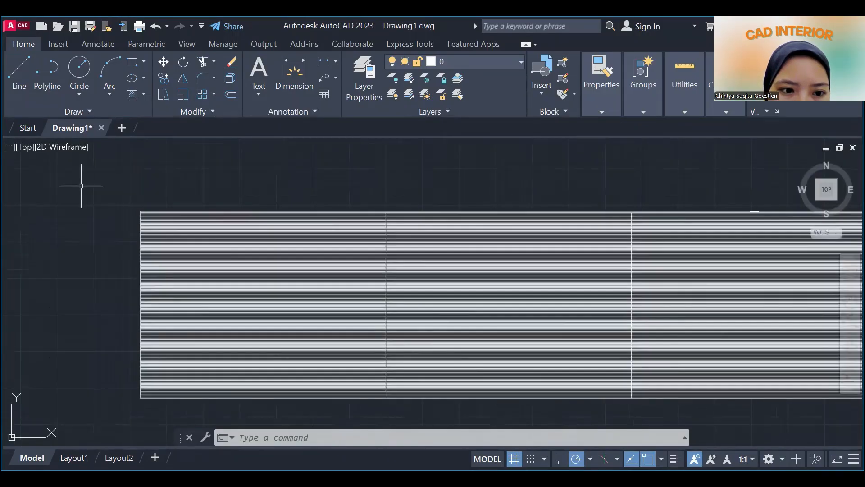
scroll(131, 212, up, 3)
click(172, 185)
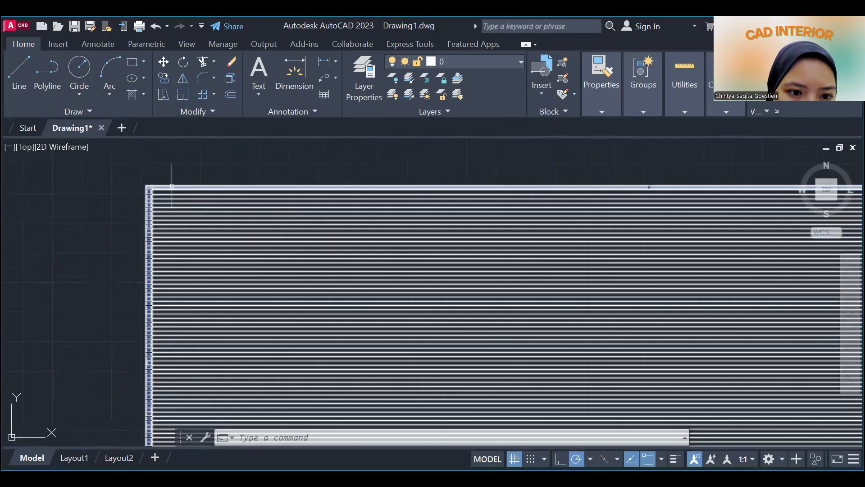
key(Escape)
scroll(166, 177, up, 5)
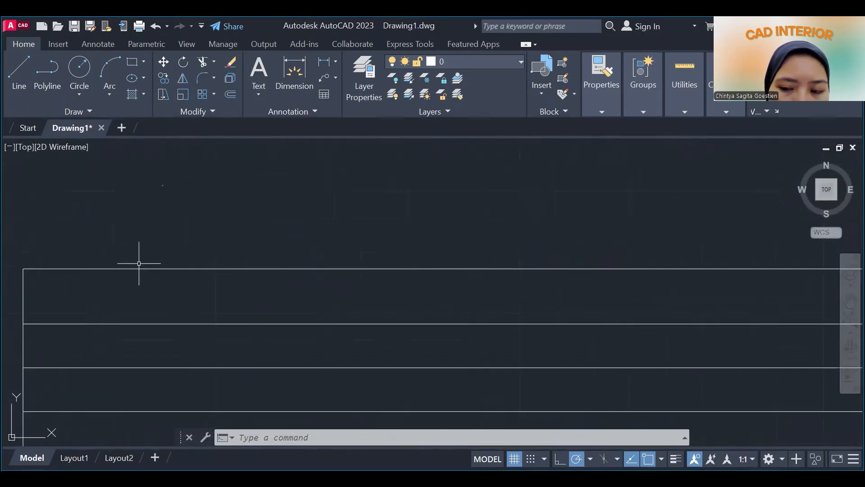
scroll(138, 263, down, 3)
scroll(169, 216, down, 5)
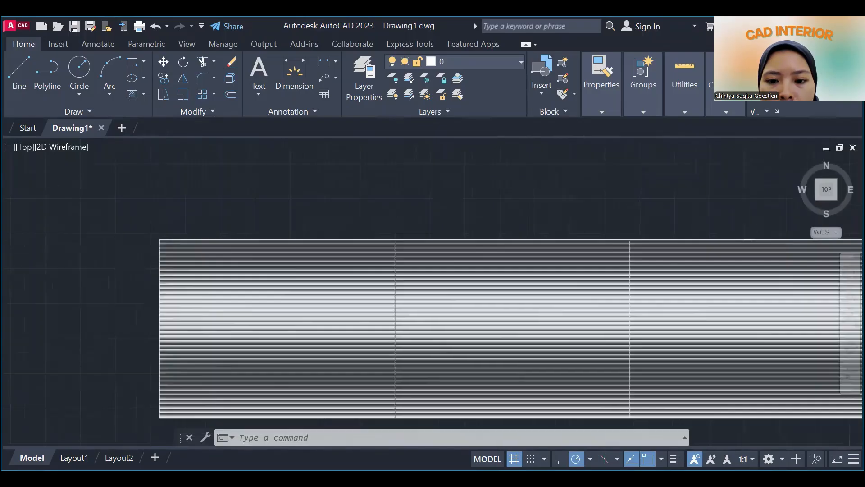
scroll(181, 214, down, 10)
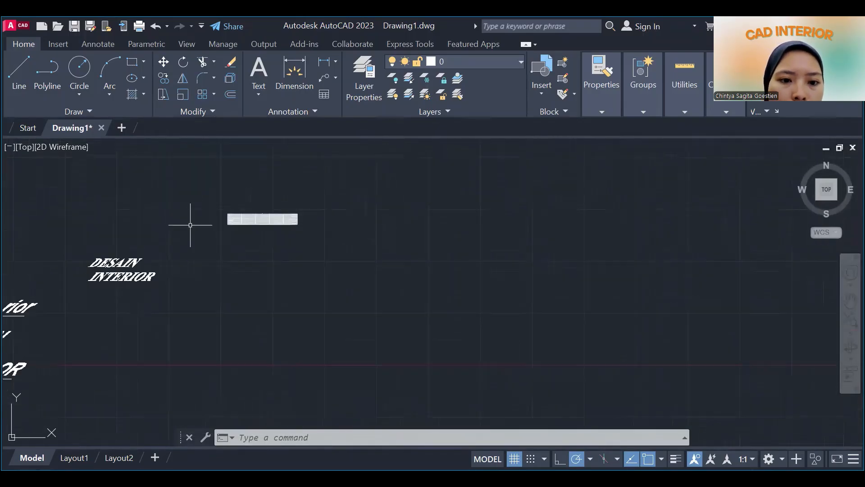
scroll(191, 228, up, 2)
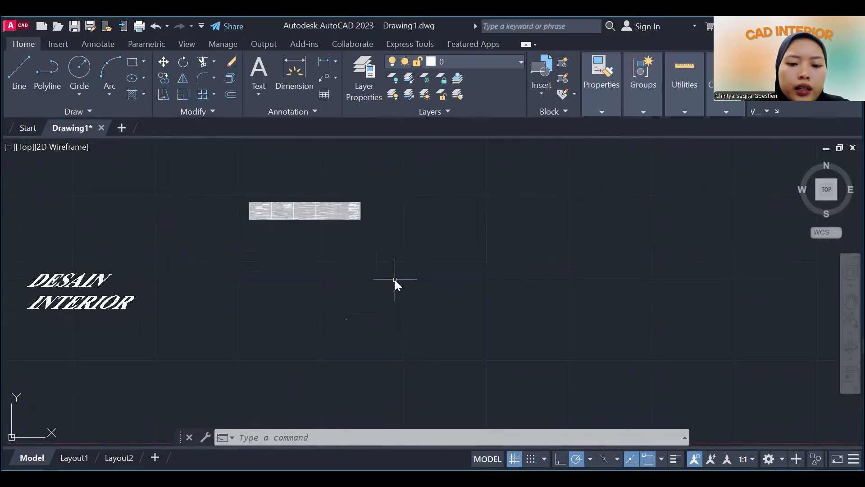
Start a new table with the TABLE command and choose the Standard table style.
text(TABLE)
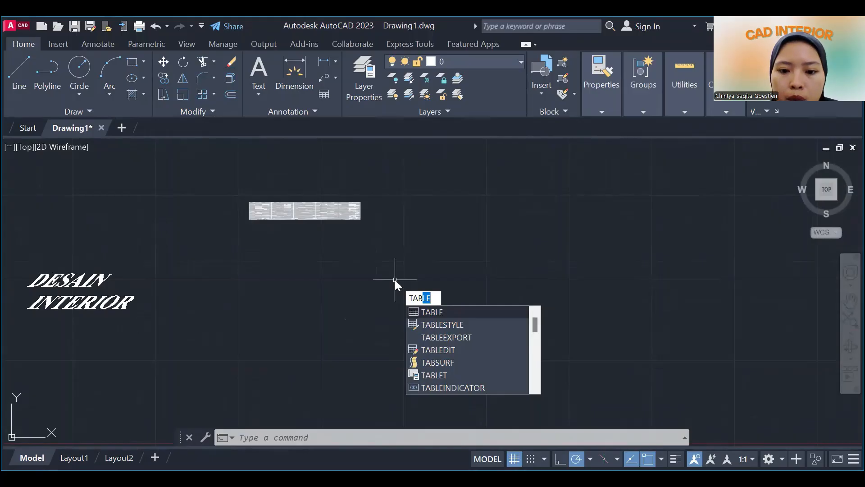
key(Return)
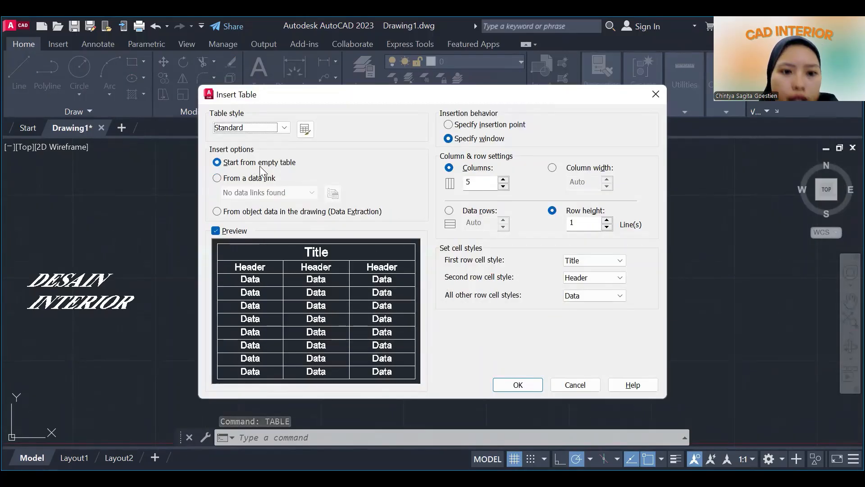
click(287, 129)
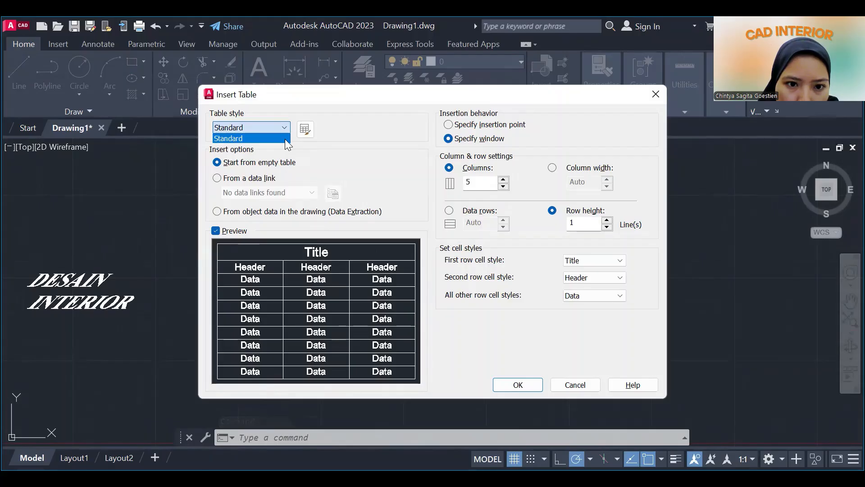
click(285, 139)
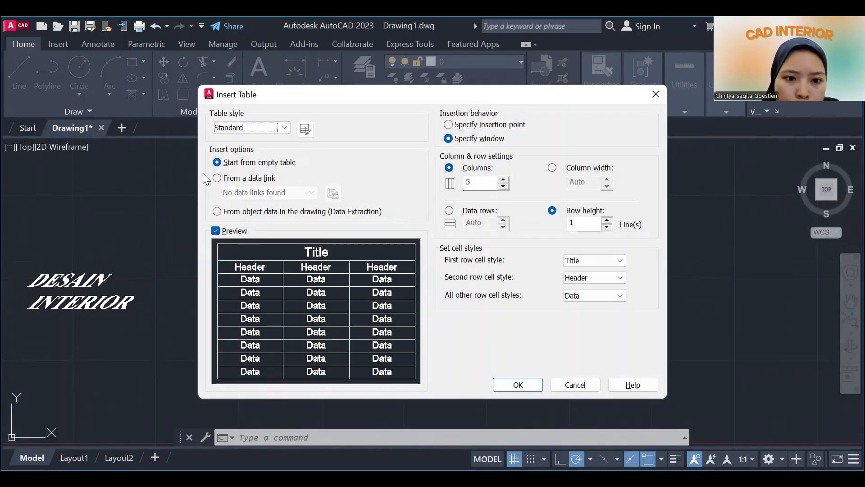
Try the data link and data extraction insert options, and return to starting from an empty table.
click(217, 178)
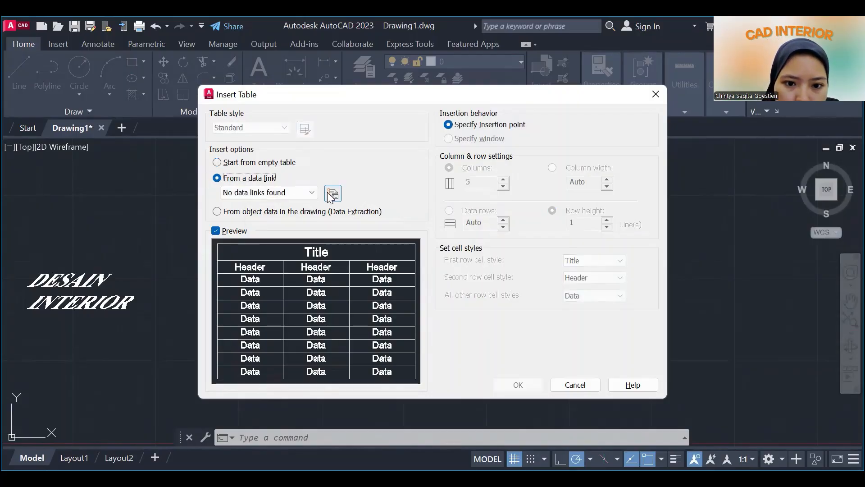
click(312, 193)
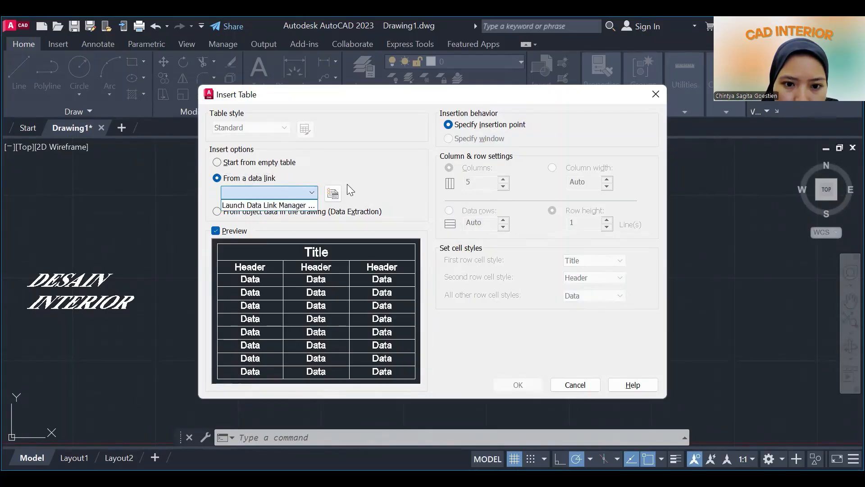
click(333, 194)
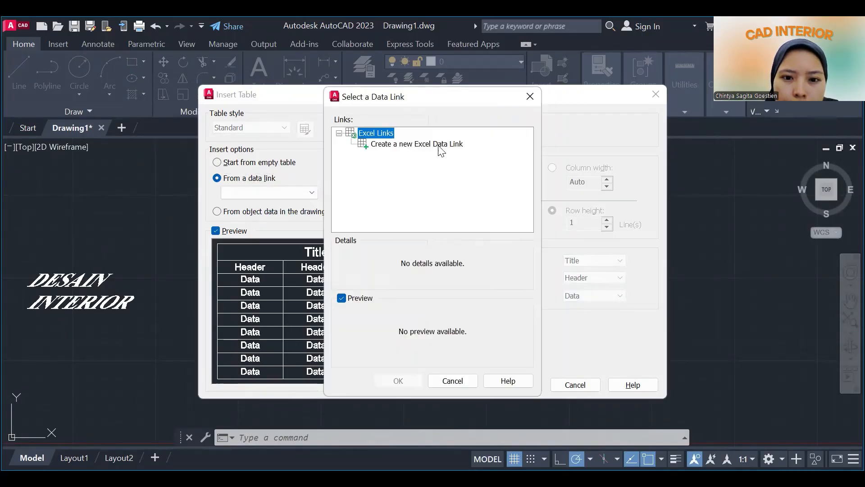
click(530, 97)
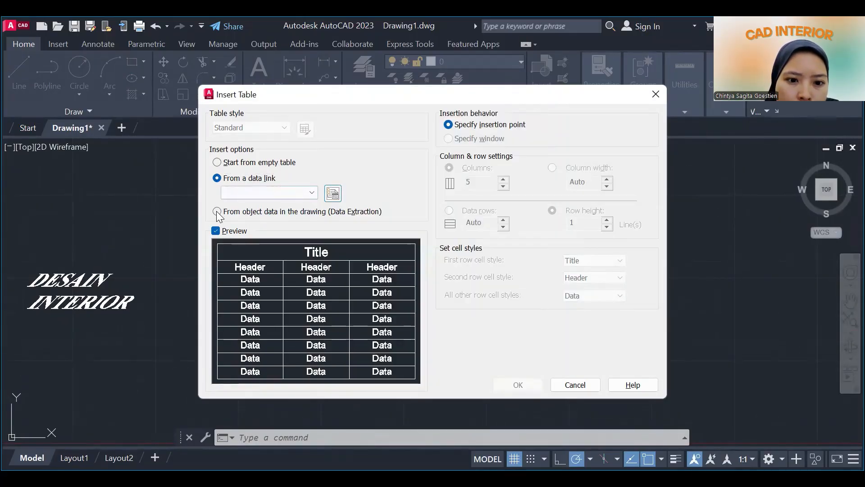
click(217, 211)
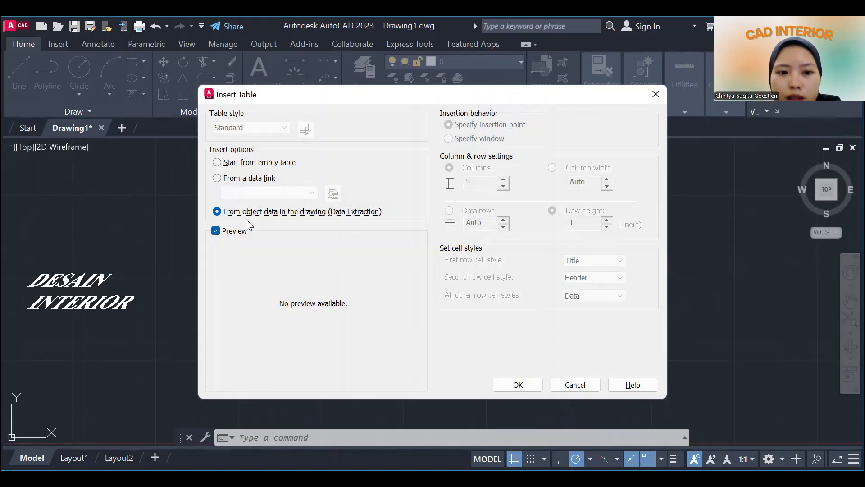
click(217, 162)
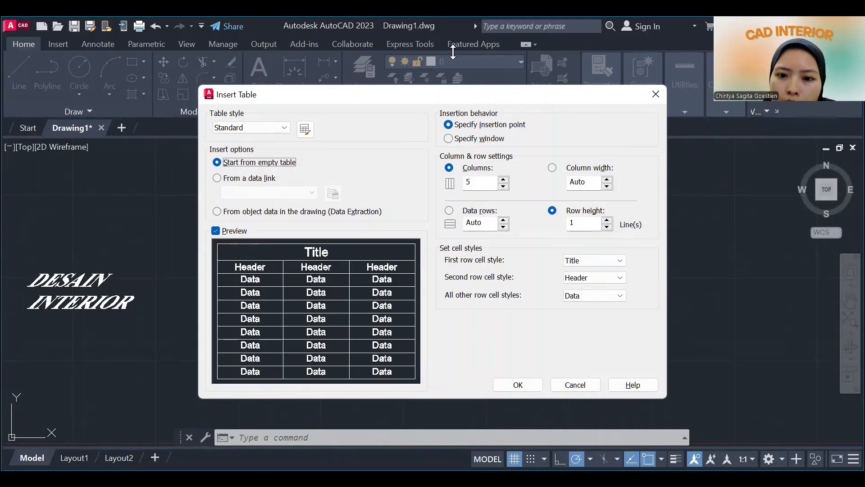
Set the table's insertion behavior to Specify window and its first row cell style to Title.
click(449, 138)
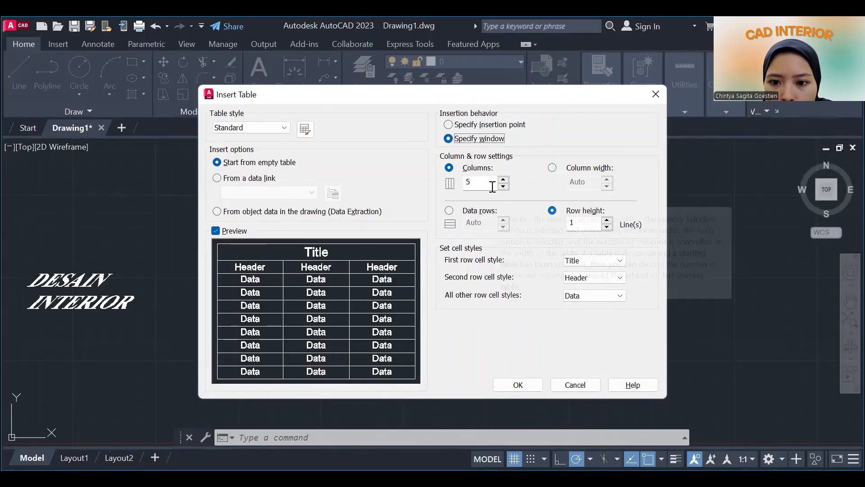
click(606, 269)
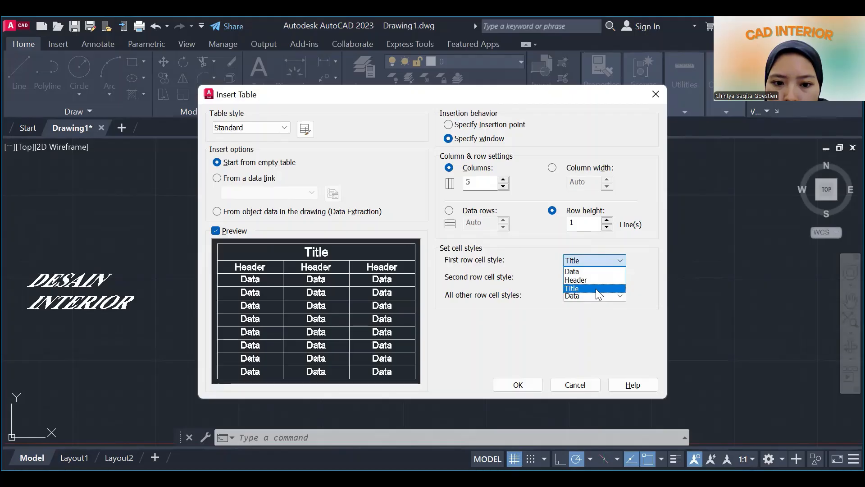
click(596, 289)
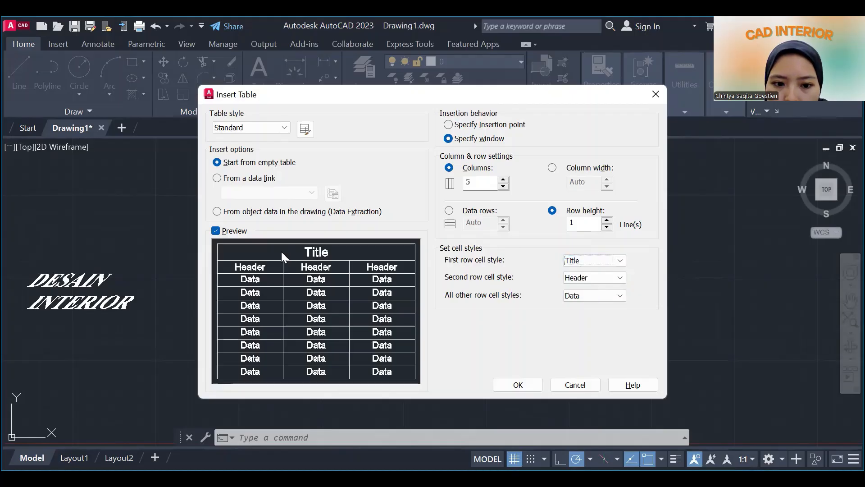
Try Title as the second row cell style, and set it to Data.
click(593, 277)
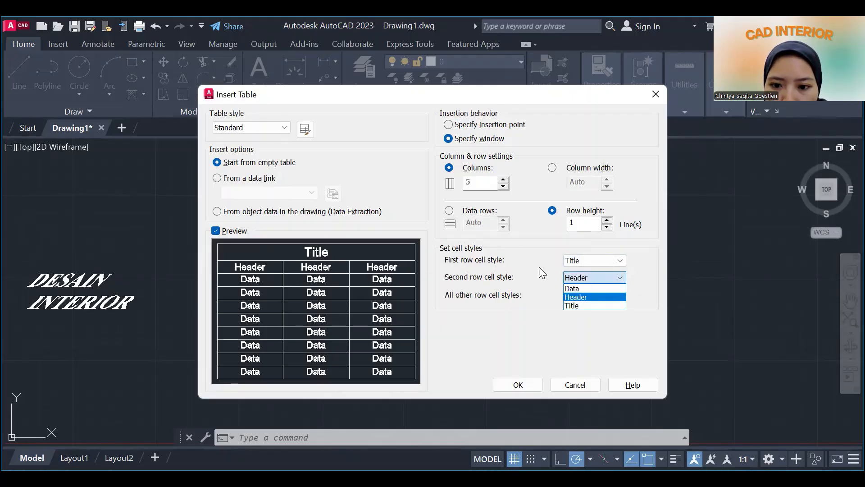
click(588, 305)
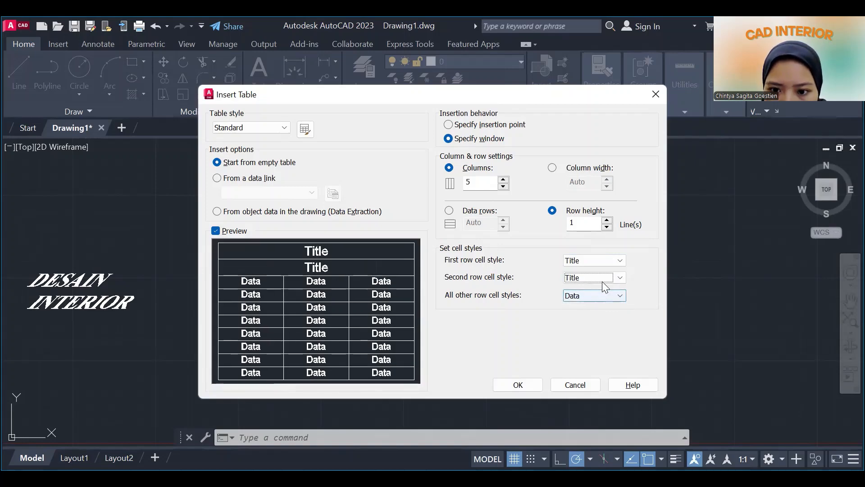
click(602, 279)
click(604, 288)
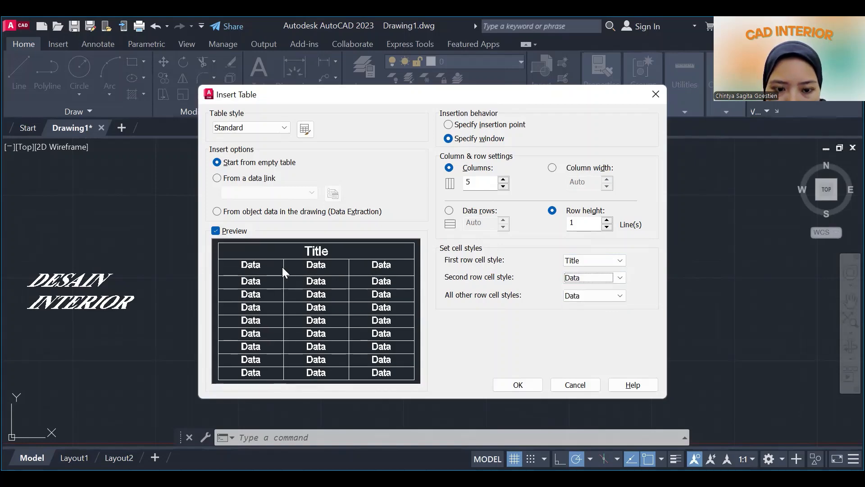
Try Header as the cell style for all other rows, and return it to Data.
click(611, 297)
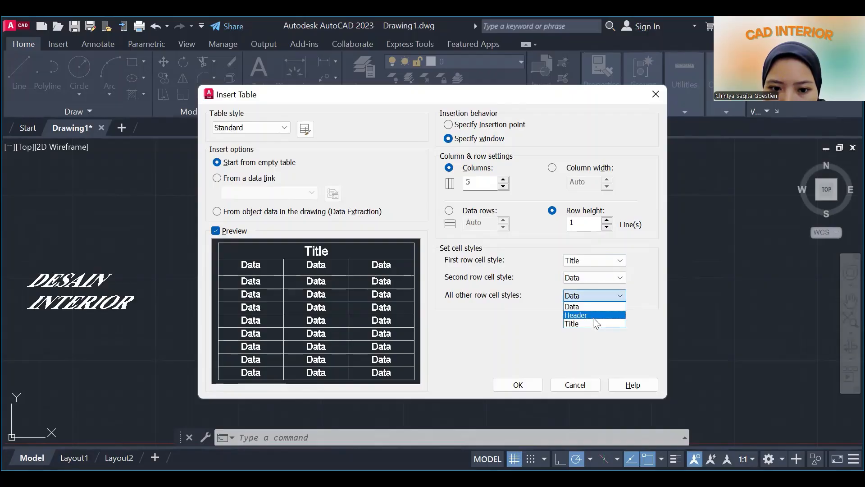
click(593, 316)
click(601, 295)
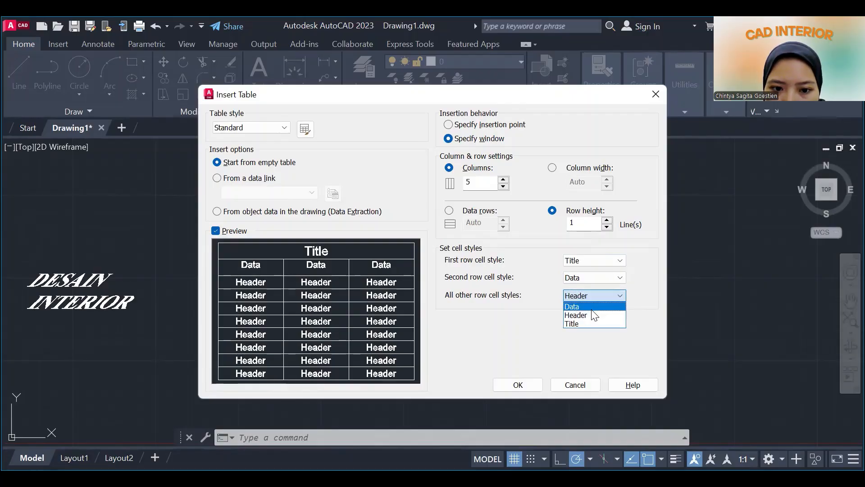
click(586, 307)
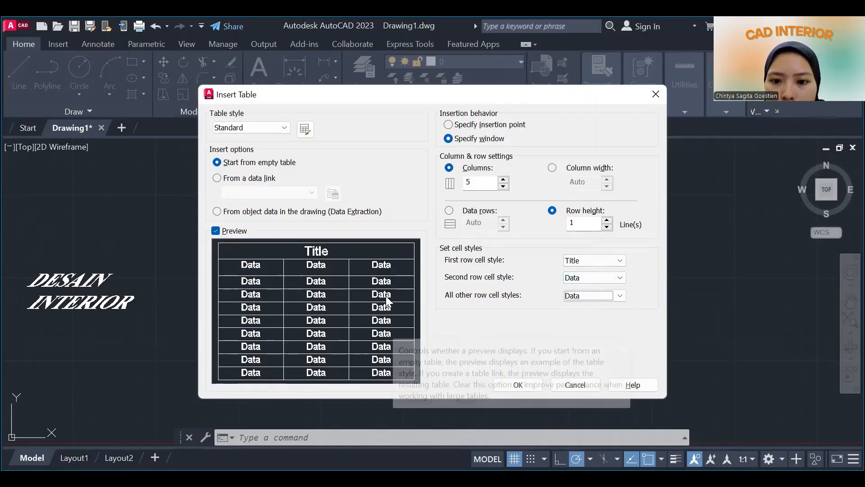
Accept the table settings and place the five-column table by two window corners below the existing table, giving it eleven rows.
click(535, 386)
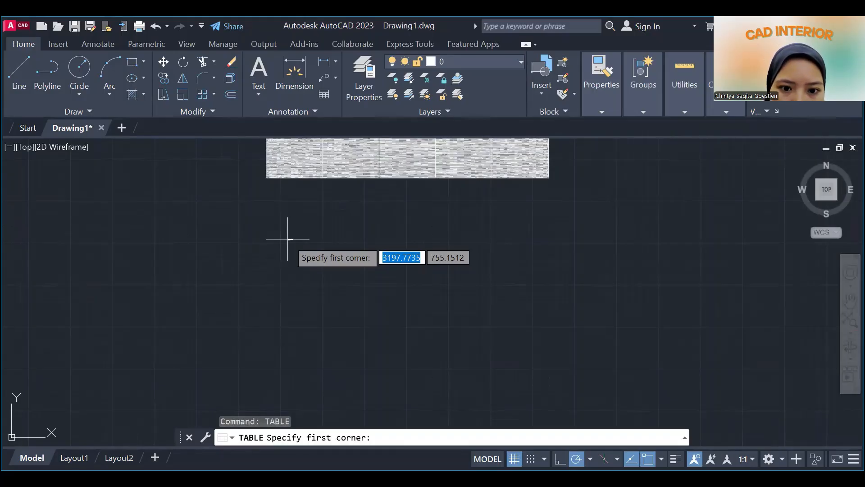
click(288, 243)
scroll(299, 250, up, 8)
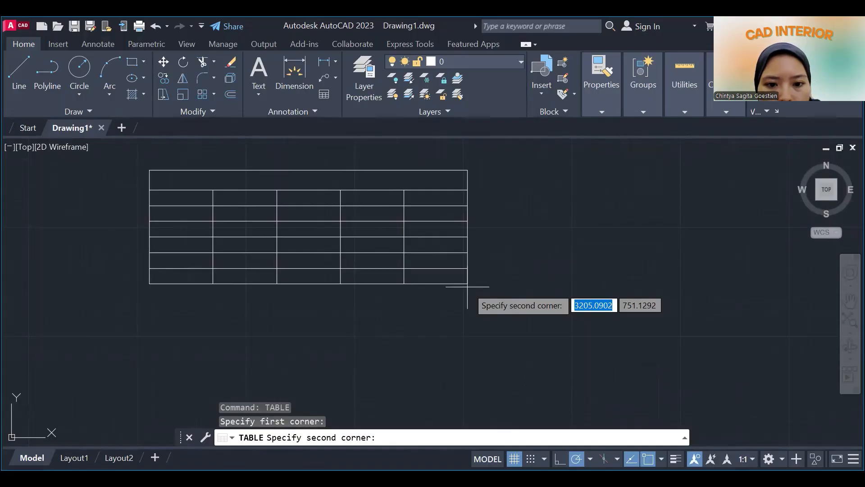
click(467, 286)
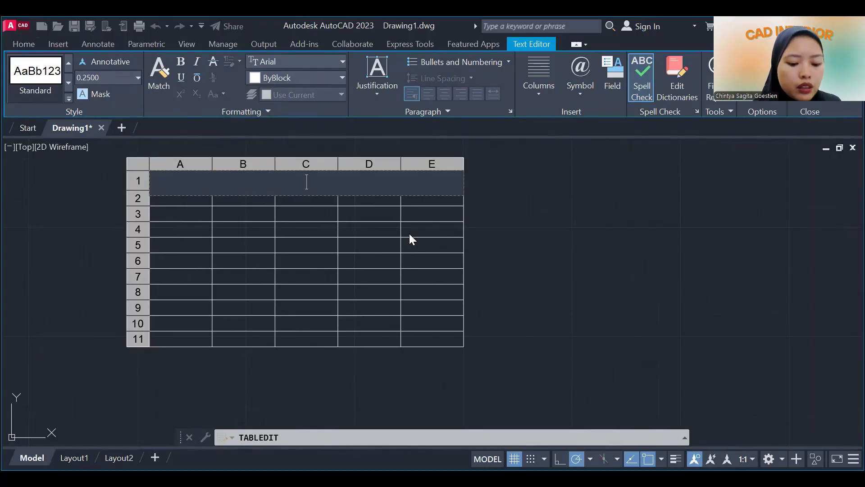
Enter "Bill of Material" as the table's title and finish editing the cell.
text(BII)
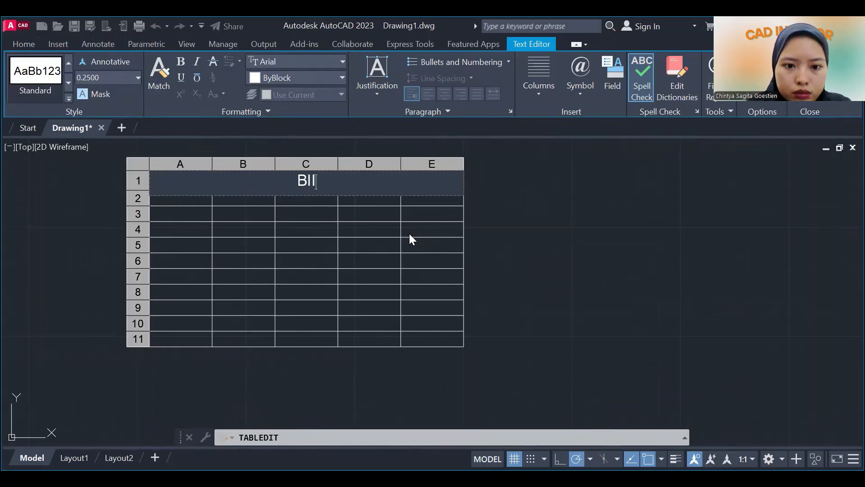
key(BackSpace)
text(LL)
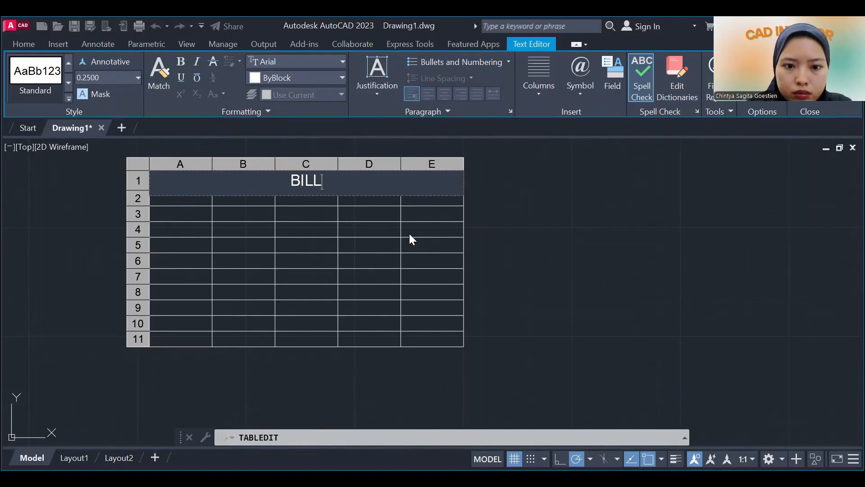
key(BackSpace)
key(BackSpace)
key(BackSpace)
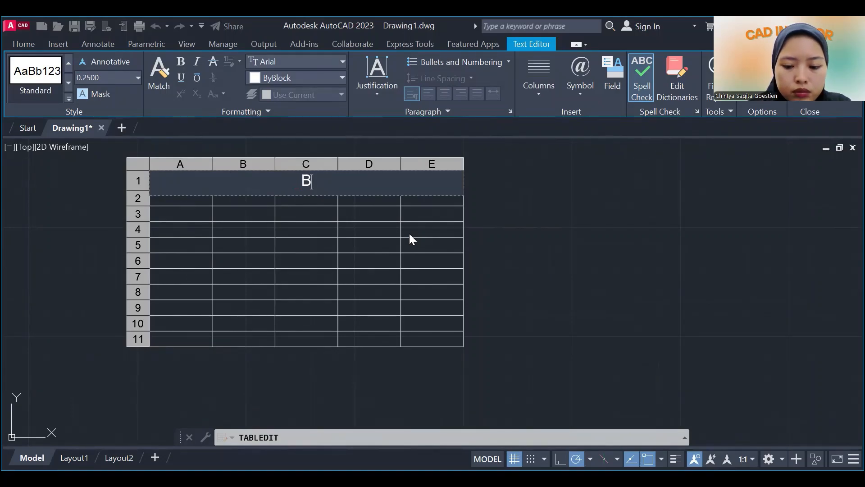
text(ill of)
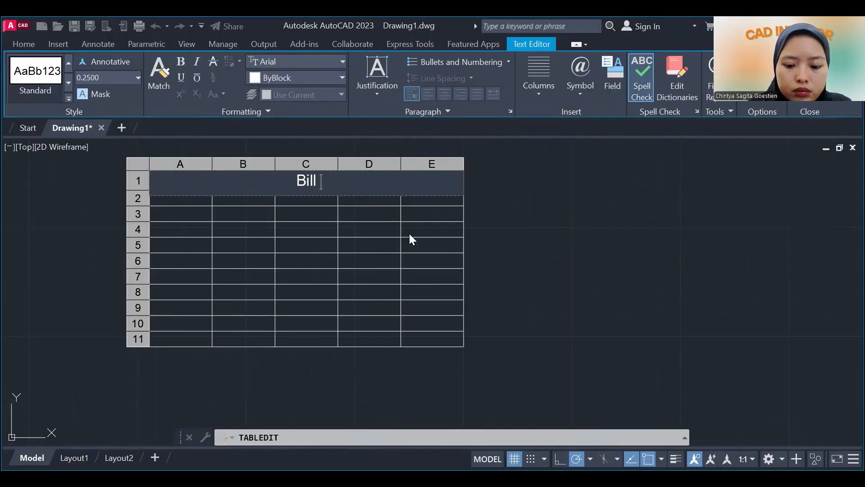
text( Mat)
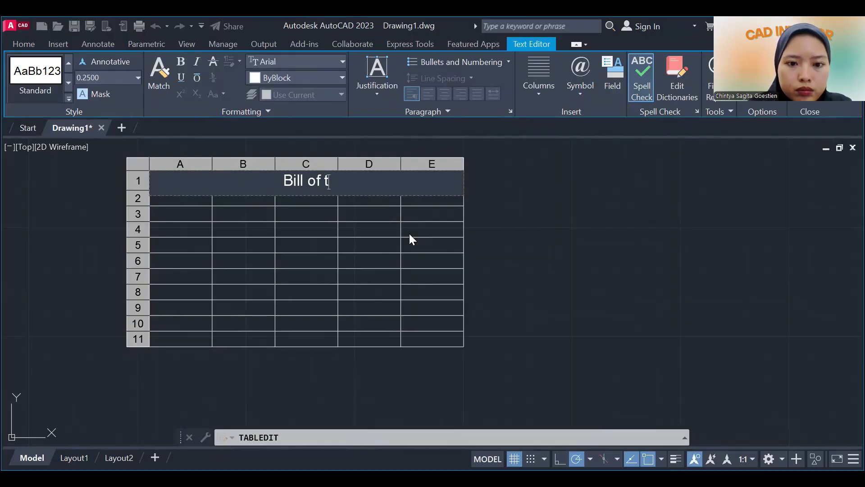
key(BackSpace)
text(Material)
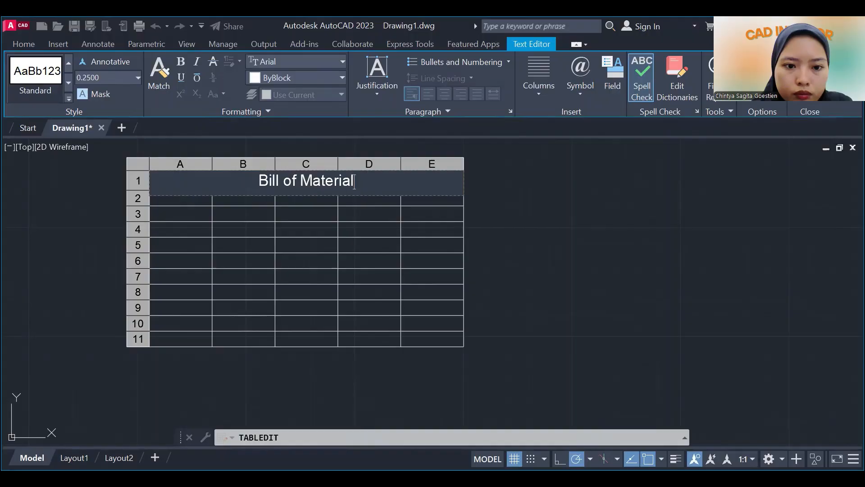
click(582, 229)
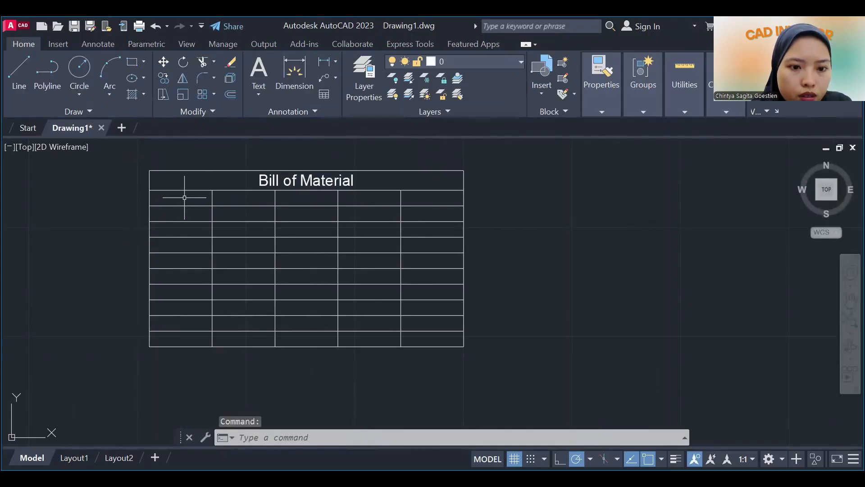
Enter "Code" as the heading in cell A2 and make it bold.
double_click(185, 198)
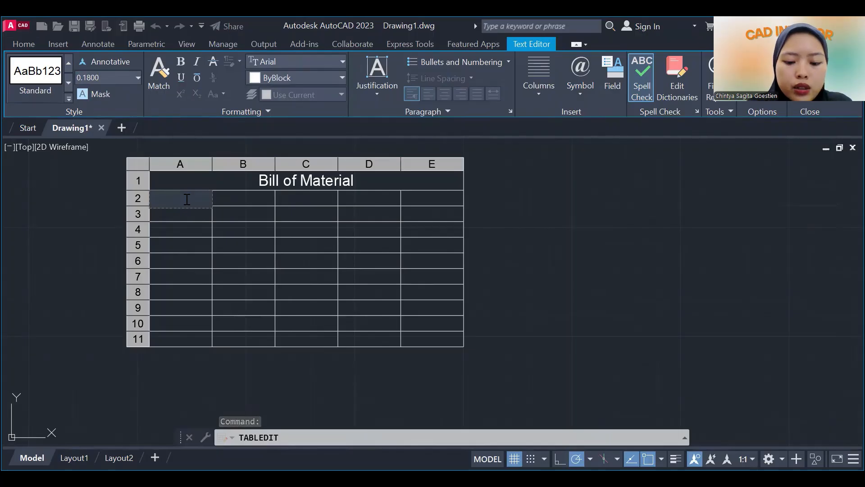
text(Code)
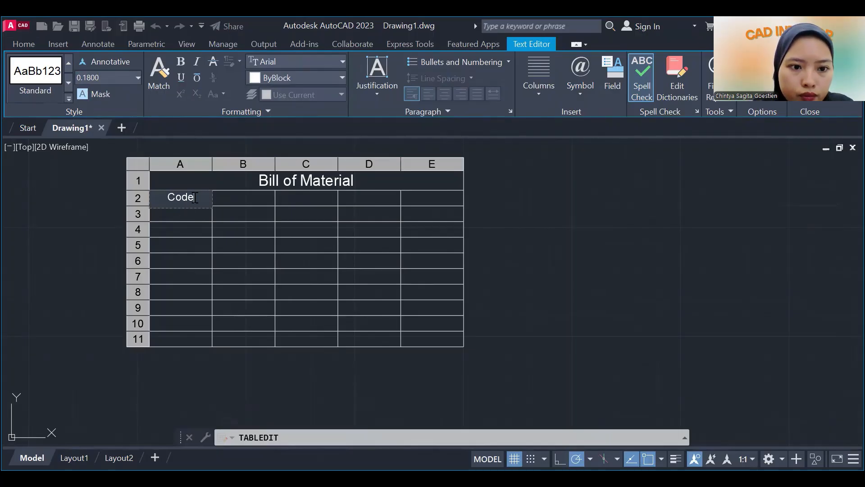
drag(197, 197, 144, 192)
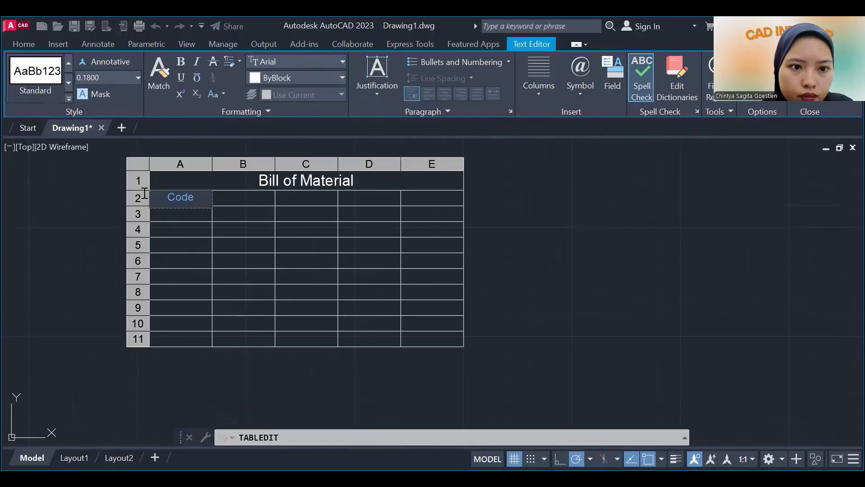
key(ctrl+b)
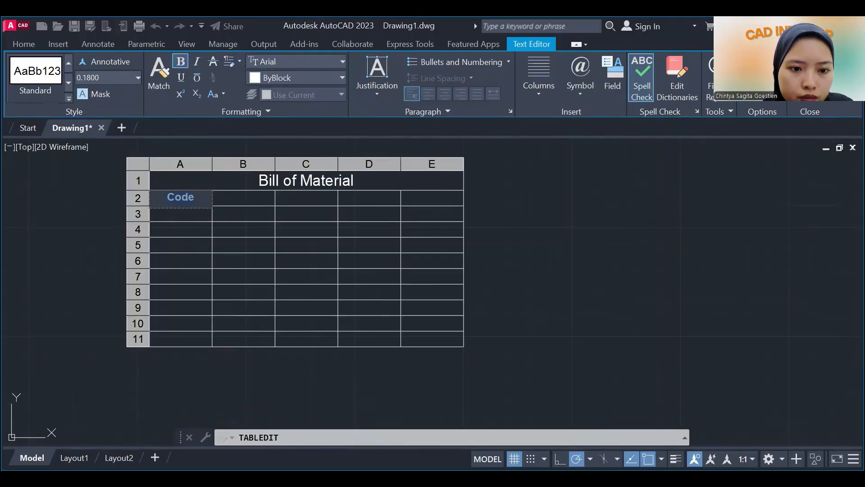
Enter "Material" as the heading in cell B2 and make it bold.
click(261, 199)
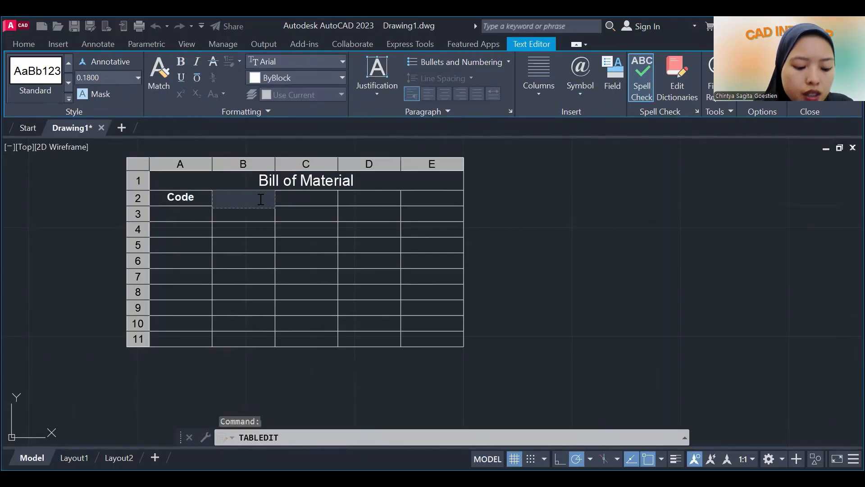
text(Material)
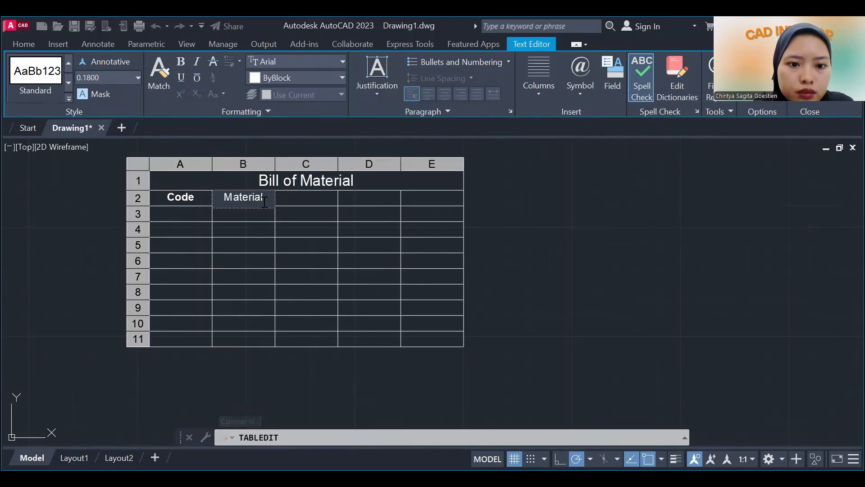
double_click(226, 205)
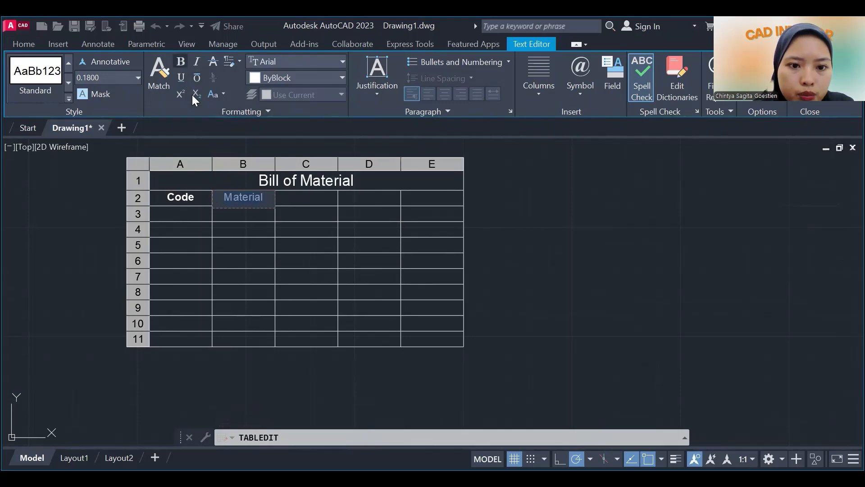
click(180, 60)
click(305, 198)
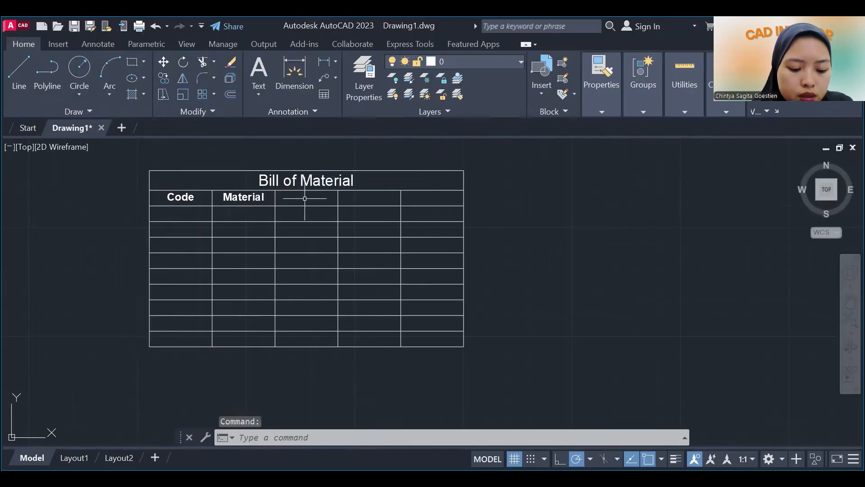
Enter "Description" as the heading in cell C2 and make it bold.
double_click(304, 199)
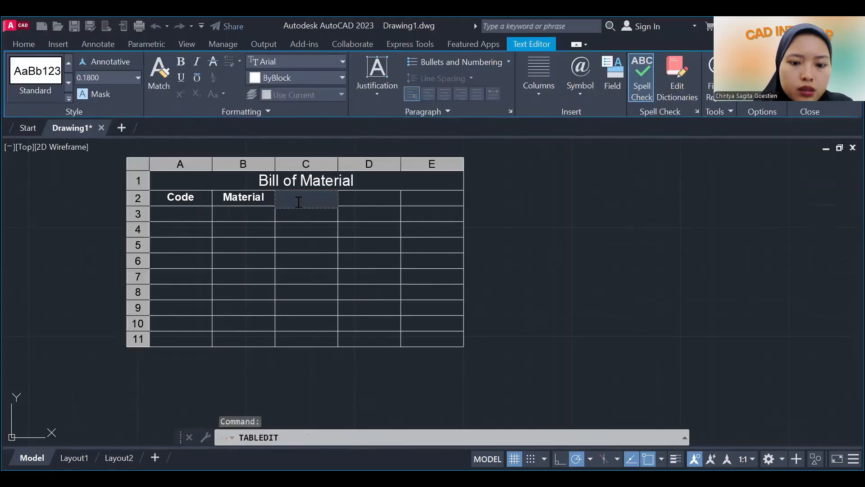
text(Description)
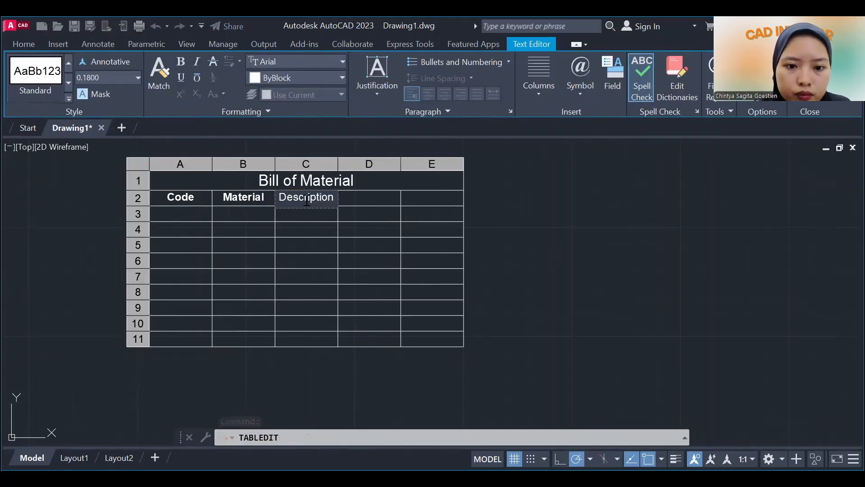
drag(274, 202, 336, 198)
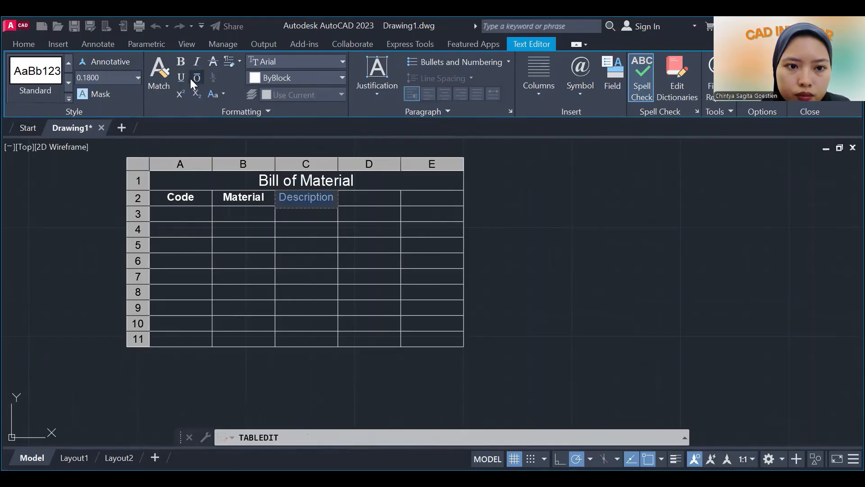
click(181, 61)
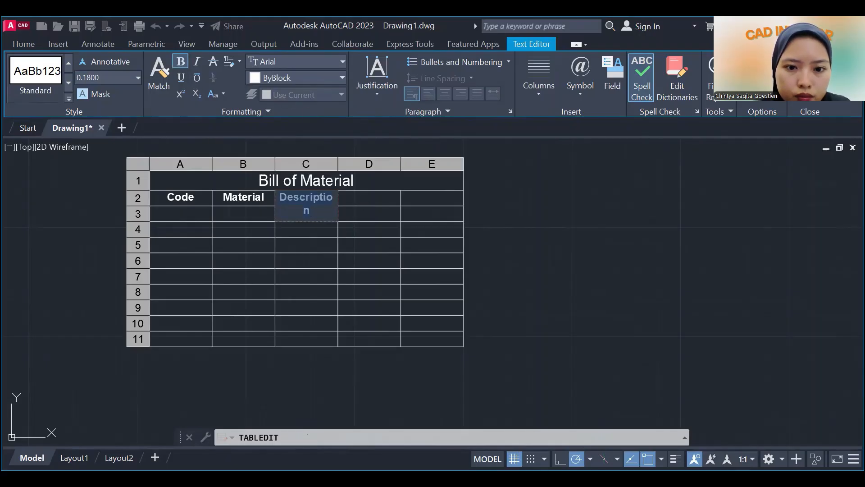
click(323, 153)
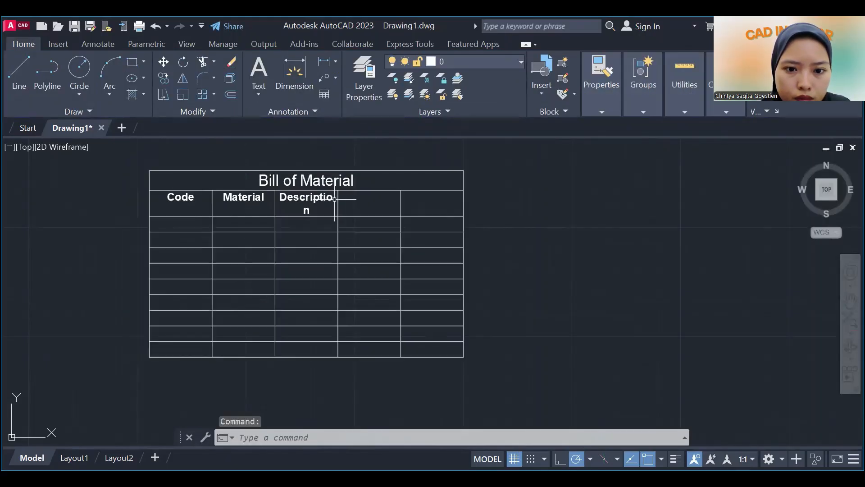
Widen column C so the Description heading fits on one line.
click(334, 199)
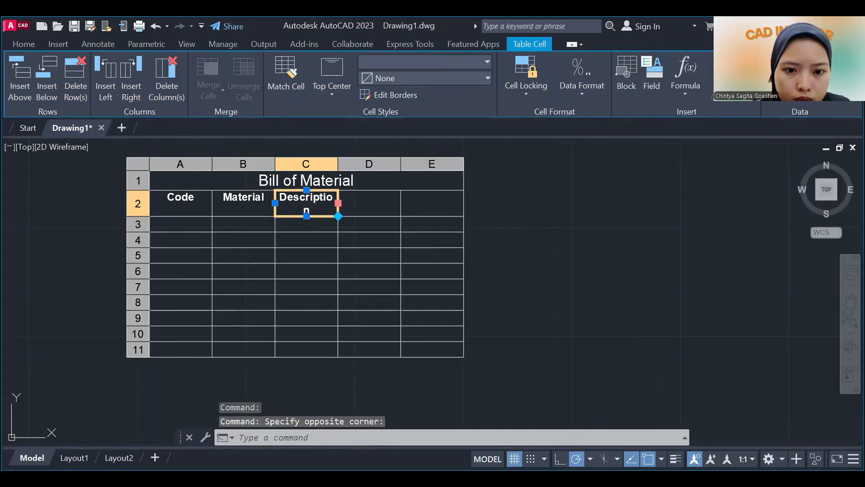
click(338, 203)
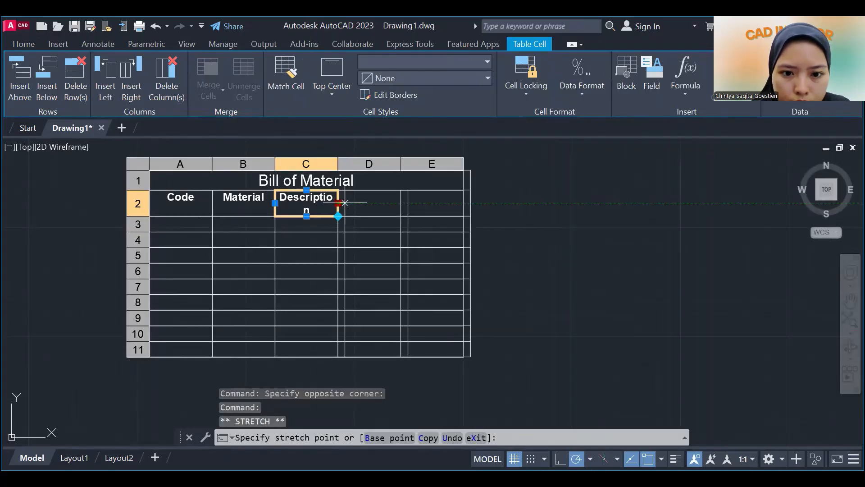
click(362, 195)
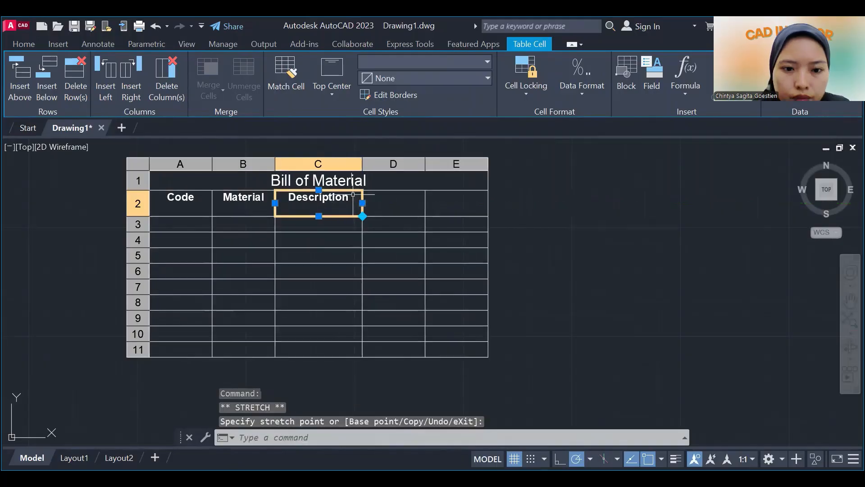
Enter "Qty" as the heading in cell D2 and make it bold.
click(388, 203)
double_click(392, 204)
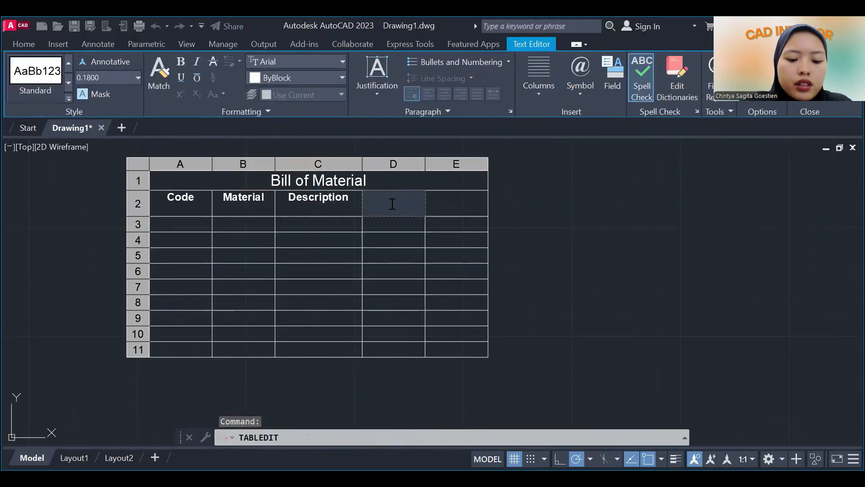
text(Qty)
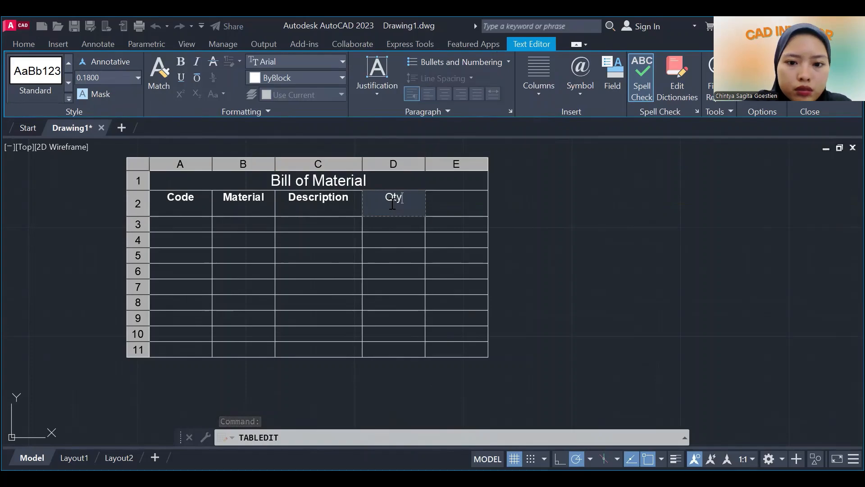
double_click(397, 198)
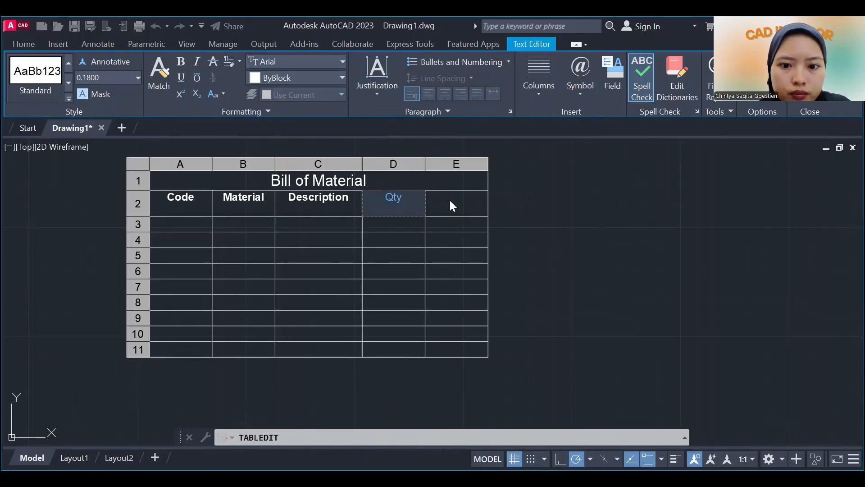
key(ctrl+b)
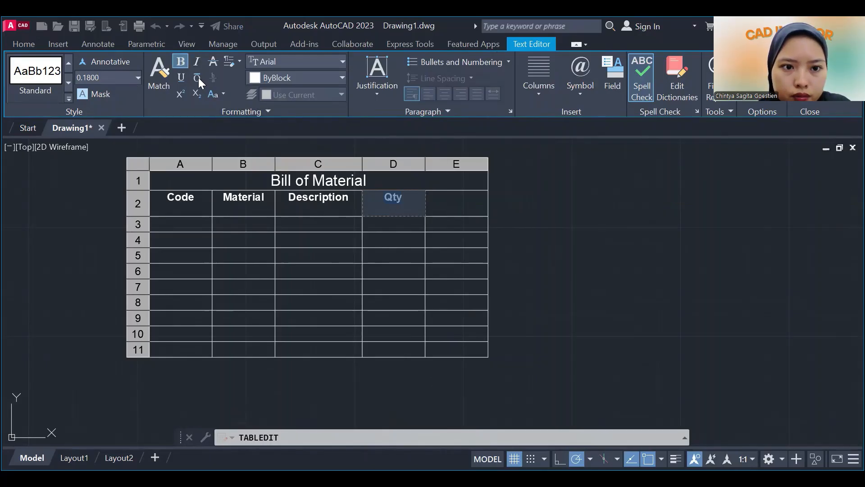
Enter "Dimension" as the heading in cell E2 and make it bold.
click(462, 201)
text(Dimension)
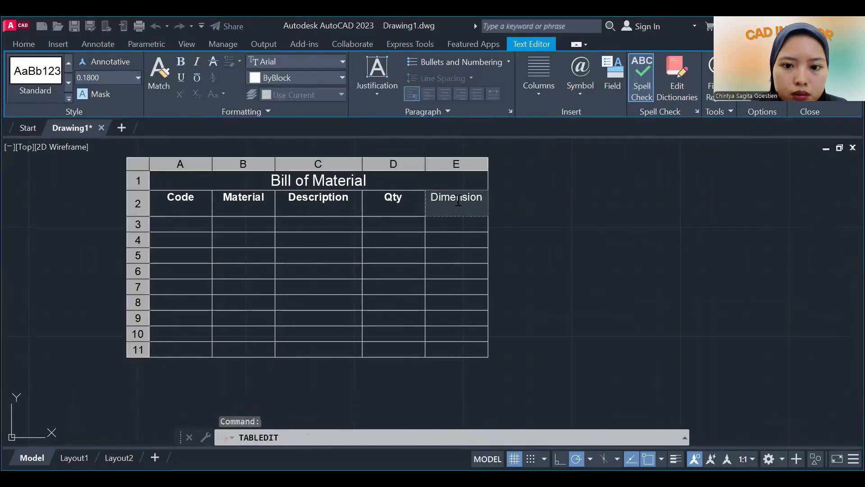
double_click(458, 200)
click(181, 61)
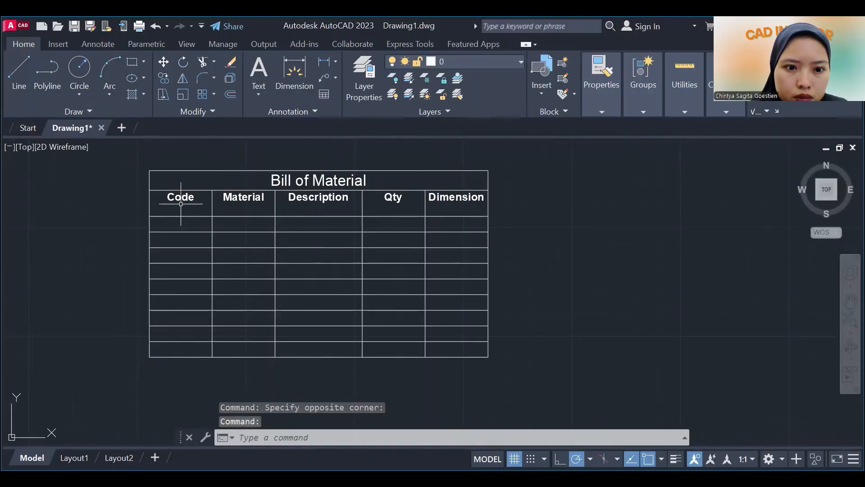
drag(181, 203, 464, 347)
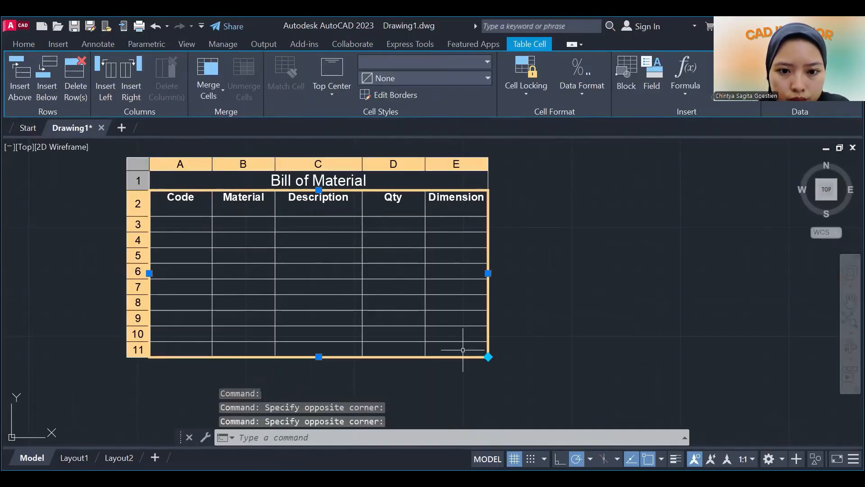
shift+click(296, 172)
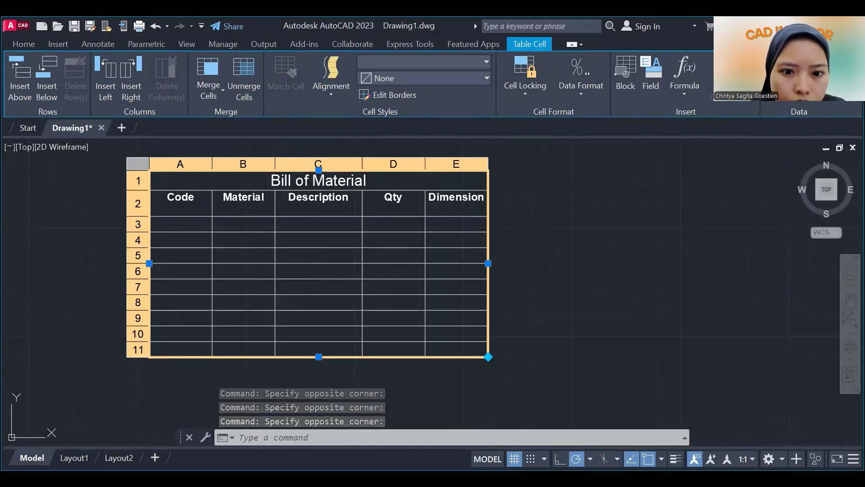
click(394, 148)
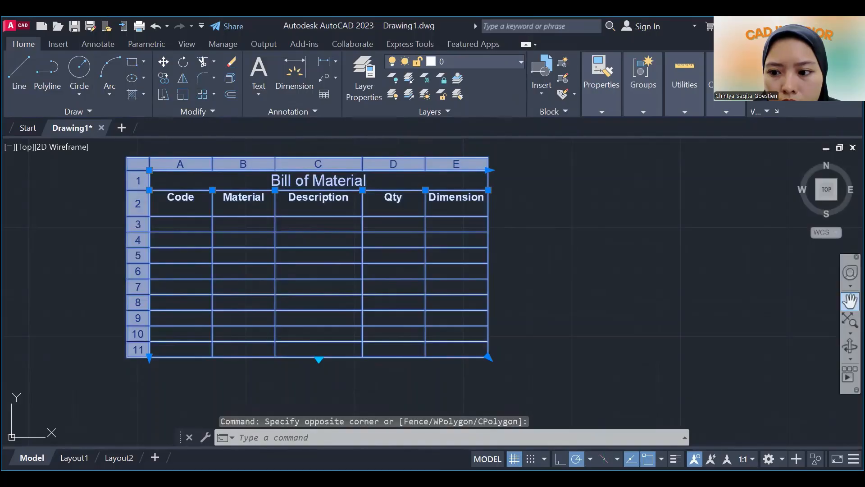
click(850, 300)
key(Escape)
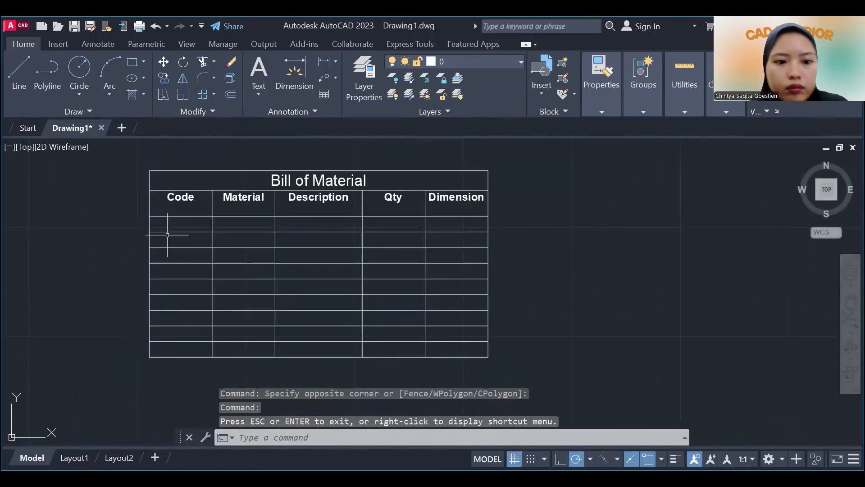
double_click(192, 227)
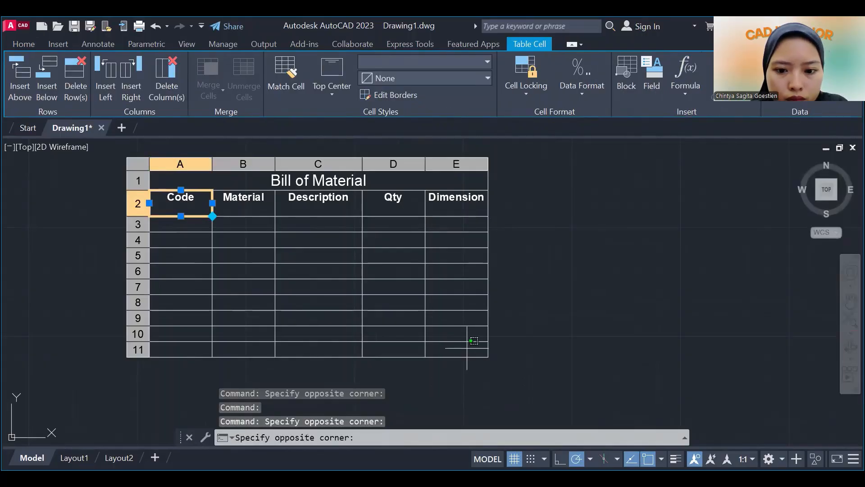
Set the alignment of cells A2 through E11 to Middle Center.
shift+click(467, 348)
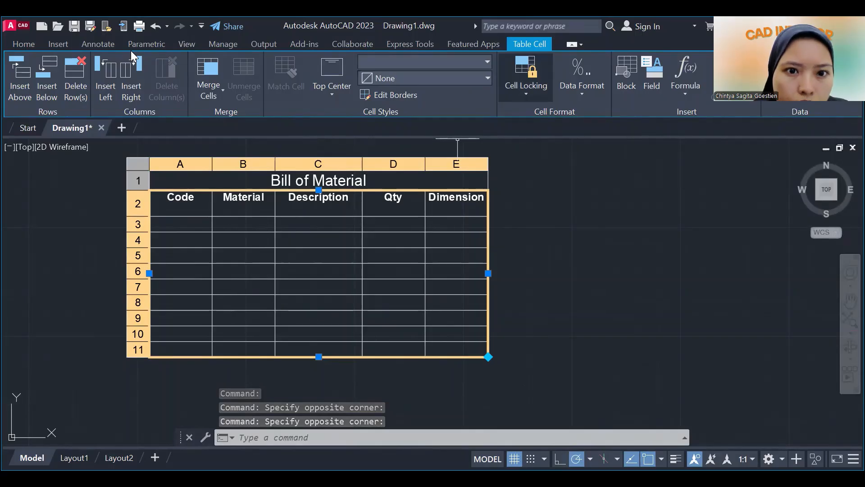
click(412, 78)
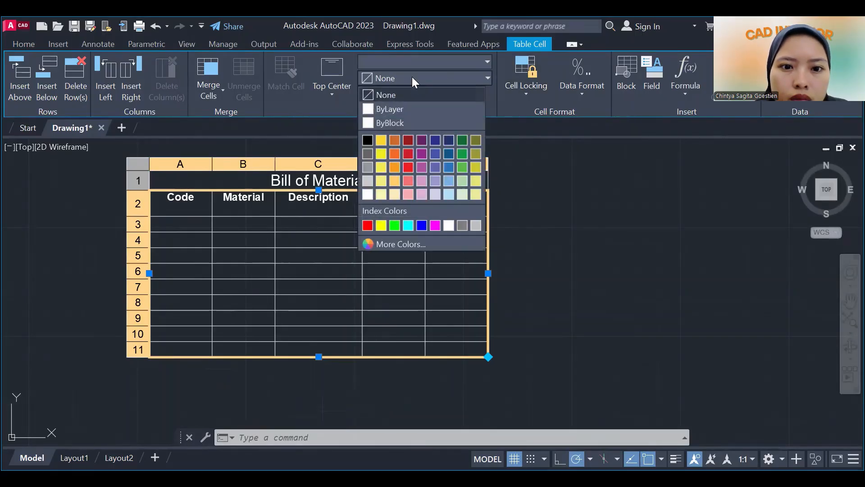
click(337, 88)
click(335, 89)
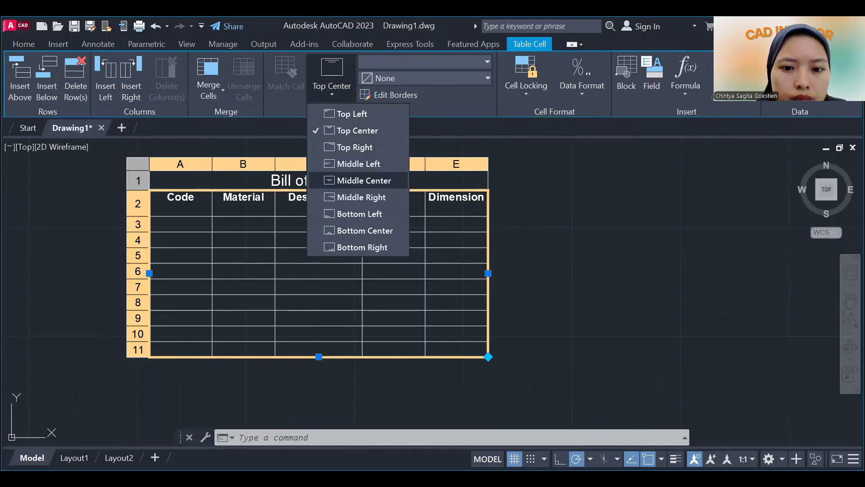
click(361, 180)
Enter the code M001 in cell A3 below the Code heading.
click(186, 222)
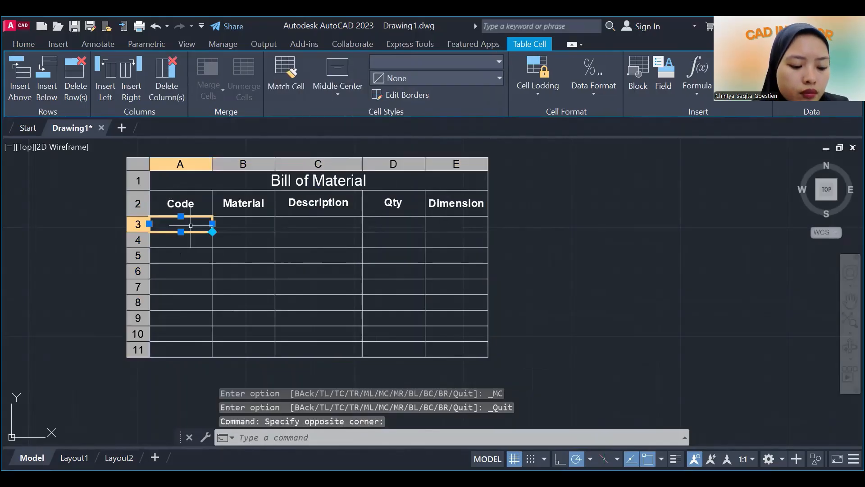
double_click(190, 226)
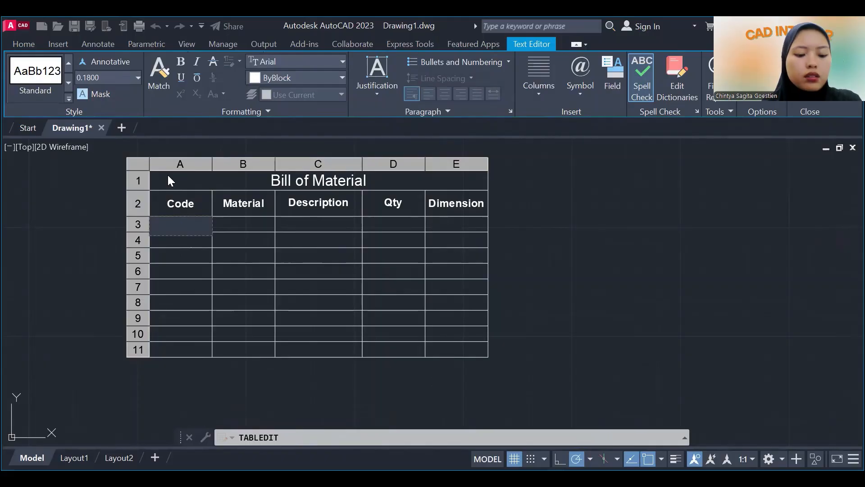
text(m)
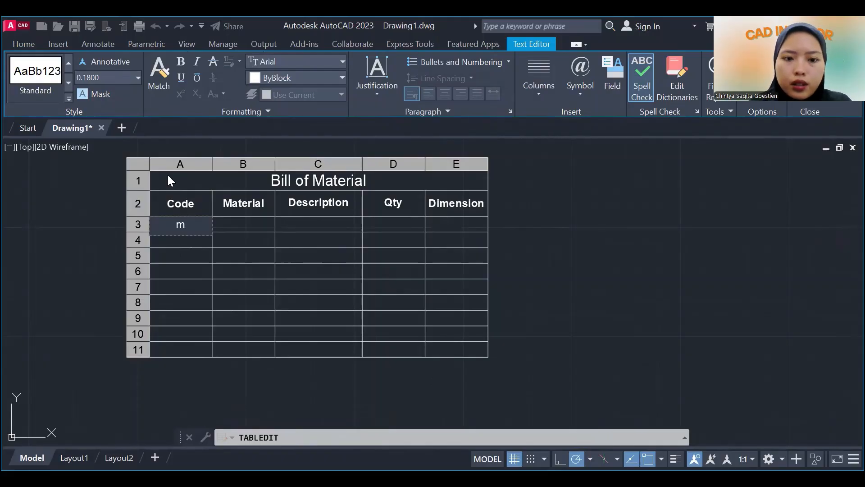
key(BackSpace)
text(M)
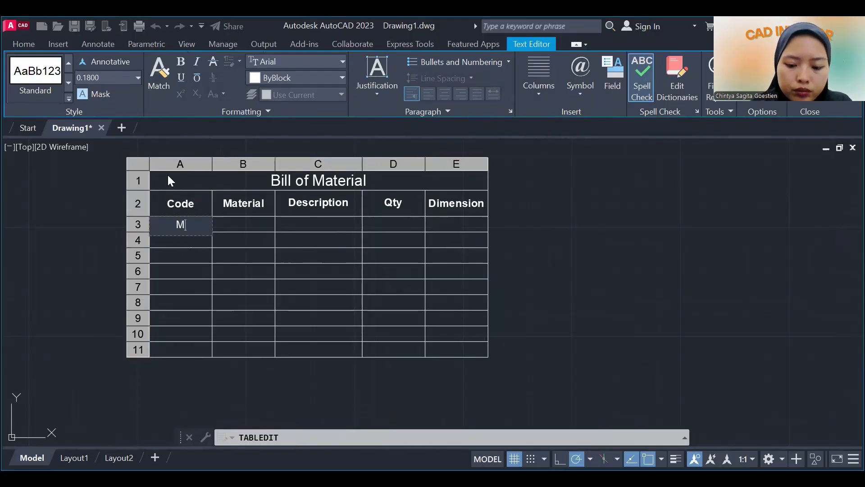
text(001)
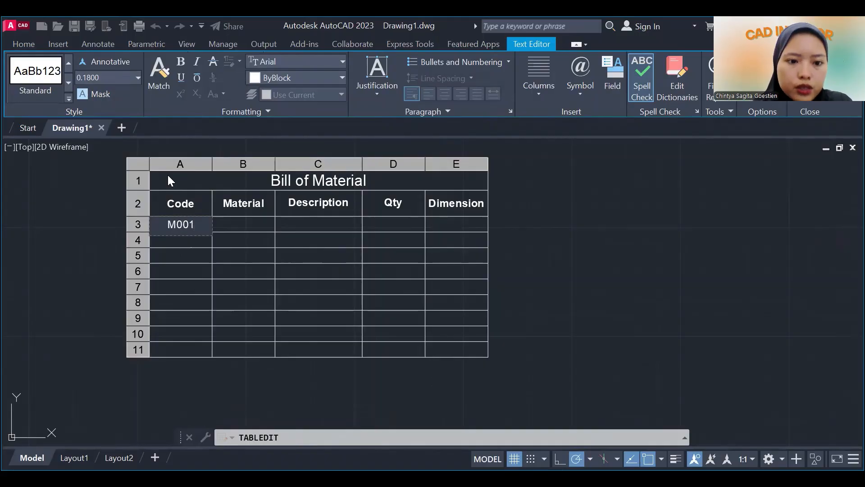
click(242, 226)
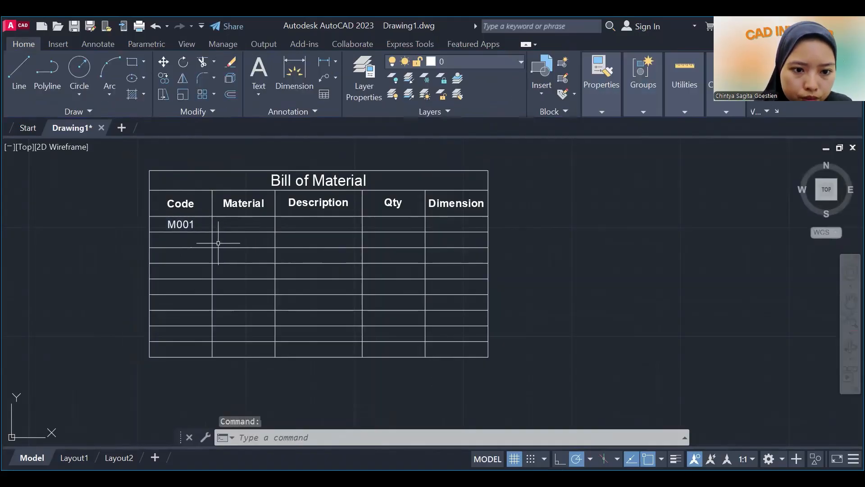
Fill cells A4 through A7 of the Code column with M002, M003, M004 and M005.
double_click(190, 243)
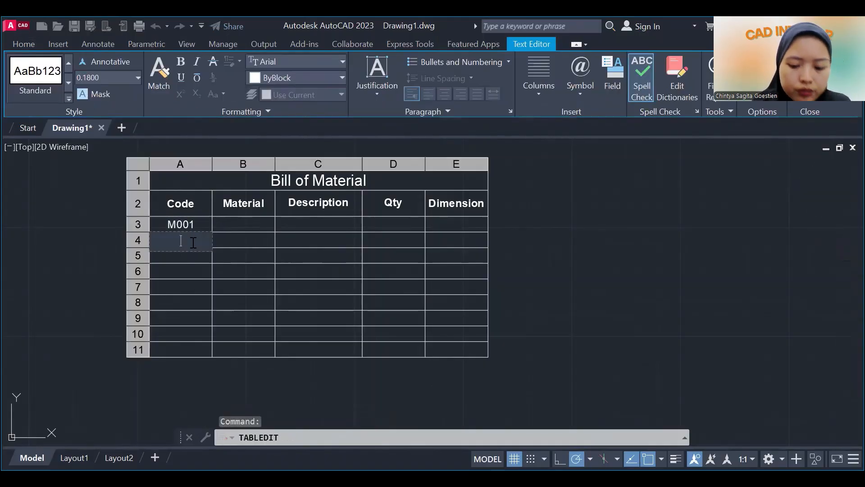
text(M002)
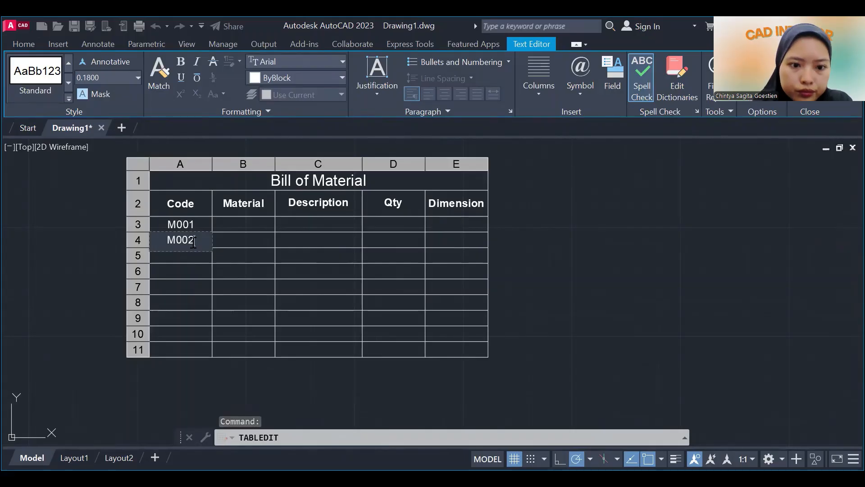
key(Return)
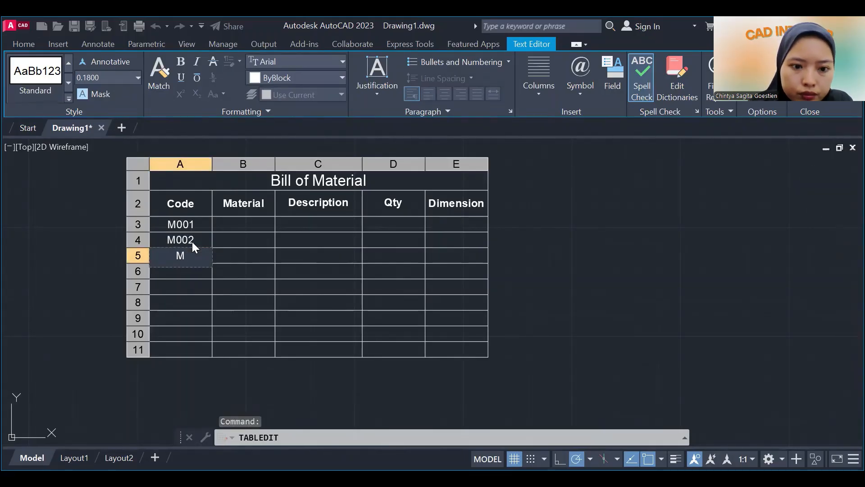
text(M003)
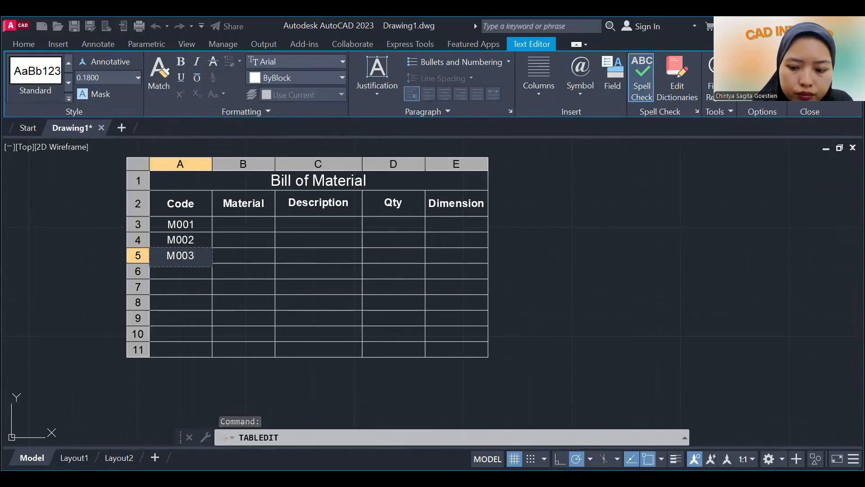
key(Return)
text(M004)
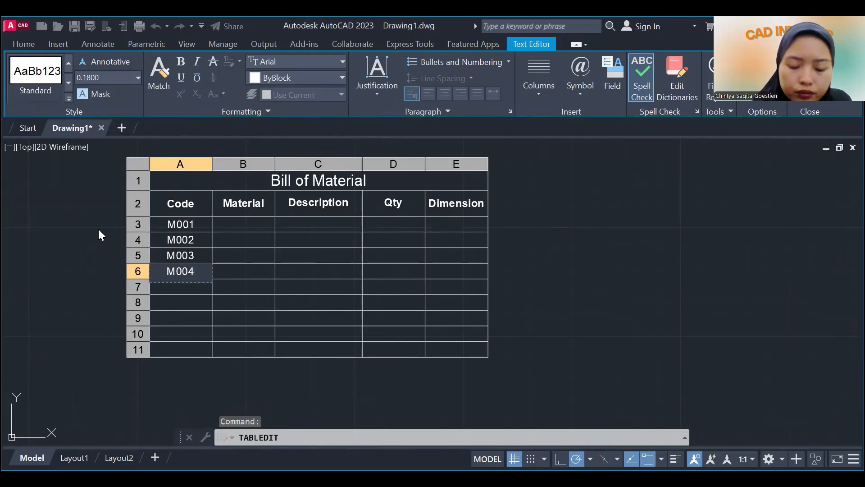
key(Return)
text(M)
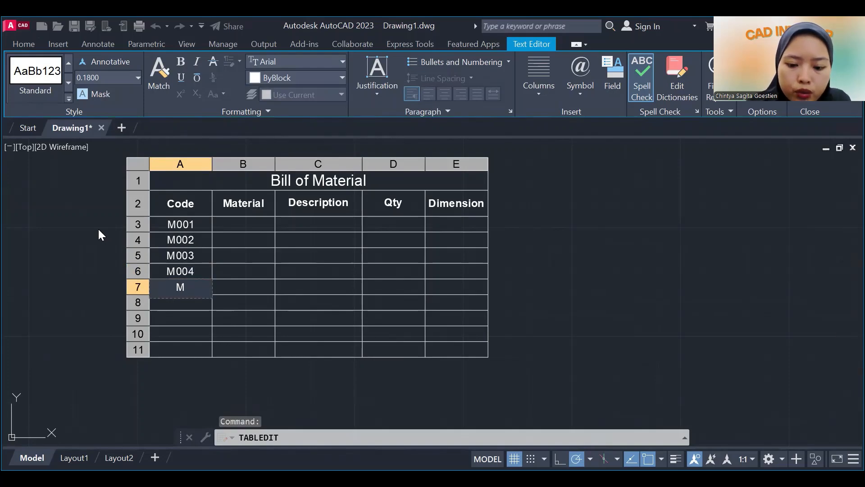
text(005)
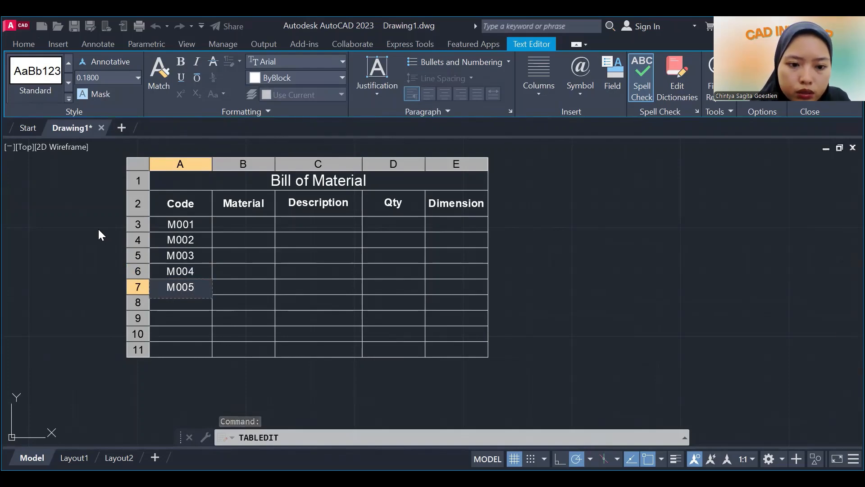
Fill cells A8 through A11 of the Code column with M006, M007, M008 and M009, and finish editing the cells.
key(Return)
text(M006)
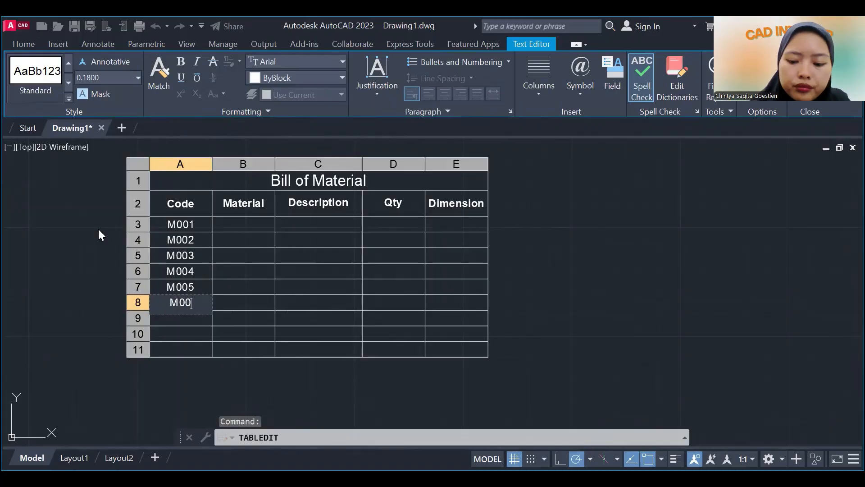
key(Return)
text(M007)
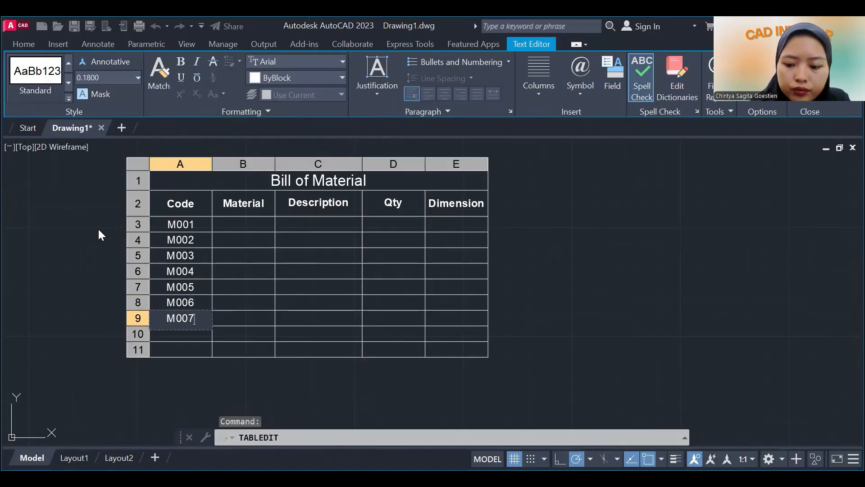
key(Return)
text(M)
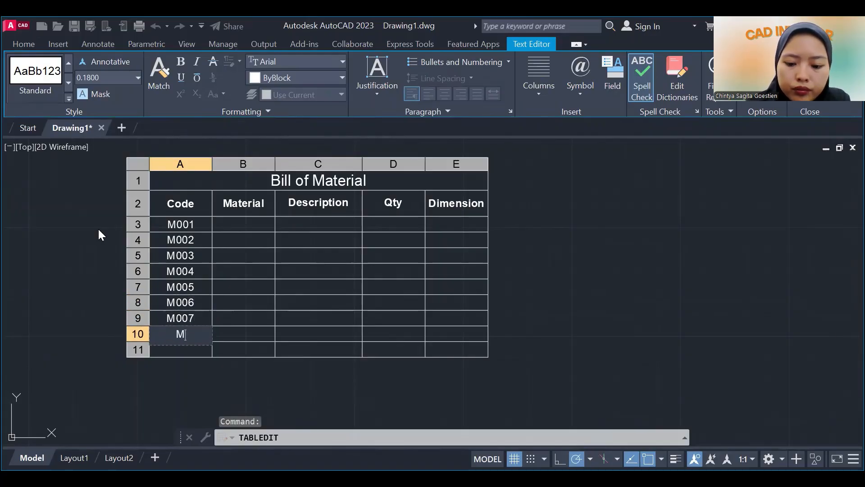
text(008)
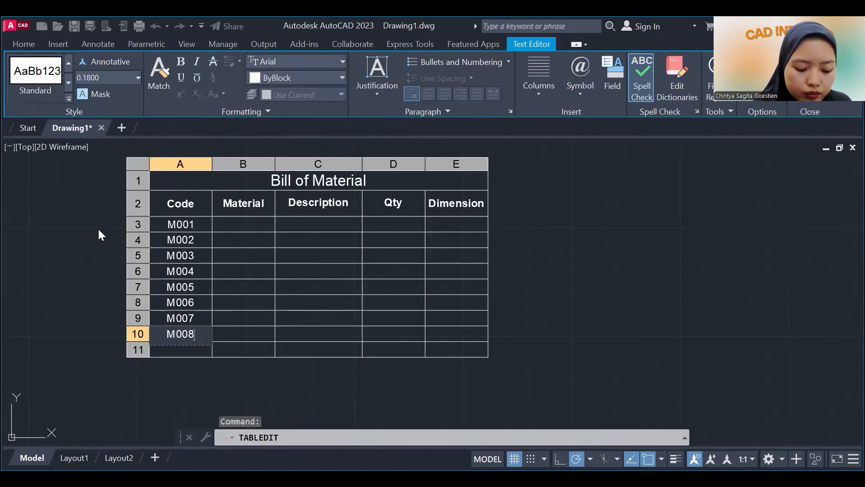
key(Return)
text(M009)
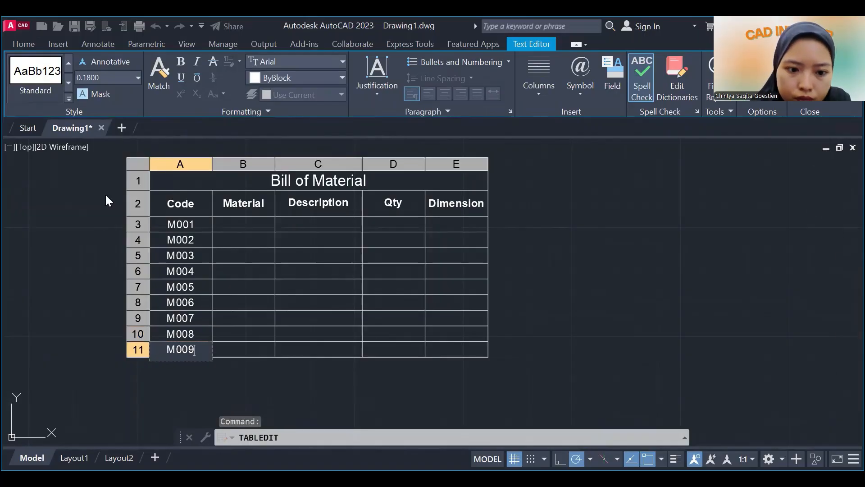
key(Escape)
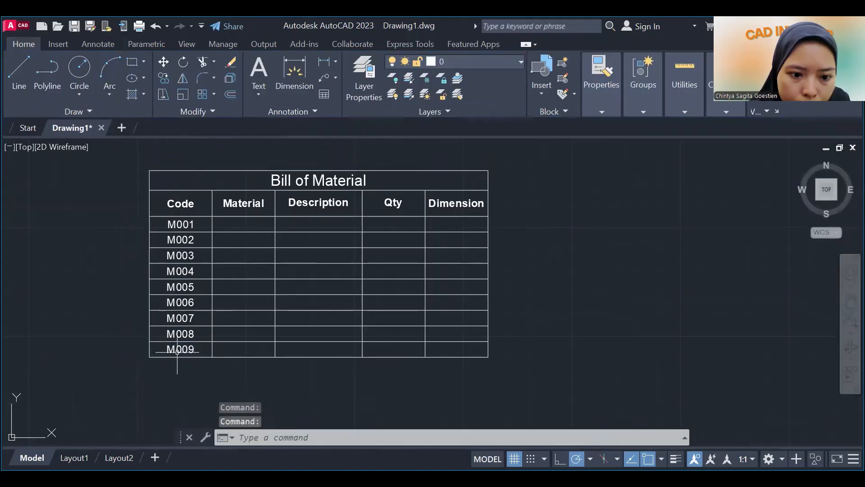
Insert a new row below the M009 row of the Bill of Material table.
drag(177, 351, 275, 351)
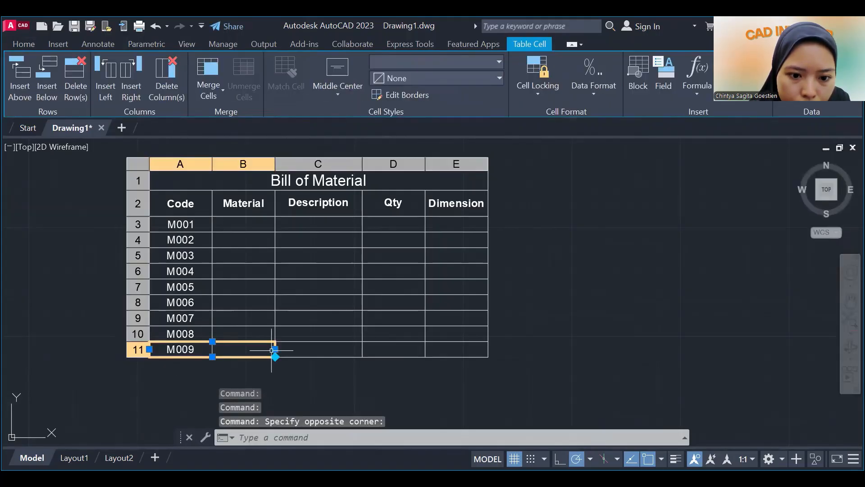
click(274, 349)
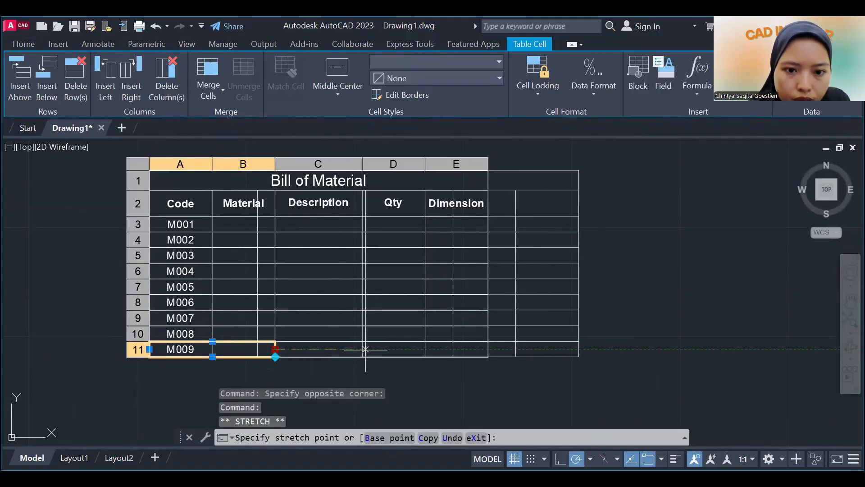
right_click(430, 210)
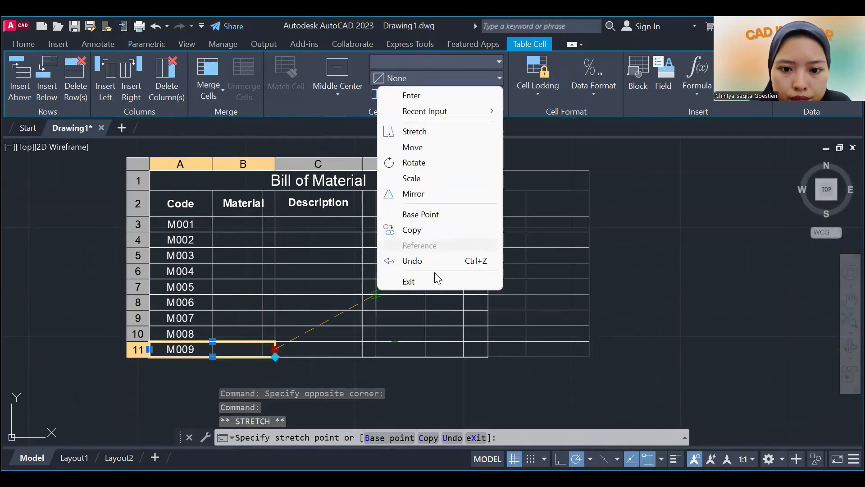
click(433, 278)
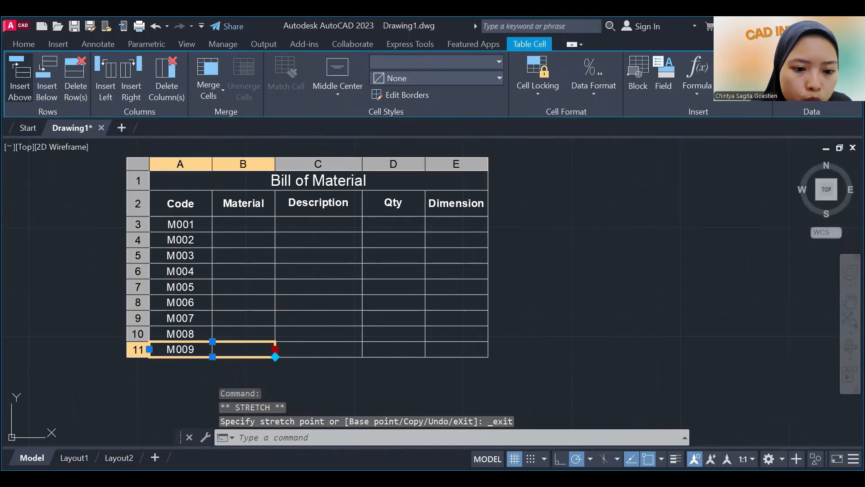
click(47, 79)
Enter the code M010 in cell A12 of the Code column and finish editing.
click(197, 370)
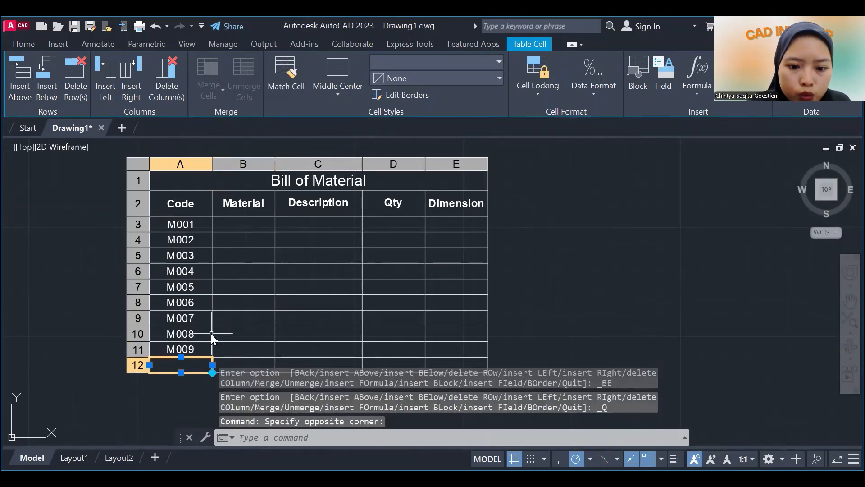
text(M00)
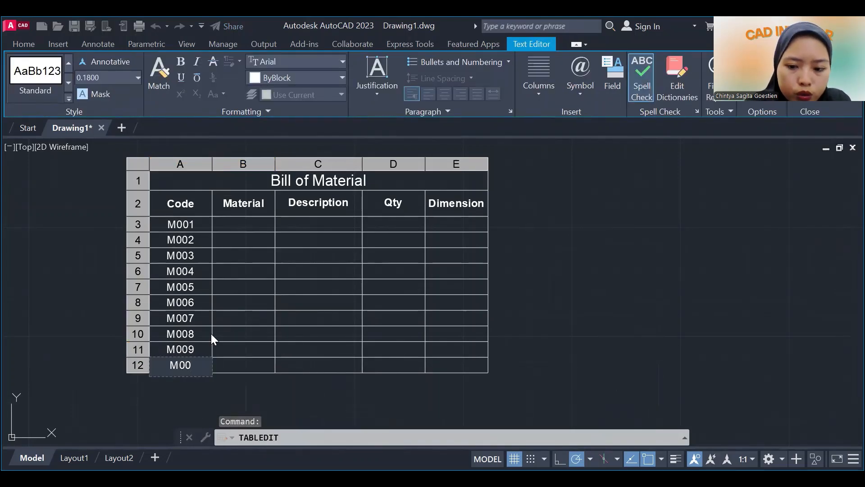
key(BackSpace)
text(1)
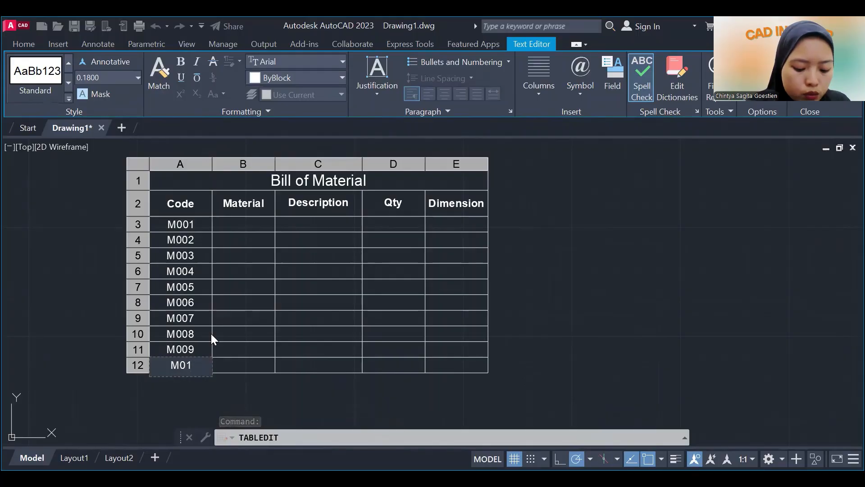
text(0)
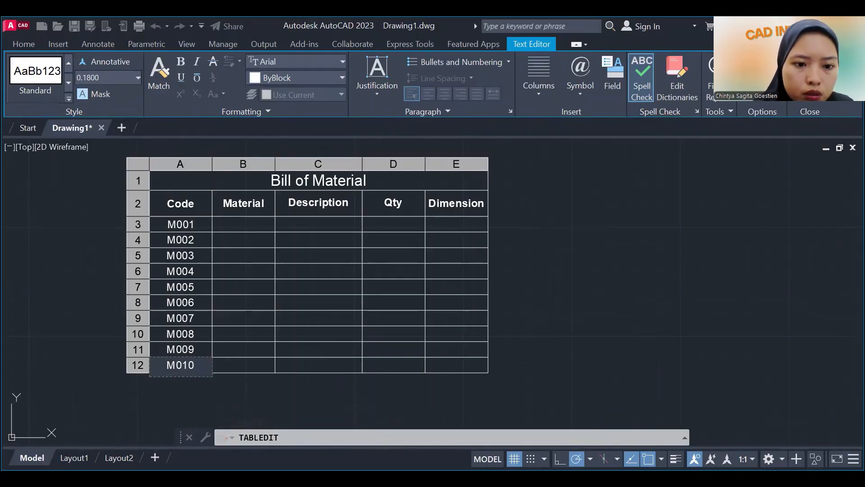
key(Escape)
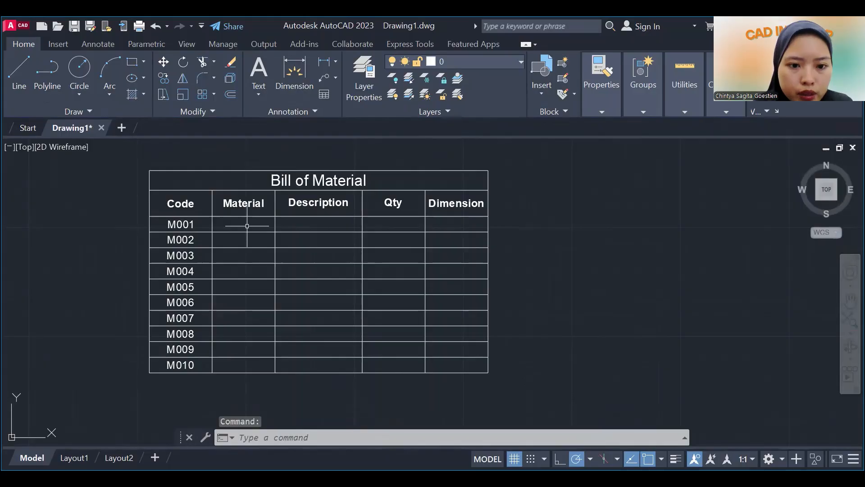
Fill cells B3 through B5 of the Material column with Kayu Jati, Kayu Mahoni and Plywood, and finish editing.
click(249, 225)
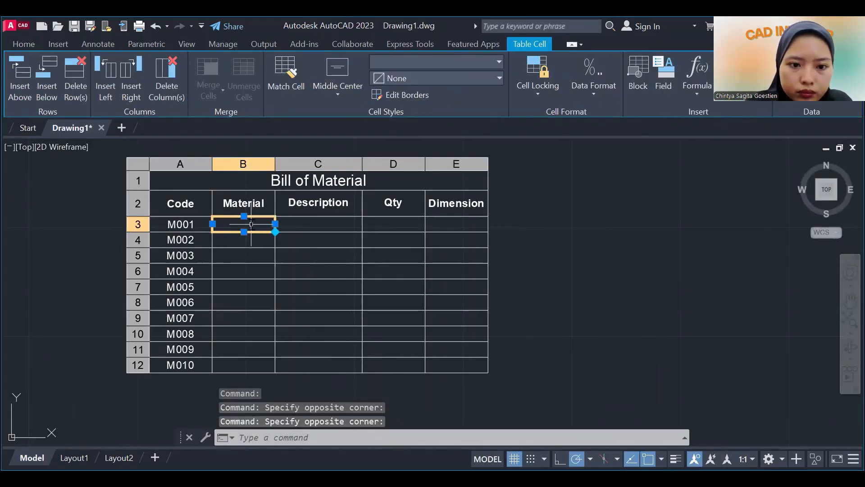
text(Kayu Jati)
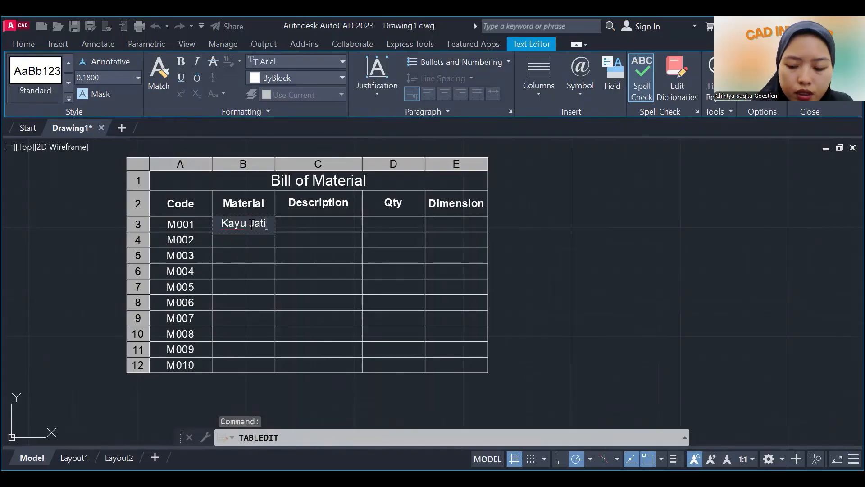
key(Return)
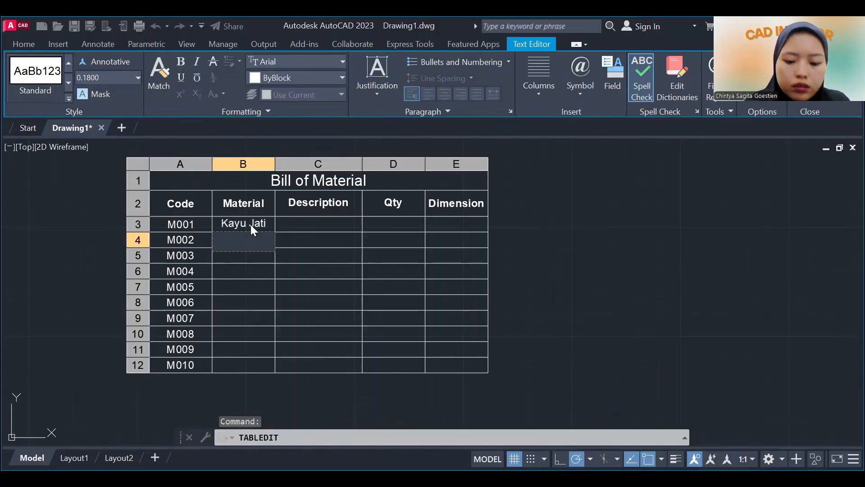
text(Kayu M)
text(ahoni)
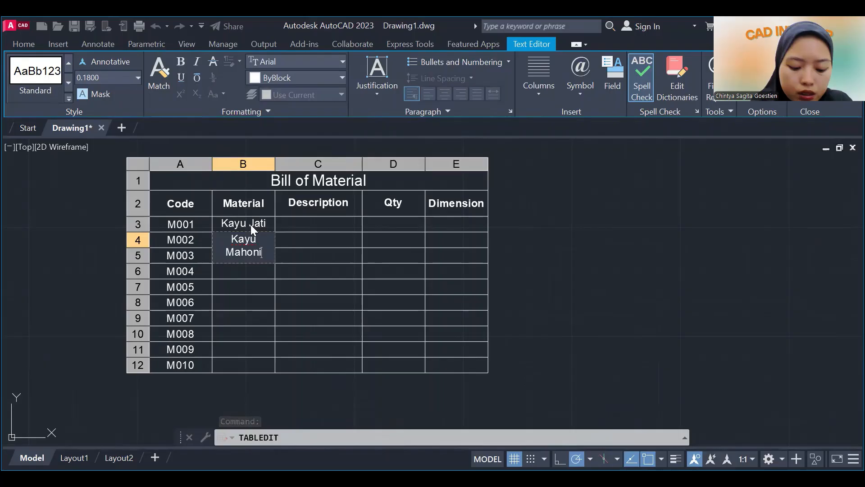
key(Down)
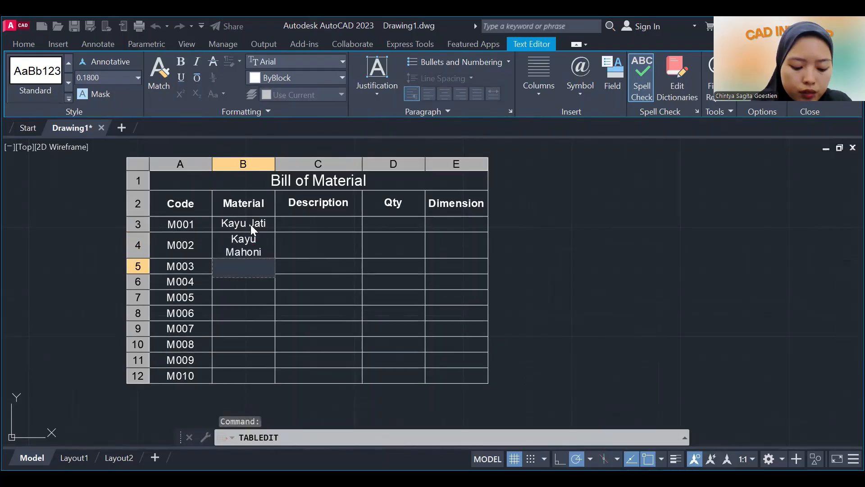
text(Plywood)
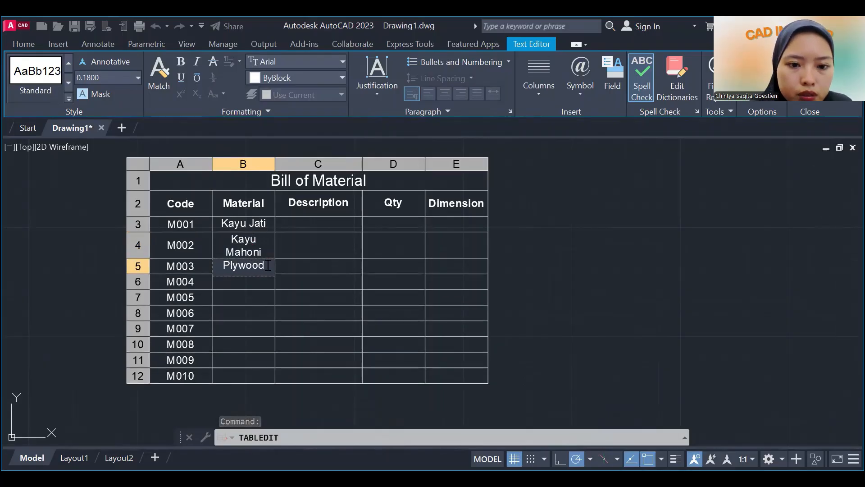
drag(268, 265, 218, 265)
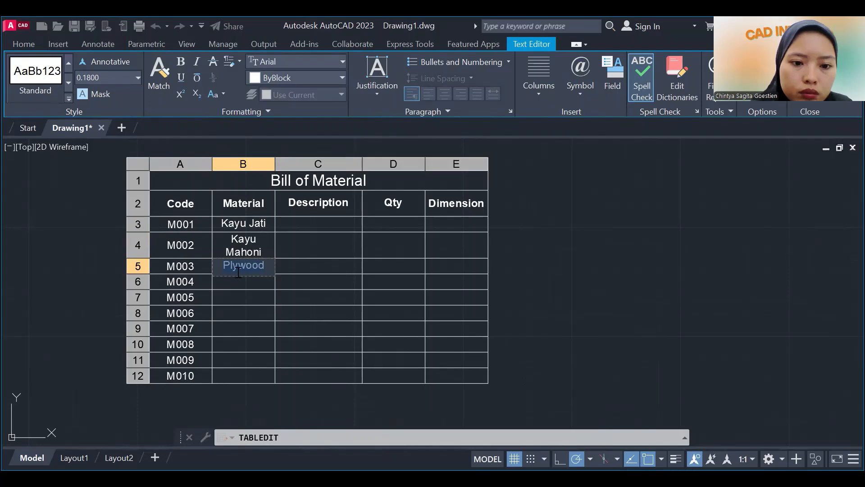
key(Escape)
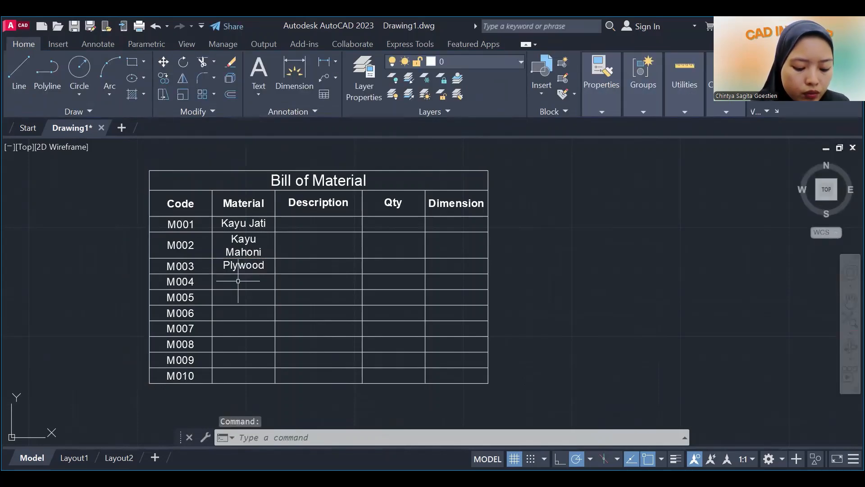
Fill cells B6 through B8 of the Material column with Besi Hollow, Baut M6 and Engsel.
double_click(238, 281)
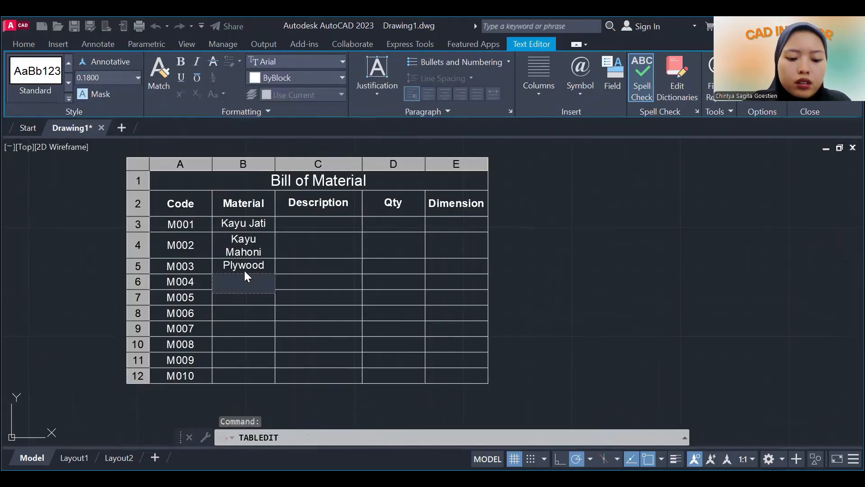
text(Besi)
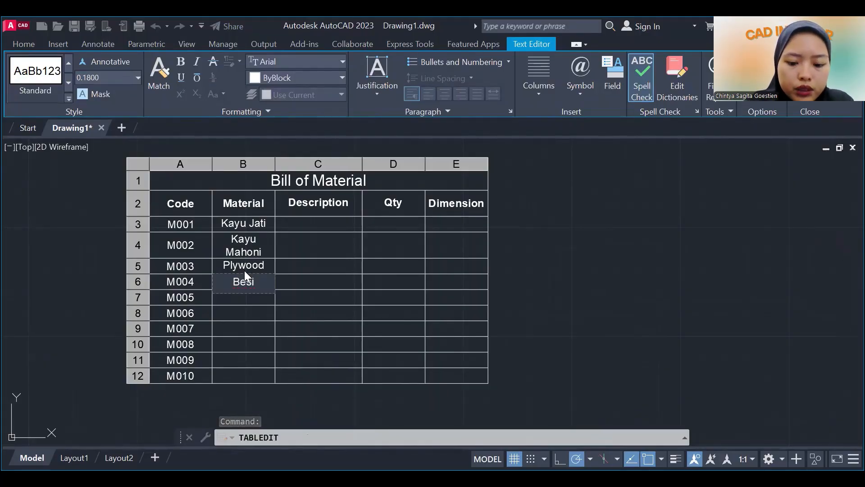
text( Hollow)
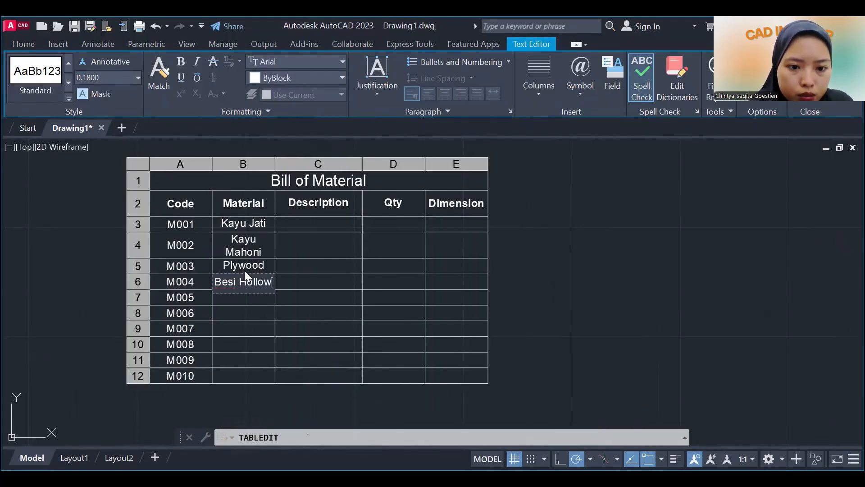
key(Return)
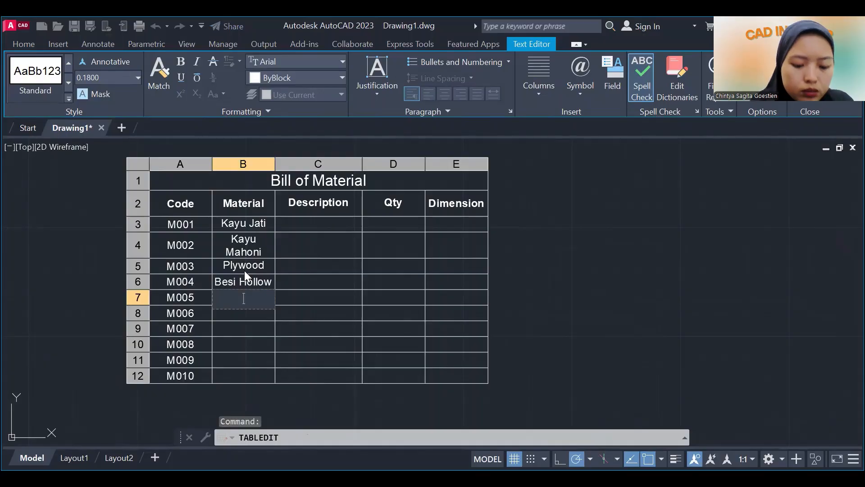
text(Baut)
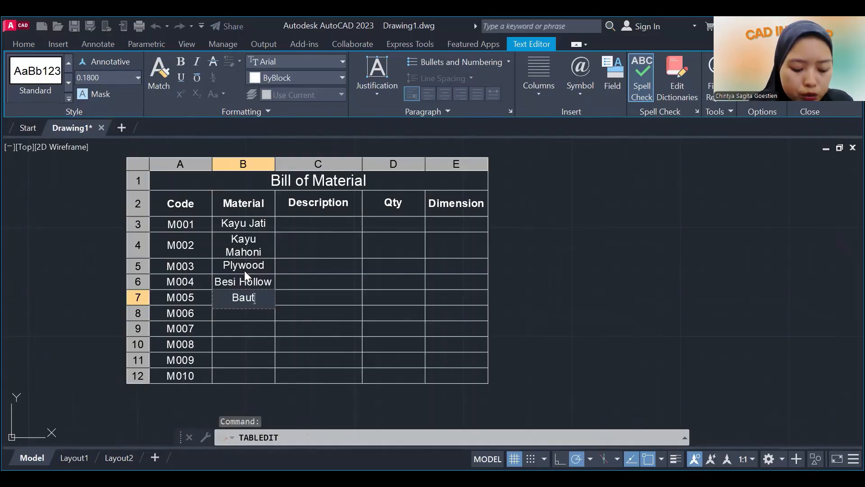
text( M6)
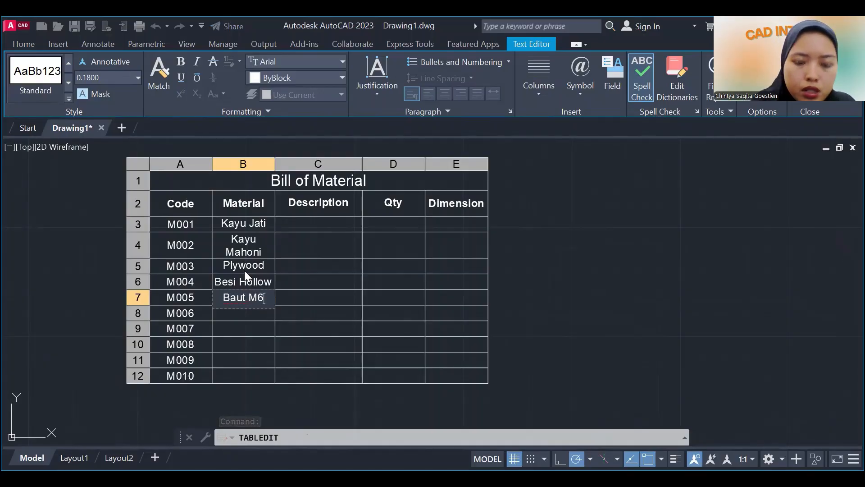
key(Return)
text(En)
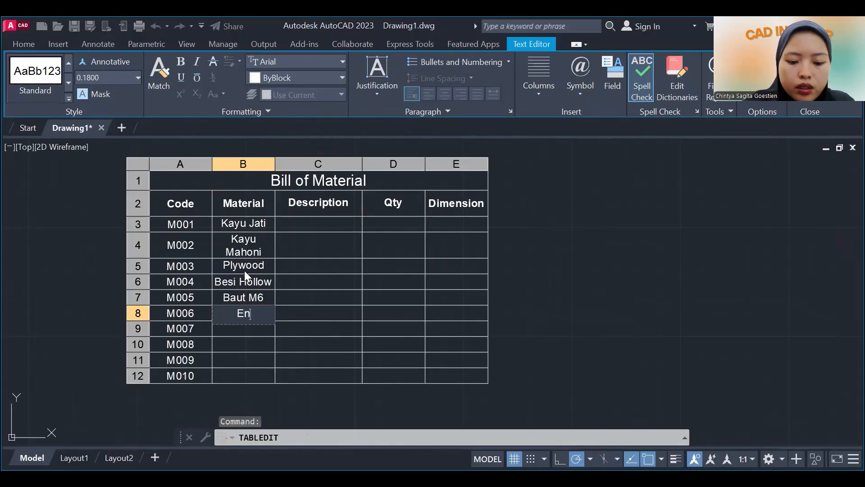
text(gsel)
key(Return)
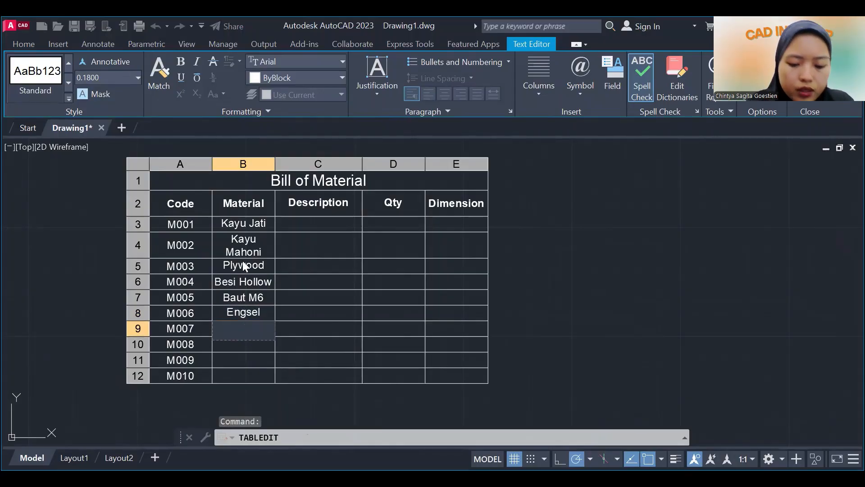
Enter Cat Kayu in cell B9 and Lem Kayu in cell B10 of the Material column.
text(Cat Kayu)
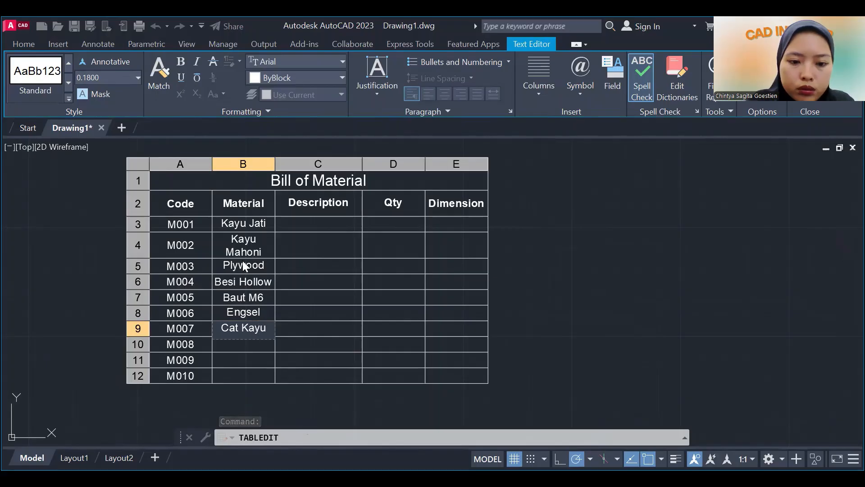
key(Return)
text(L)
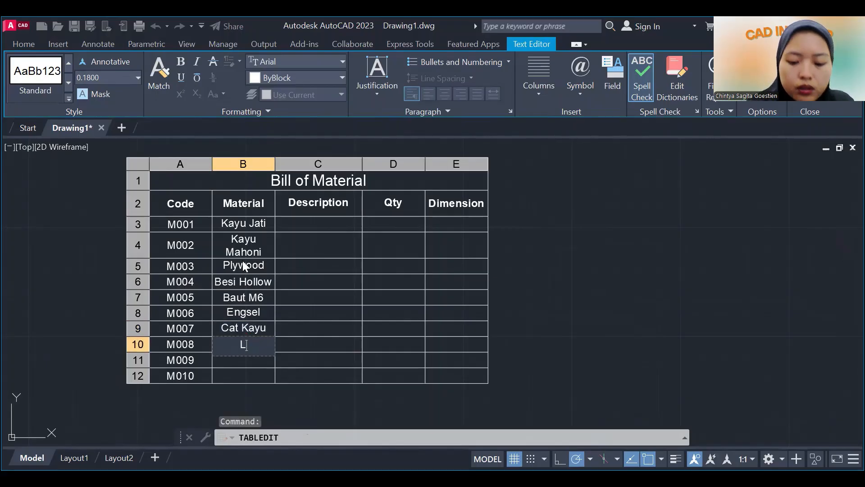
text(em Kau)
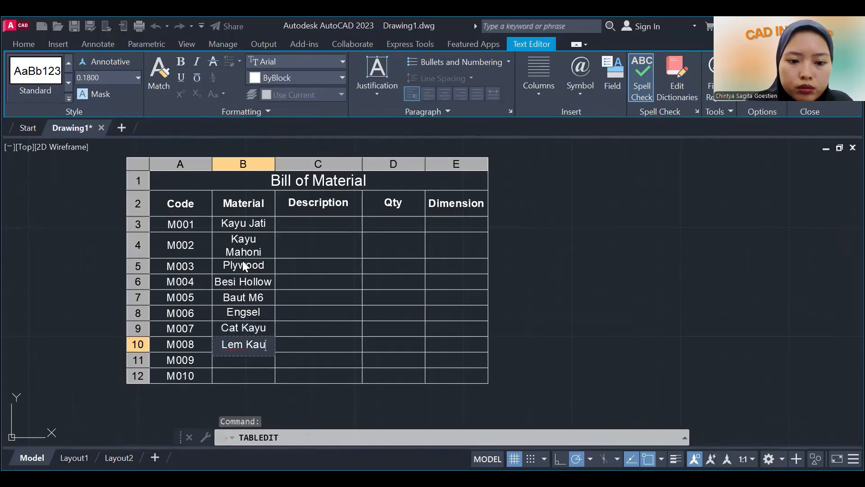
key(BackSpace)
text(yu)
key(Return)
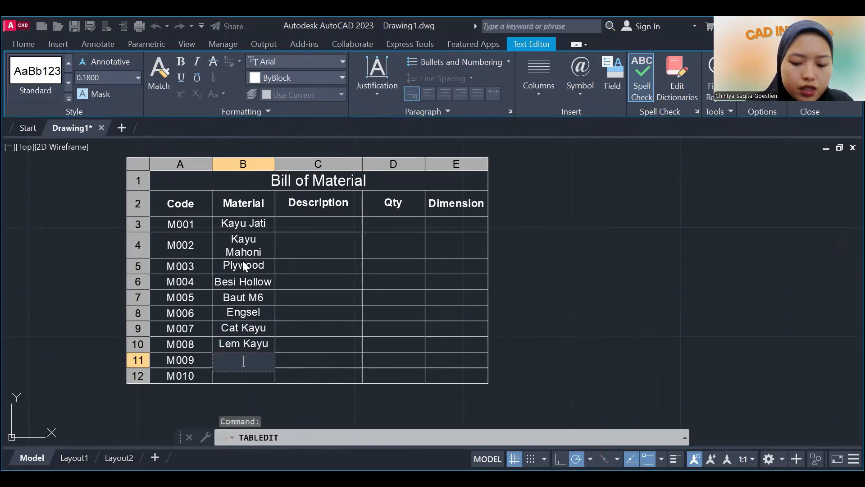
Enter Kaca Bening as the material for M009 in cell B11 and finish editing.
text(Kaca)
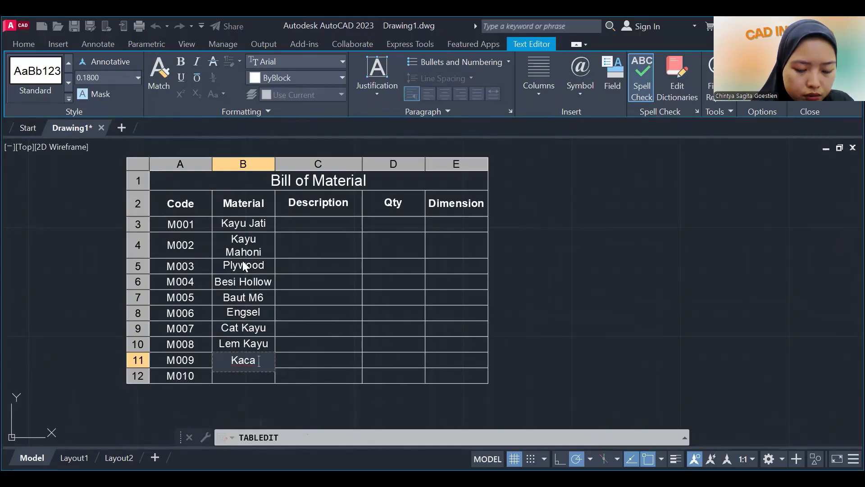
text( Ben)
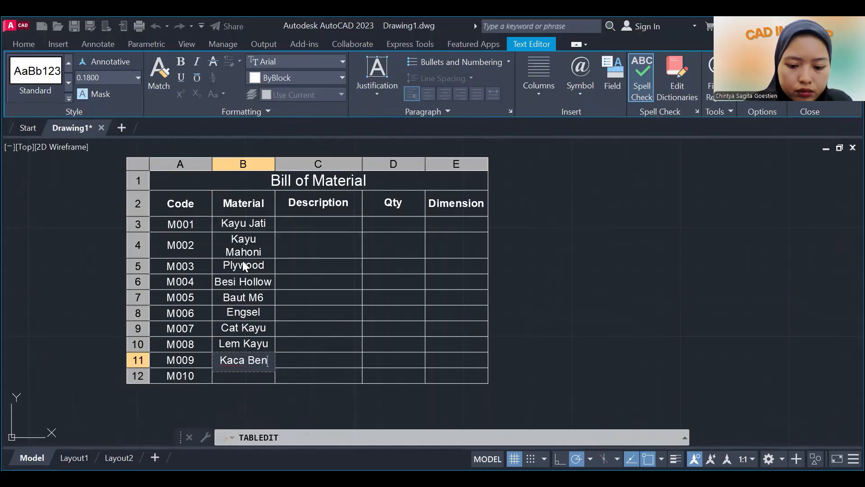
text(ing)
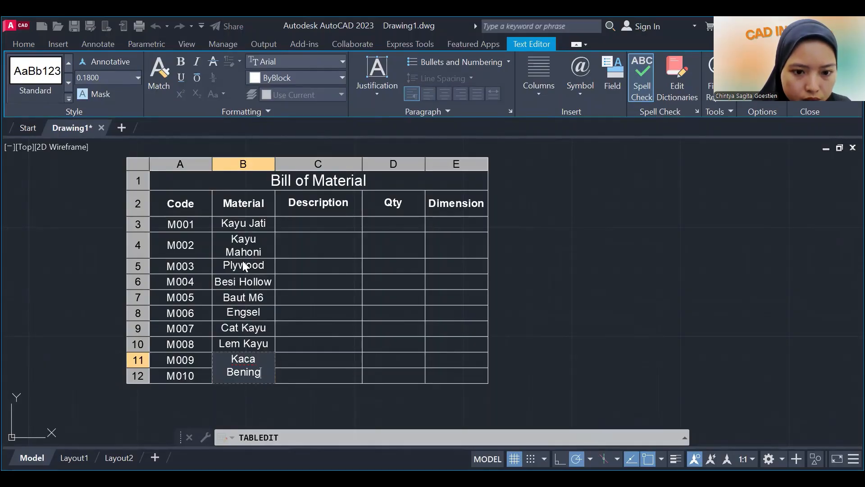
click(244, 393)
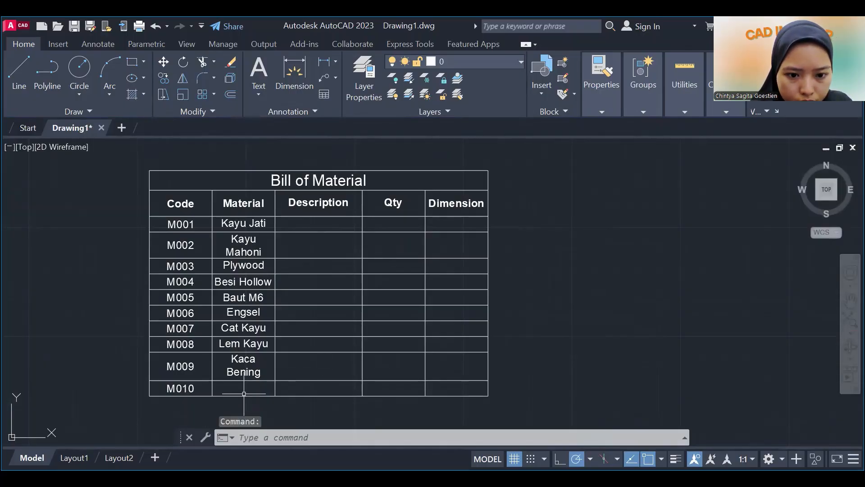
Enter Kaca Bening as the material for M010 in cell B12.
click(244, 393)
scroll(243, 394, up, 2)
text(K)
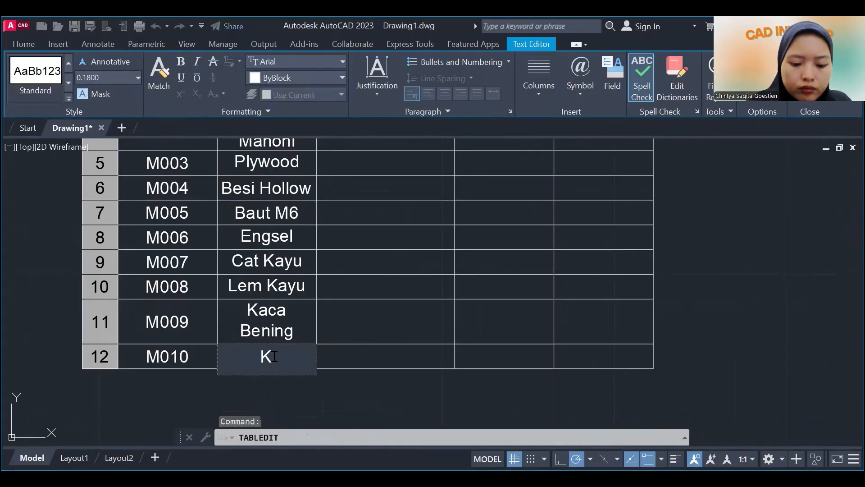
text(aca Bening)
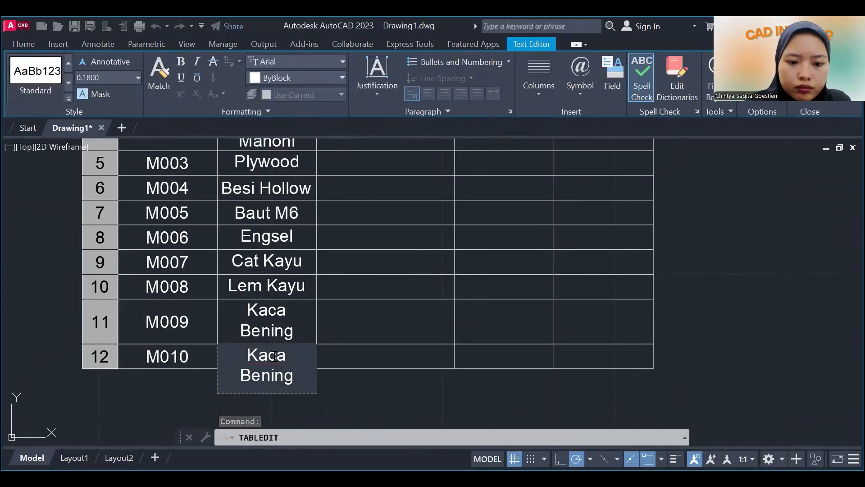
key(Up)
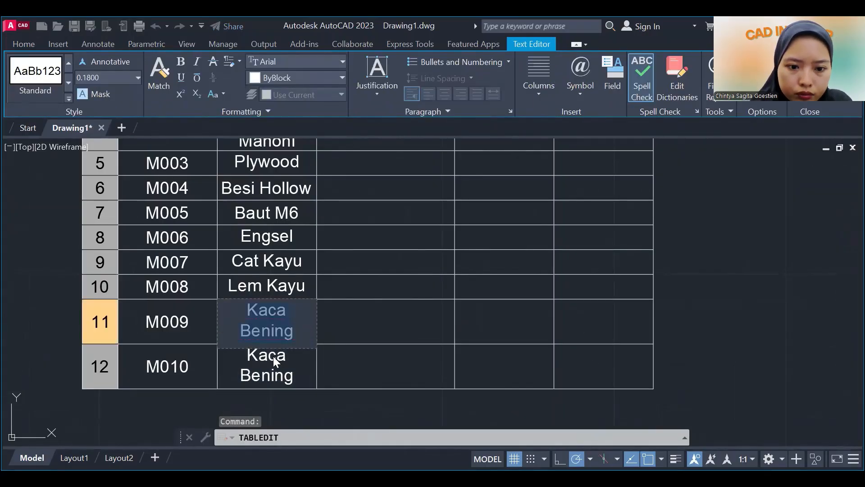
Replace the material for M009 in cell B11 with Lem Kayu and for M008 in cell B10 with Handle Laci.
text(Lem)
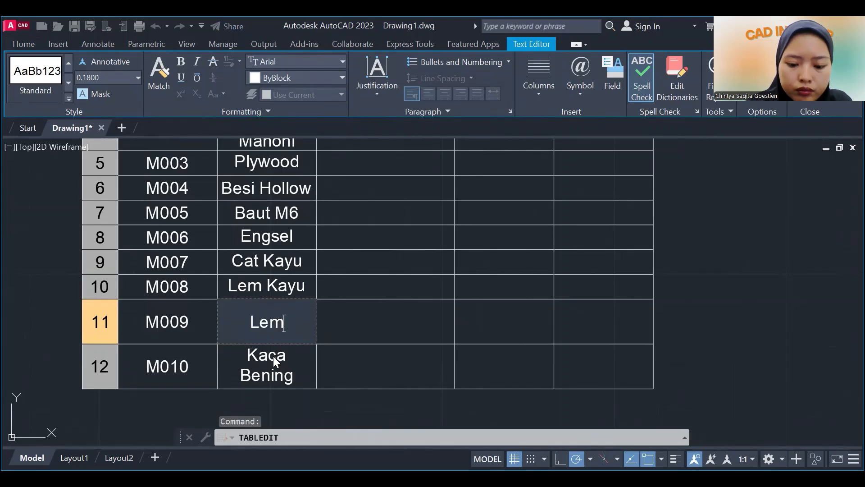
text( Kayu)
key(Up)
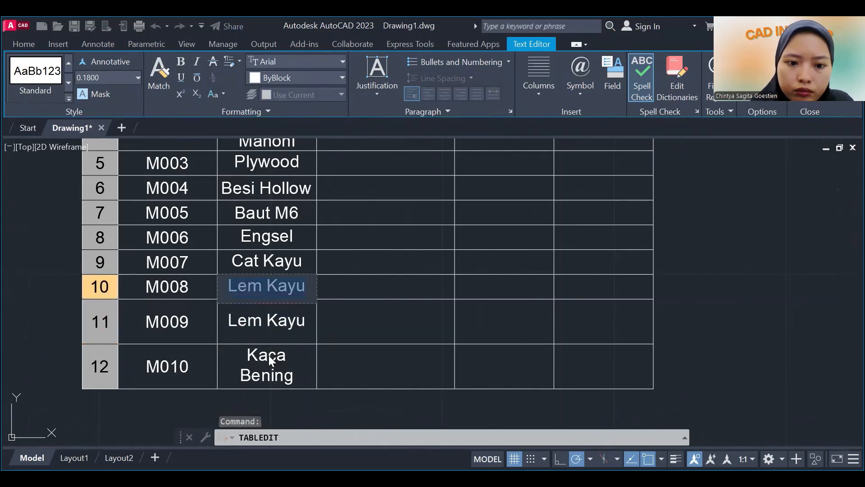
text(H)
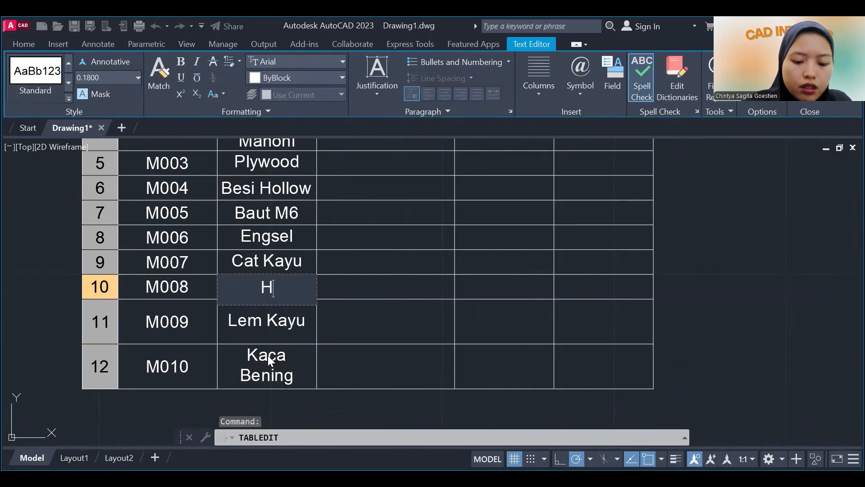
text(andle Laci)
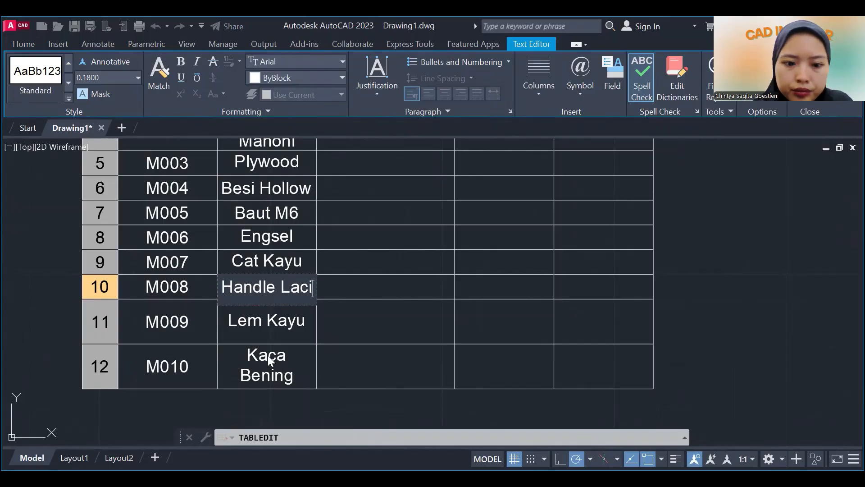
Enter Papan utama meja as the description for M001 in cell C3 and finish editing.
key(Tab)
key(Up)
key(Up)
key(Up)
key(Up)
key(Up)
key(Up)
key(Up)
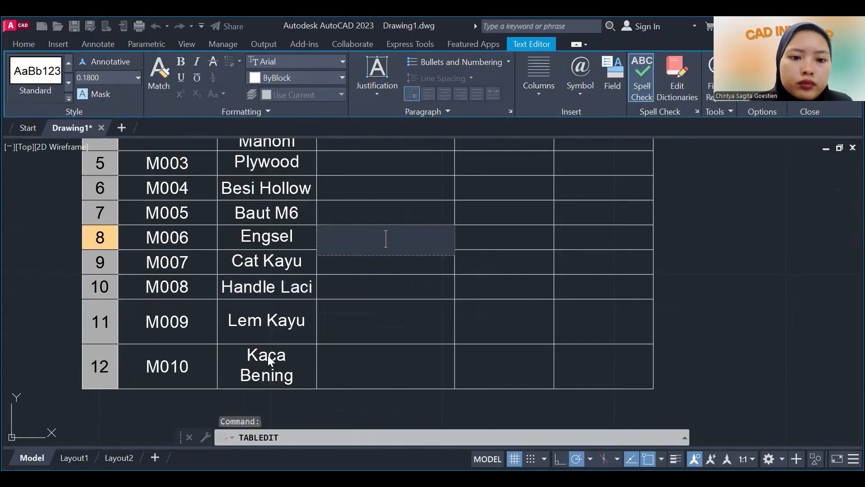
key(Up)
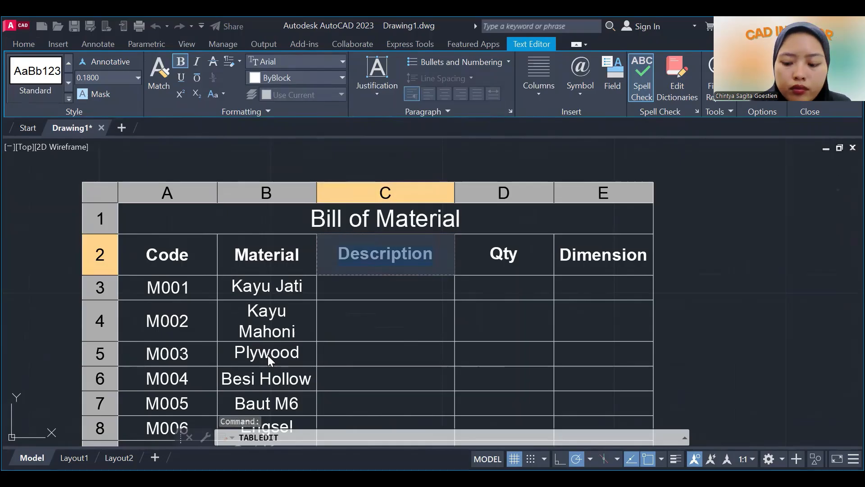
key(Down)
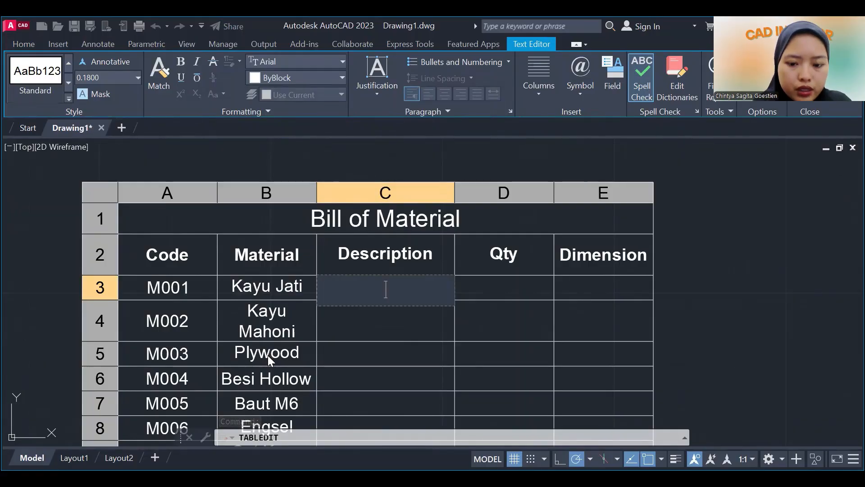
text(Papa)
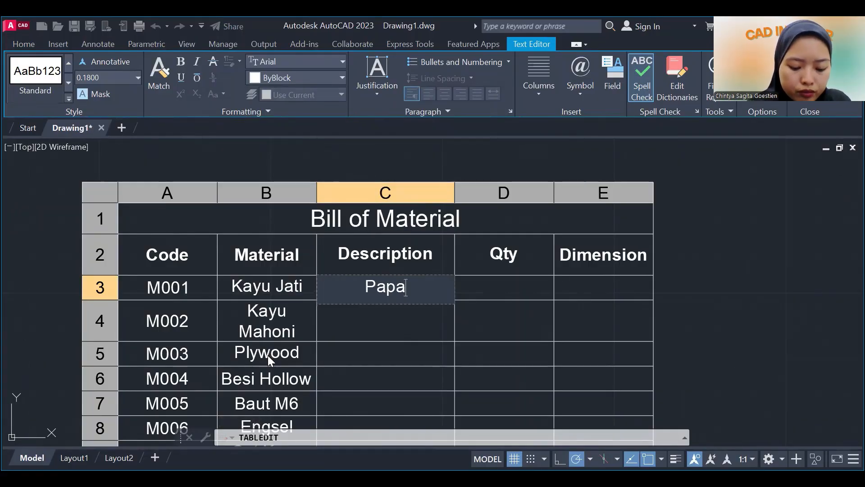
text(n utama)
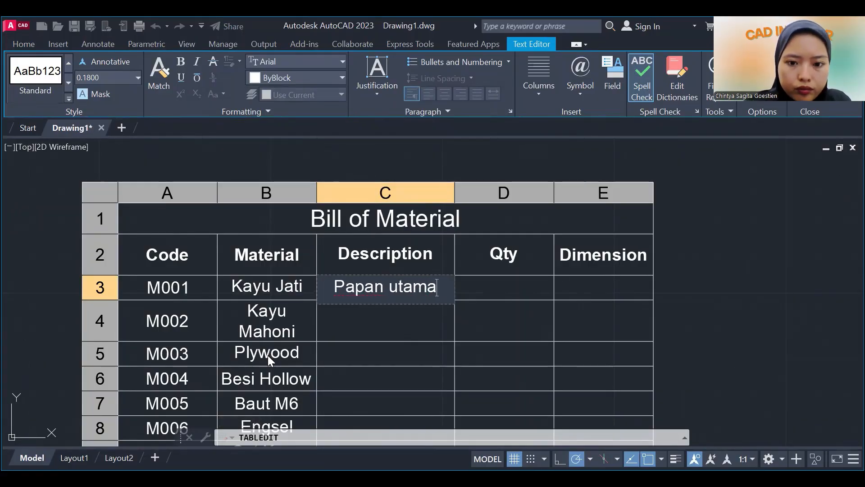
text( meja)
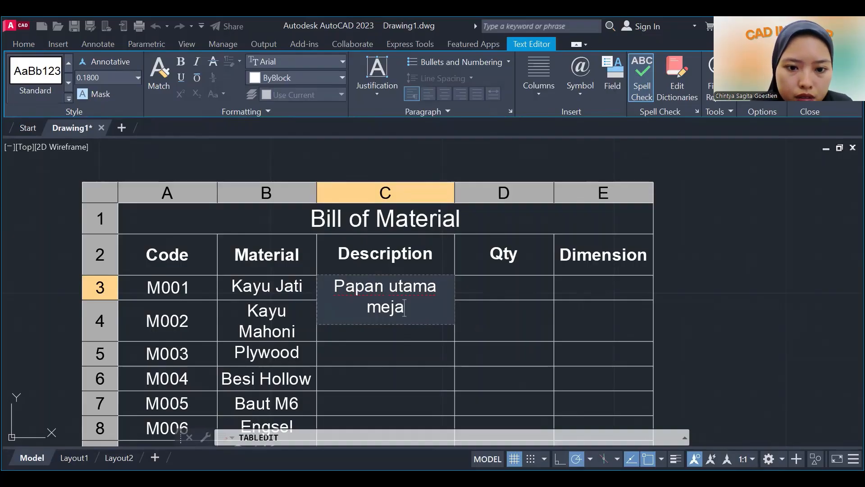
click(668, 290)
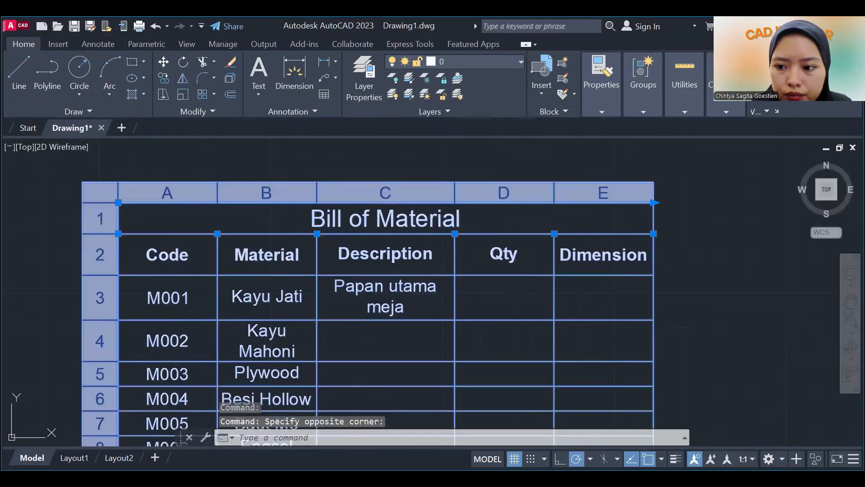
Widen the Material column by about half its width so that Kayu Mahoni fits on a single line.
click(851, 301)
scroll(562, 265, down, 3)
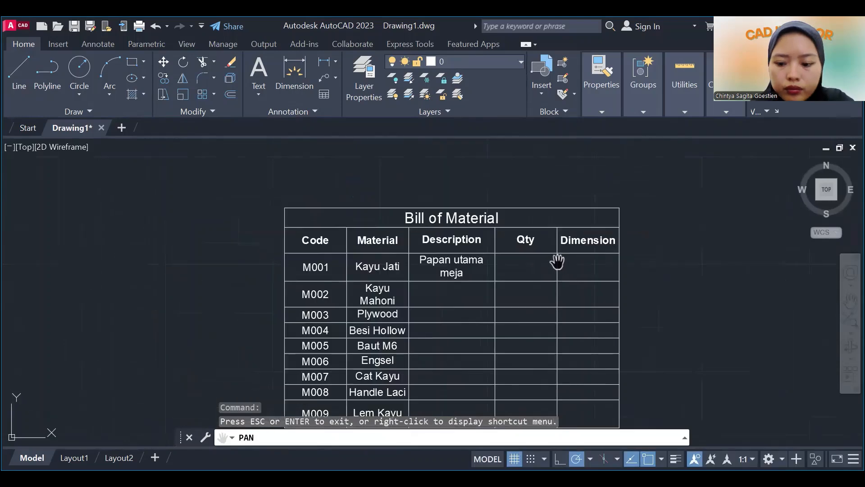
right_click(502, 284)
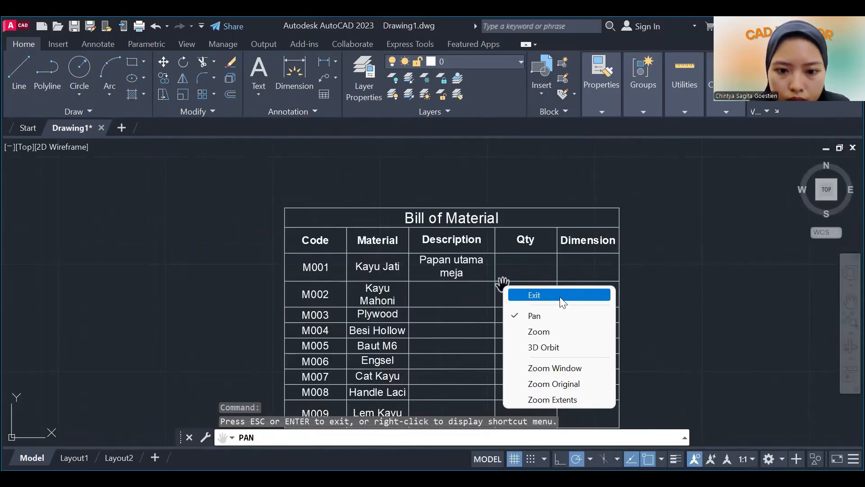
click(561, 295)
click(393, 266)
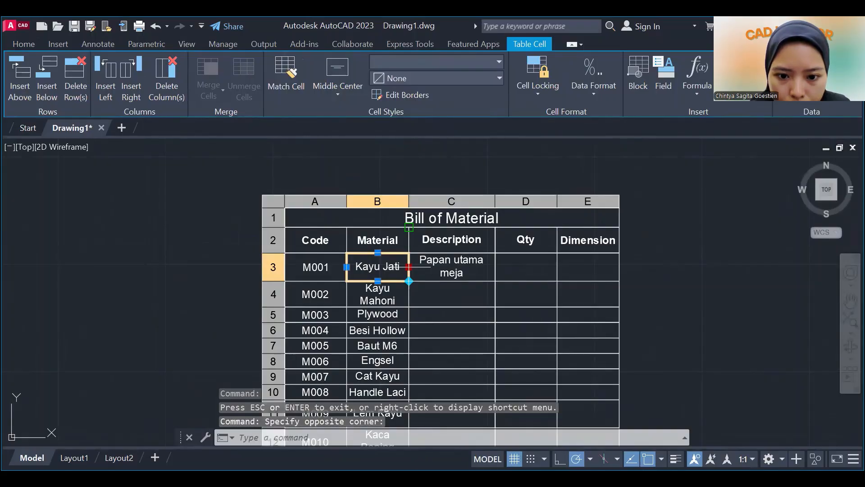
drag(409, 267, 438, 266)
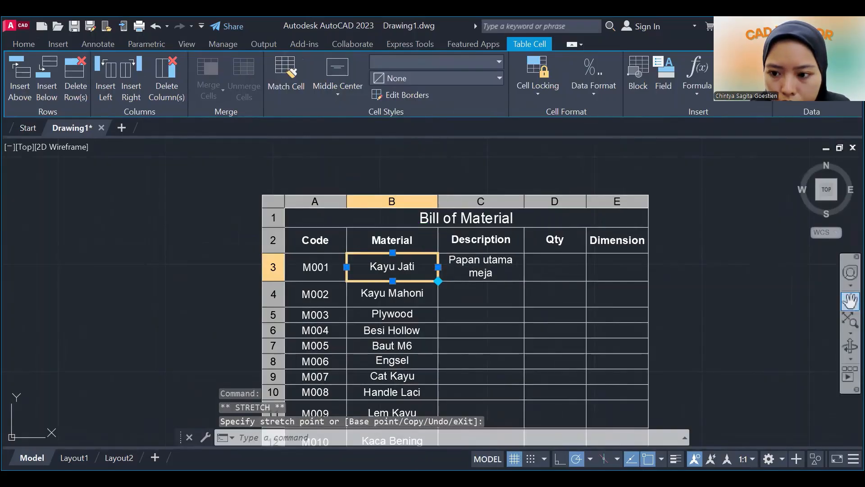
Enter Kaki meja as the description for M002 in cell C4.
click(851, 301)
drag(591, 332, 533, 289)
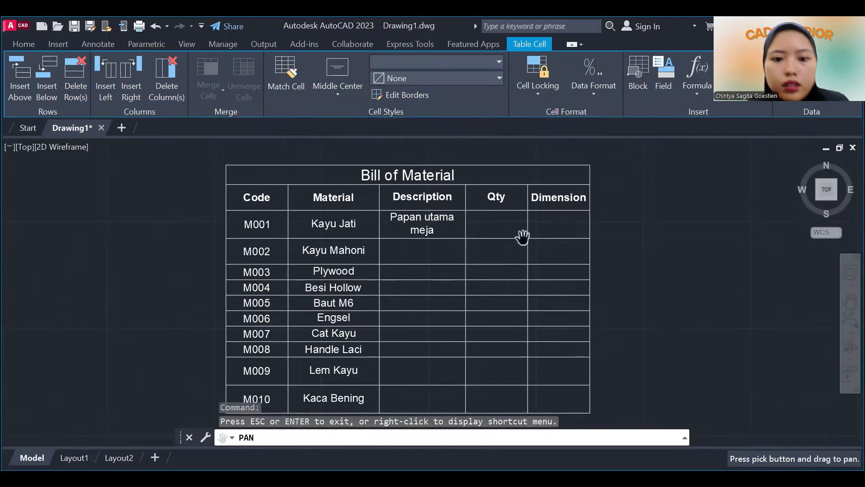
key(Escape)
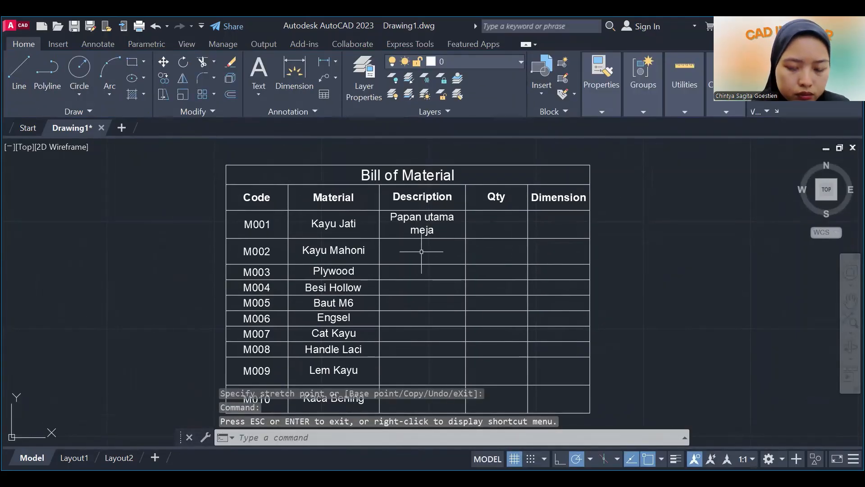
click(421, 252)
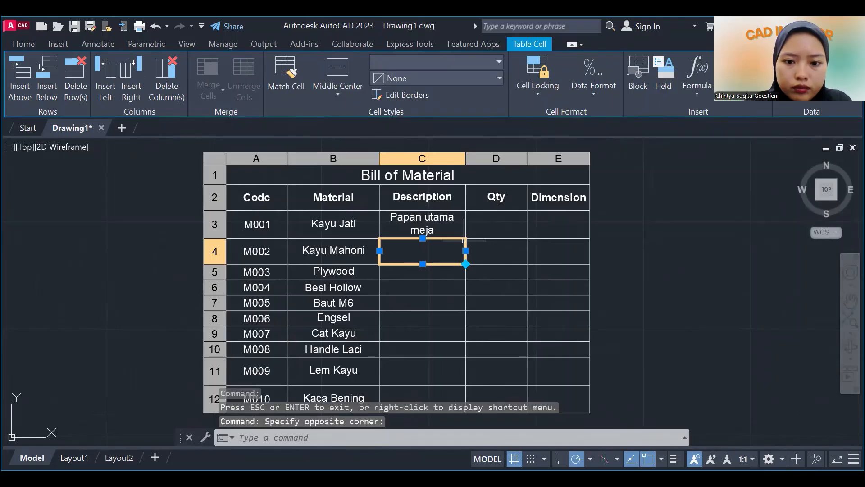
text(Kki)
key(BackSpace)
key(BackSpace)
text(aki)
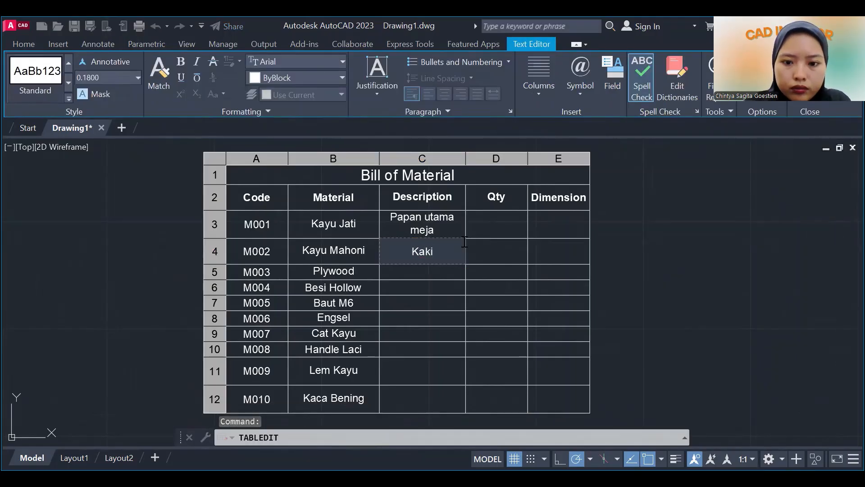
text( meja)
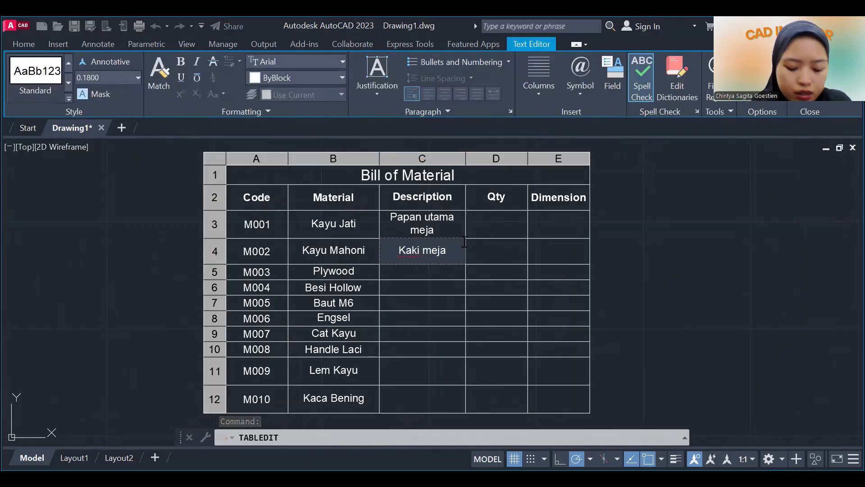
Fill cells C5 and C6 of the Description column with Alas laci and Rangka bawah.
key(Return)
text(A)
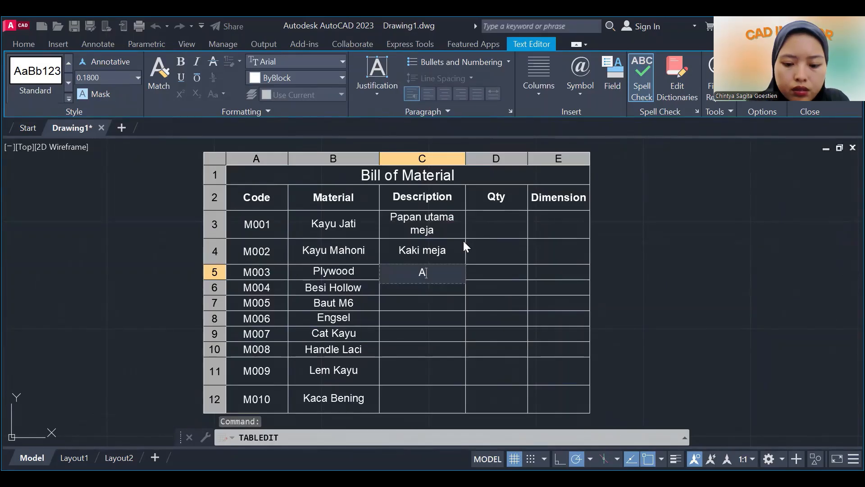
text(las laci)
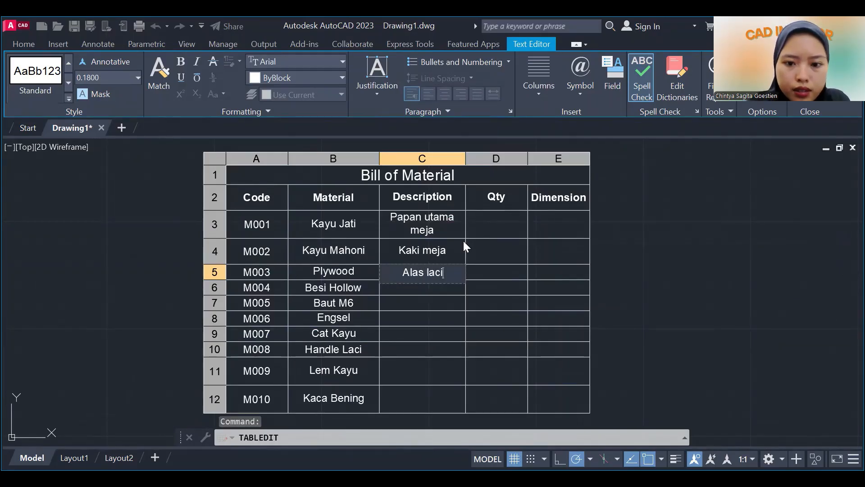
key(Return)
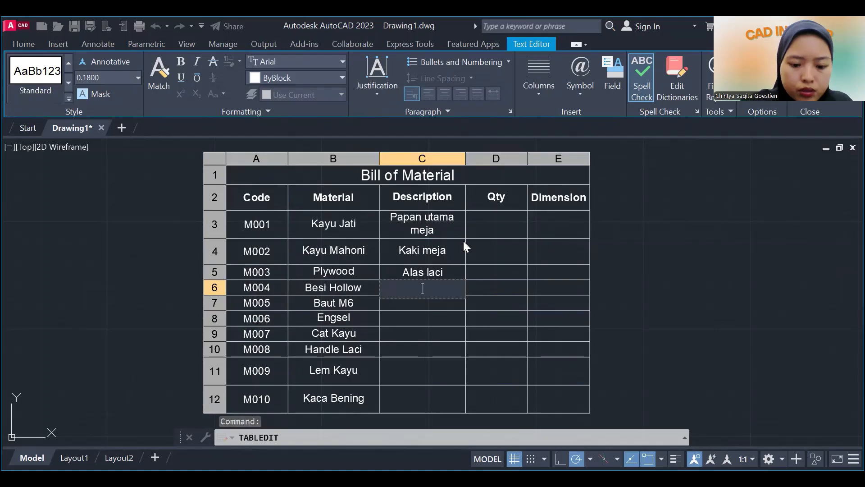
text(Rangka bawah)
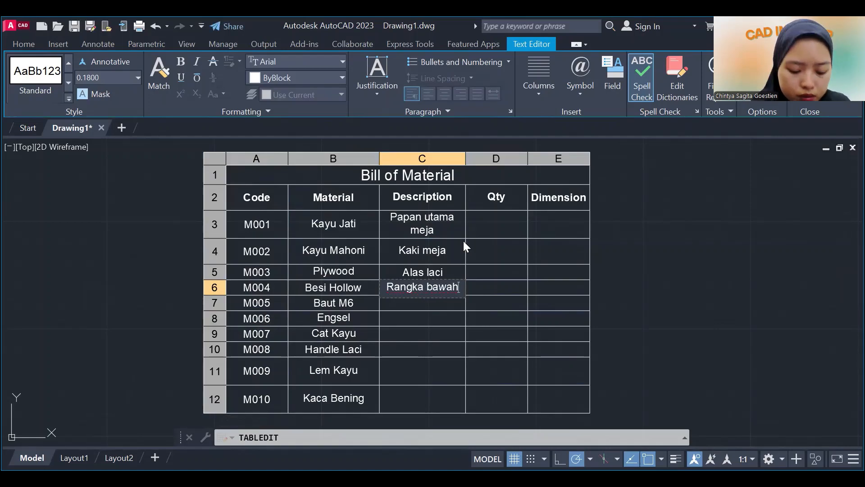
key(Return)
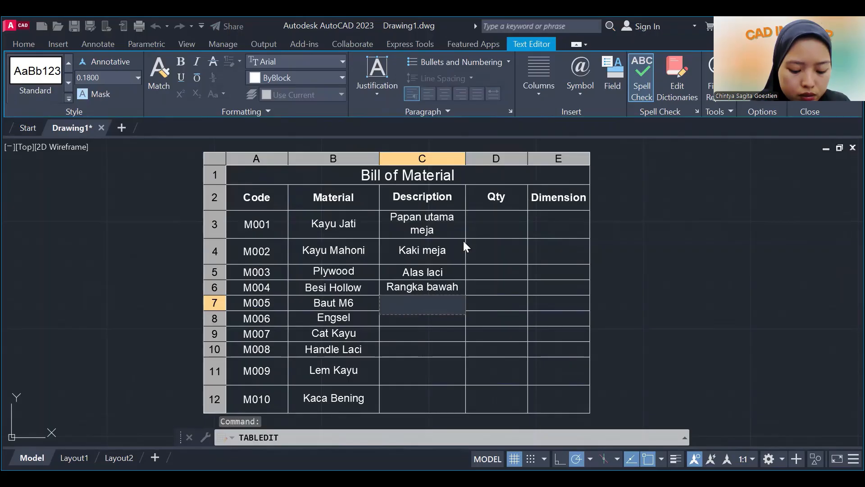
Enter Baut pengikat kaki meja as the description for M005 in cell C7.
text(Bau)
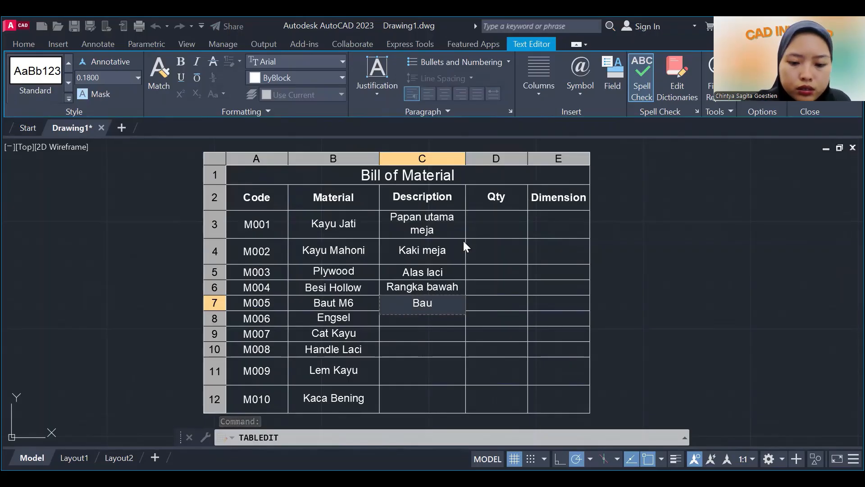
text(t pengikat)
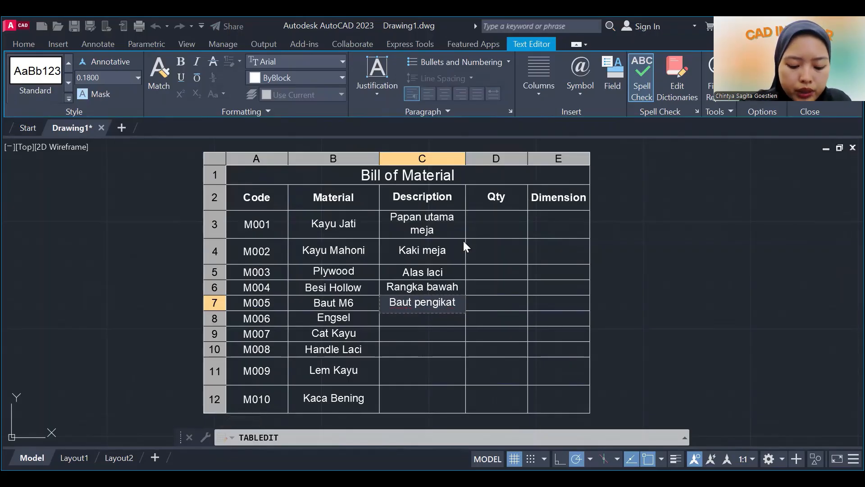
text( kaki meja)
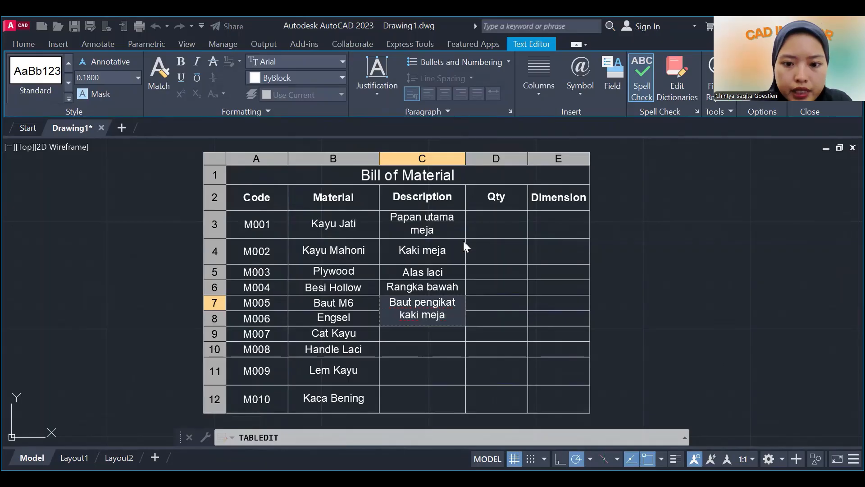
key(Return)
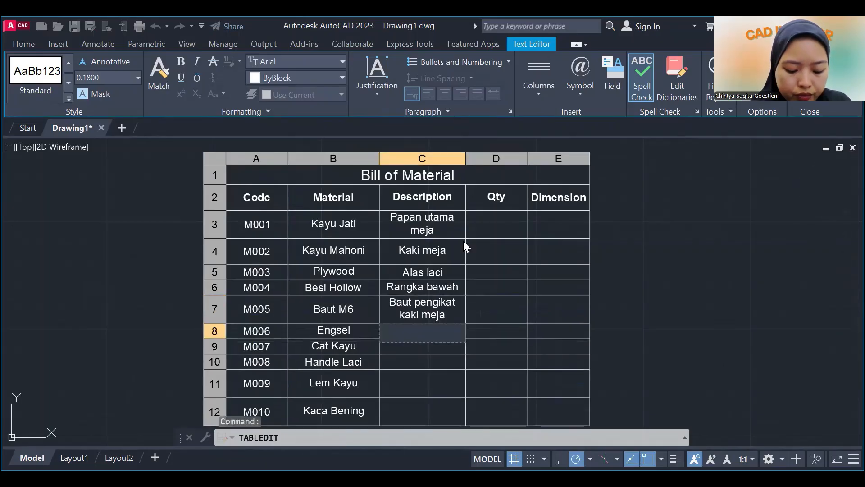
text(Eng)
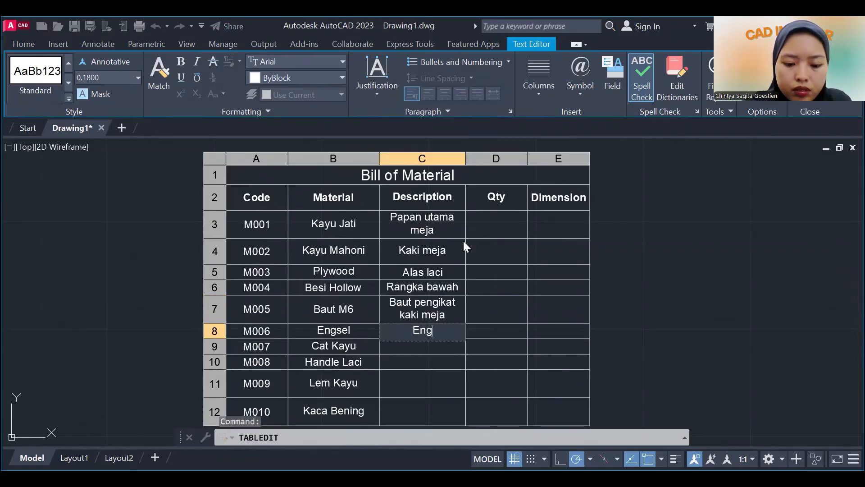
text(sel pintu )
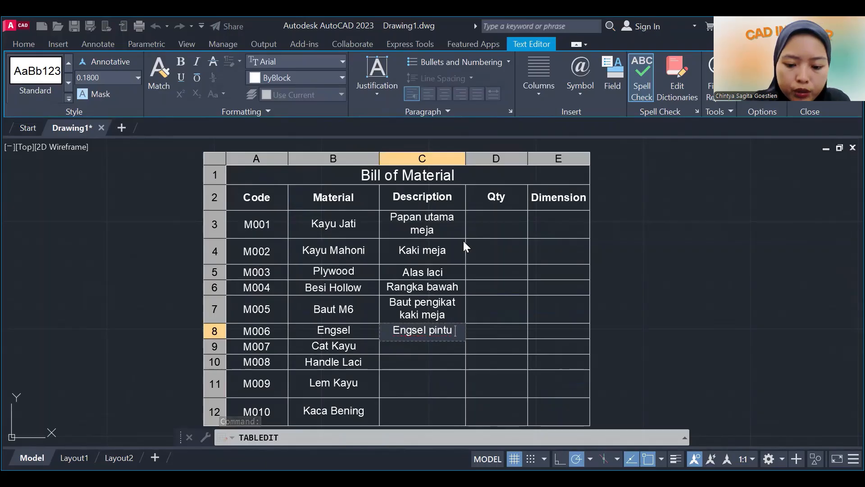
text(kabinet)
key(Escape)
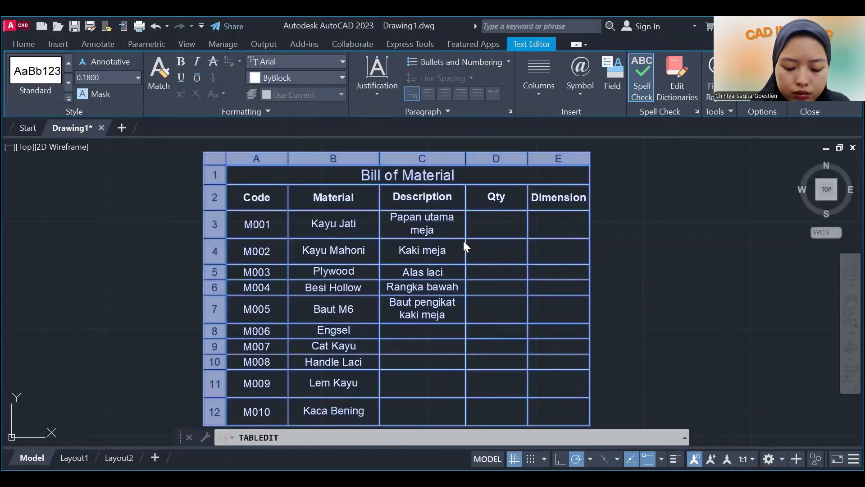
Enter Finishing permukaan as the description for M007 in cell C9.
text(Fi)
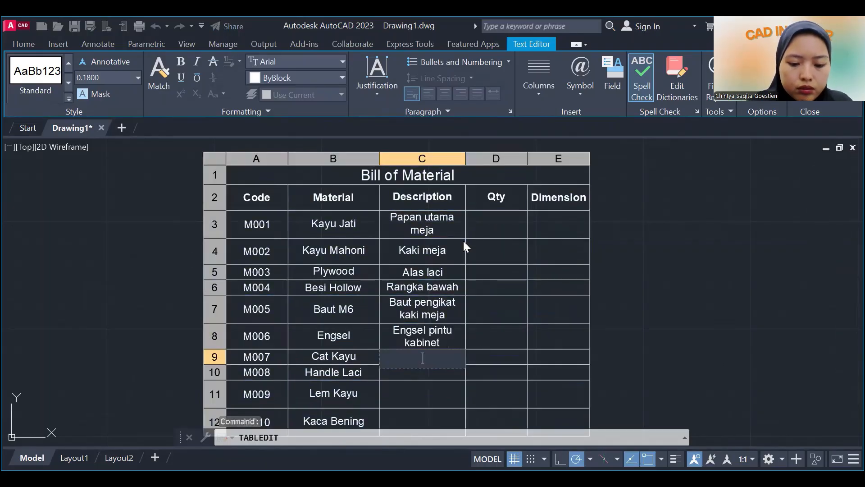
text(ni)
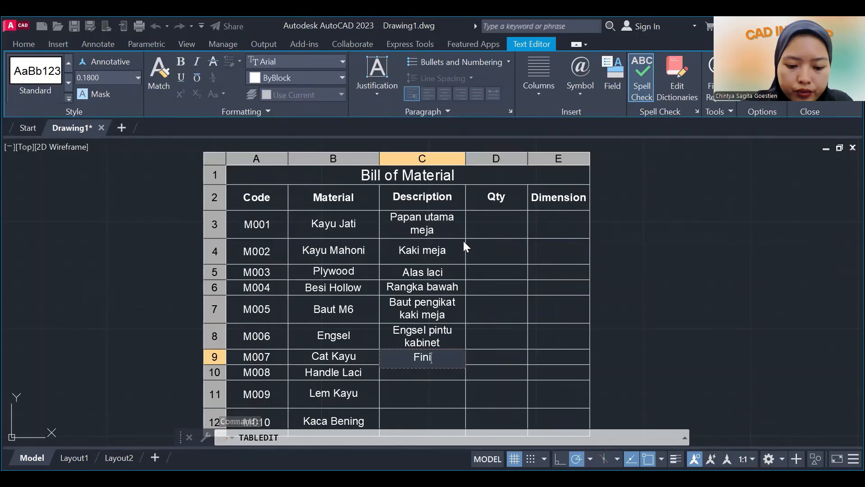
text(shing )
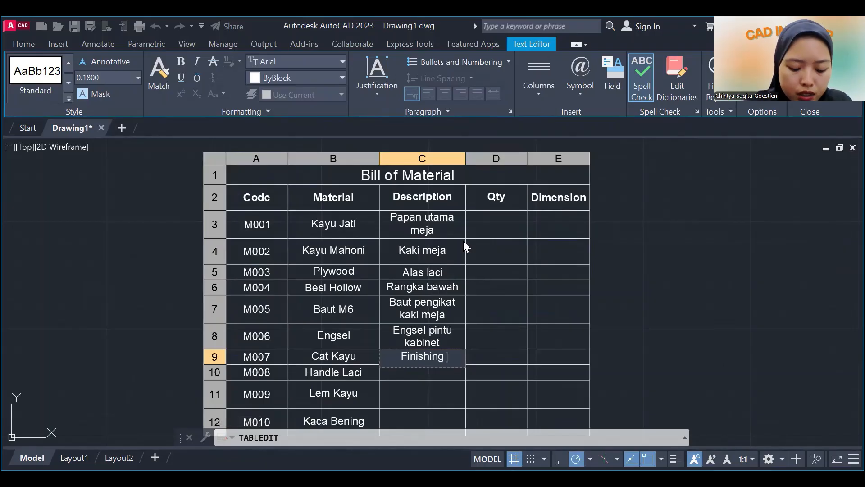
text(permukaan)
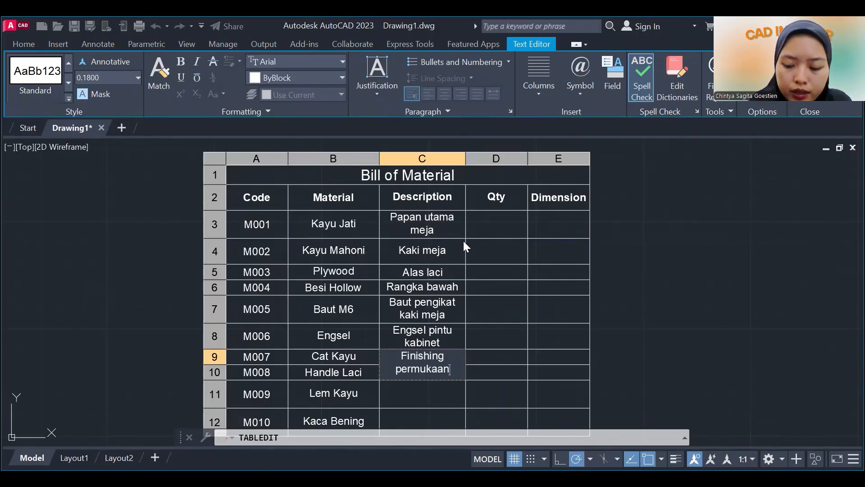
key(Return)
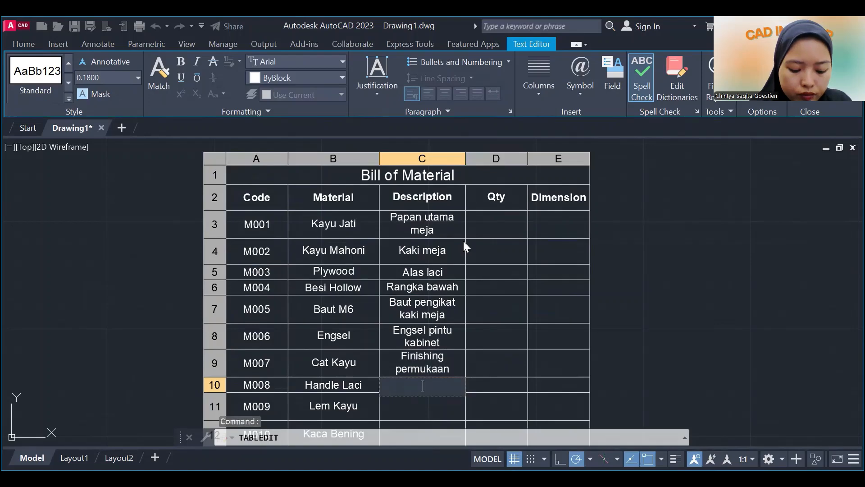
Enter Pegangan laci alumunium as the description for M008 in cell C10.
text(Pegangan)
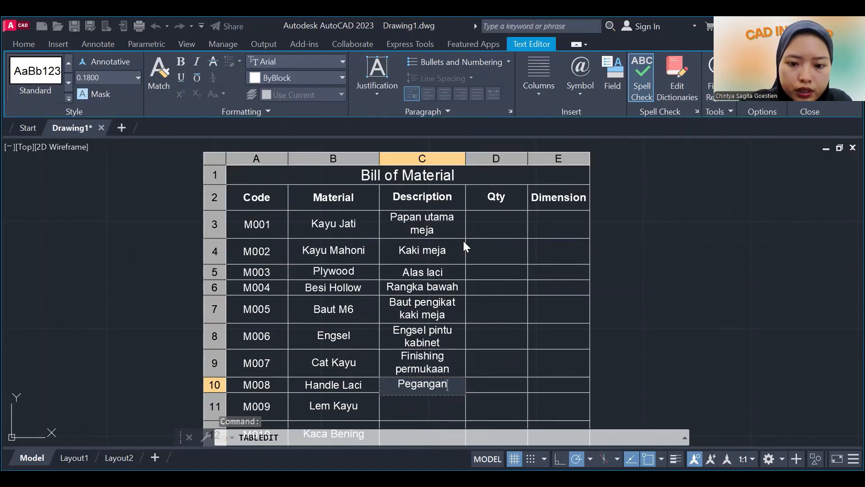
text( laci)
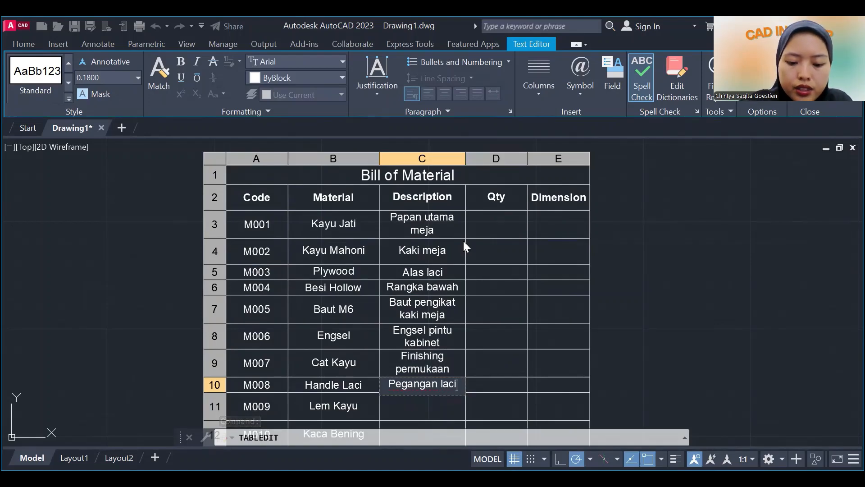
text( alumunium)
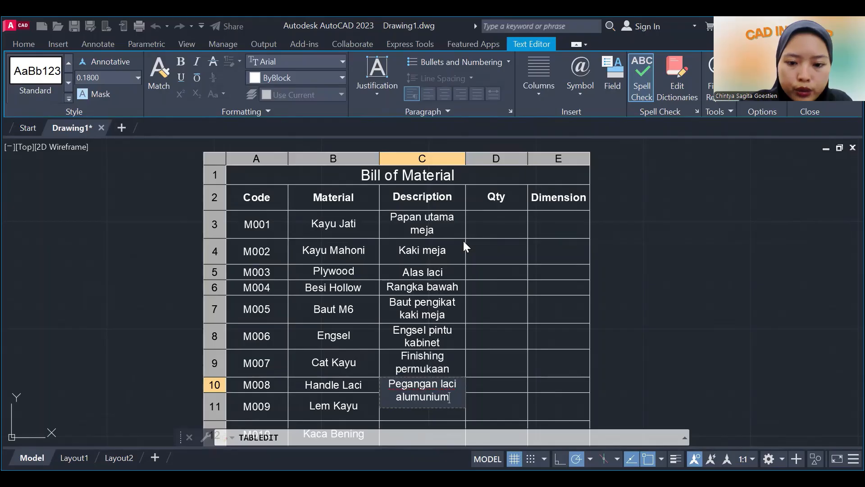
key(Return)
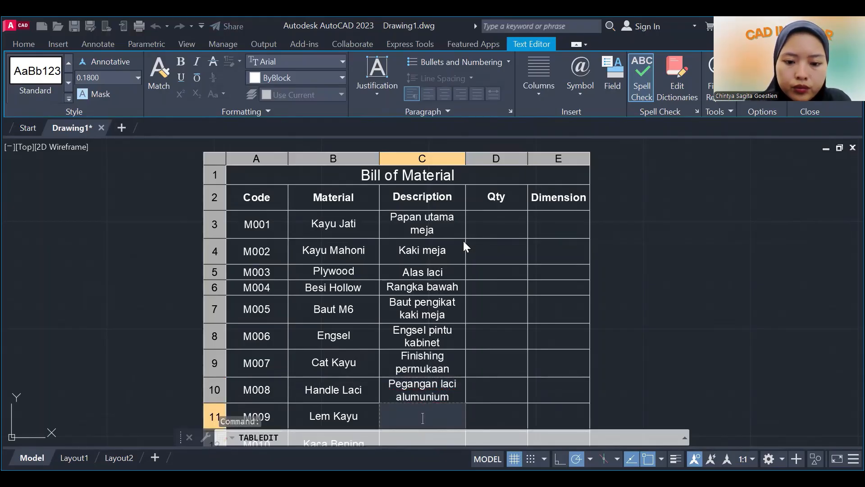
Enter Perekat sambungan as the description for M009 in cell C11 and finish editing the table.
text(Perekat)
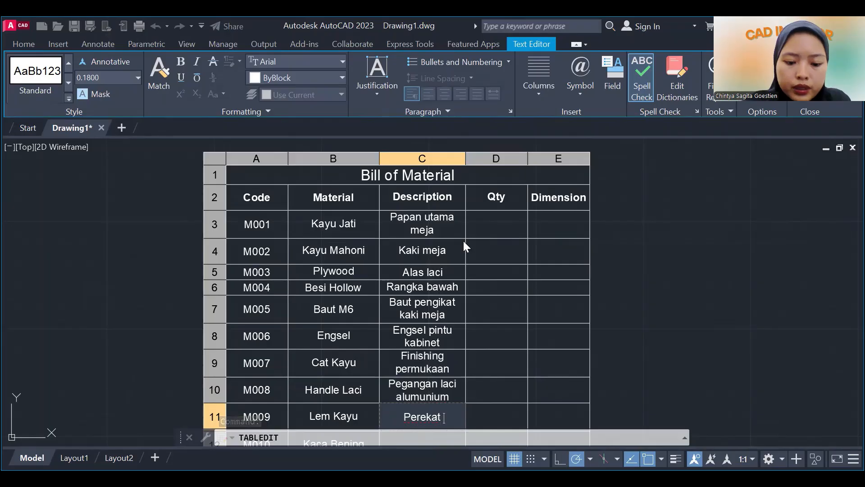
text( sambungan)
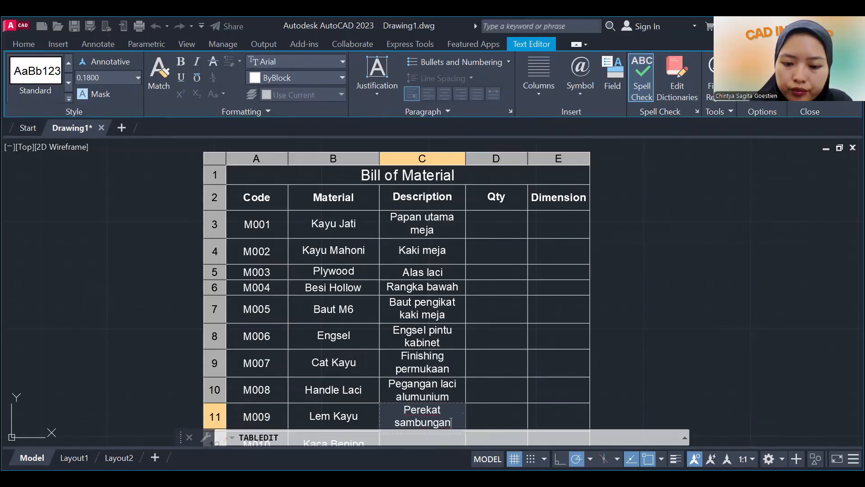
key(Escape)
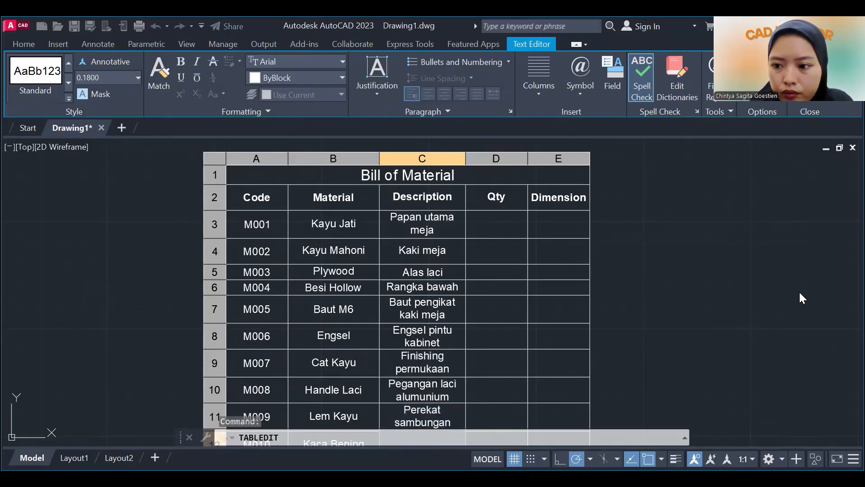
key(Escape)
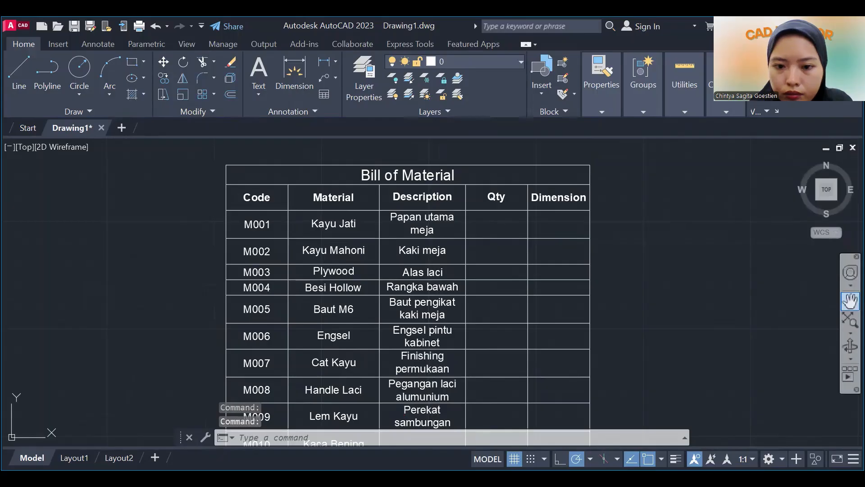
Enter Penutup atas meja as the description for M010 in cell C12 and close the cell editing.
click(850, 301)
drag(589, 336, 581, 289)
scroll(580, 288, down, 2)
scroll(568, 301, up, 2)
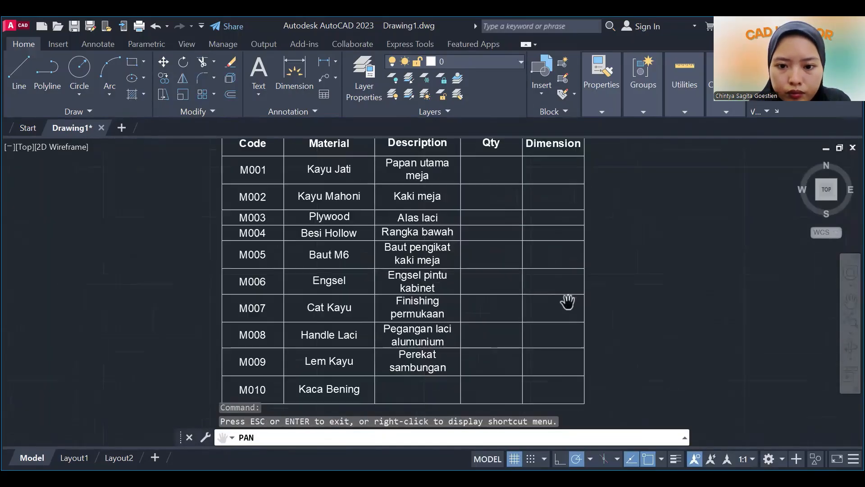
mouse_move(539, 345)
mouse_down()
mouse_move(535, 324)
mouse_move(531, 331)
mouse_up()
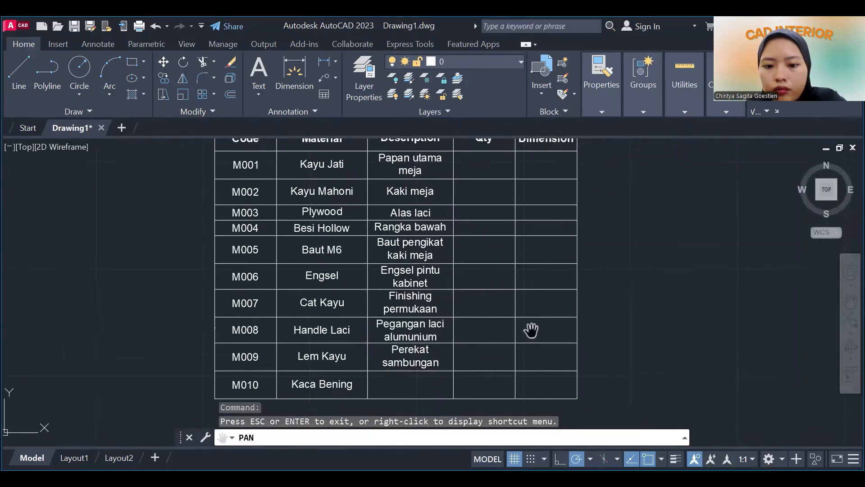
key(Escape)
click(406, 386)
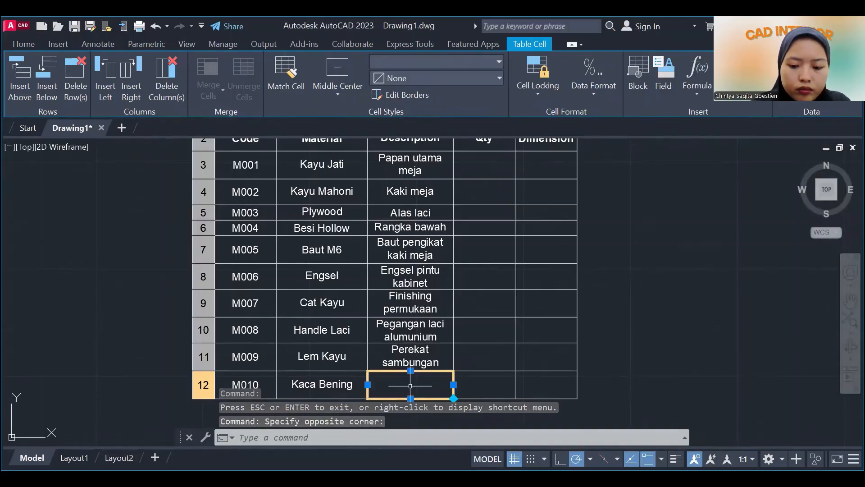
text(Penutup)
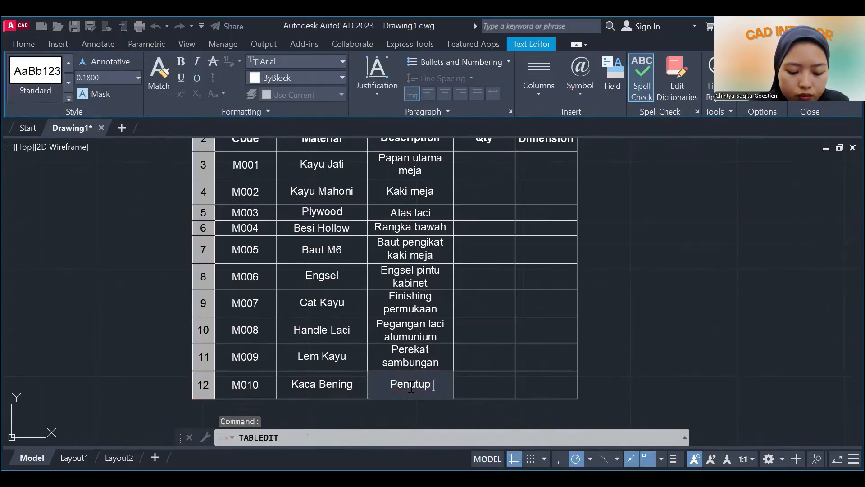
text( atas)
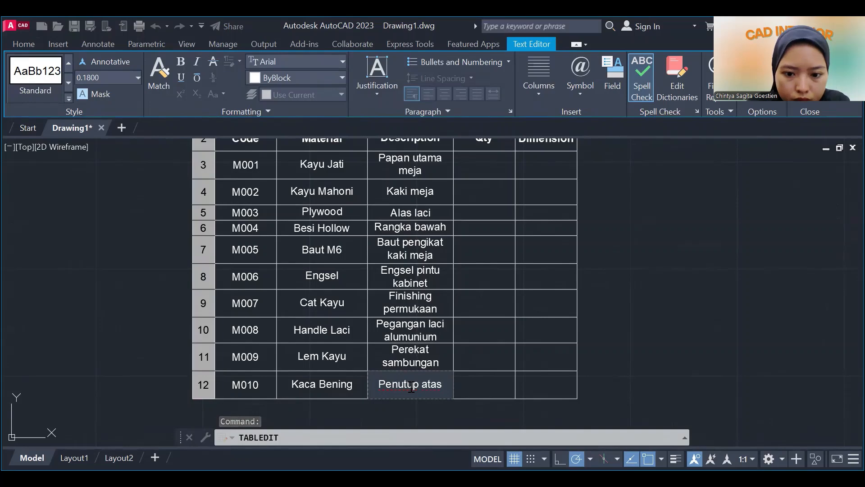
text( meja)
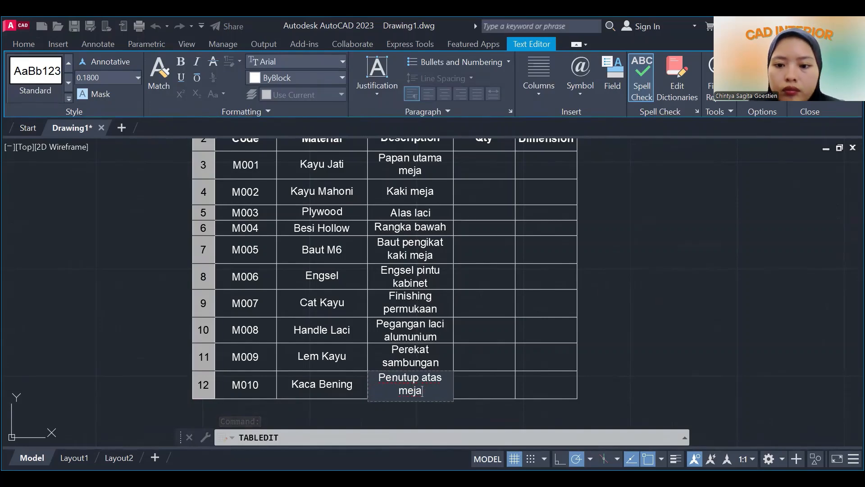
key(Return)
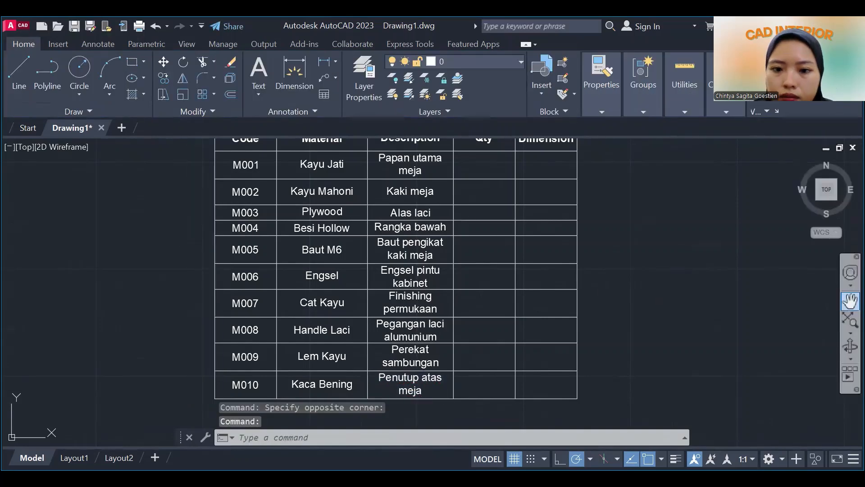
Widen the Description column by the width of the Qty column so that every description fits on a single line.
click(850, 301)
drag(592, 240, 537, 264)
right_click(555, 213)
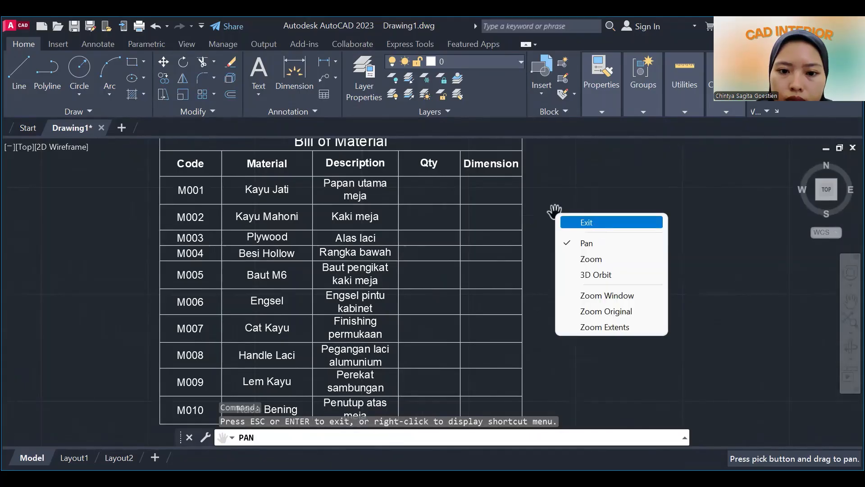
click(586, 222)
click(355, 189)
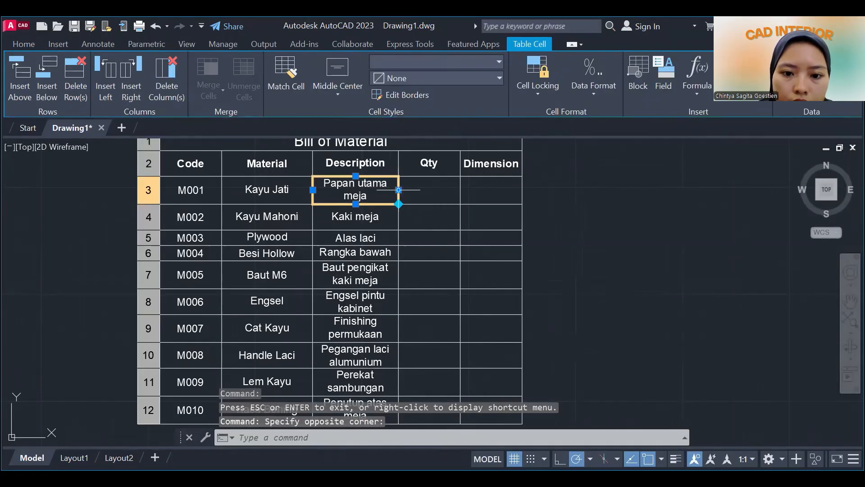
click(398, 190)
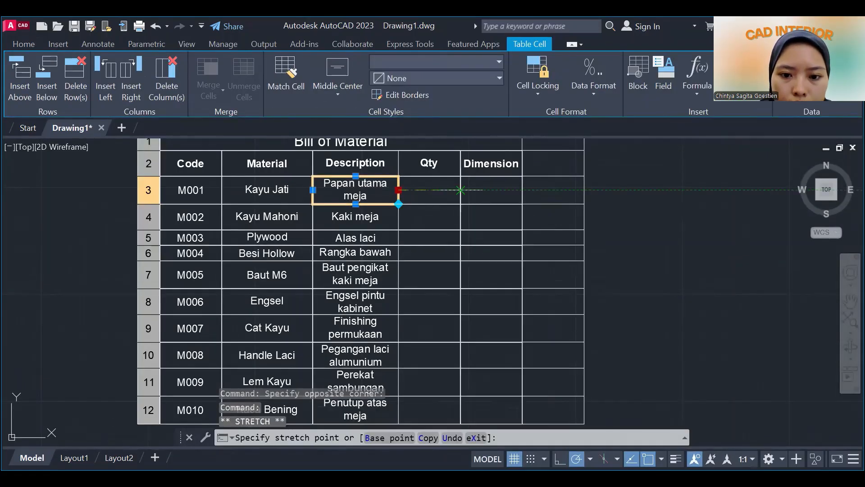
click(461, 190)
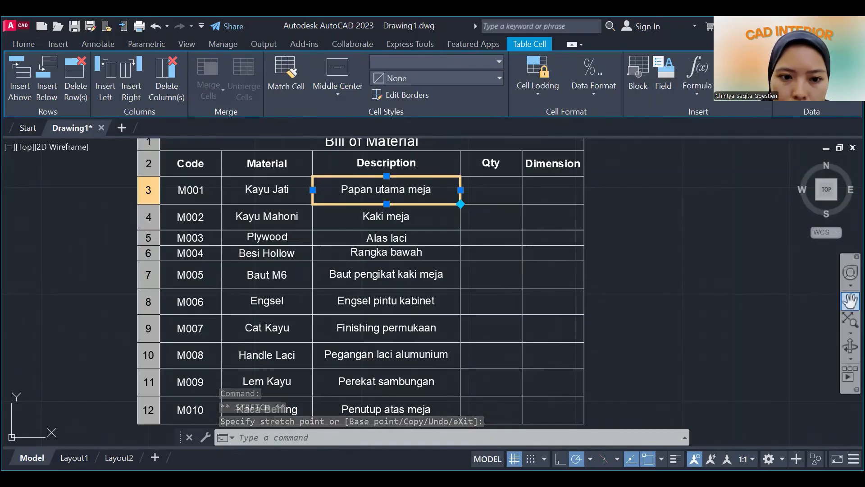
Match the format of the Papan utama meja cell onto the Rangka bawah and Alas laci cells with Match Cell.
click(850, 301)
drag(502, 237, 431, 230)
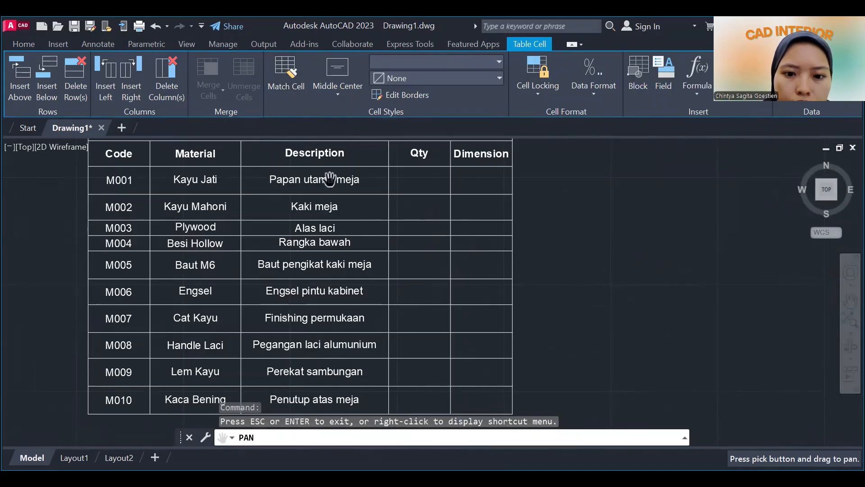
right_click(391, 181)
click(422, 192)
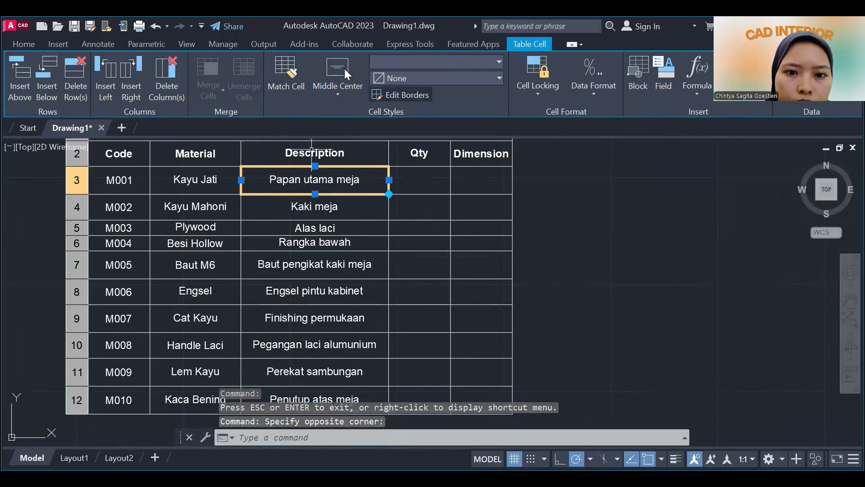
click(274, 82)
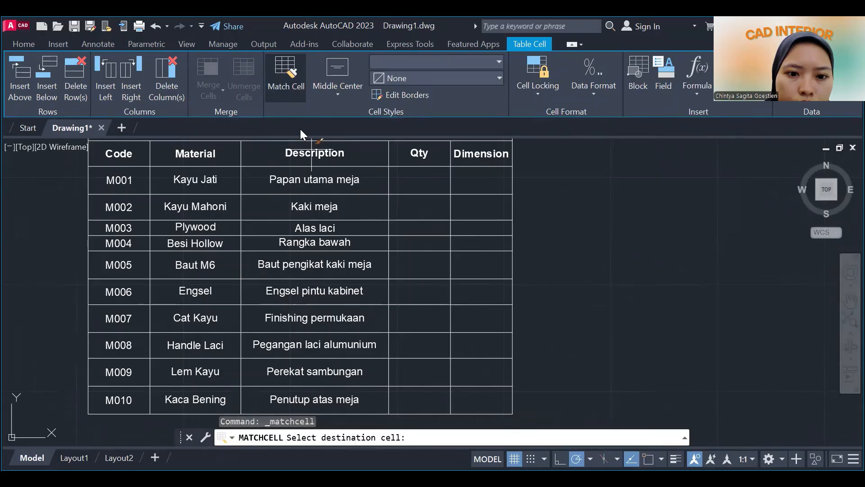
click(318, 238)
click(311, 230)
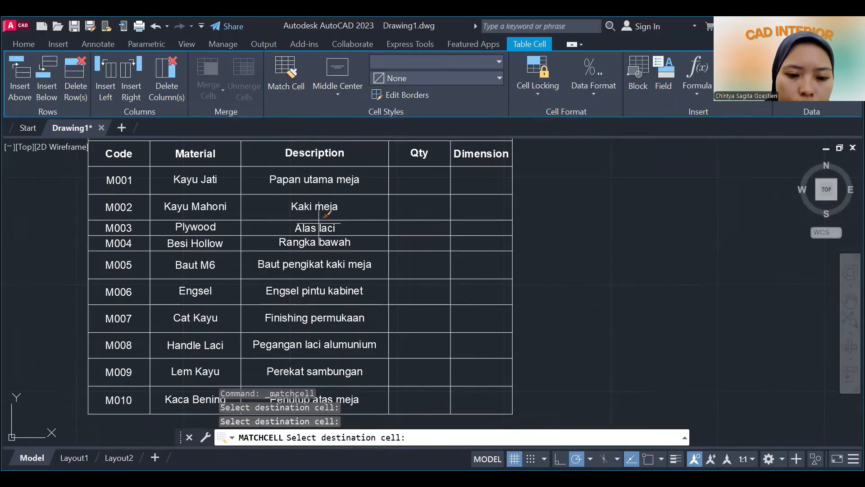
key(Return)
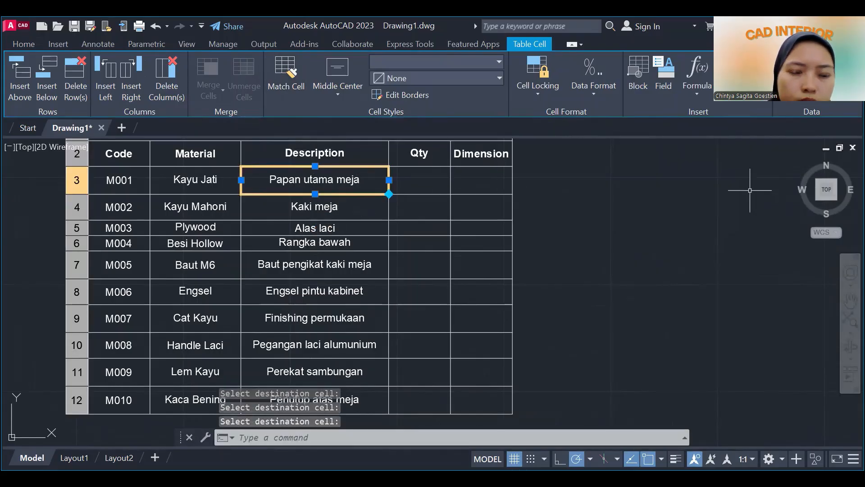
Enter 2 pcs as the quantity for M001 and 4 pcs for M002 in the Qty column.
click(850, 300)
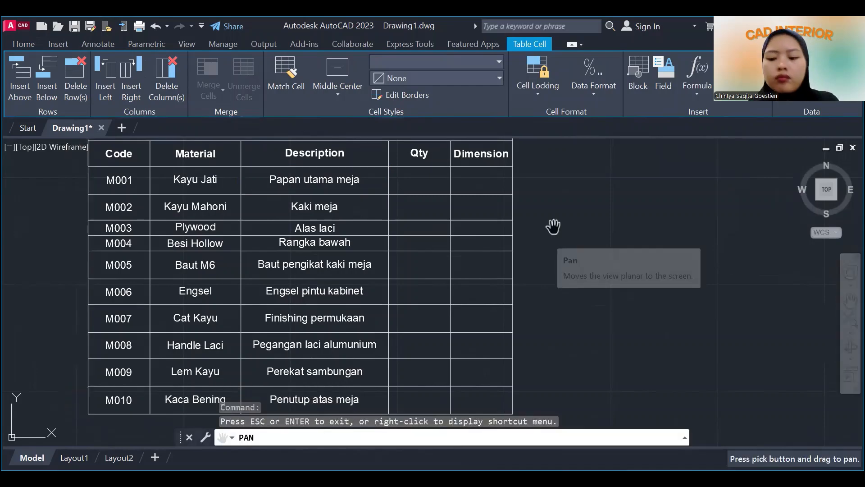
key(Escape)
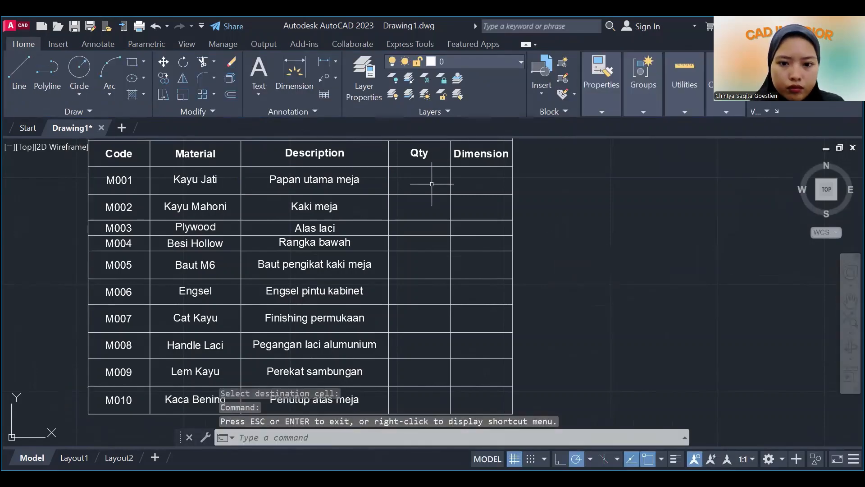
click(430, 184)
click(427, 183)
double_click(427, 184)
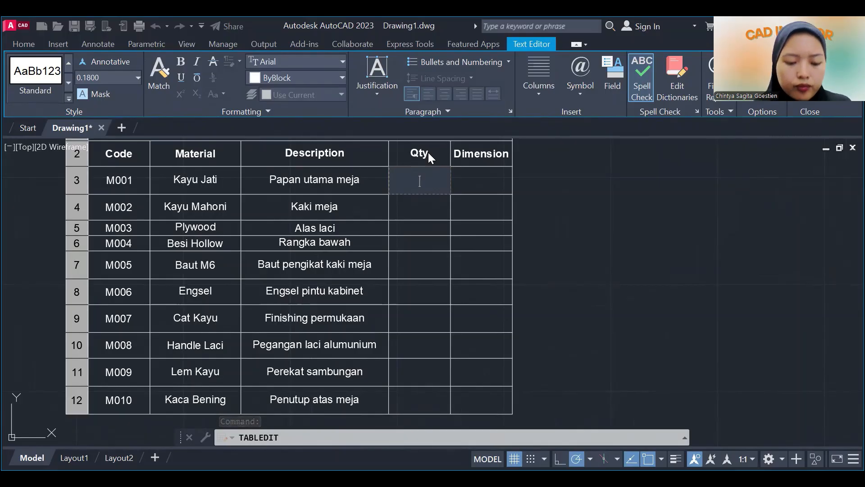
text(2 p)
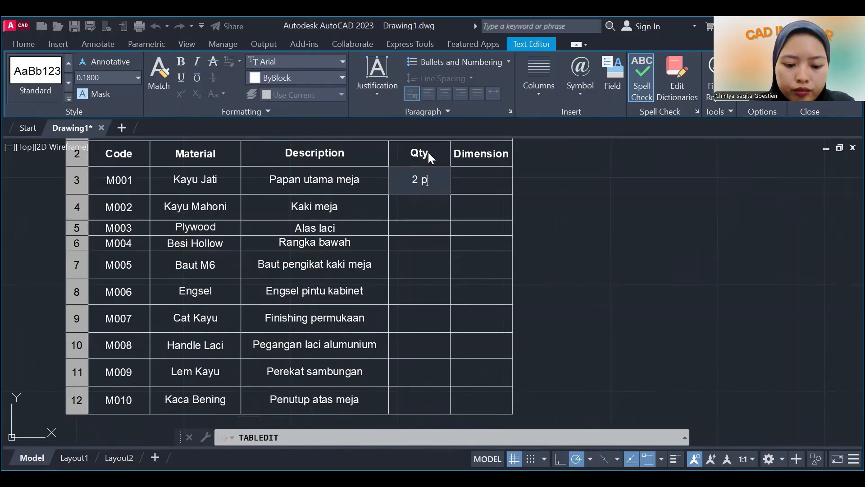
text(cs)
key(Return)
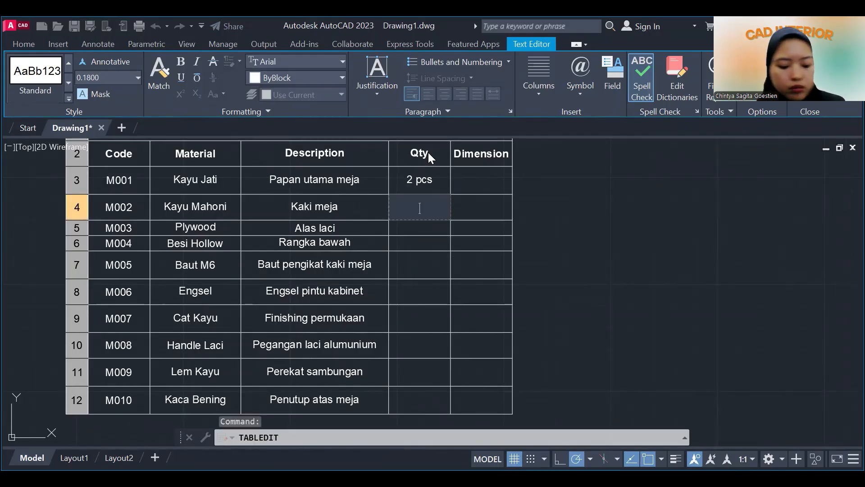
text(4 pcs)
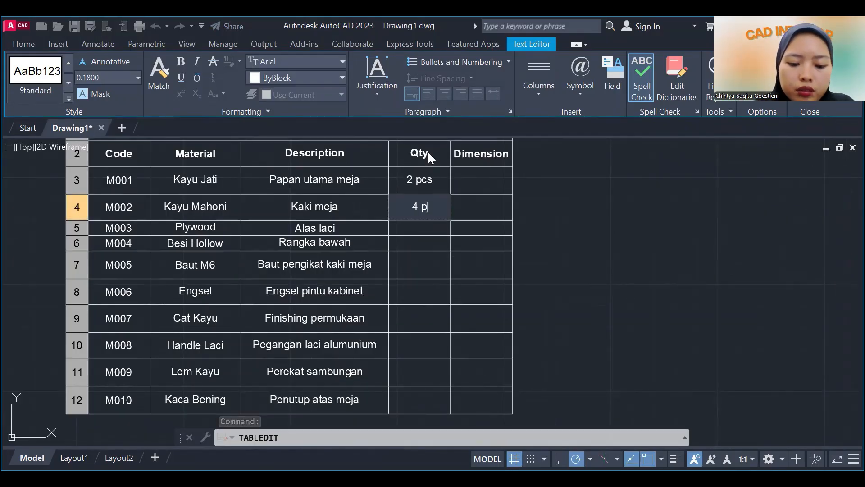
key(Return)
Enter 1 pcs as the quantity for M003 Plywood and 2 batang for M004 Besi Hollow.
text(1)
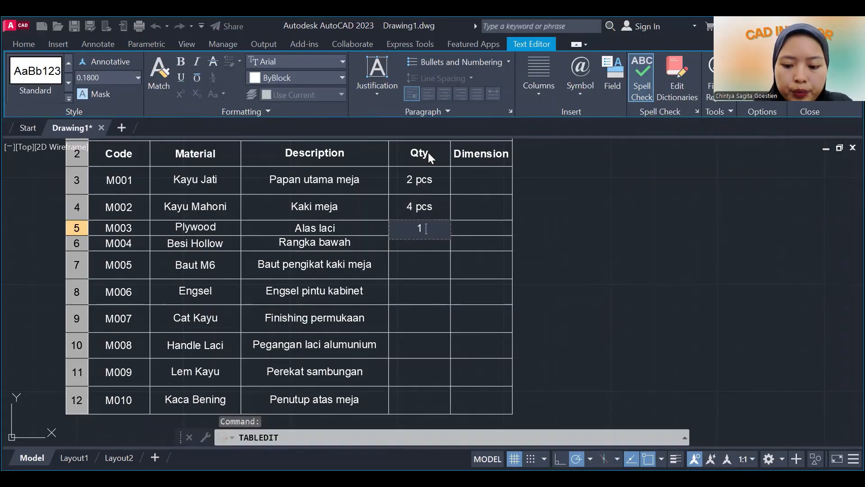
text( pcs)
key(Return)
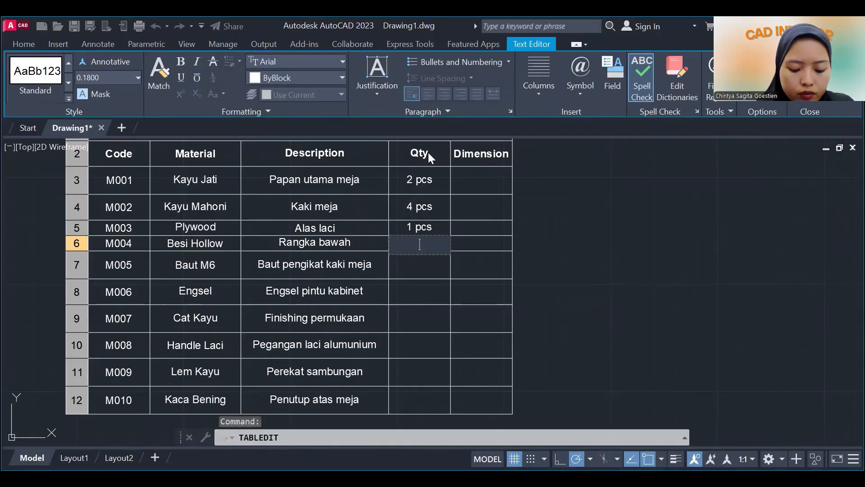
text(2 batang)
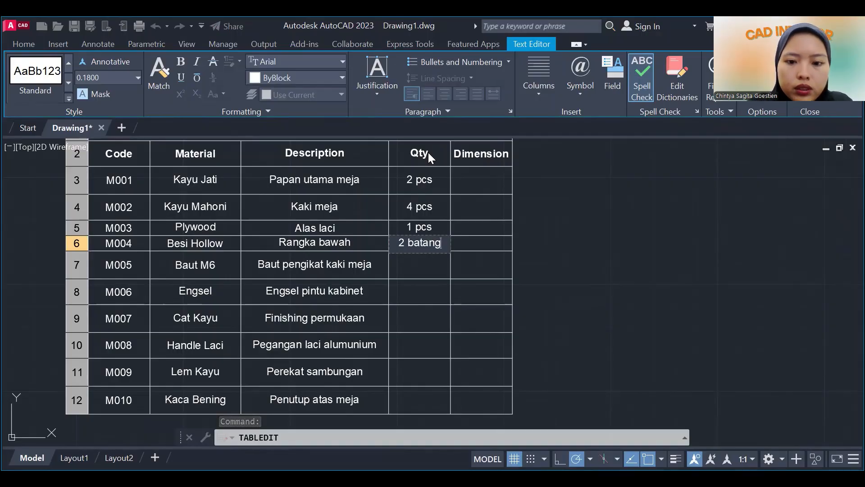
key(Return)
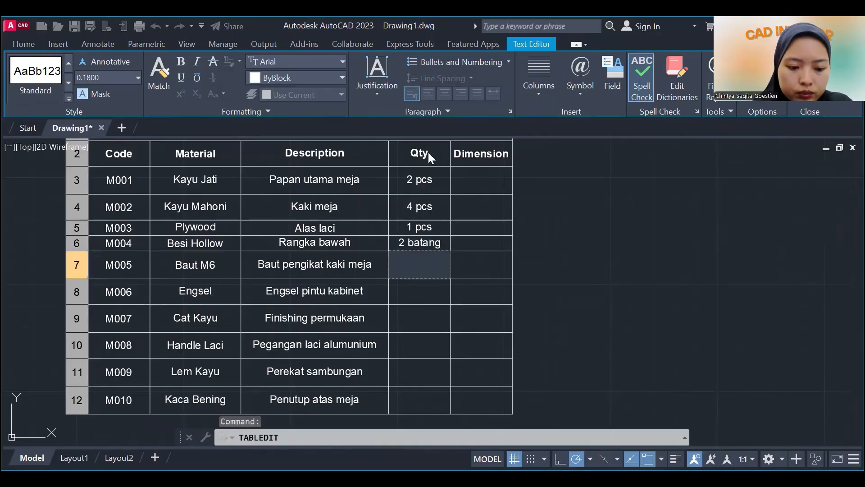
Enter 12 pcs as the quantity for M005 Baut M6 and 2 set for M006 Engsel.
text(12 pcs)
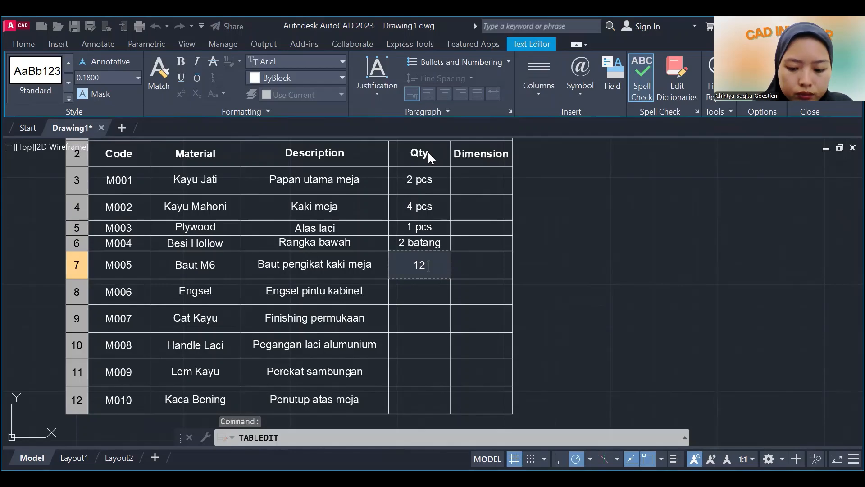
key(Return)
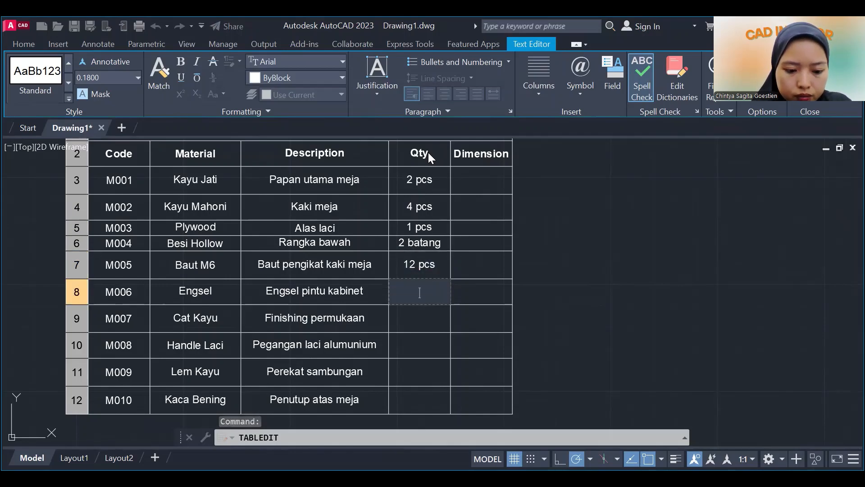
text(2 set)
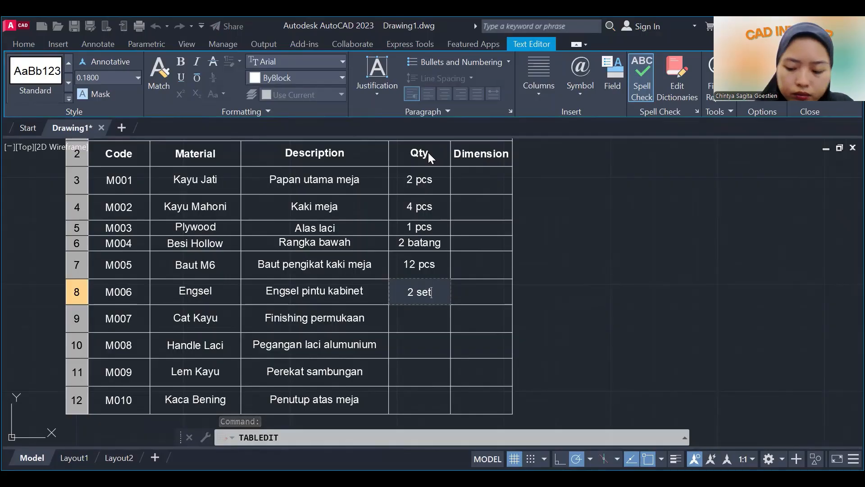
key(Return)
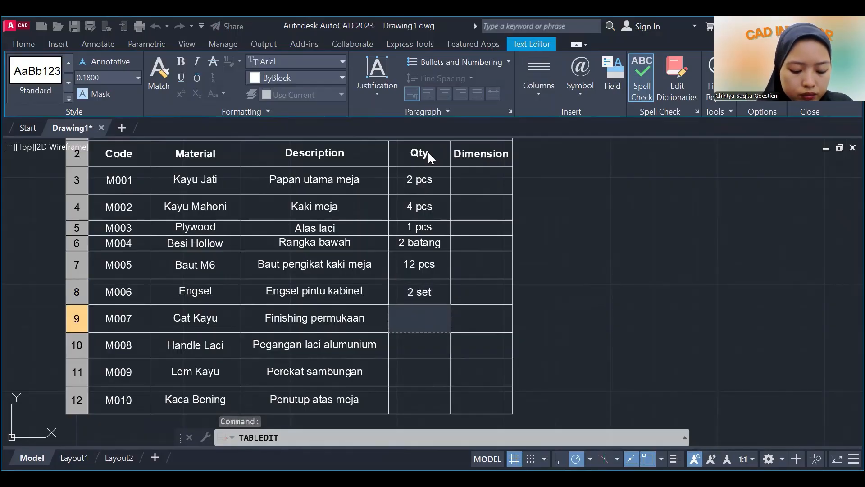
Enter 1 liter as the quantity for M007 Cat Kayu and 2 pcs for M008 Handle Laci.
text(1 li)
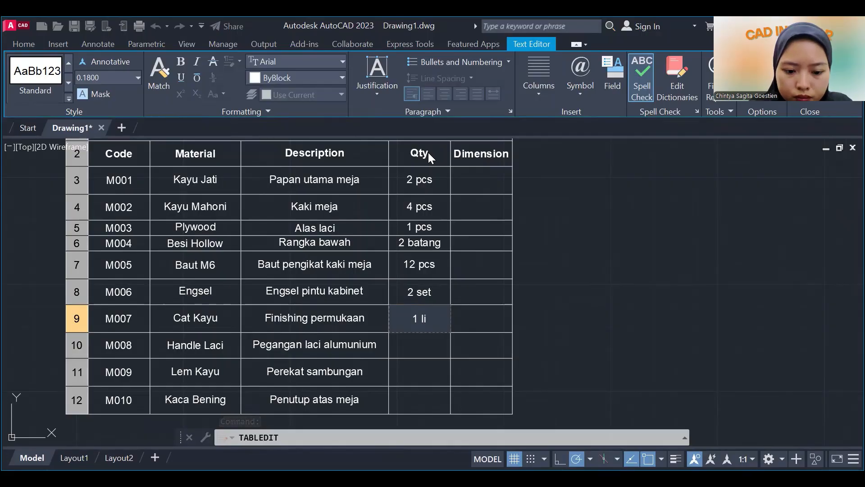
text(ter)
key(Return)
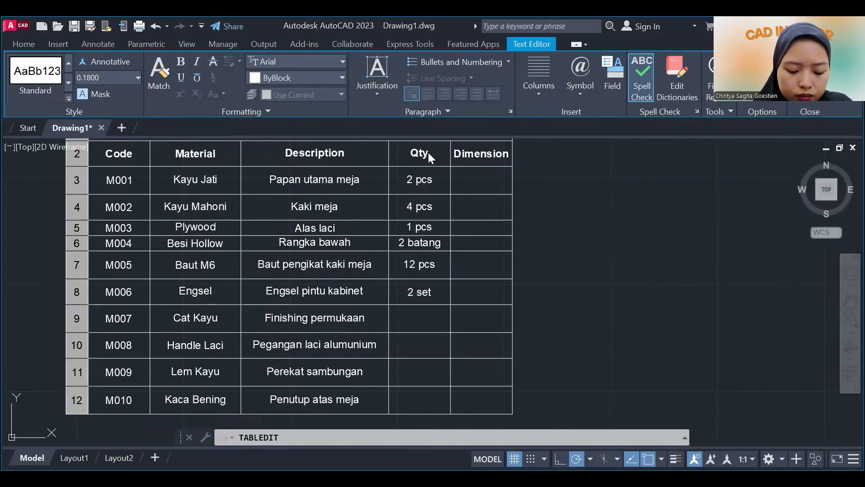
text(2 pcs)
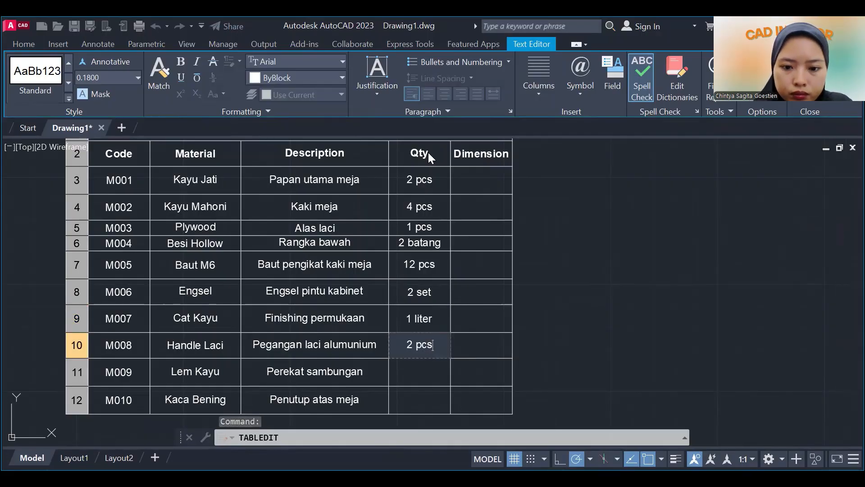
key(Return)
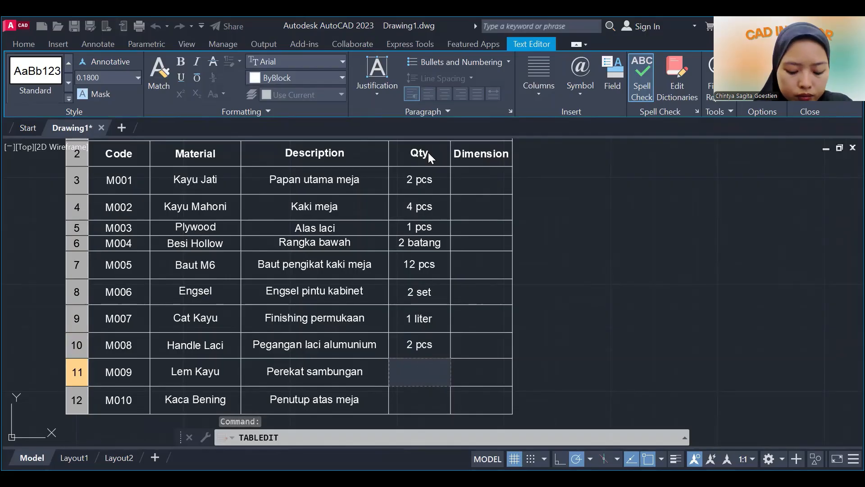
Enter 1 botol as the quantity for M009 and 1 pcs for M010, and close the cell editing.
text(1 botol)
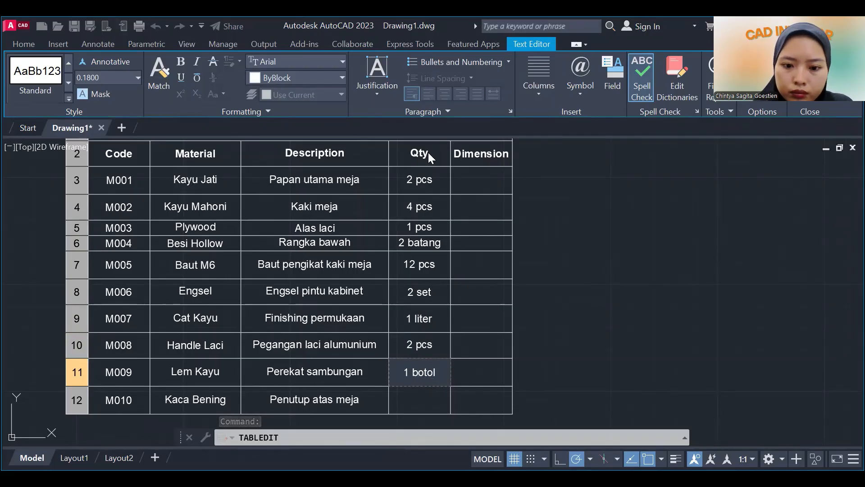
key(Return)
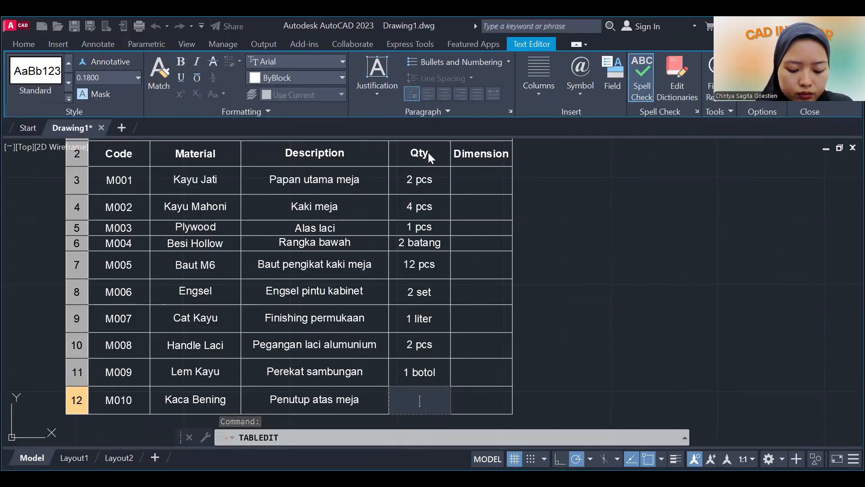
text(1 pcs)
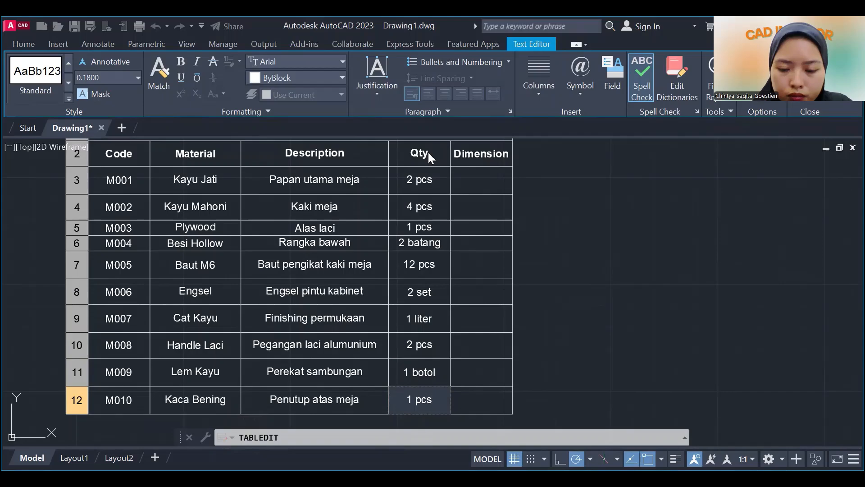
key(Tab)
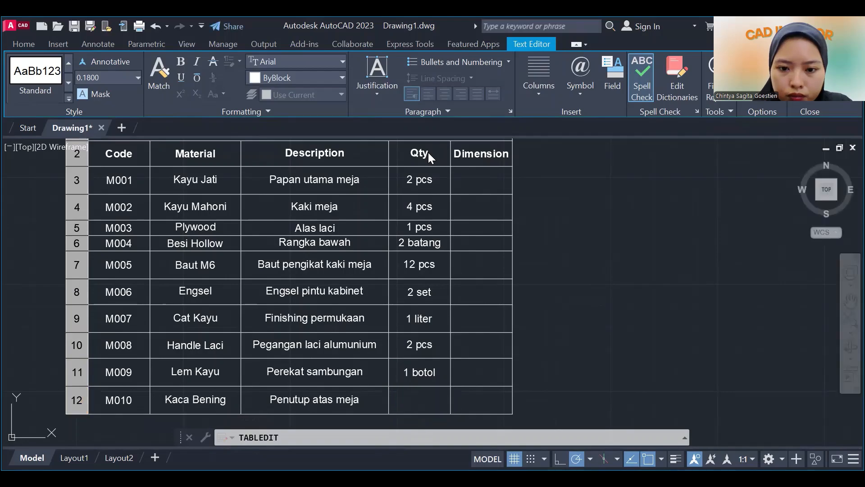
click(481, 346)
key(Up)
key(Up)
key(Up)
key(Up)
key(Up)
key(Up)
key(Up)
key(Up)
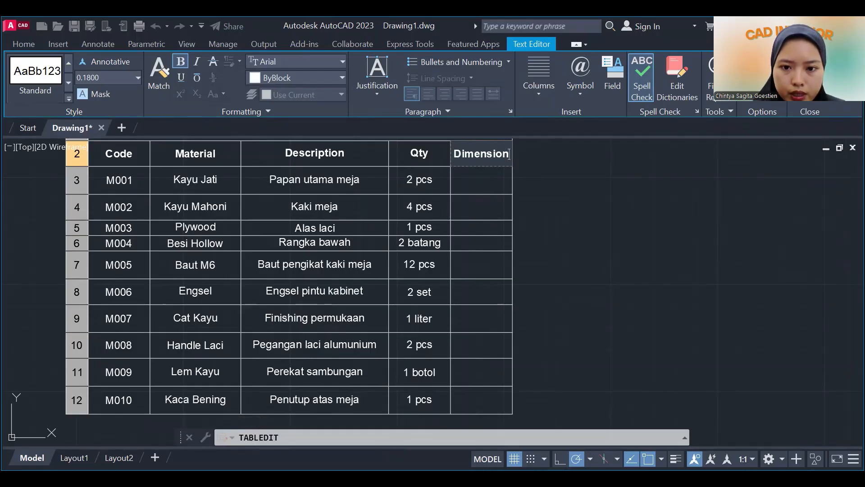
key(Escape)
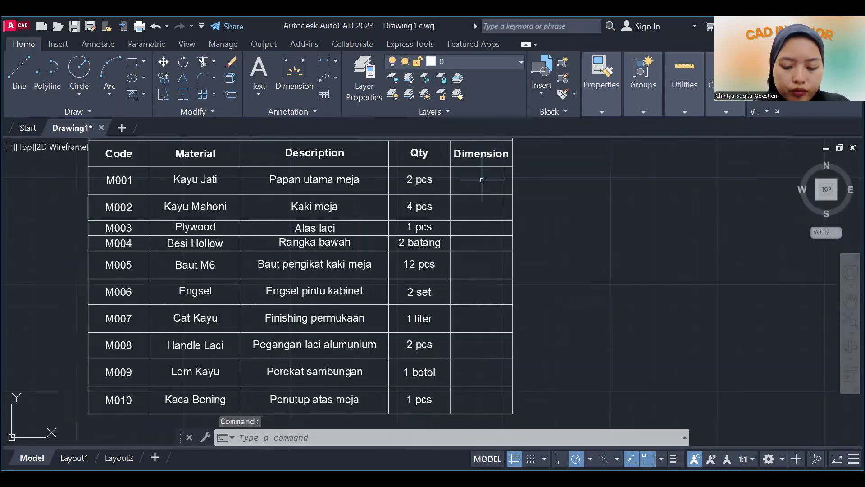
Enter 1200 x 600 x 25 mm as the dimension for M001 in the Dimension column.
double_click(482, 180)
text(1200)
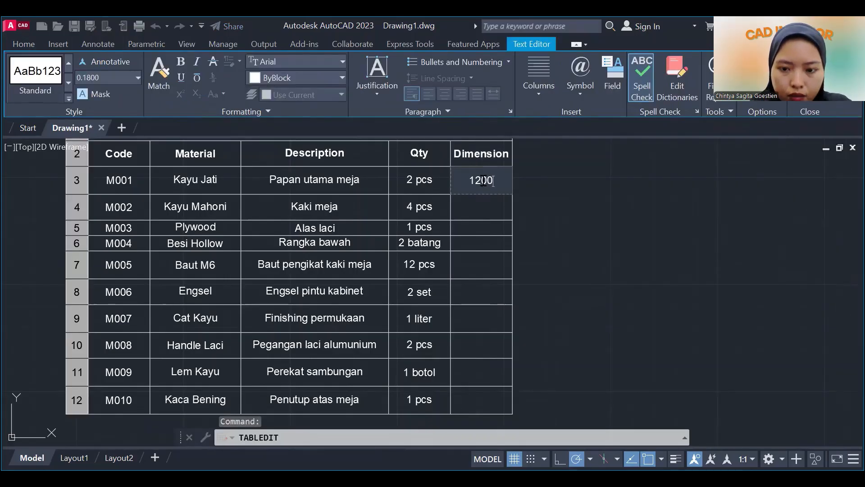
text( x )
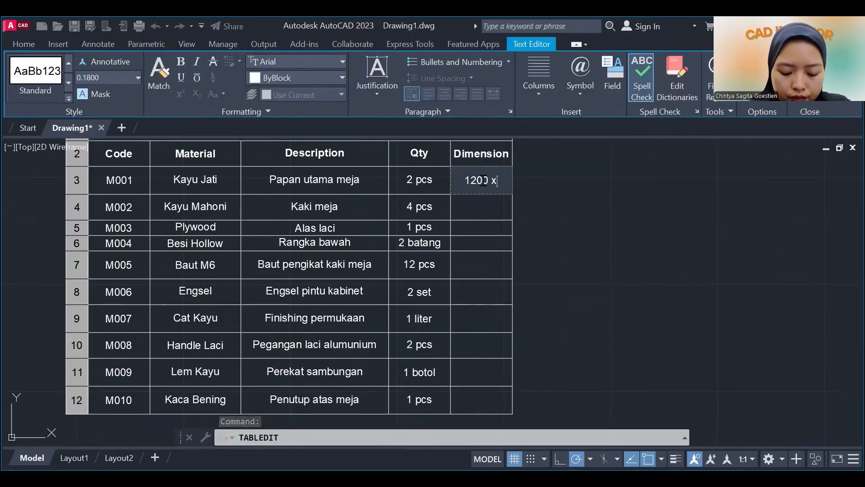
text(60)
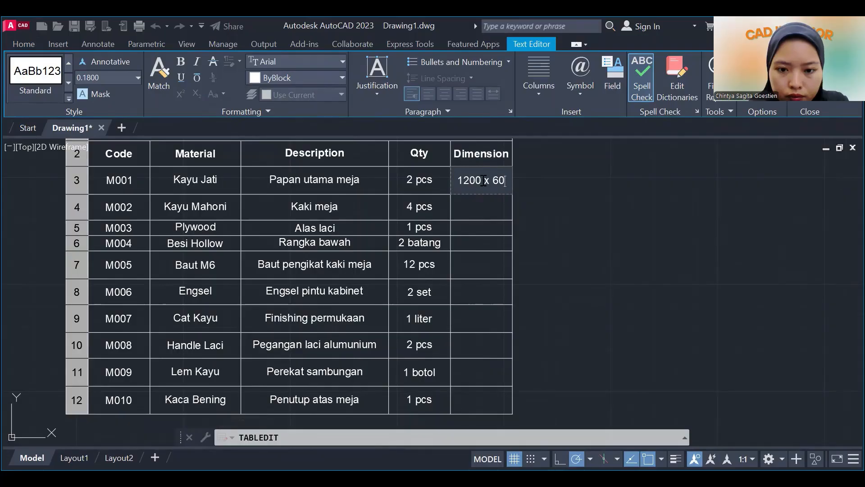
text(0 x)
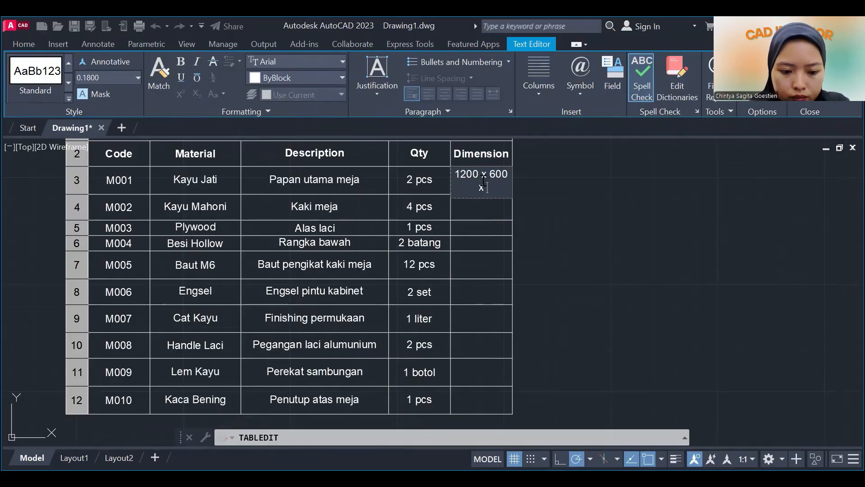
text( 25 mm)
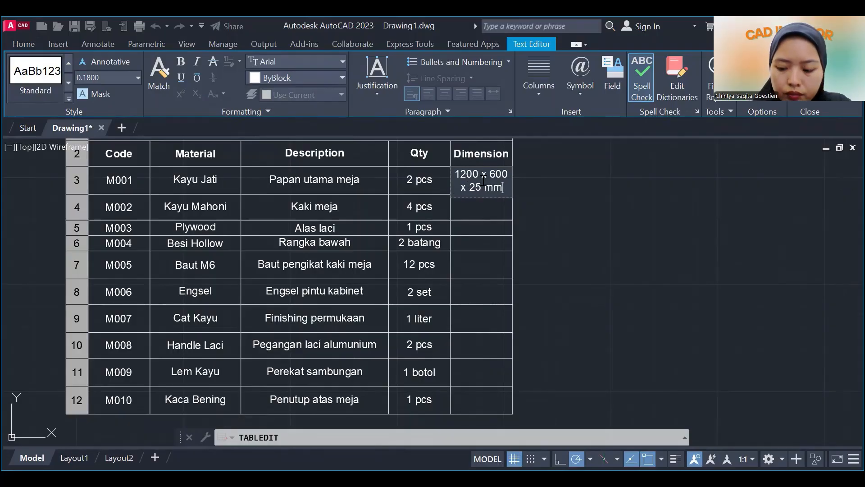
key(Return)
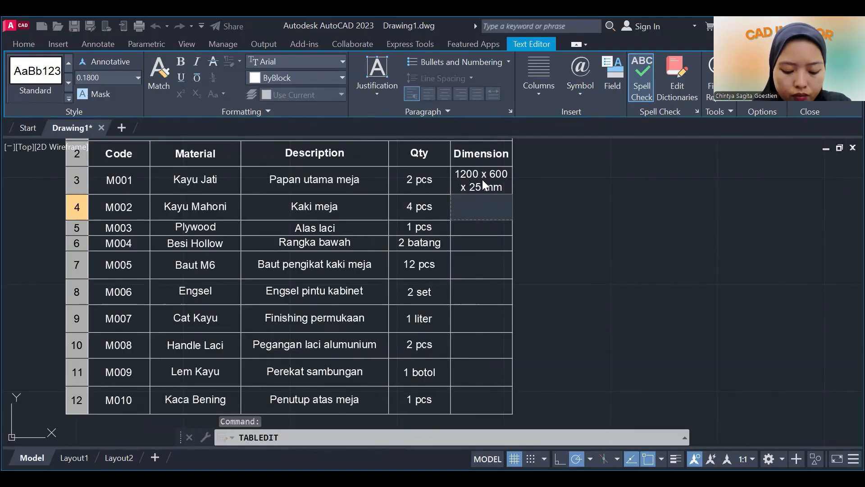
Enter 700 x 50 x 50 mm as the dimension for M002 Kayu Mahoni.
text(700)
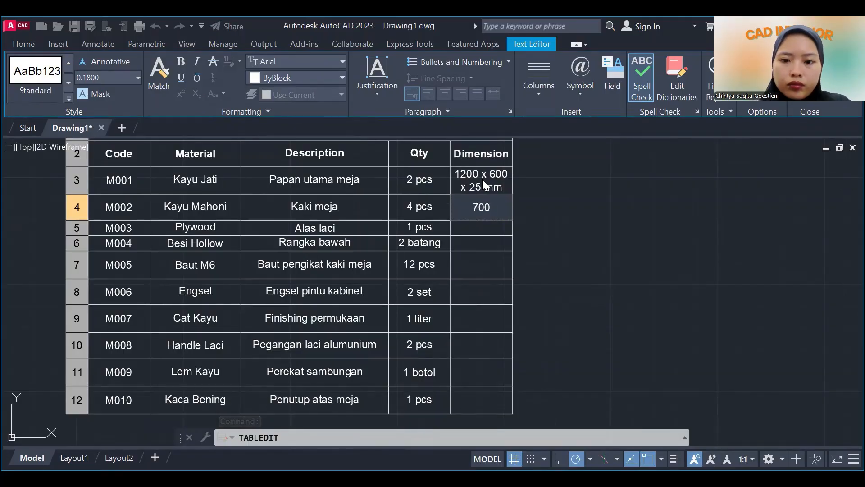
text( x)
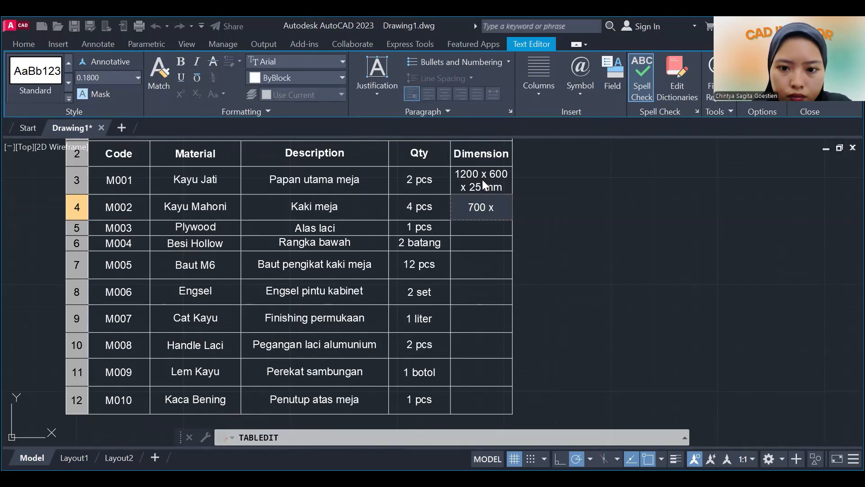
text( 5)
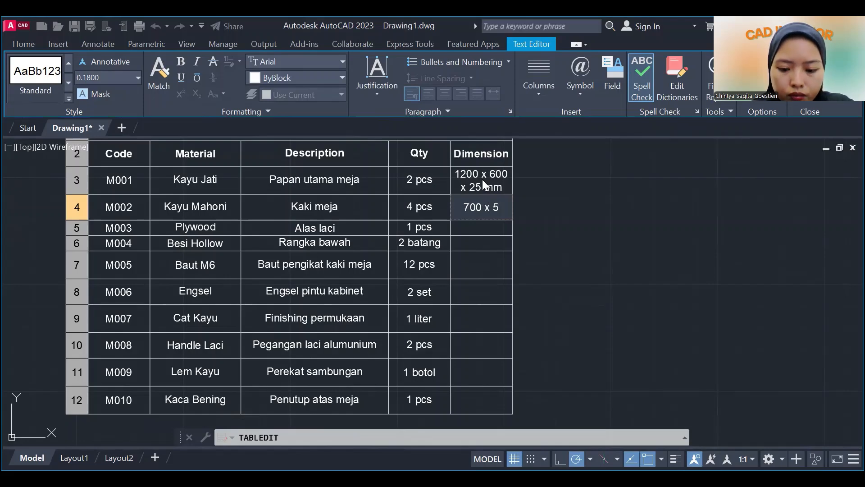
text(0 x 50 mm)
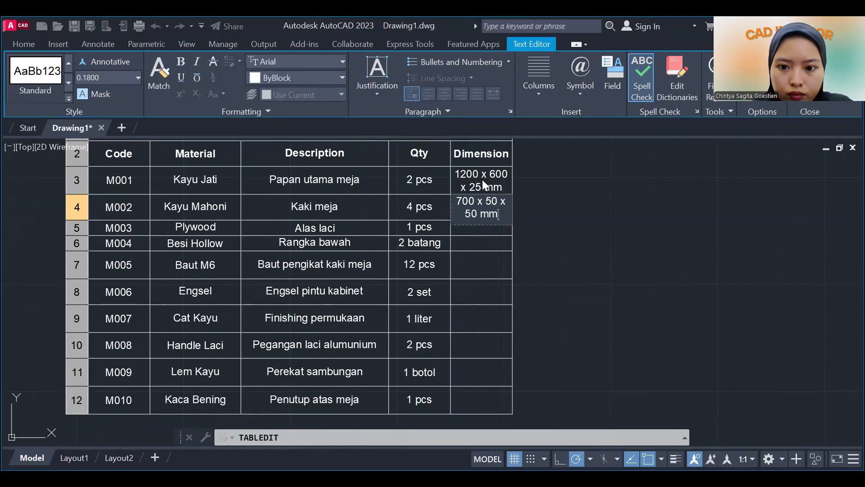
key(Down)
Enter 400 x 300 x 5 mm as the dimension for M003 Plywood.
text(400)
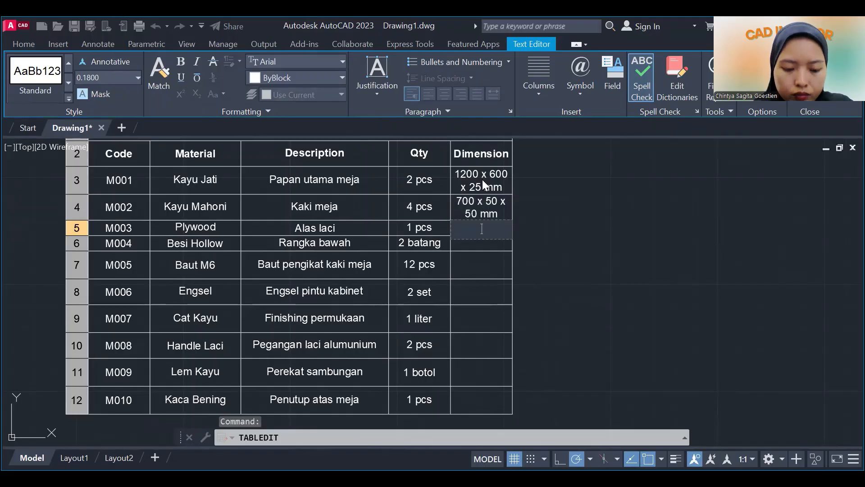
text( x )
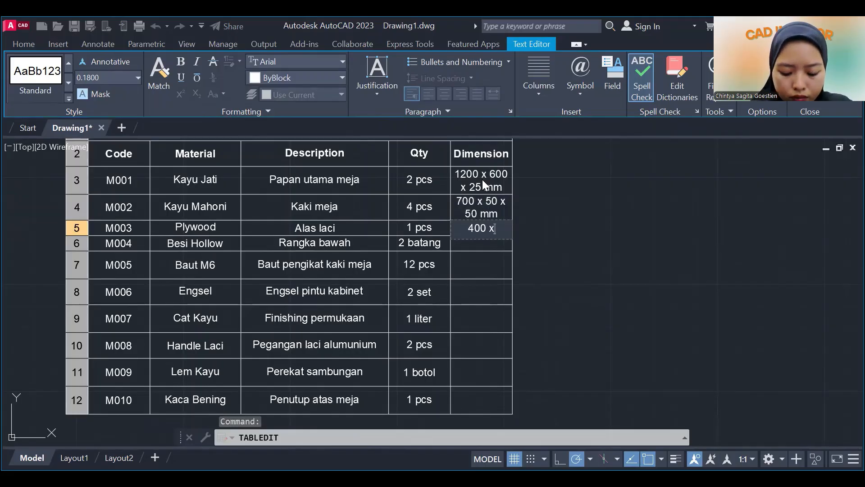
text(300)
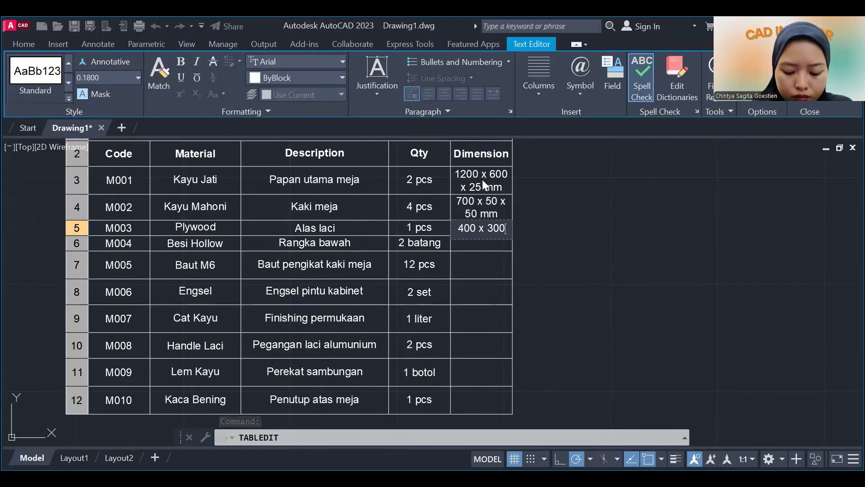
text( x 5 mm)
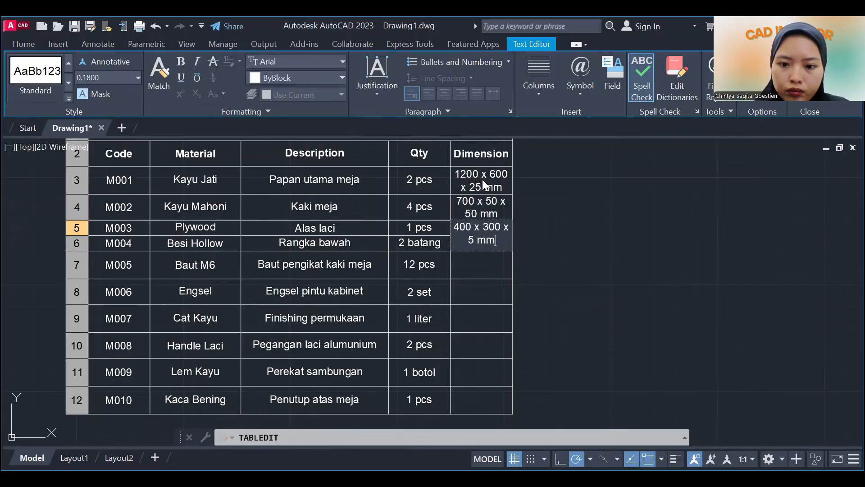
key(Down)
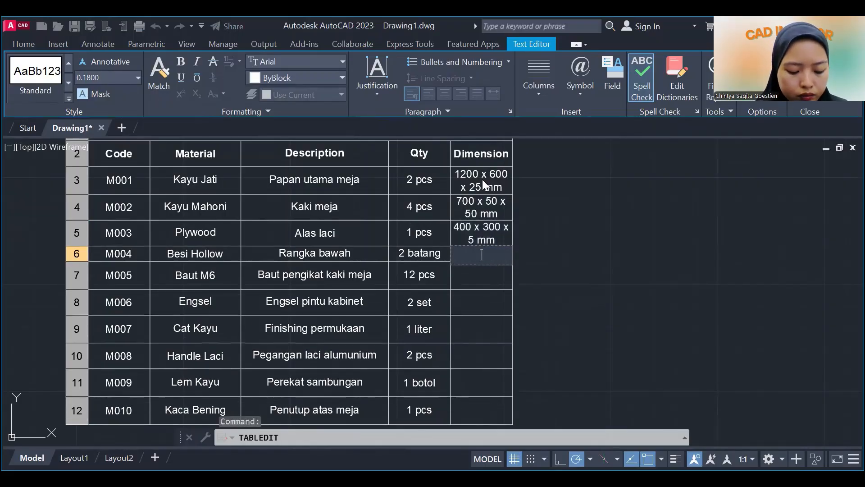
Enter 1000 x 20 x 20 mm as the dimension for M004 Besi Hollow.
text(1000)
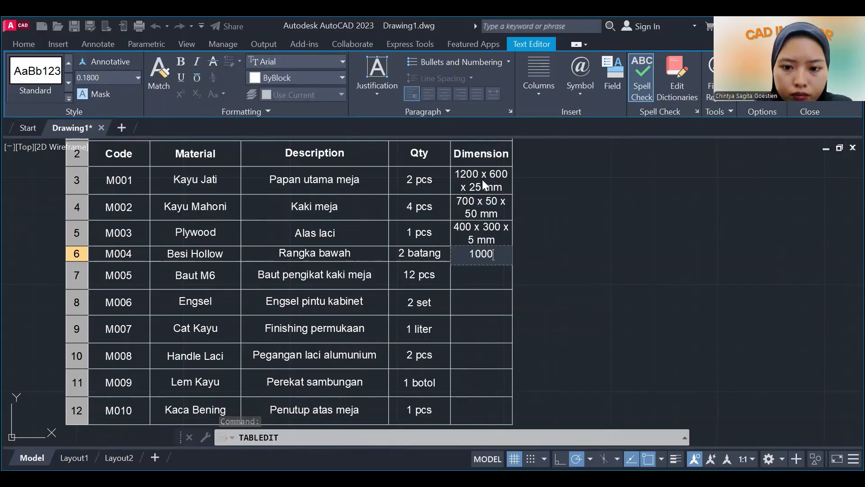
text( x 20)
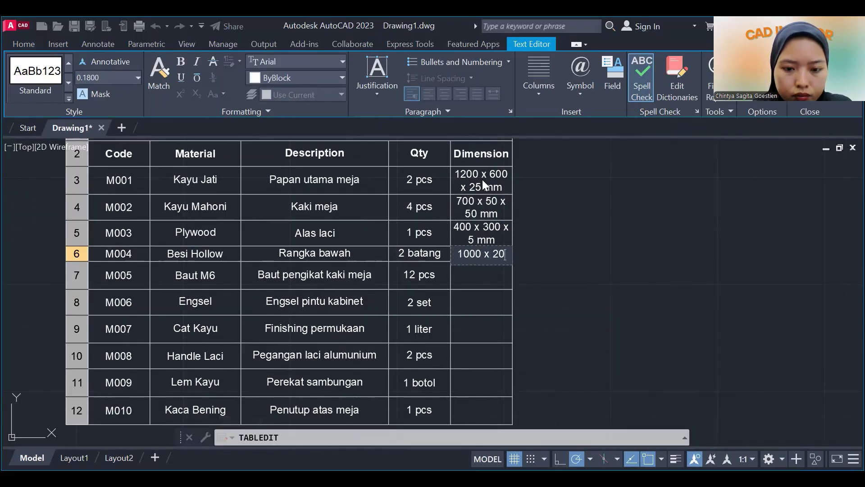
text( x 20 mm)
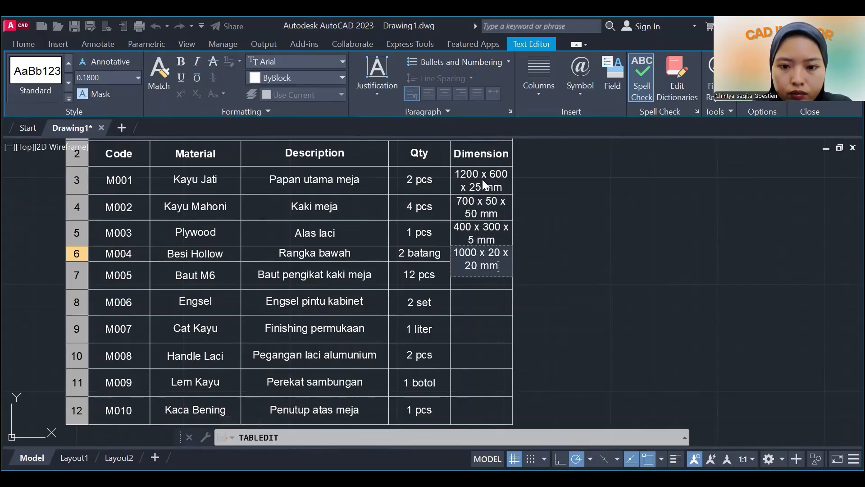
key(Return)
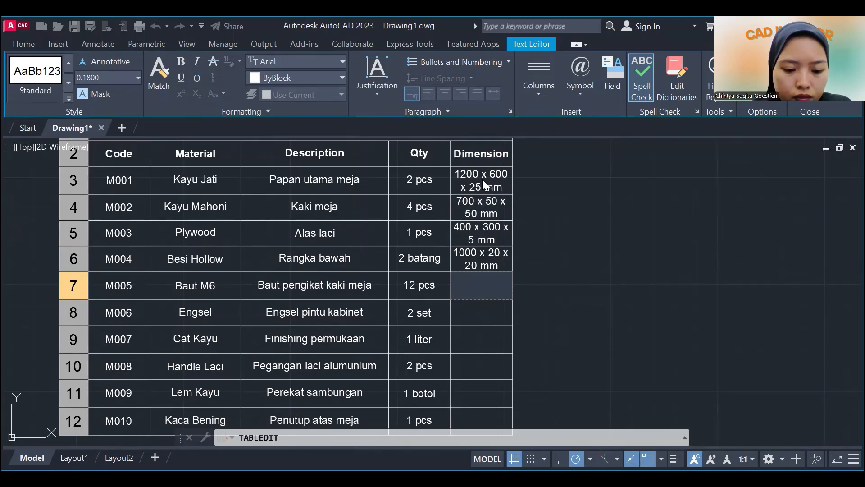
Enter 6 x 40 mm as the dimension for M005 Baut M6.
text(6)
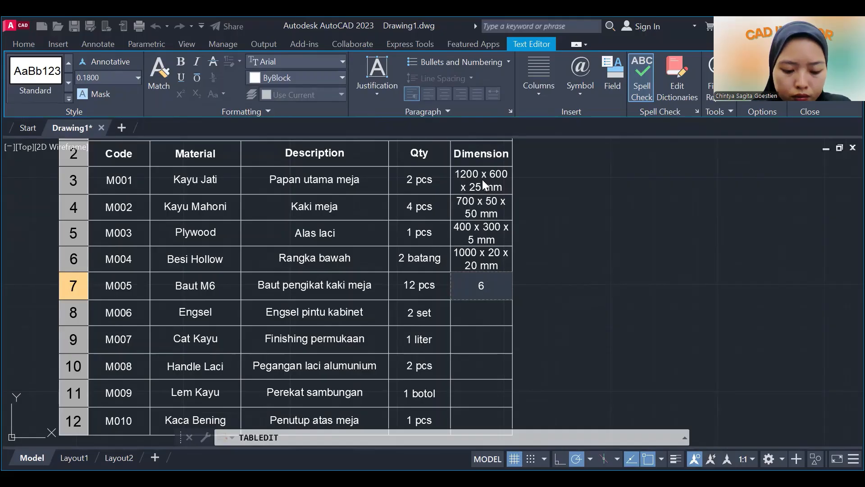
text( x)
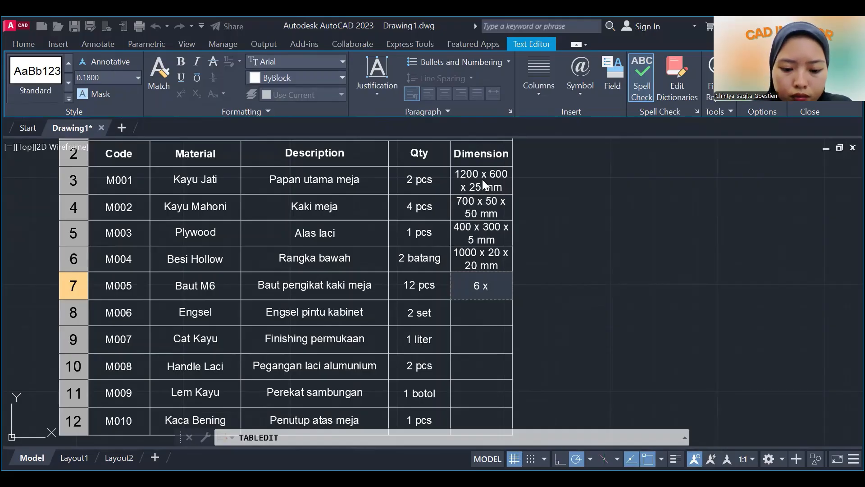
text( 40 )
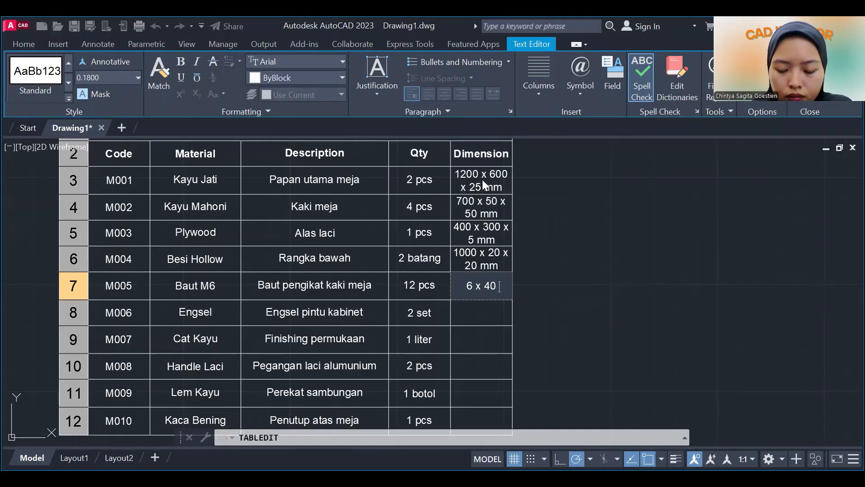
text(mm)
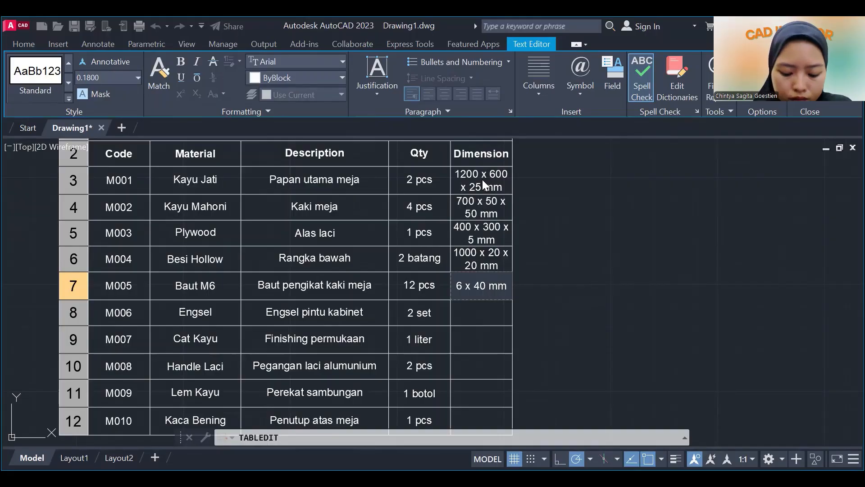
key(Return)
Enter 35 mm as the dimension for M006 Engsel and a dash (-) for M007 Cat Kayu.
text(35 )
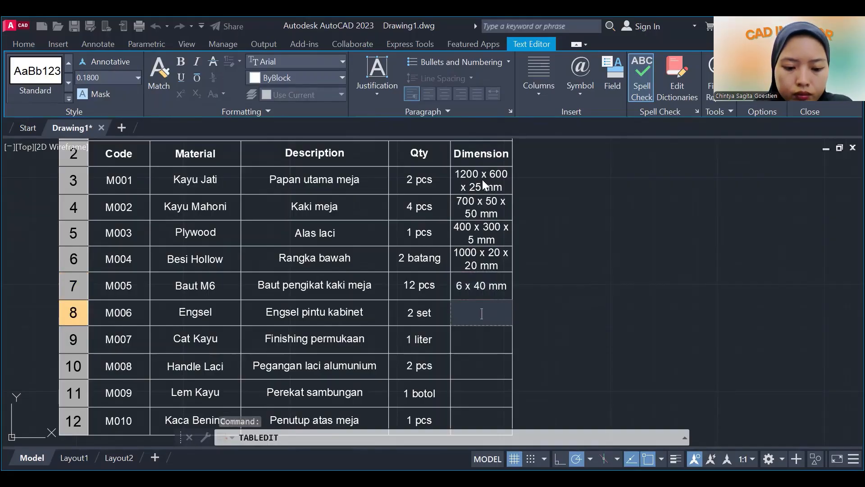
text(mm)
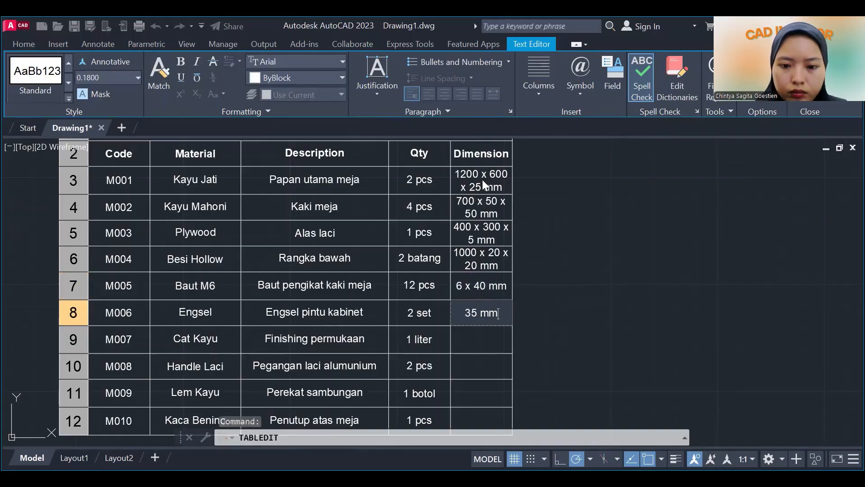
key(Return)
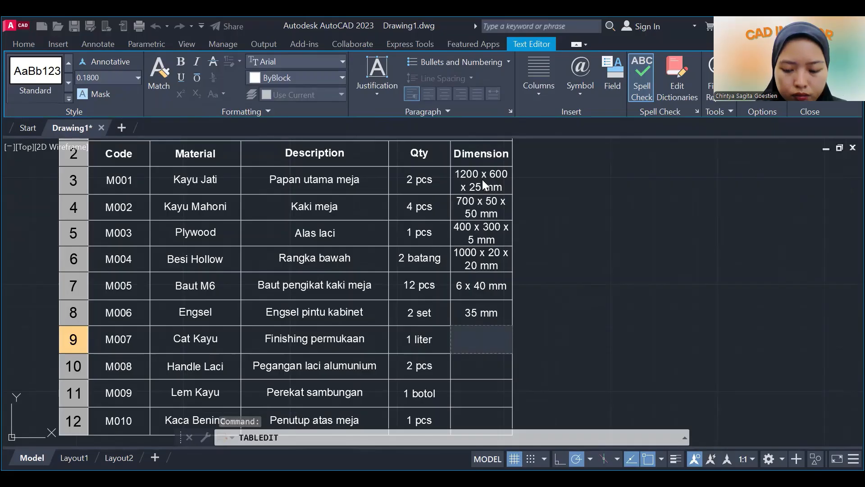
text(-)
key(Return)
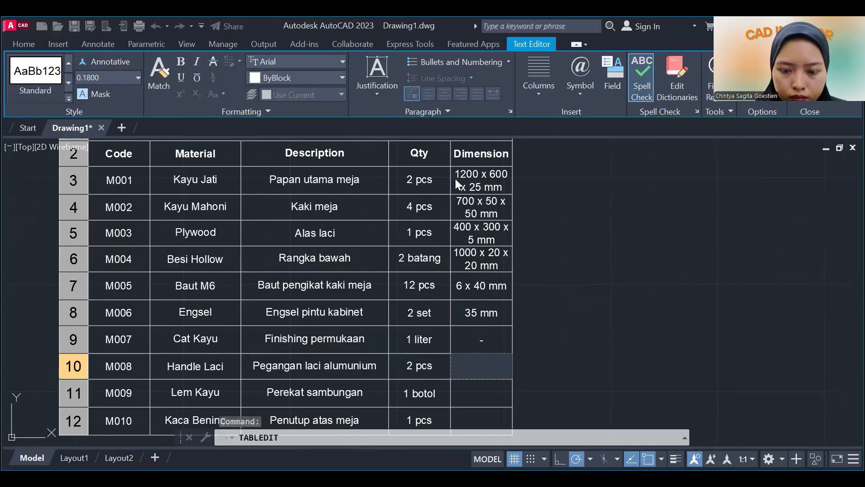
Enter 100 mm as the dimension for M008 Handle Laci and 250 ml for M009 Lem Kayu.
text(100 mm)
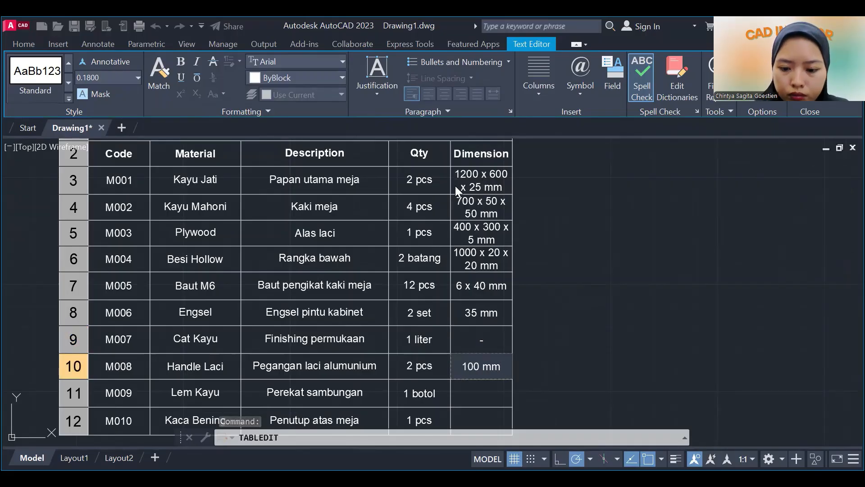
key(Return)
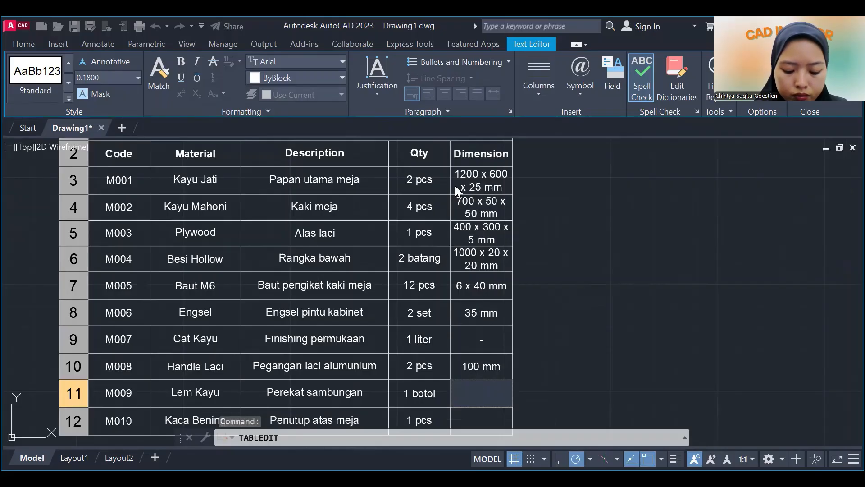
text(2)
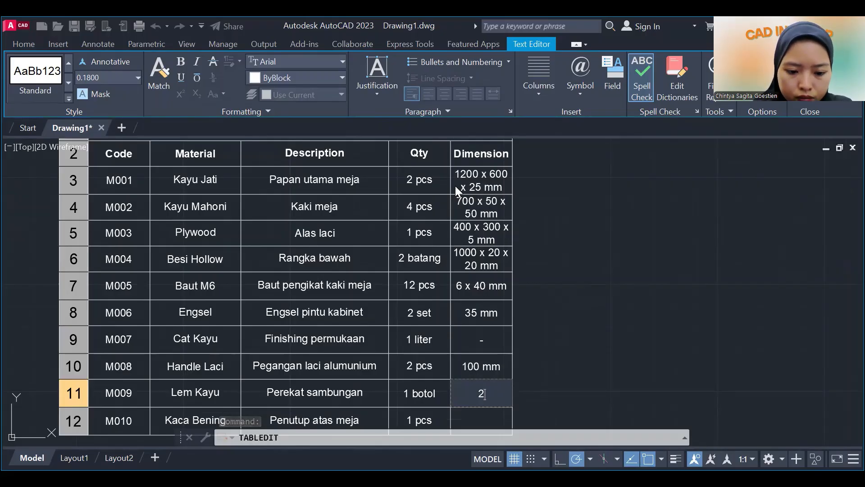
text(50 ml)
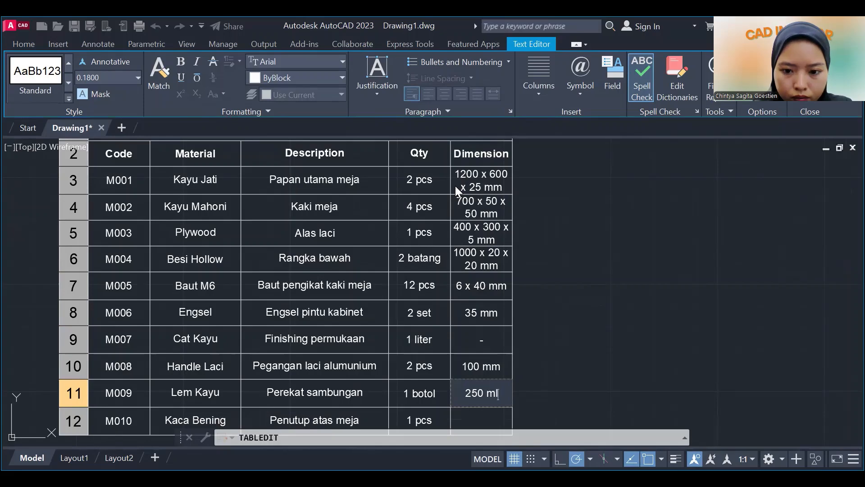
key(Return)
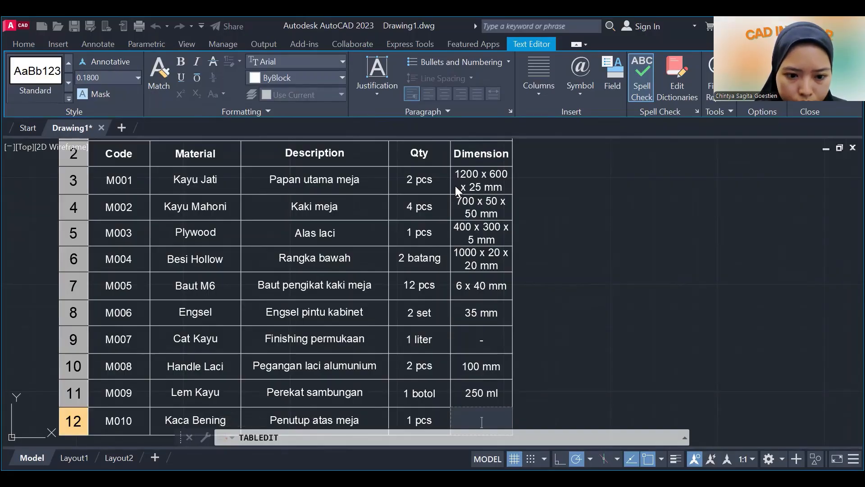
Enter 1200 x 600 x 6mm as the dimension for M010 Kaca Bening and close the cell editing.
key(Up)
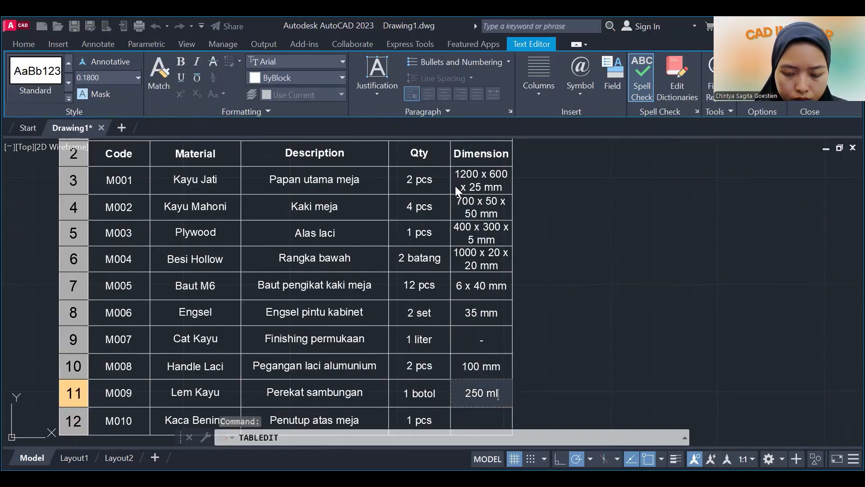
key(Down)
text(120)
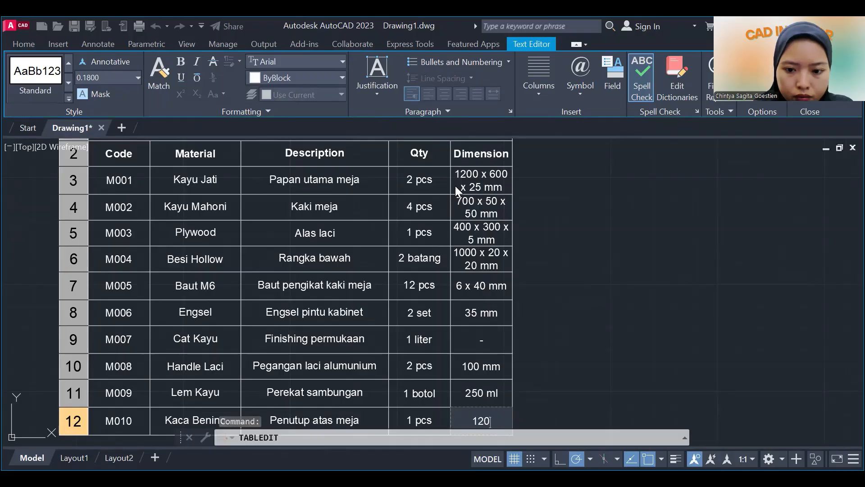
text(0)
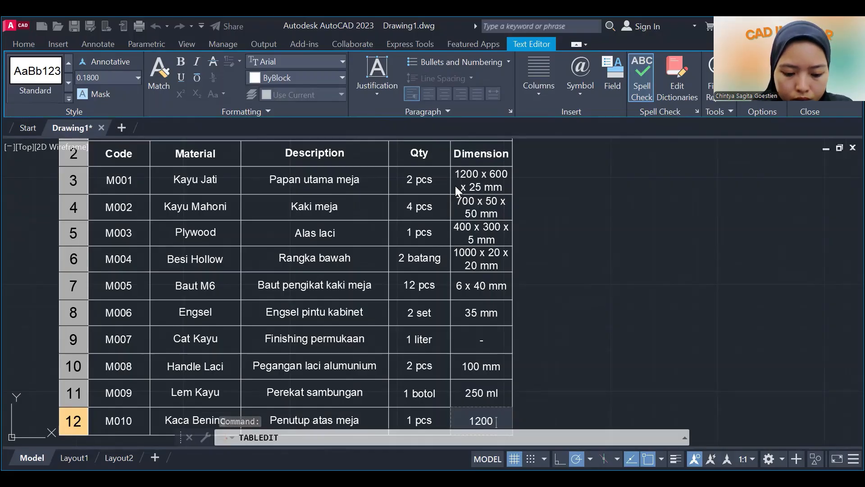
text( x 600)
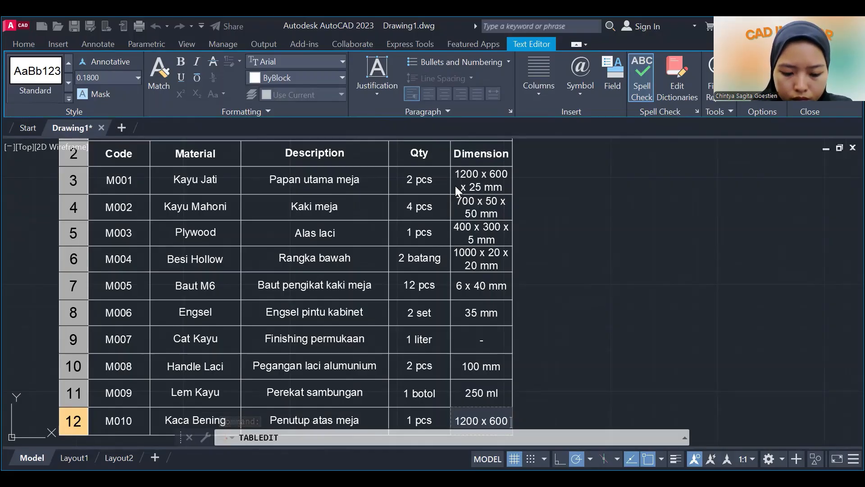
text( x 6mm)
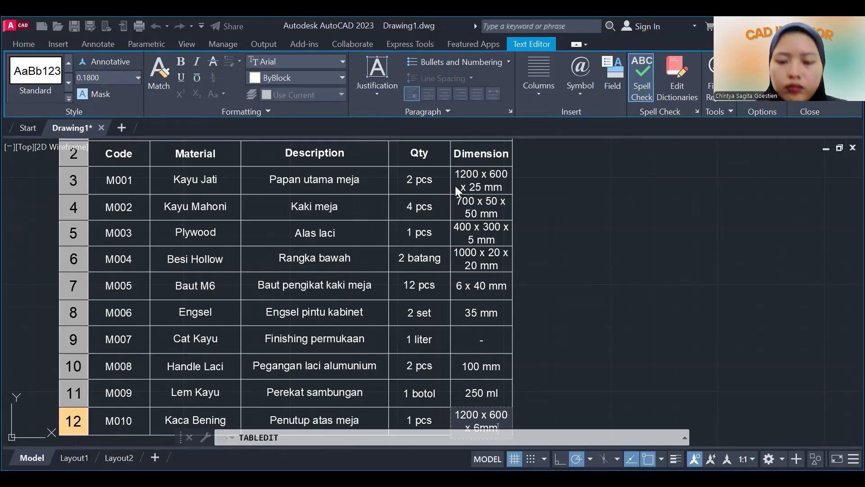
key(Escape)
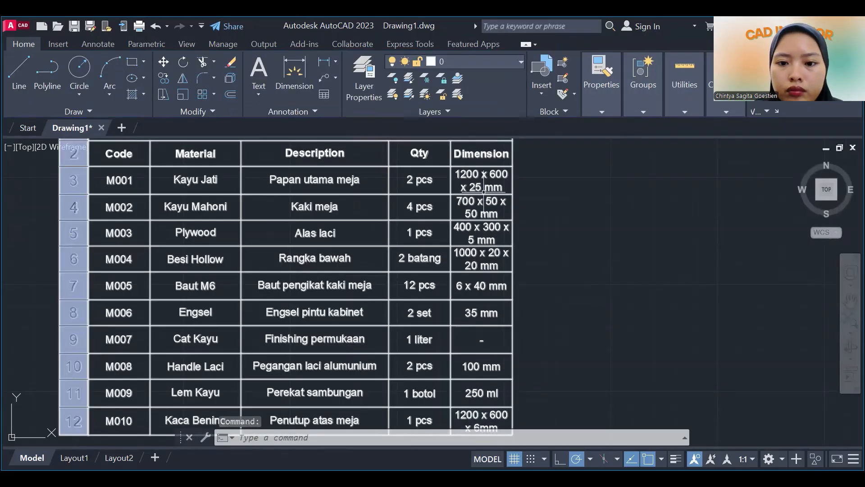
Widen the Dimension column to nearly twice its width so every dimension fits on one line, and deselect the table.
click(483, 187)
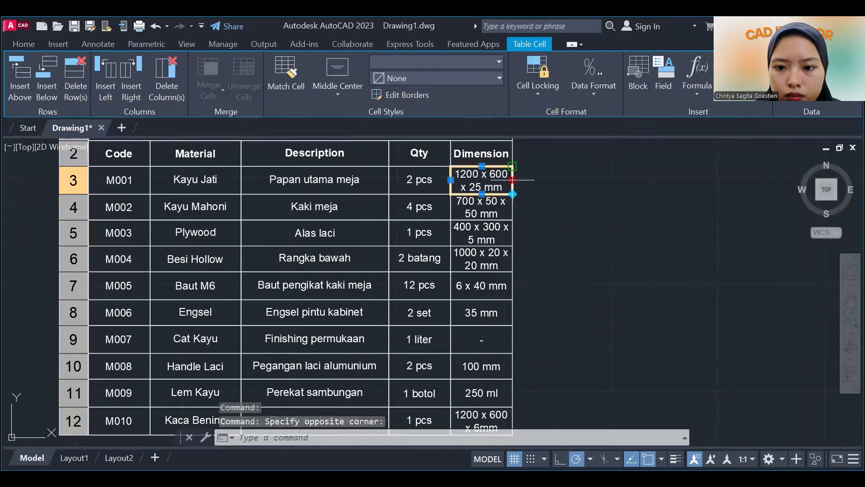
drag(512, 179, 568, 180)
click(654, 240)
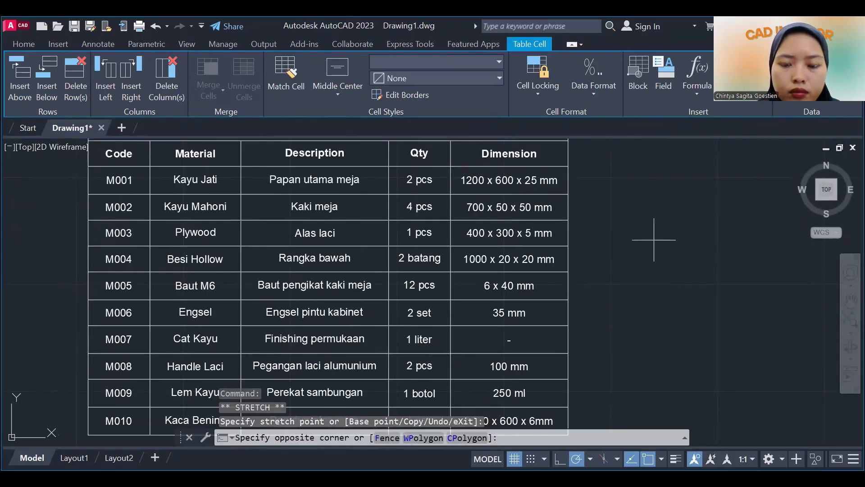
scroll(654, 240, down, 2)
mouse_move(654, 239)
middle_down()
mouse_move(575, 278)
mouse_move(619, 244)
middle_up()
right_click(619, 244)
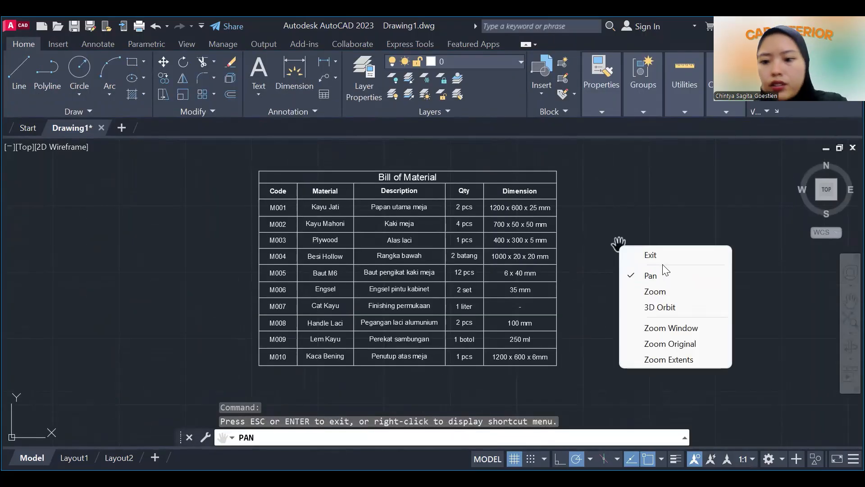
click(665, 255)
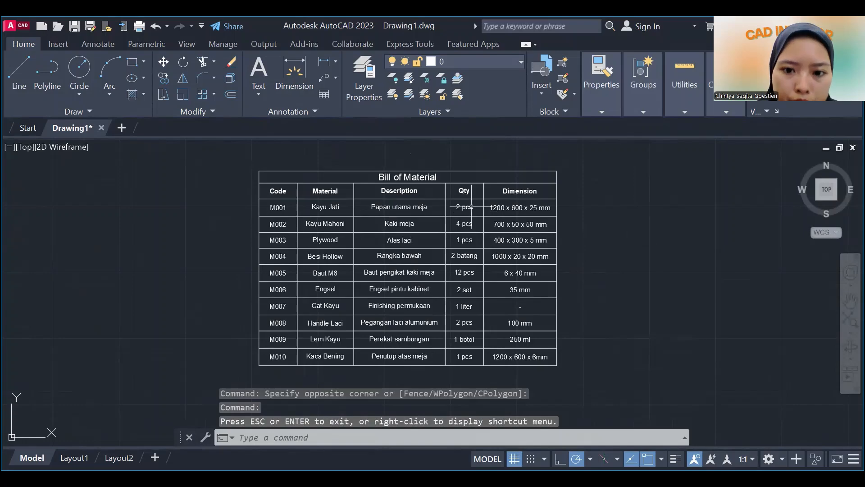
click(538, 180)
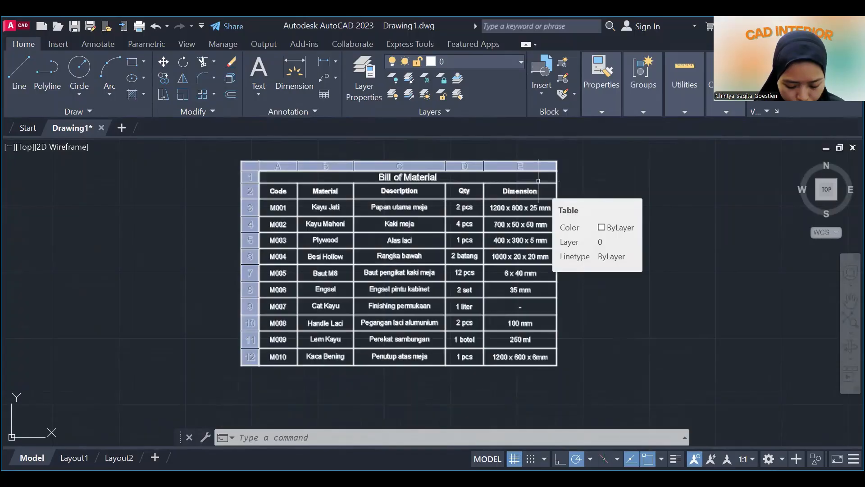
key(Escape)
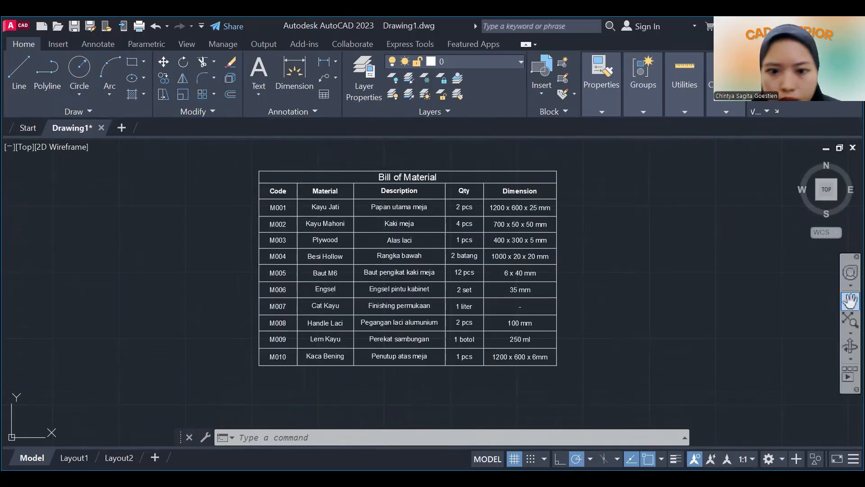
click(850, 301)
drag(314, 363, 340, 264)
scroll(261, 304, down, 2)
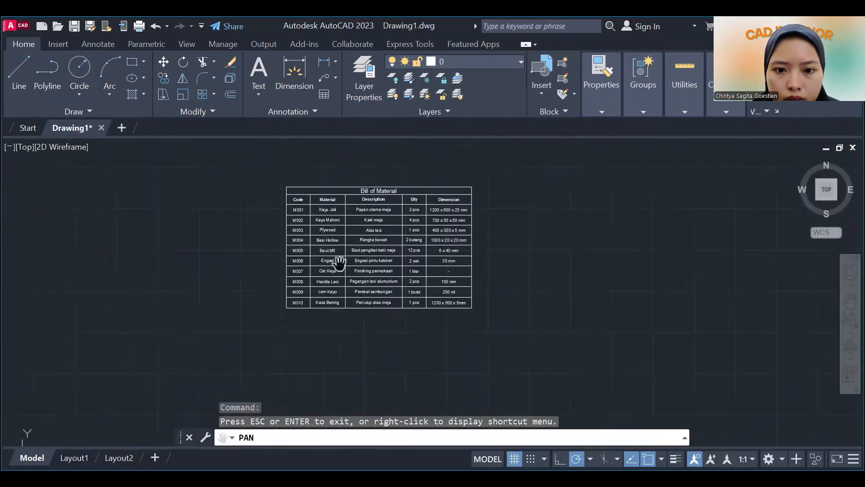
Examine the completed Bill of Material table up close, then the slanted and rotated text samples elsewhere in the drawing.
scroll(390, 244, up, 2)
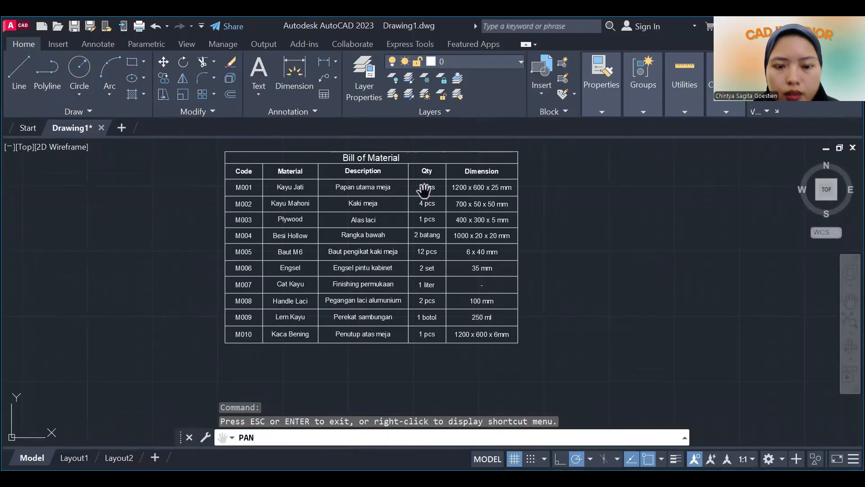
drag(424, 190, 435, 215)
scroll(527, 266, up, 2)
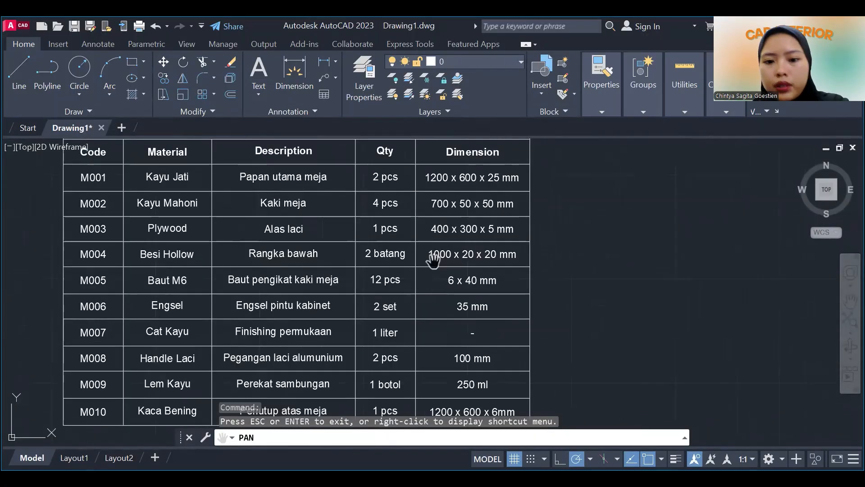
scroll(498, 234, down, 10)
scroll(507, 234, down, 4)
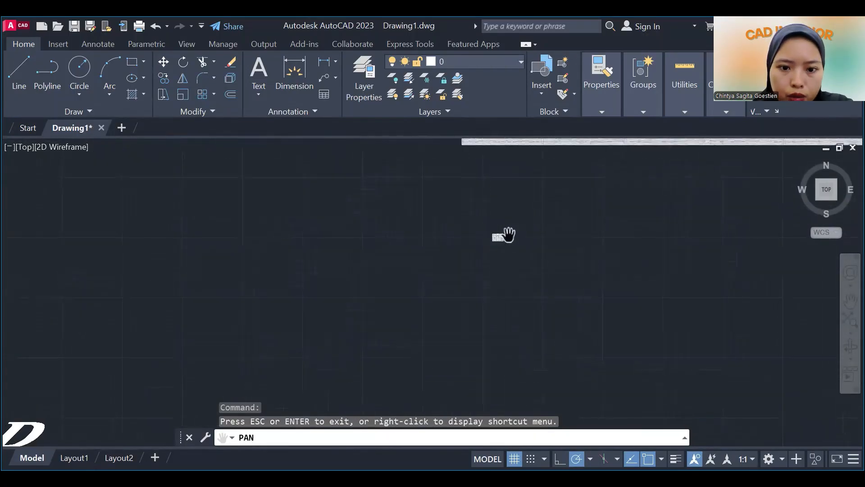
scroll(485, 249, down, 9)
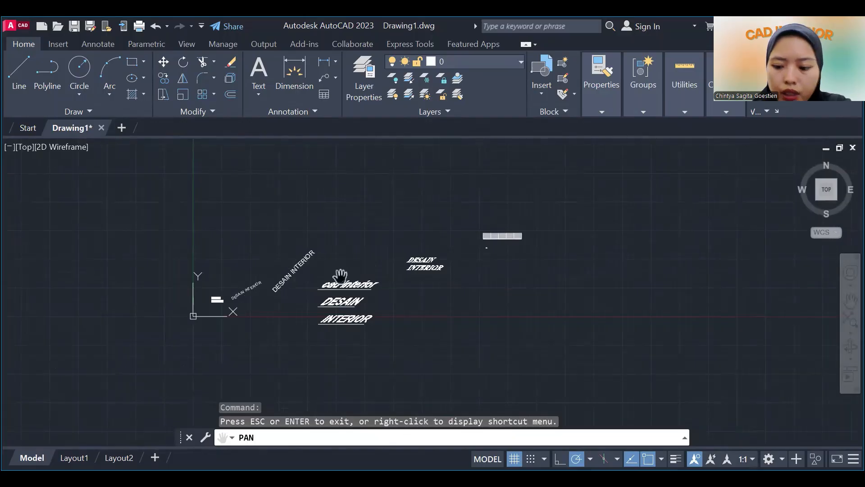
key(Escape)
scroll(514, 244, up, 2)
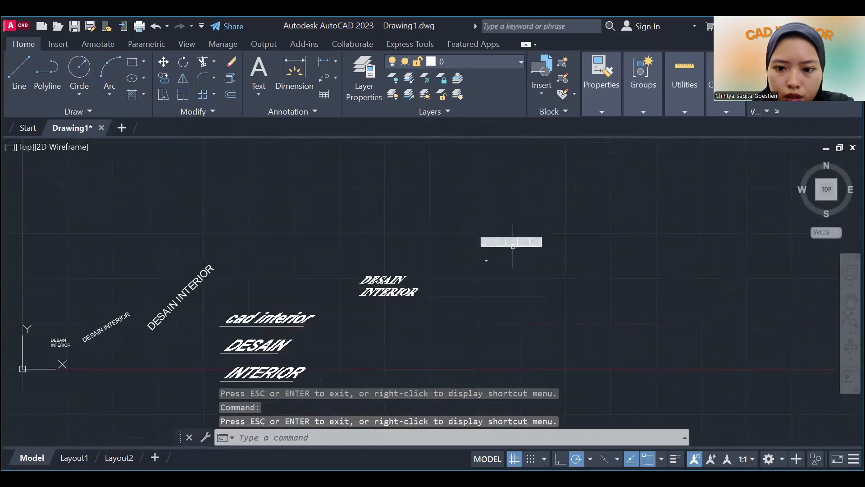
scroll(484, 260, down, 2)
scroll(485, 260, up, 8)
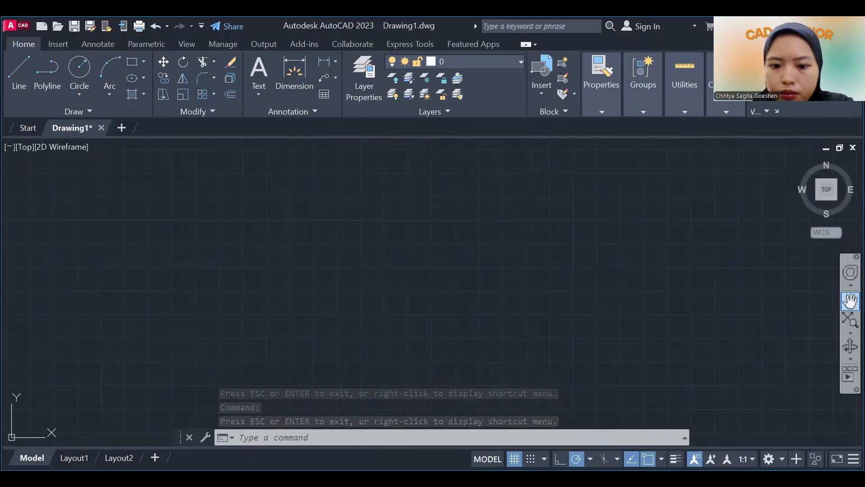
Return to the Bill of Material table and frame it completely in the drawing area for a final check.
click(850, 300)
scroll(464, 353, down, 8)
drag(464, 353, 448, 239)
scroll(346, 187, up, 2)
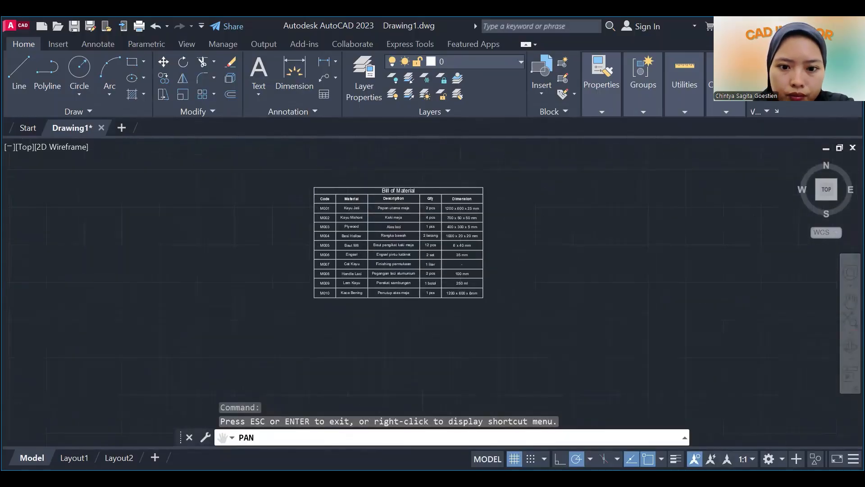
scroll(445, 217, up, 3)
key(Escape)
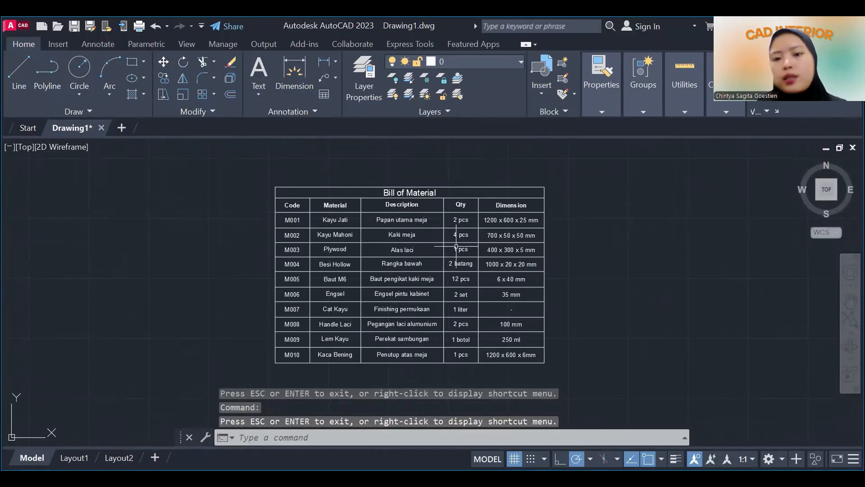
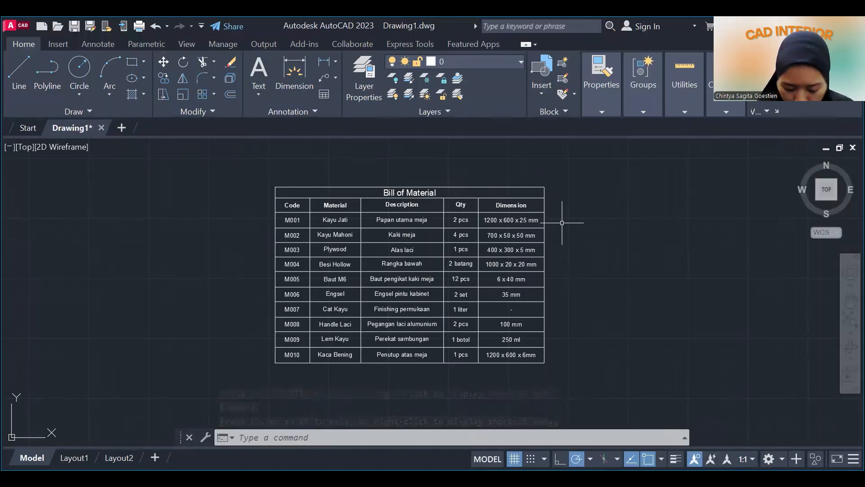
Open the Standard table style for modification with the TABLESTYLE command.
text(TA)
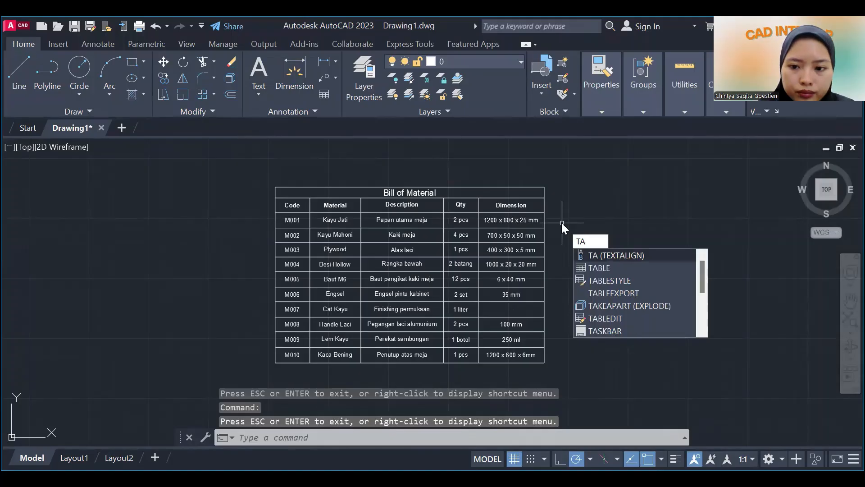
text(B)
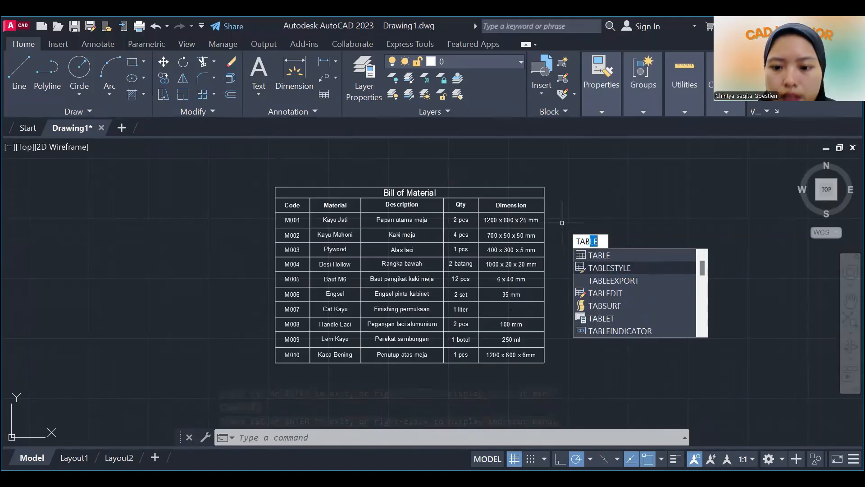
click(604, 268)
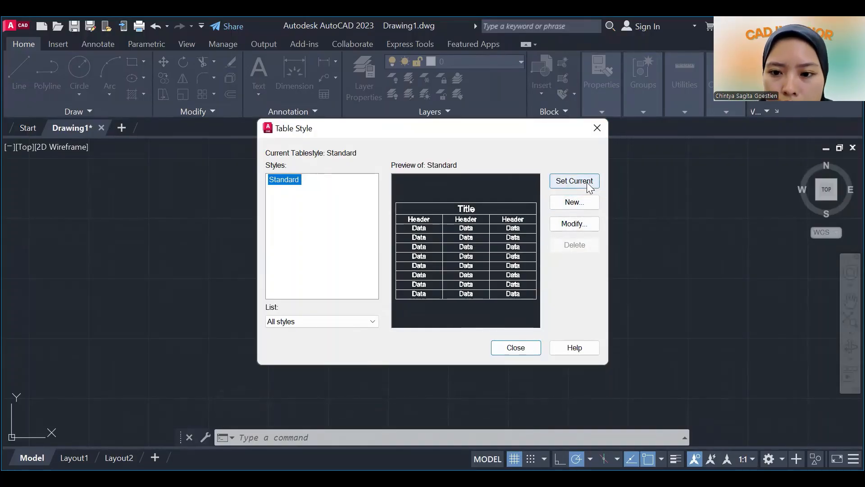
click(581, 224)
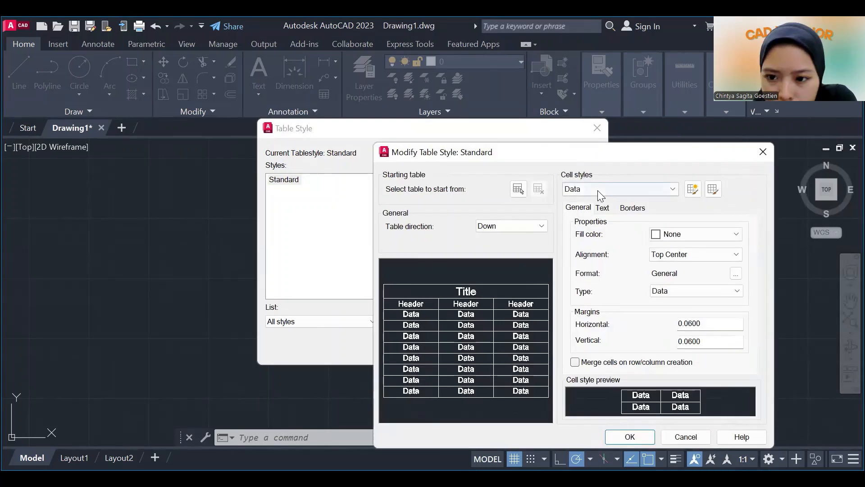
Try the Up table direction for the Standard style and return the direction to Down.
click(500, 224)
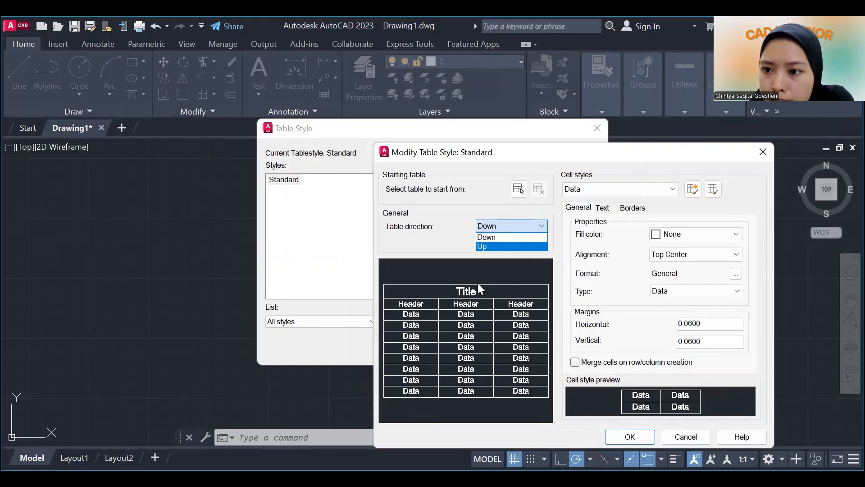
click(497, 247)
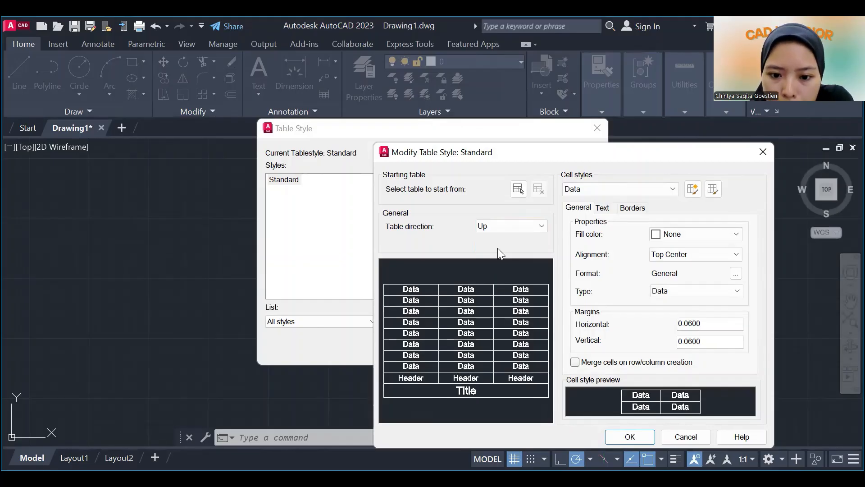
click(521, 227)
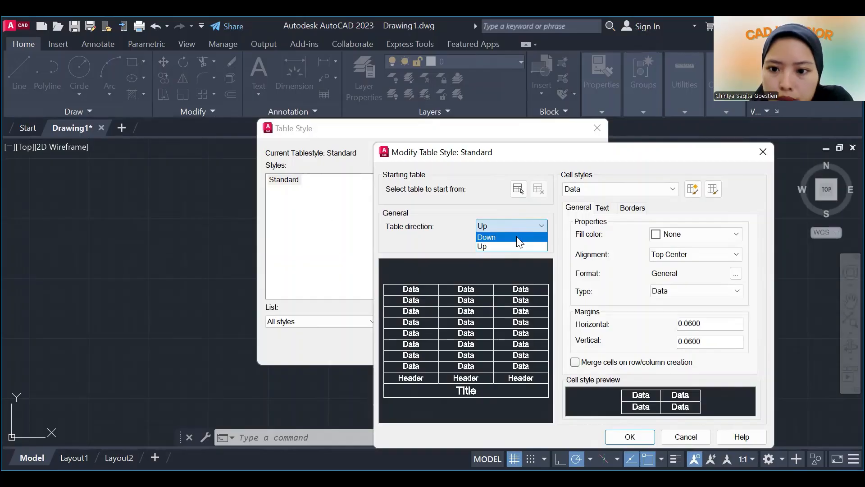
click(518, 238)
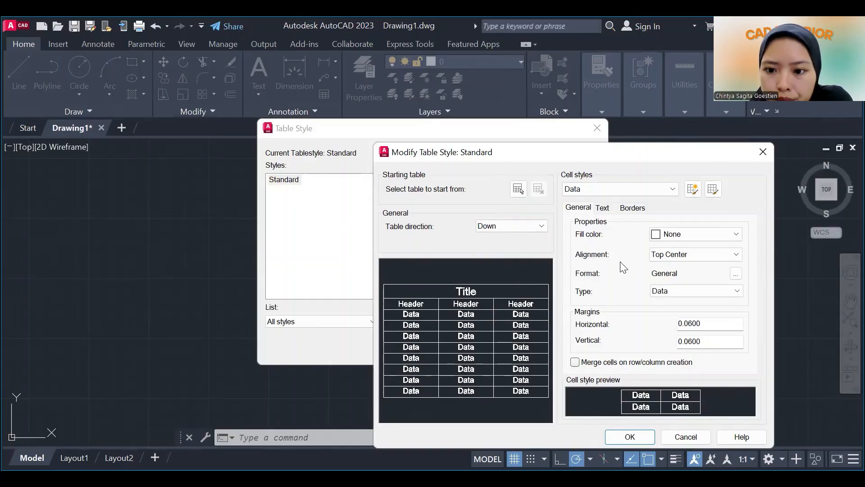
Set the Title cell style's fill color to Magenta and keep its alignment at Middle Center.
click(695, 237)
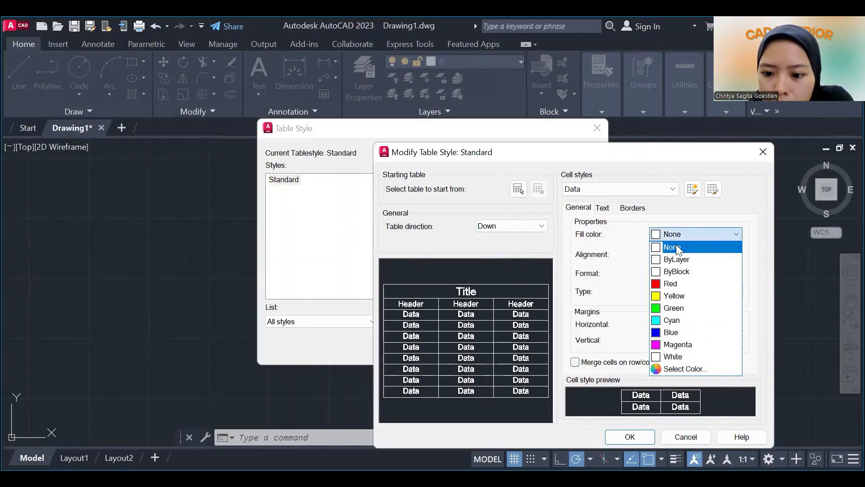
click(658, 189)
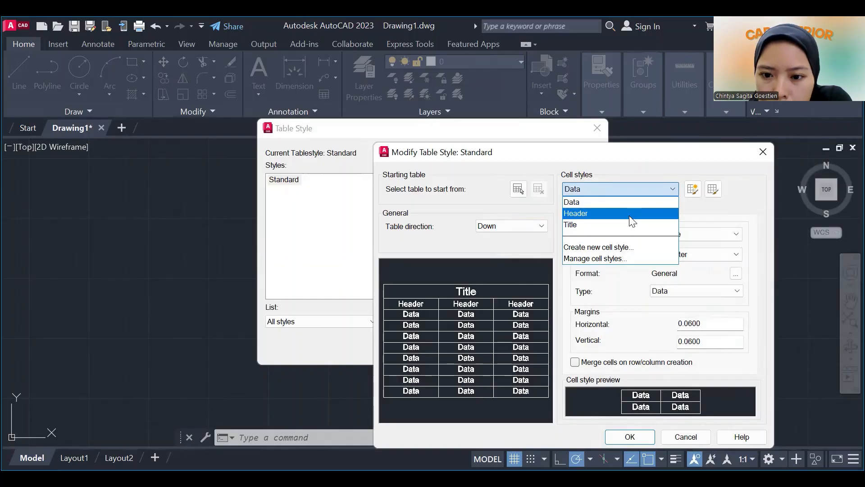
click(630, 221)
click(675, 234)
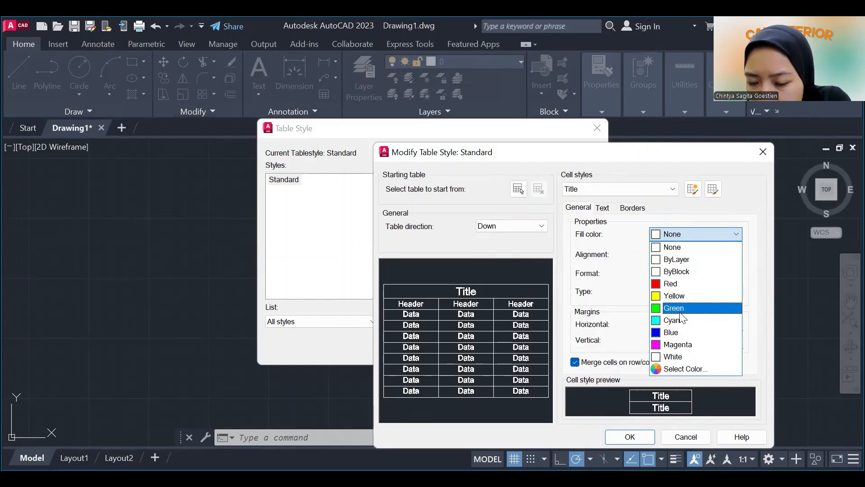
click(681, 344)
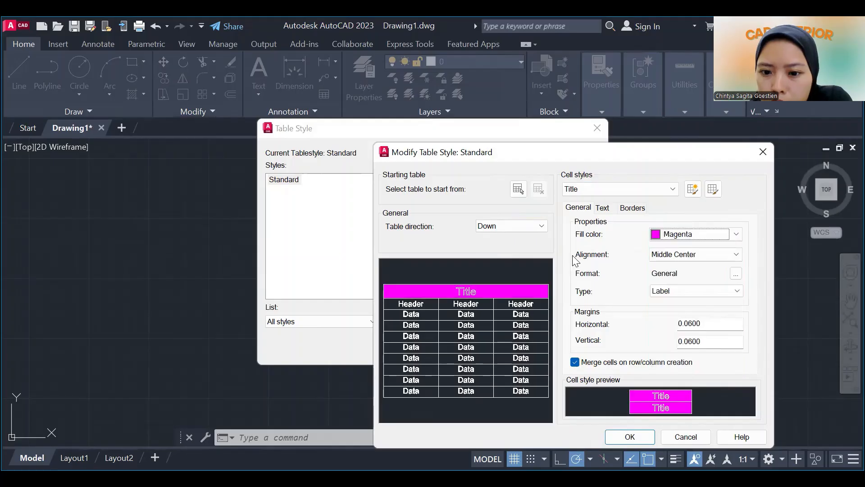
click(696, 255)
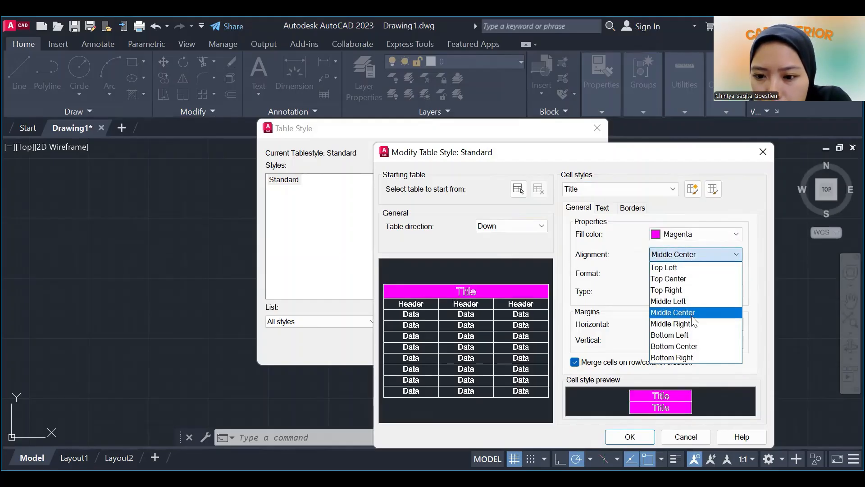
click(650, 311)
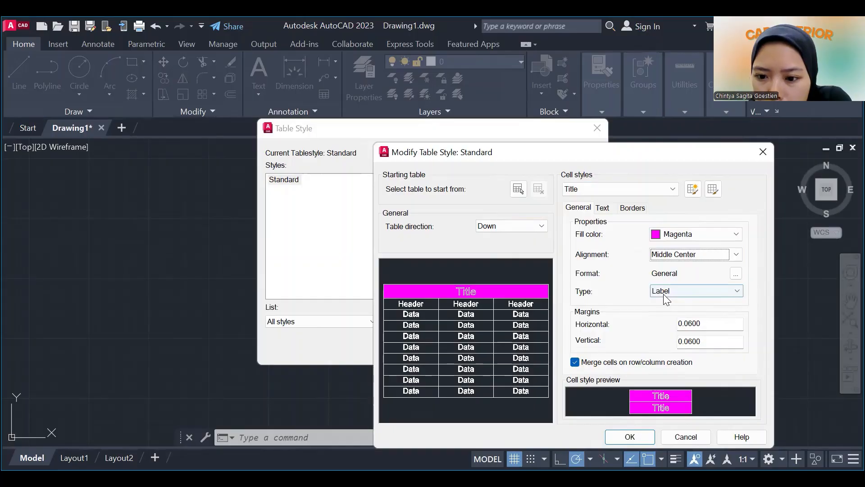
click(664, 294)
click(703, 336)
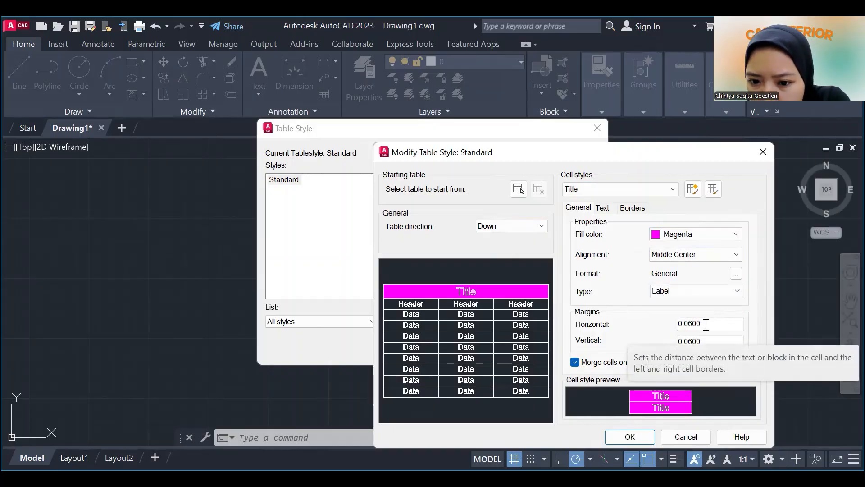
Set the Title cell style's horizontal and vertical margins to 1.
click(707, 323)
drag(706, 324, 662, 325)
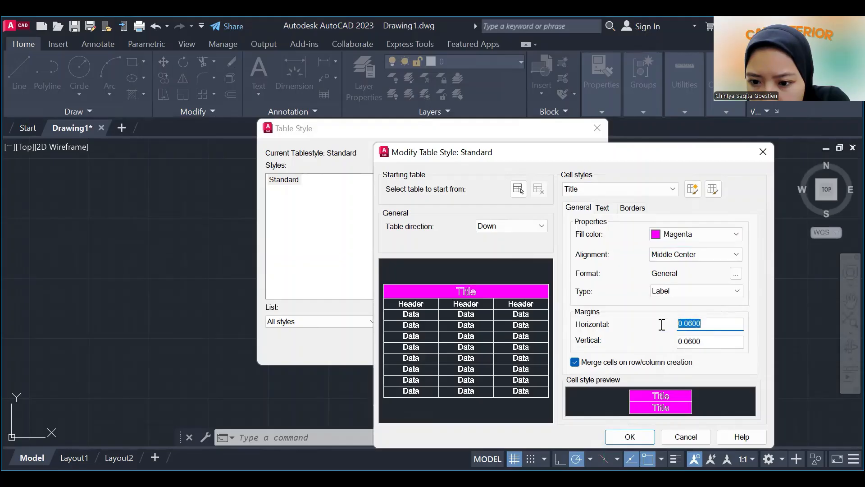
text(1)
click(719, 343)
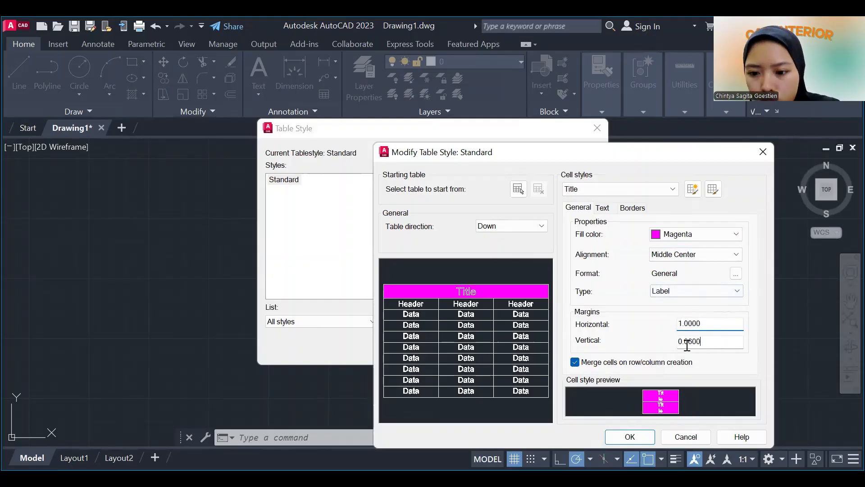
drag(718, 343, 697, 343)
text(1)
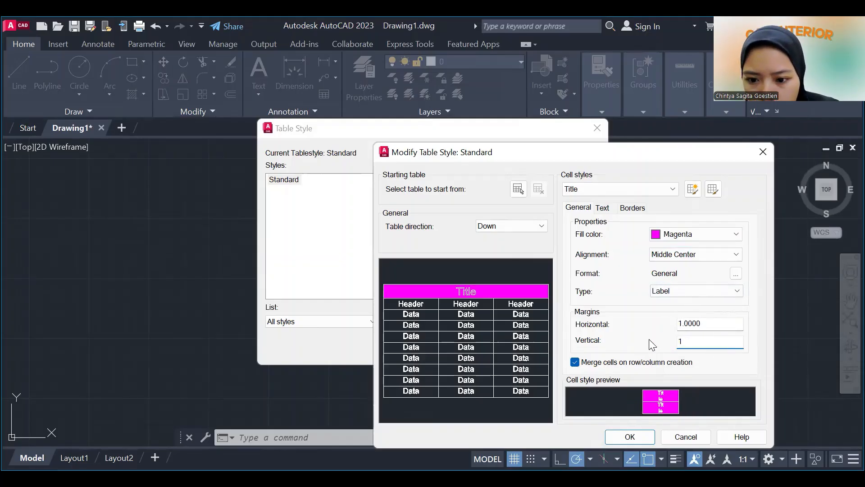
Set the Title cell style's horizontal and vertical margins to 0.60.
click(656, 185)
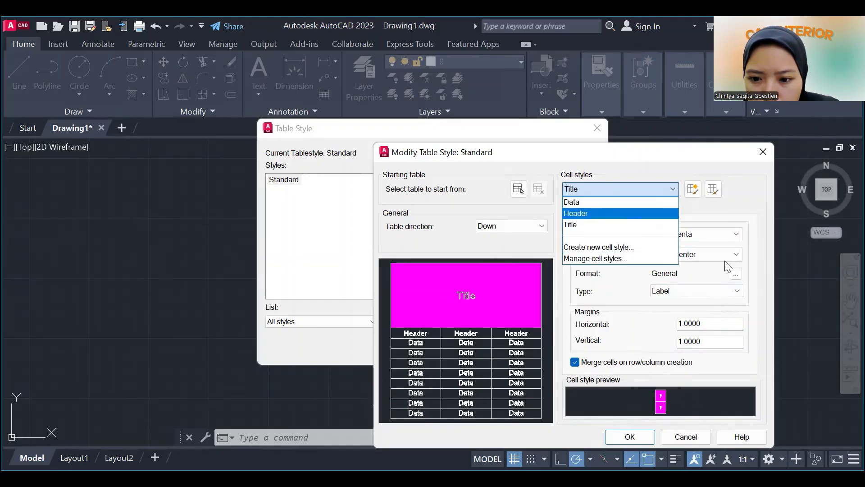
click(614, 213)
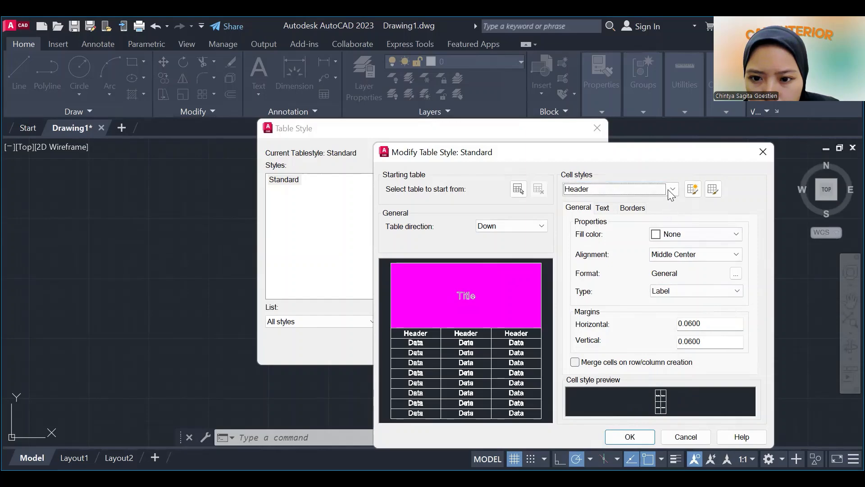
click(631, 189)
click(616, 223)
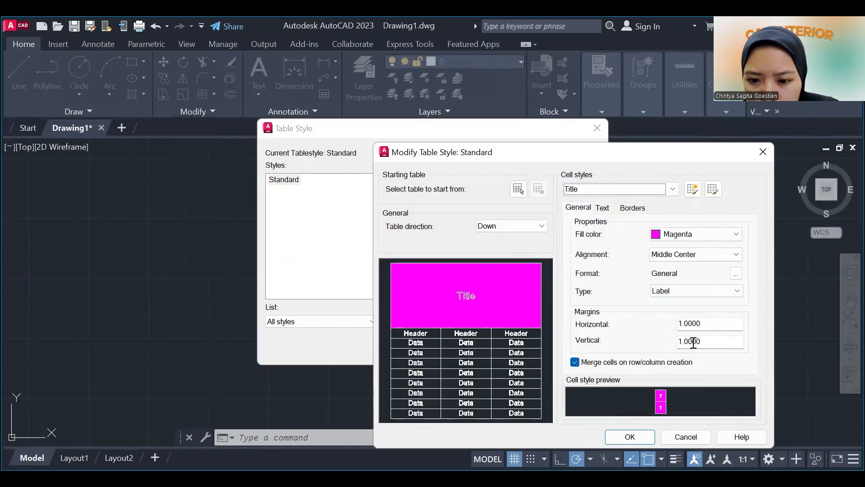
click(712, 326)
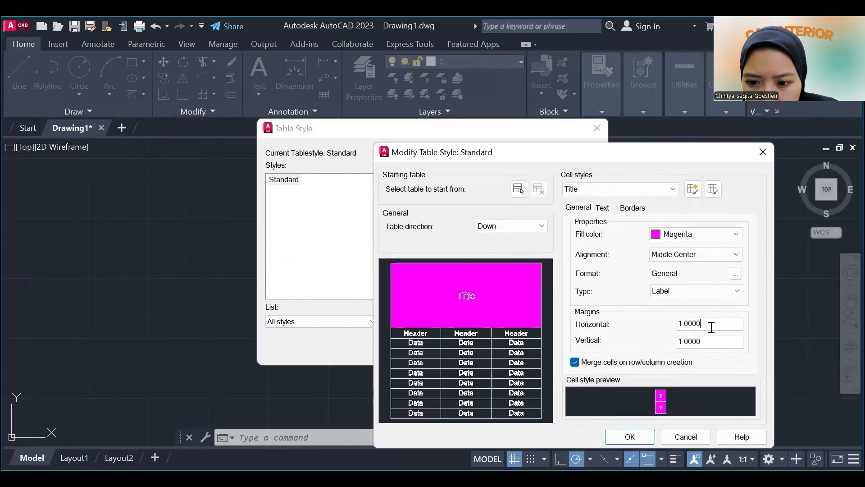
drag(711, 326, 672, 323)
text(0.60)
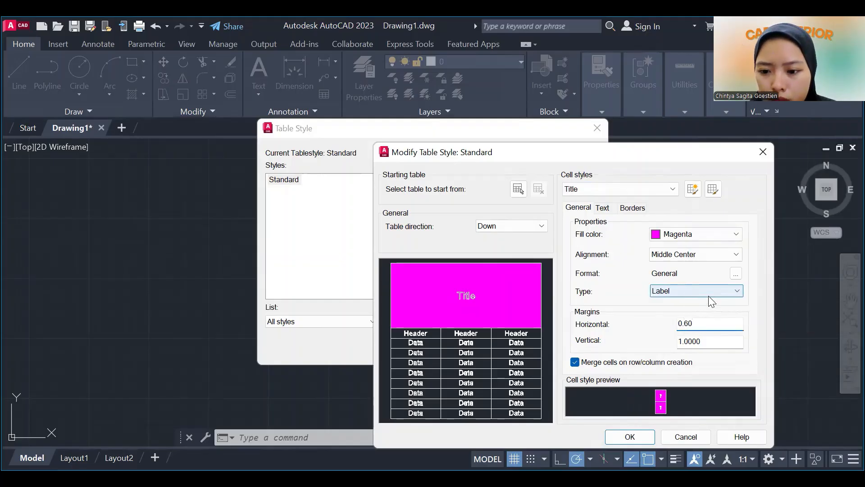
drag(711, 341, 673, 343)
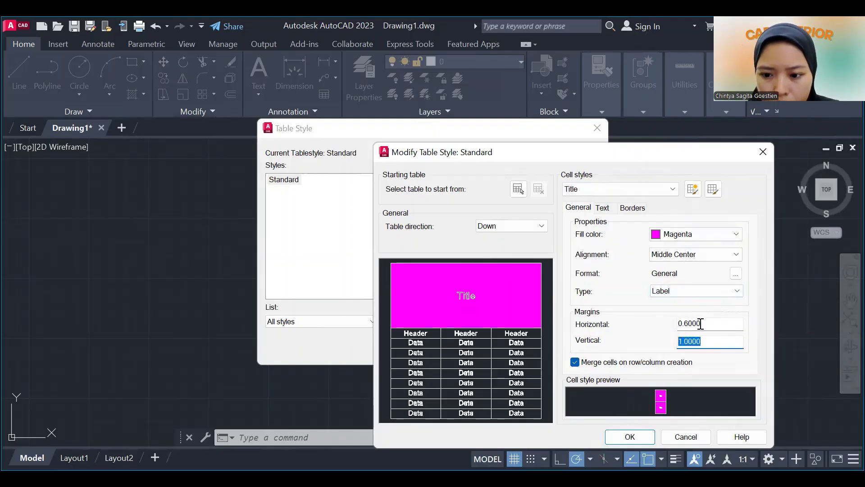
text(0.60)
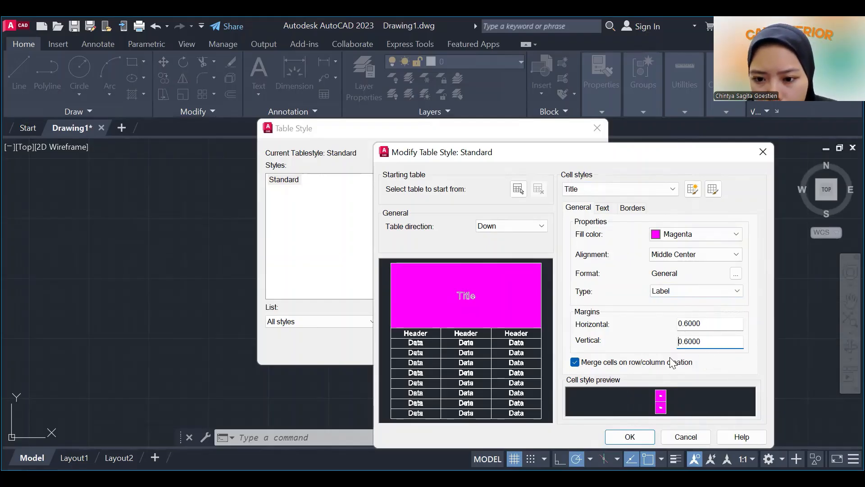
Check the Header and Data cell style properties, and switch the Title style's cell merging on row/column creation off and on again.
click(652, 193)
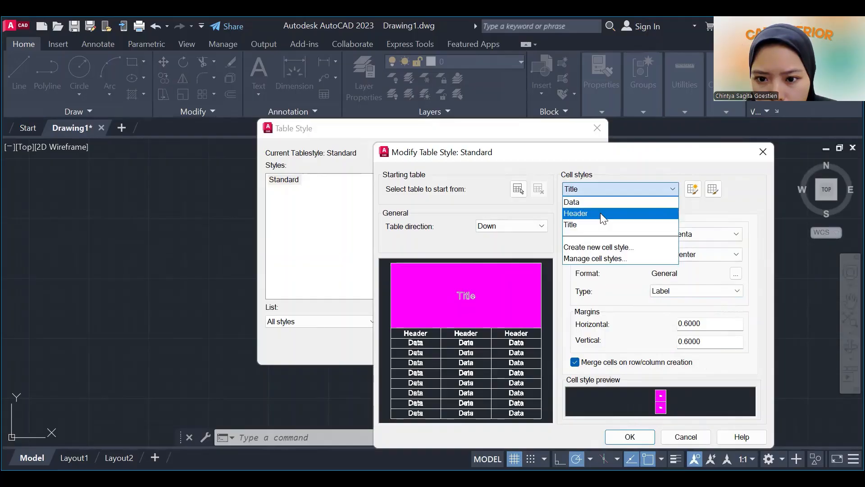
click(600, 213)
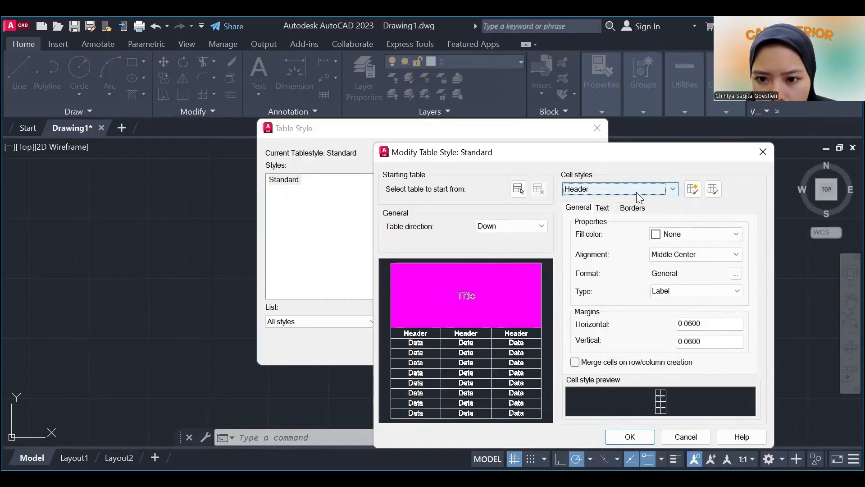
click(636, 191)
click(620, 203)
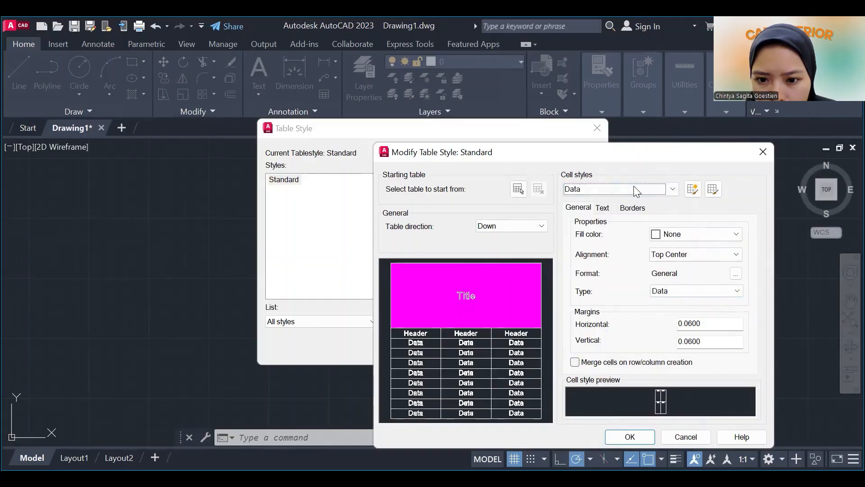
click(634, 187)
click(623, 224)
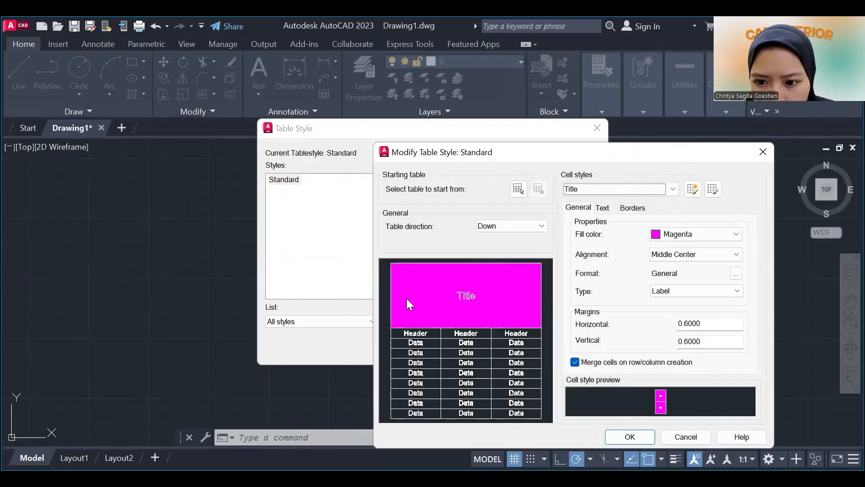
click(575, 362)
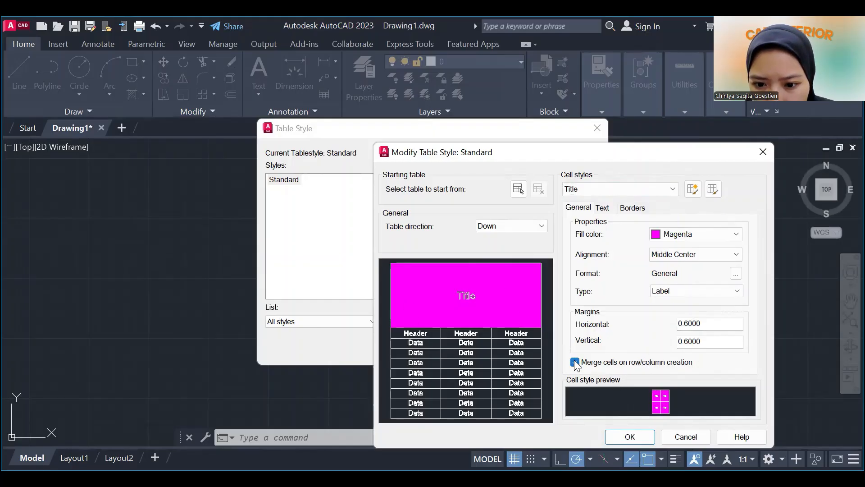
click(576, 363)
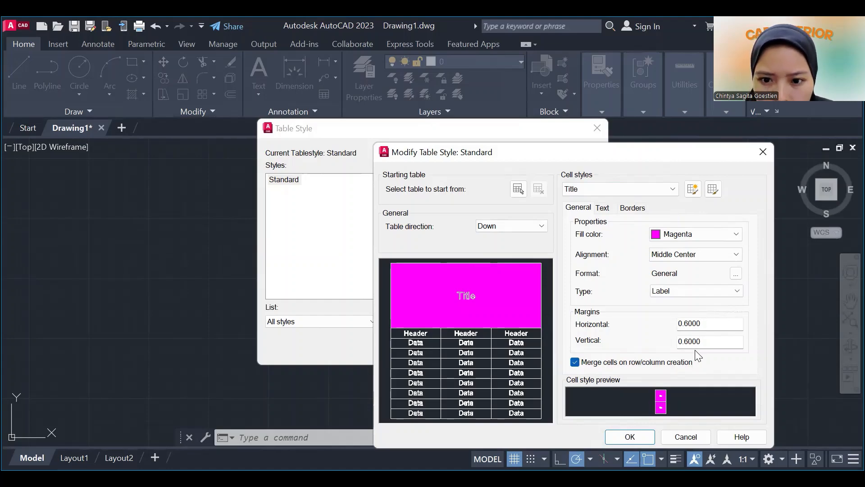
Set the Data cell style's fill color to Green and its alignment to Middle Center.
click(633, 189)
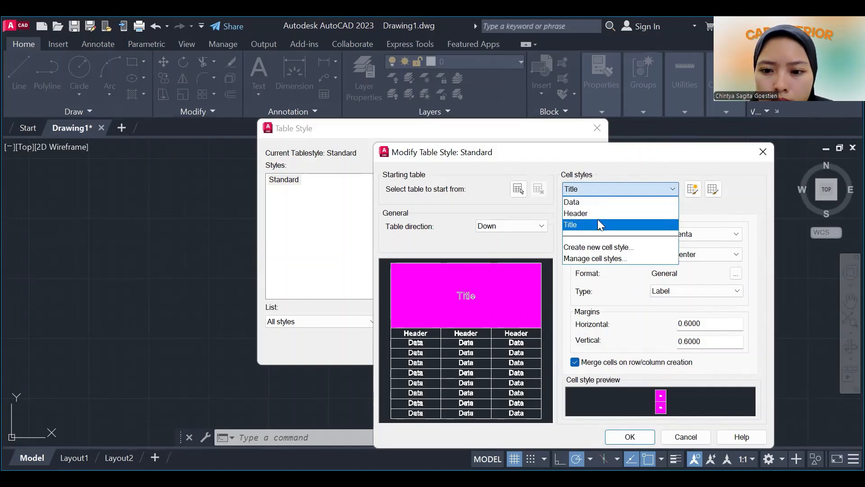
click(600, 214)
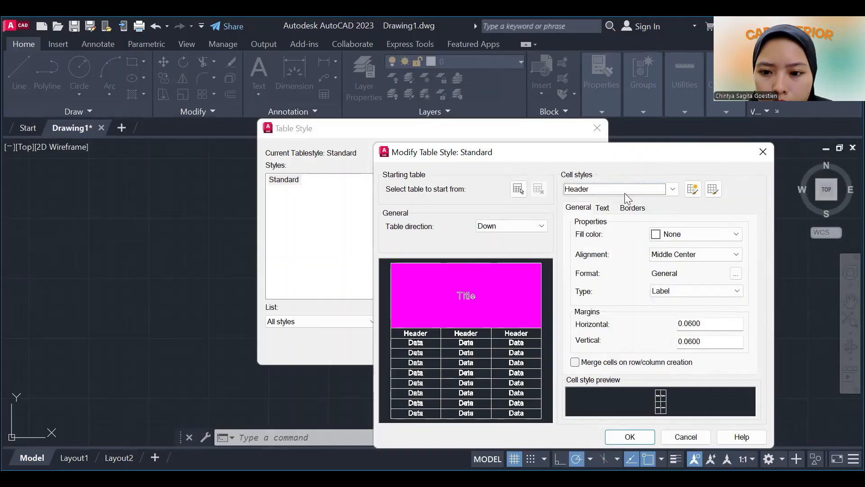
click(638, 189)
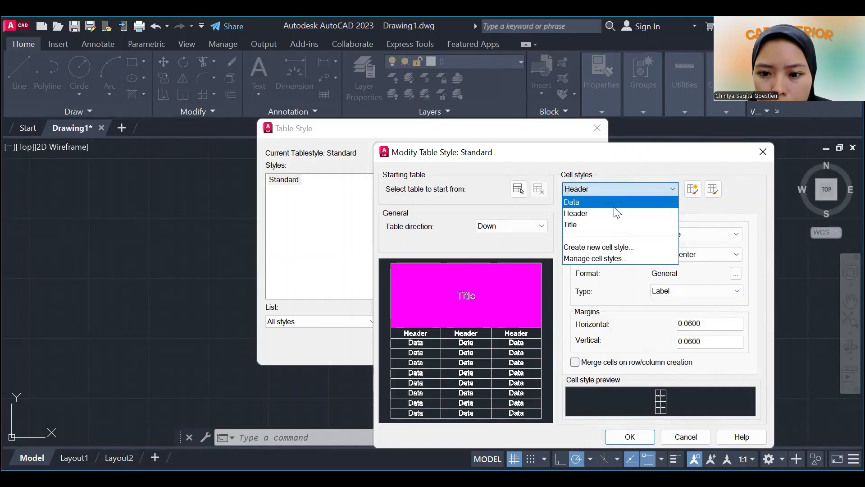
click(616, 202)
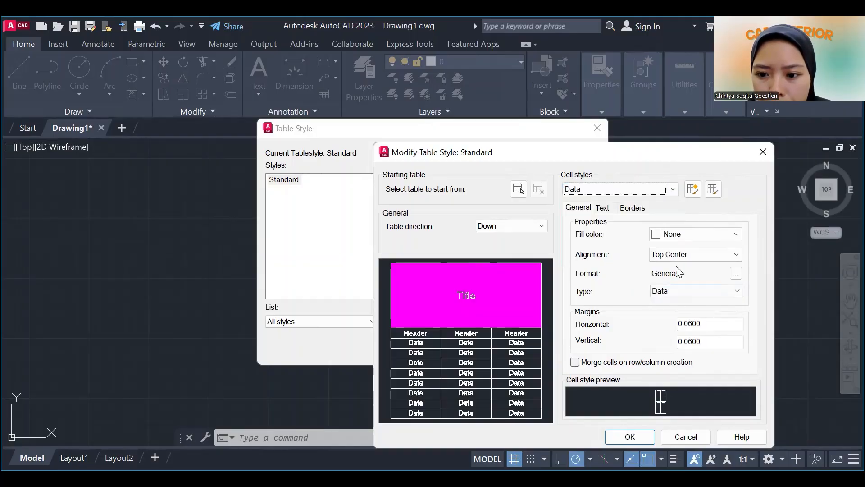
click(698, 235)
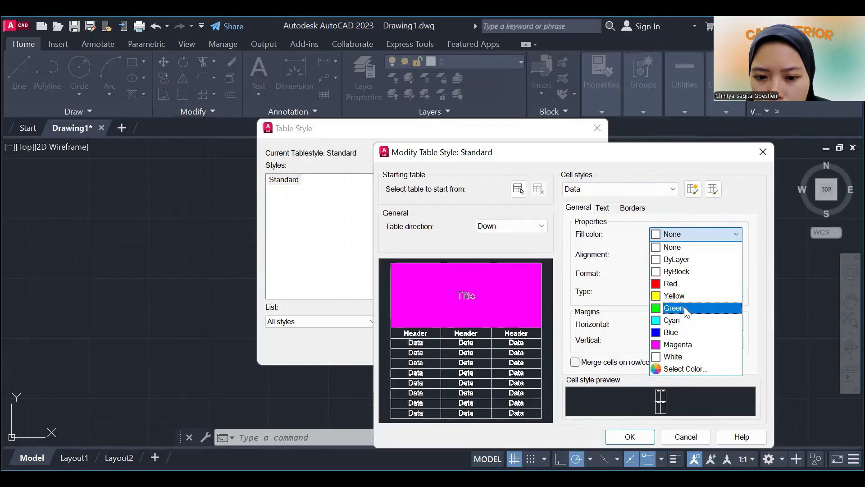
click(684, 308)
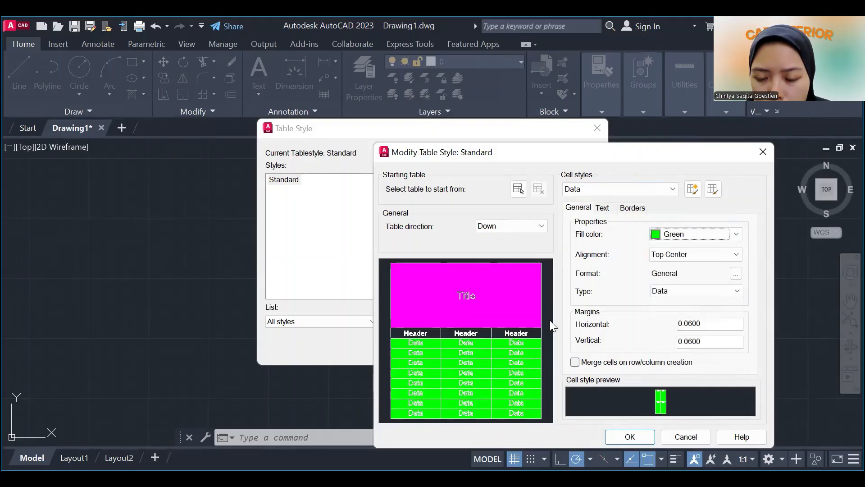
click(706, 253)
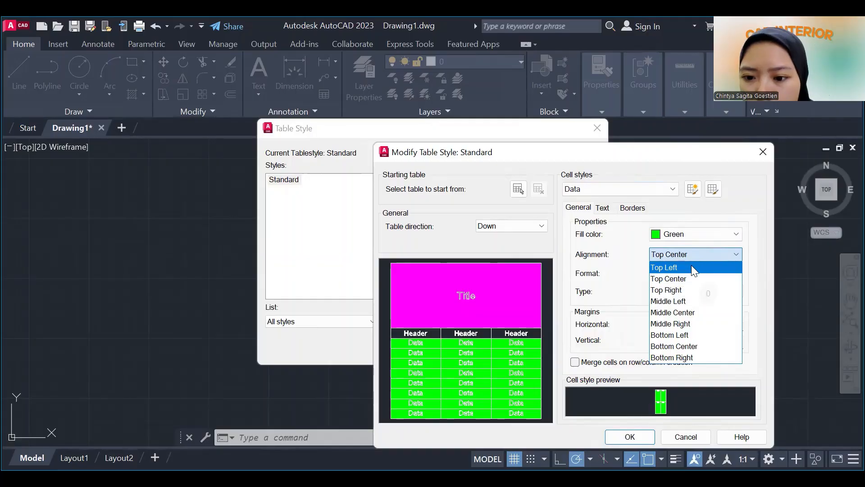
click(677, 313)
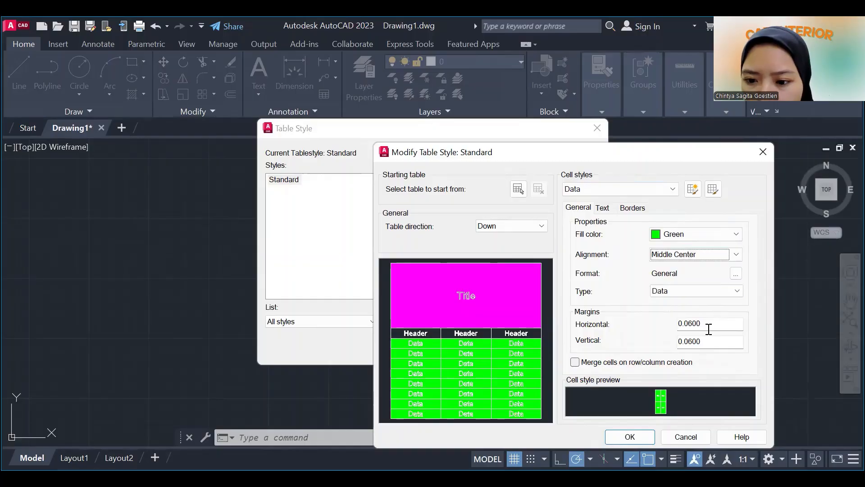
drag(709, 329, 670, 327)
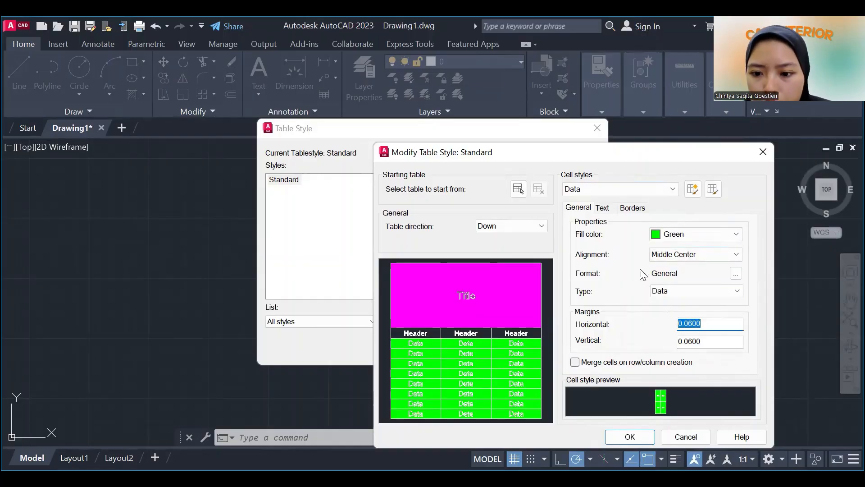
Set the Title cell style's horizontal and vertical margins to 0.0600.
click(675, 188)
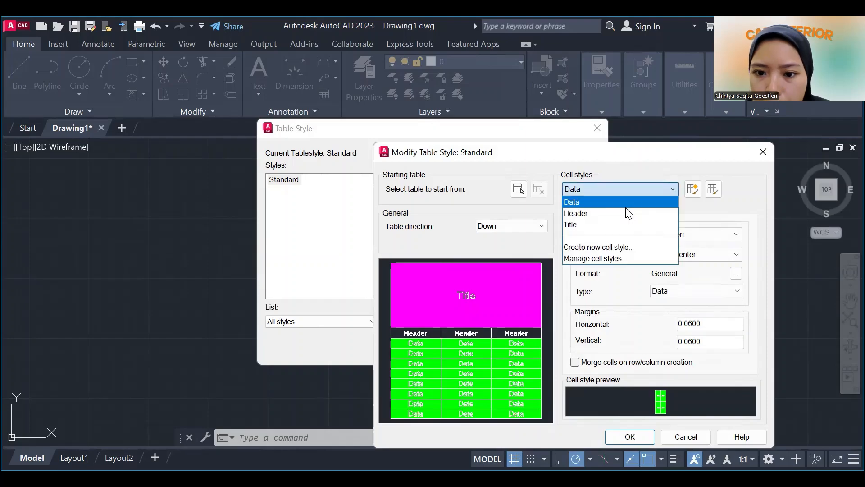
click(625, 225)
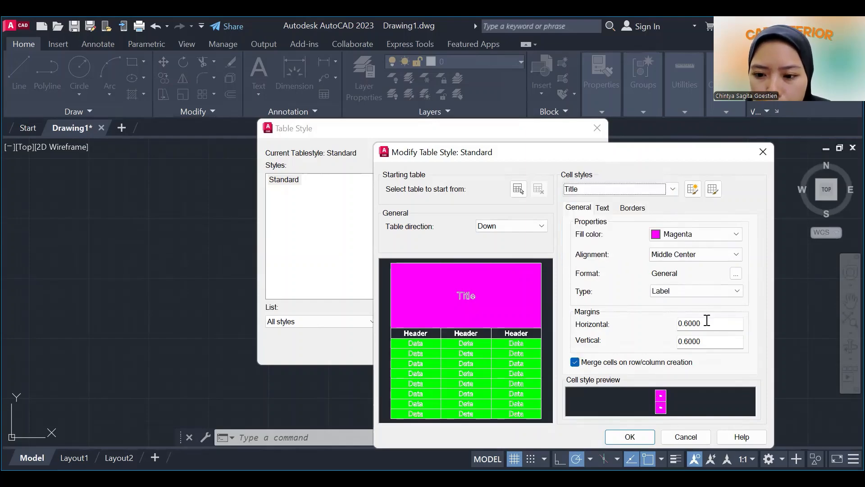
click(678, 328)
click(684, 330)
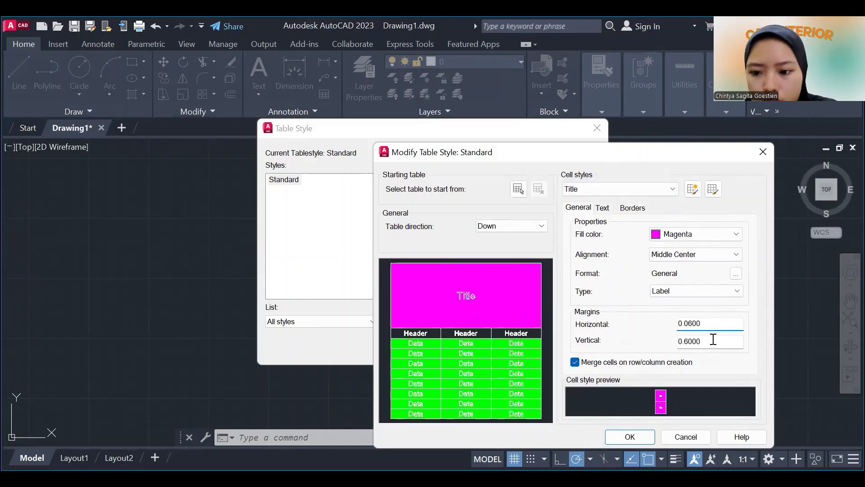
drag(713, 338, 672, 336)
text(0.0600)
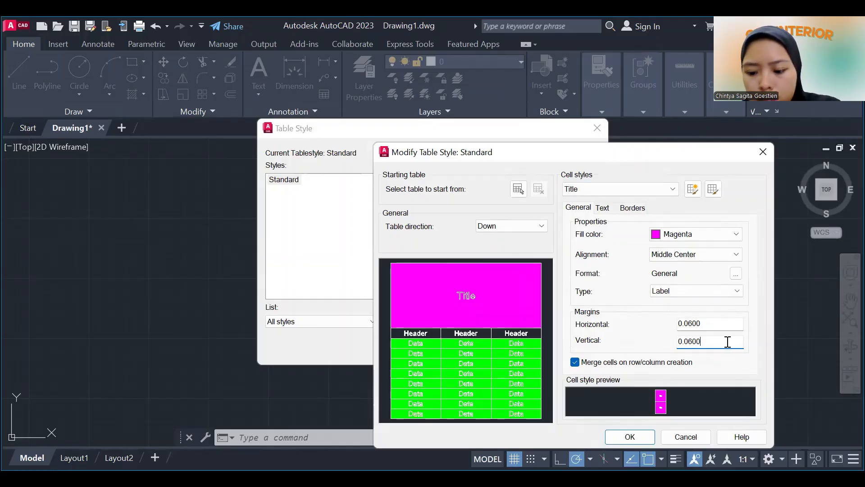
Set the Header cell style's fill color to orange, index color 30.
click(648, 188)
click(646, 214)
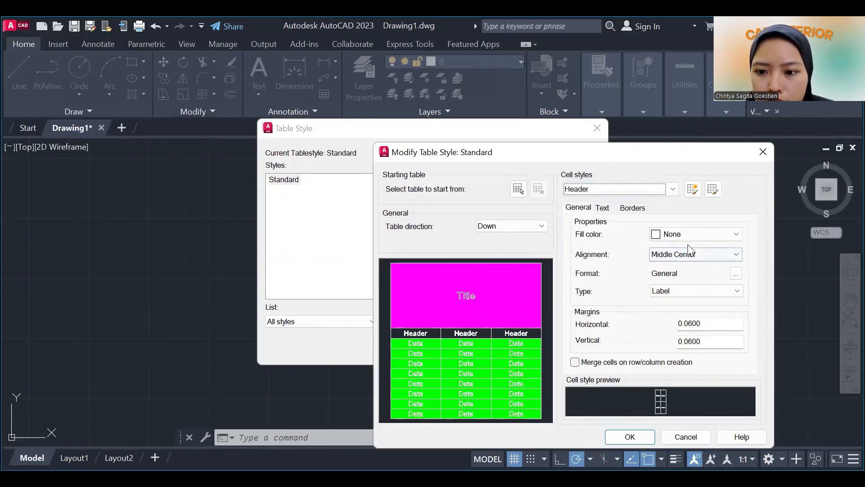
click(692, 238)
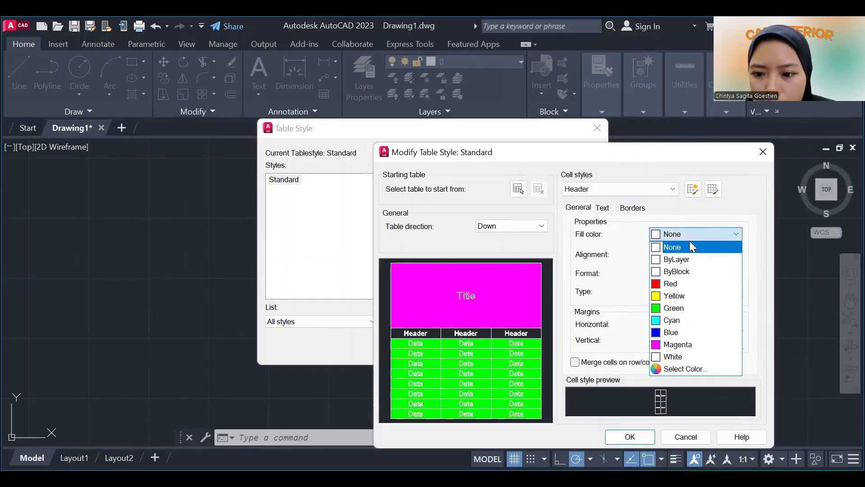
click(685, 369)
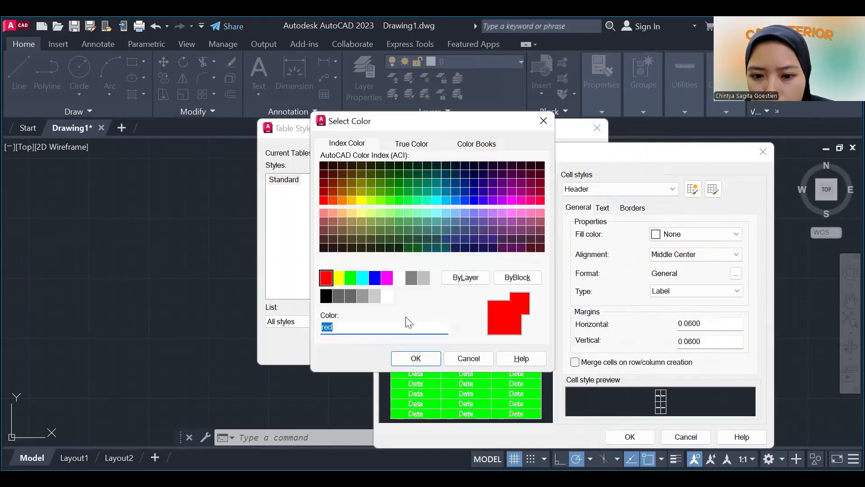
click(341, 202)
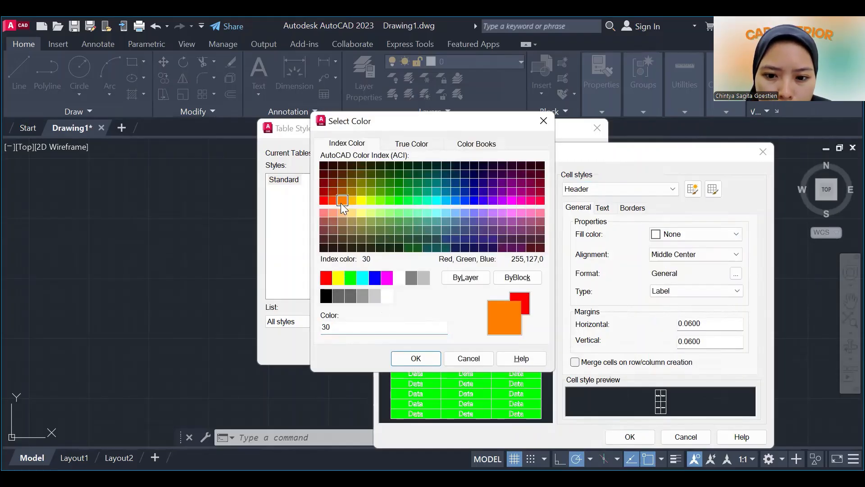
click(434, 357)
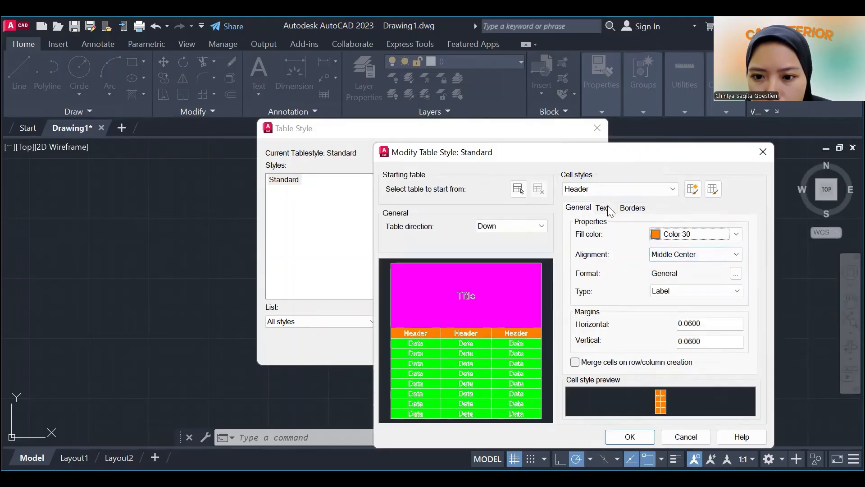
Check the Title cell style's text properties and keep the Standard text style.
click(606, 191)
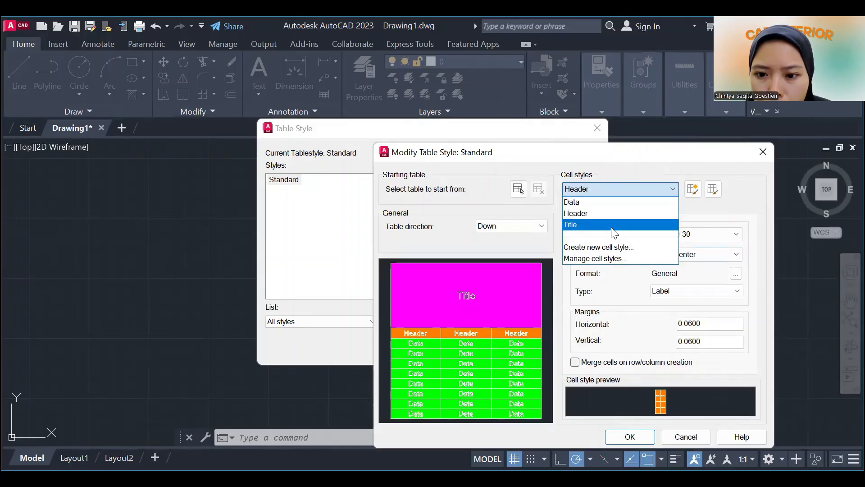
click(612, 225)
click(602, 207)
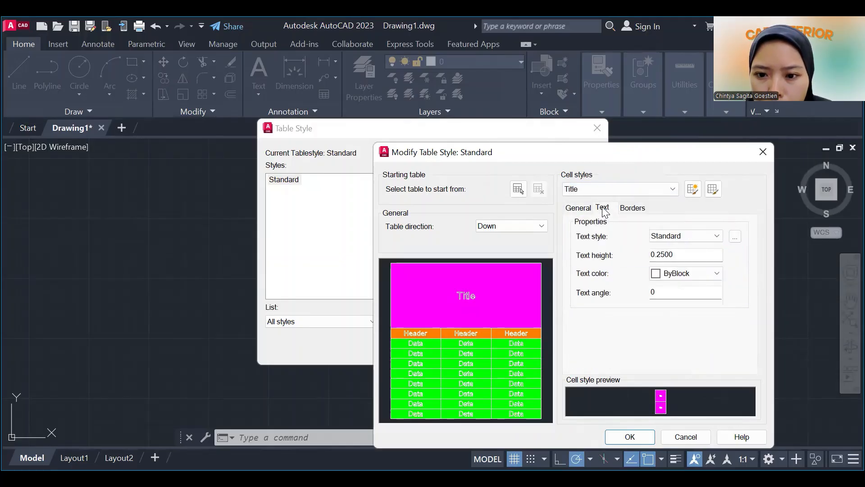
click(669, 239)
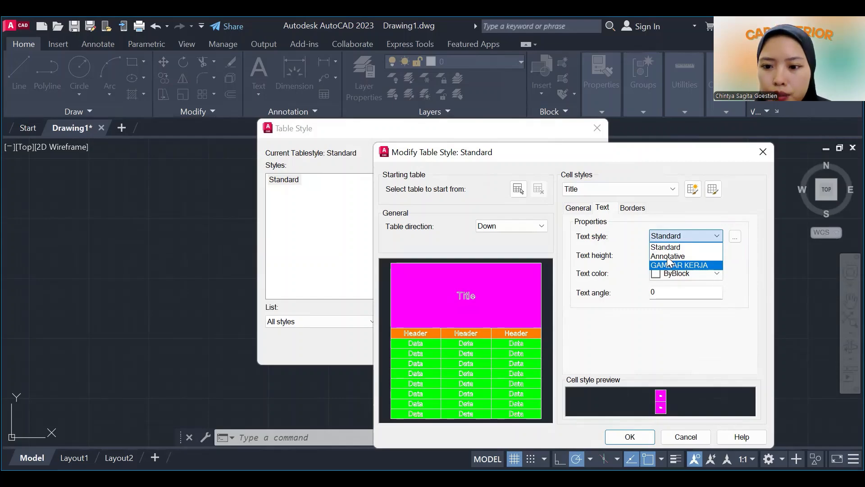
click(671, 248)
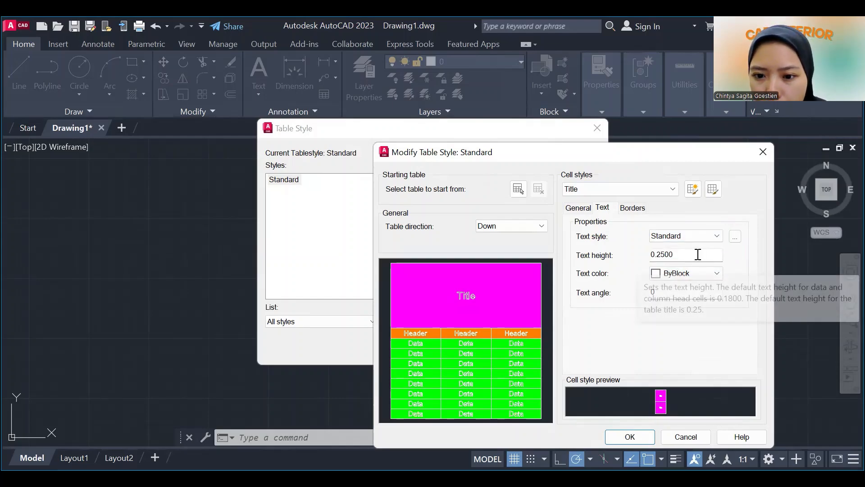
click(683, 273)
Look through the lineweight options for the Title cell style's borders.
click(635, 210)
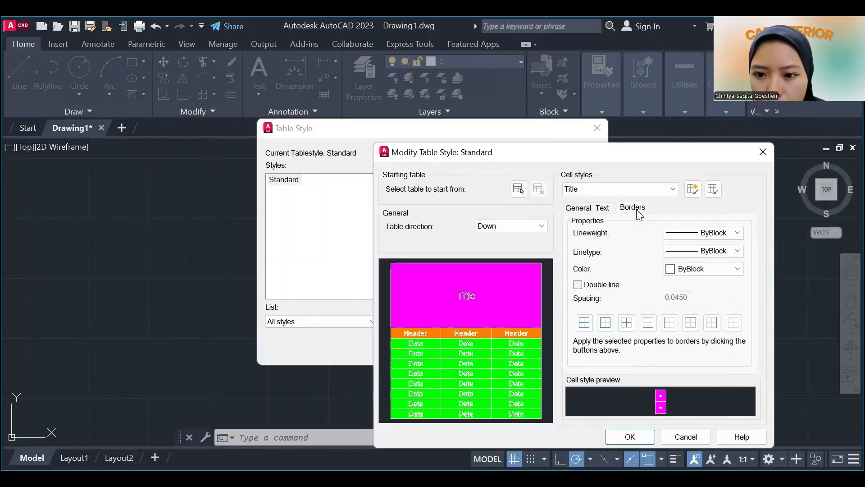
click(716, 238)
click(721, 239)
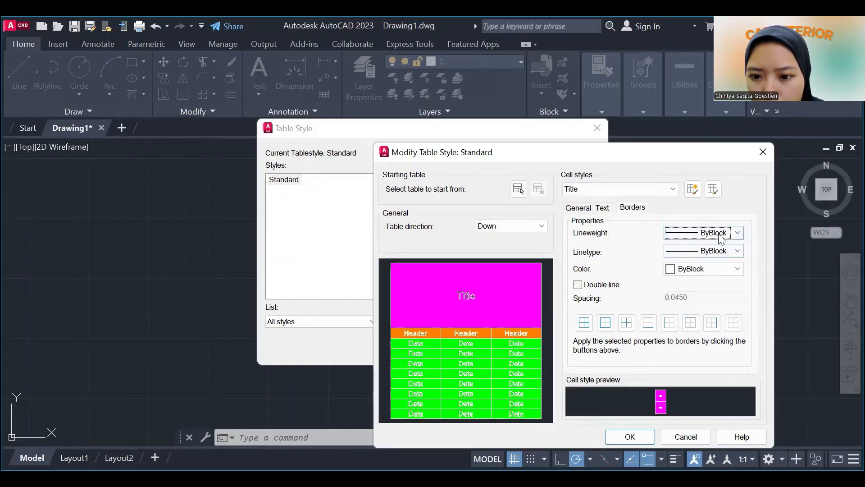
click(719, 234)
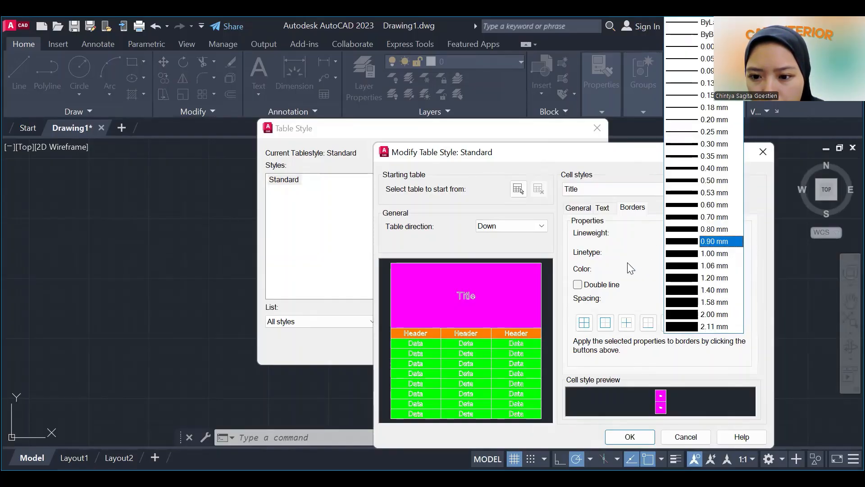
click(628, 262)
Look through the loadable linetypes without loading any, and apply the ByBlock border properties to all borders of the Title cell style.
click(717, 251)
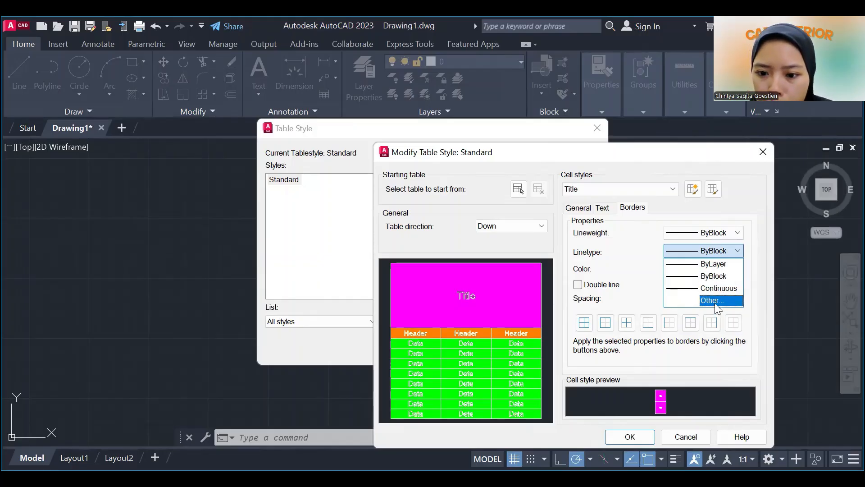
click(715, 301)
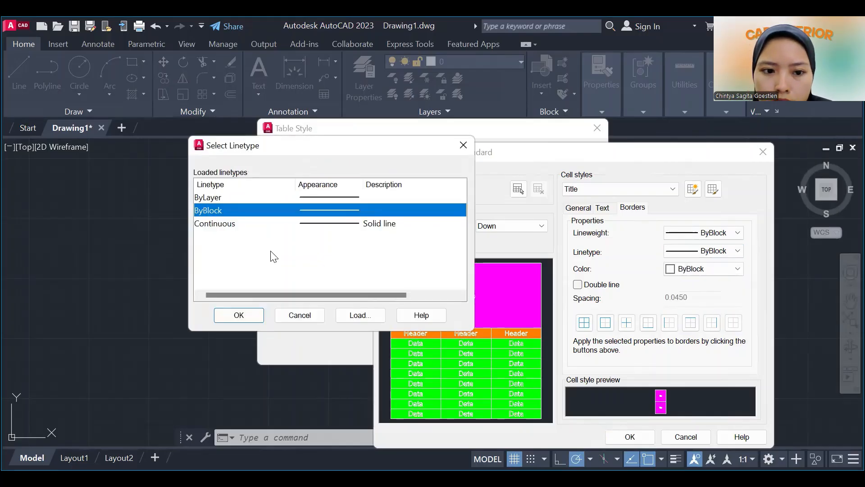
click(373, 320)
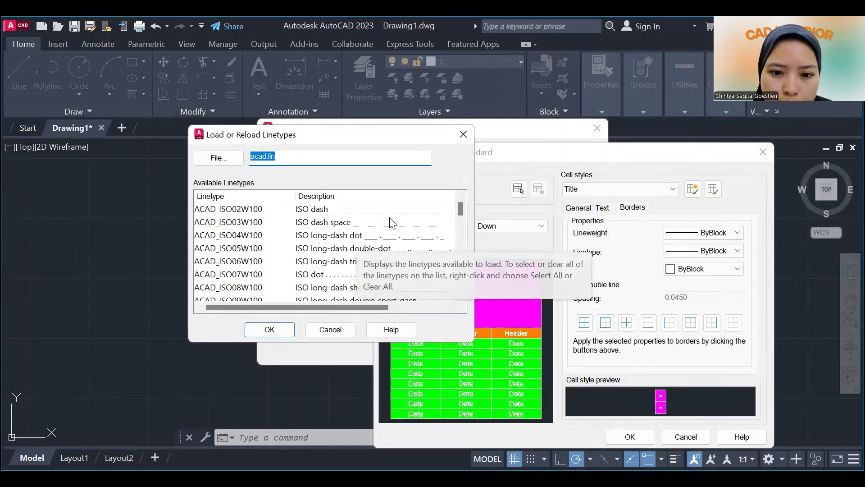
click(339, 209)
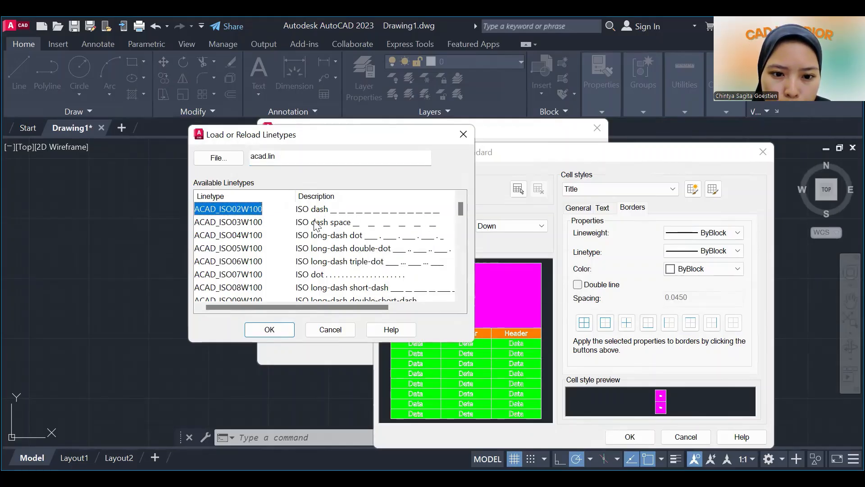
click(317, 222)
click(329, 329)
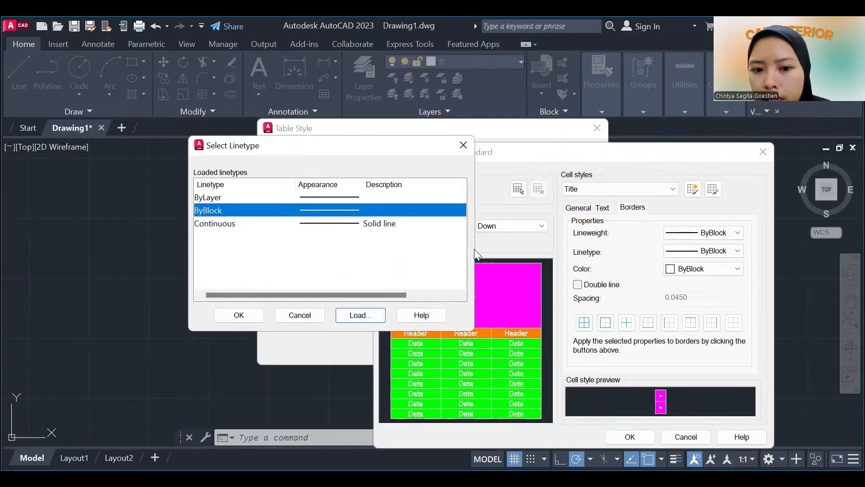
click(294, 319)
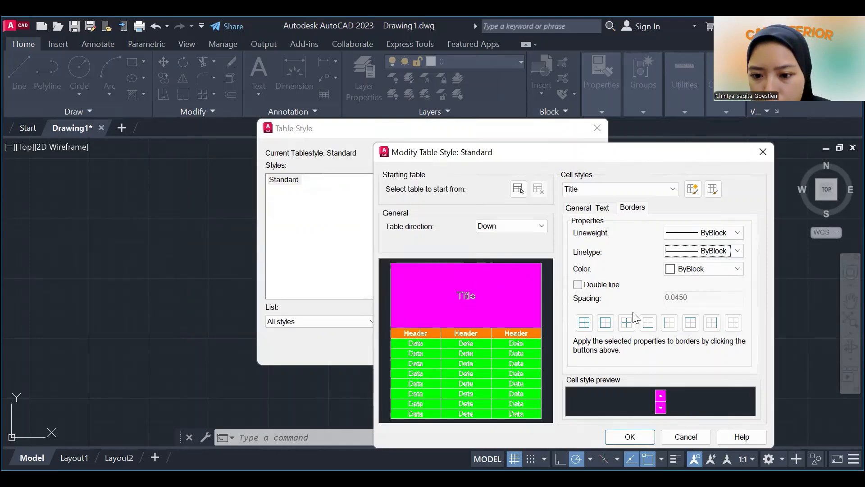
click(585, 322)
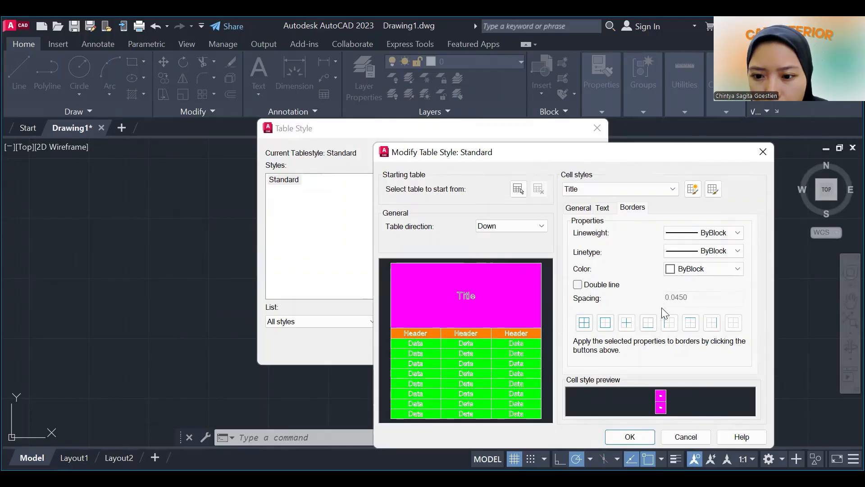
Review the text and border properties of the Header and Title cell styles in the Standard table style.
click(585, 208)
click(618, 189)
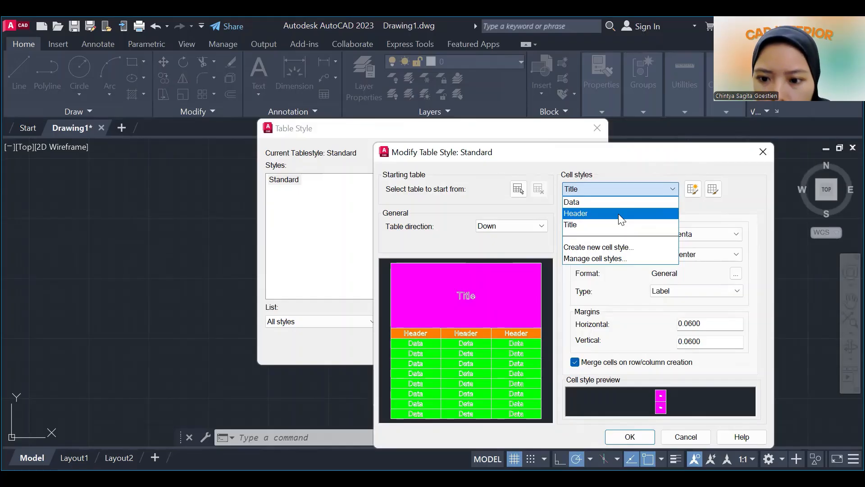
click(620, 217)
click(602, 209)
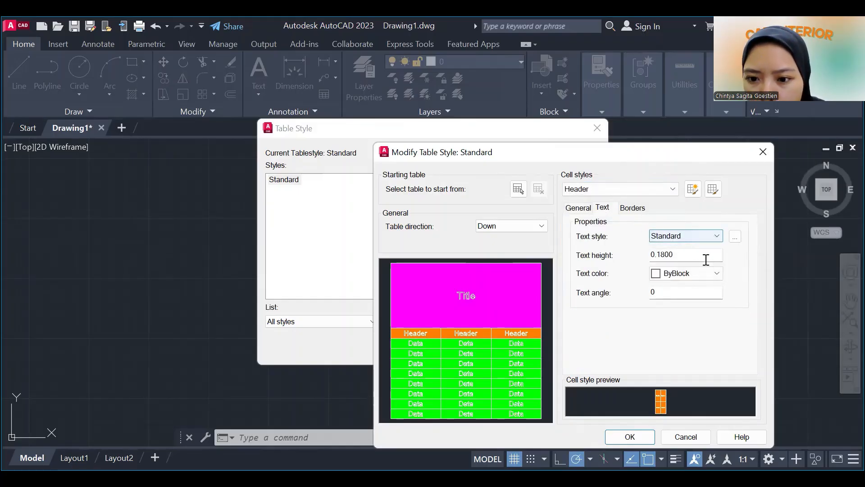
click(637, 210)
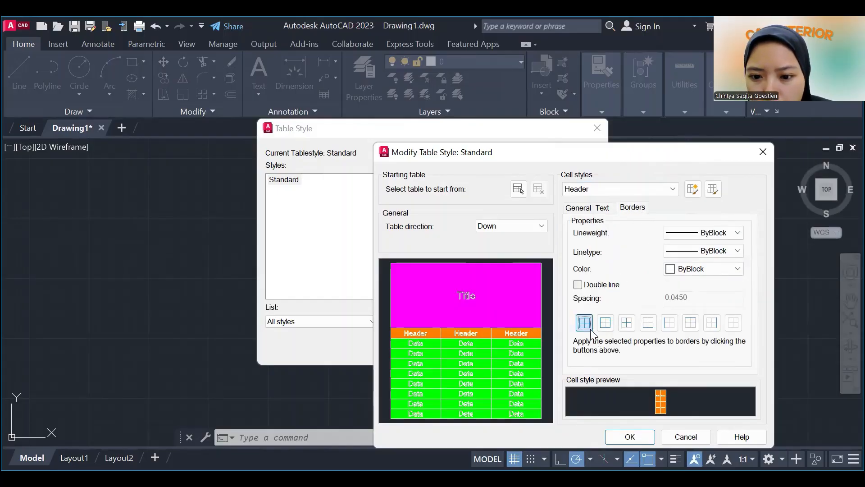
click(579, 208)
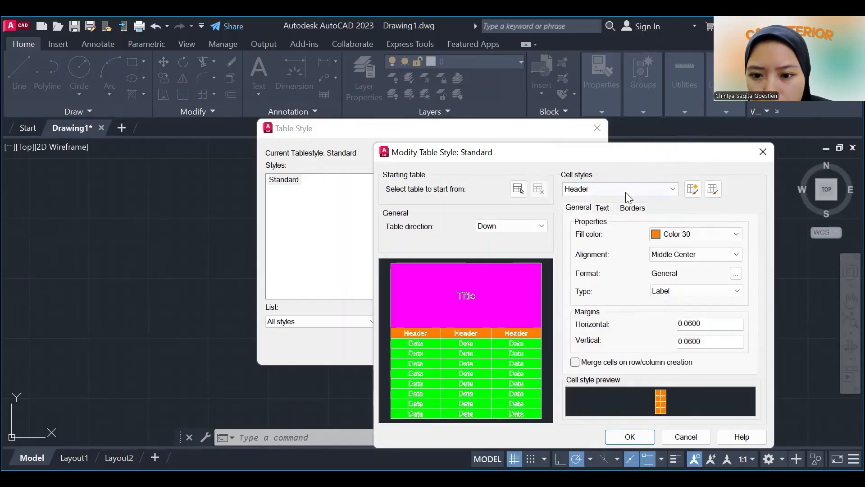
click(626, 192)
click(614, 225)
click(600, 209)
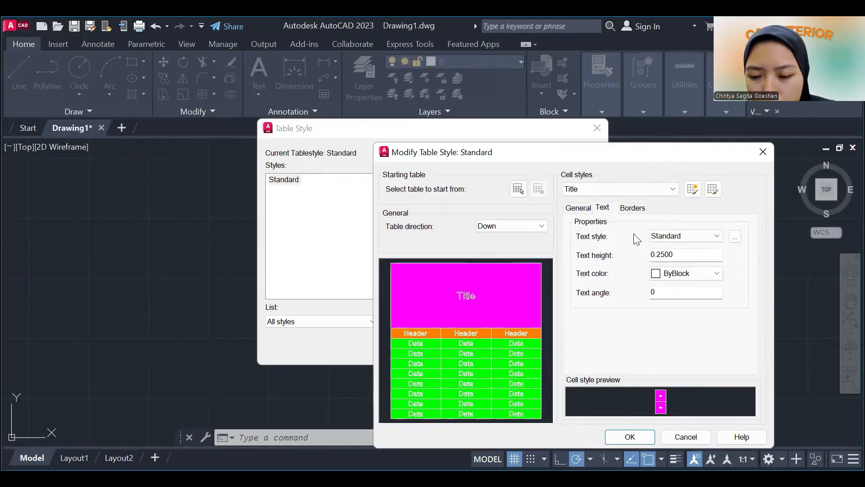
click(632, 208)
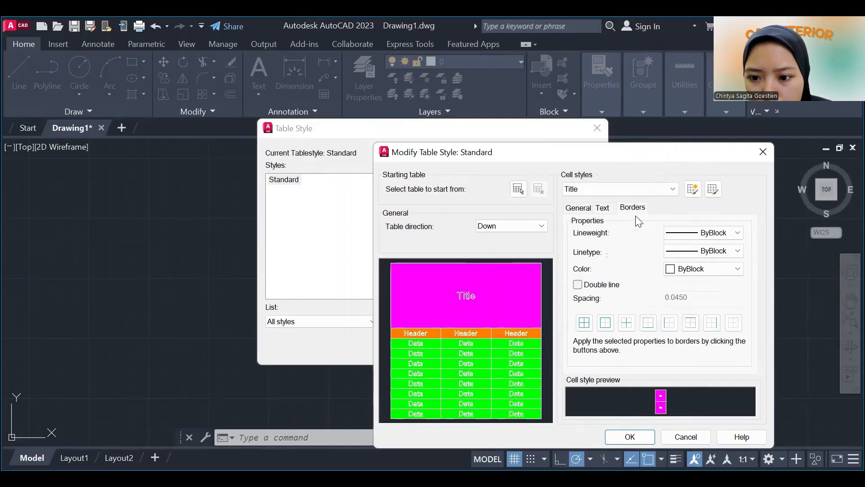
Save the modified Standard table style, set it as current, and close the table style manager.
click(630, 436)
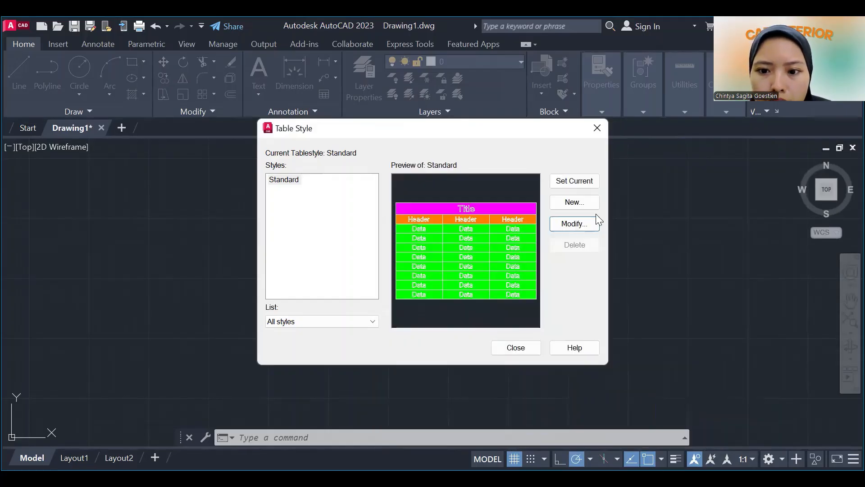
click(588, 181)
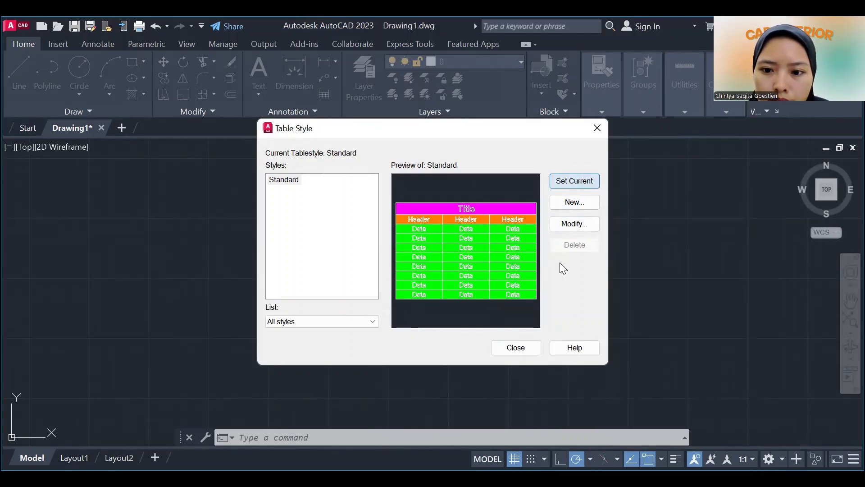
click(530, 351)
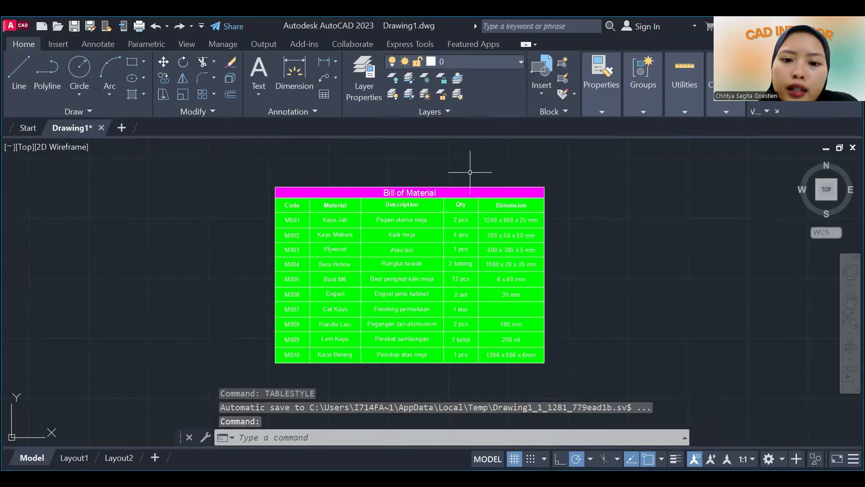
Inspect the cell fill of the title row and several data cells in the Bill of Material table.
click(405, 193)
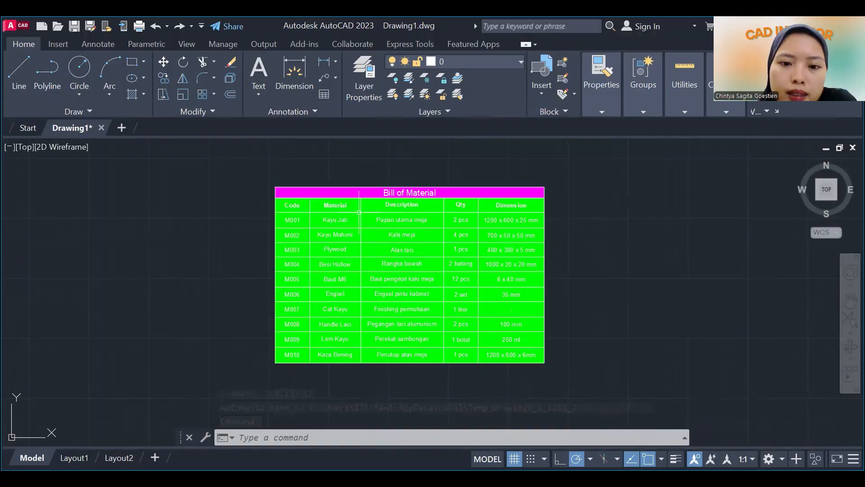
key(Escape)
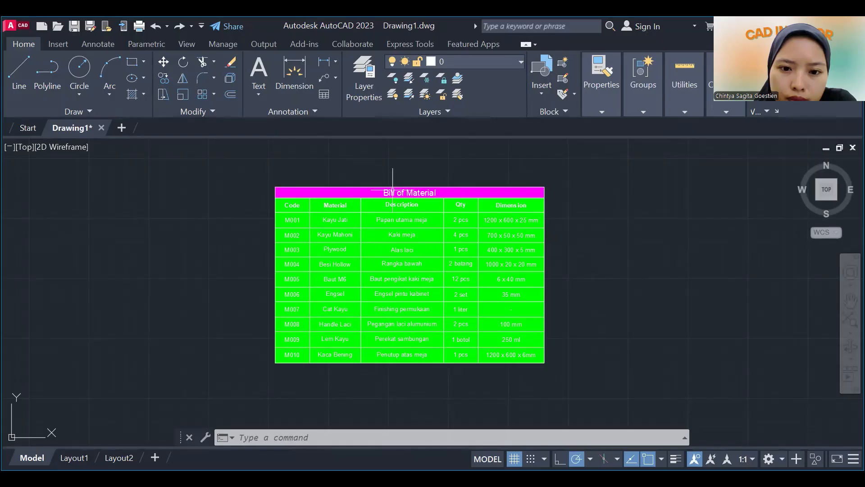
click(393, 190)
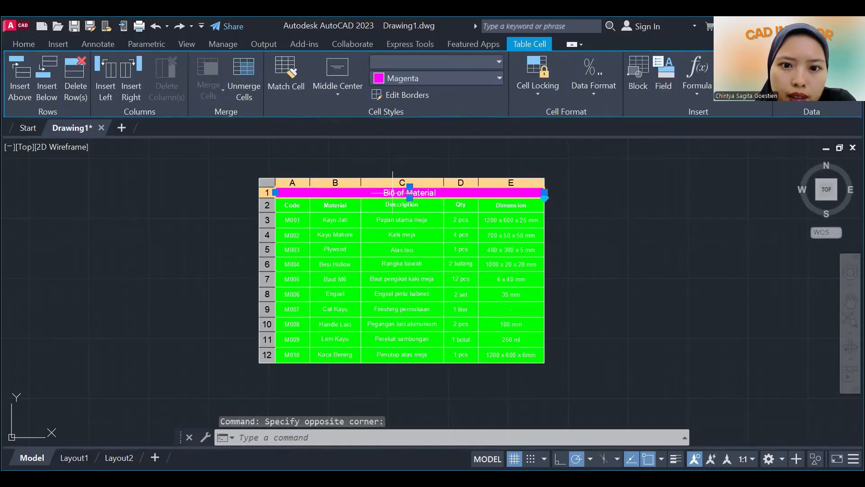
click(396, 249)
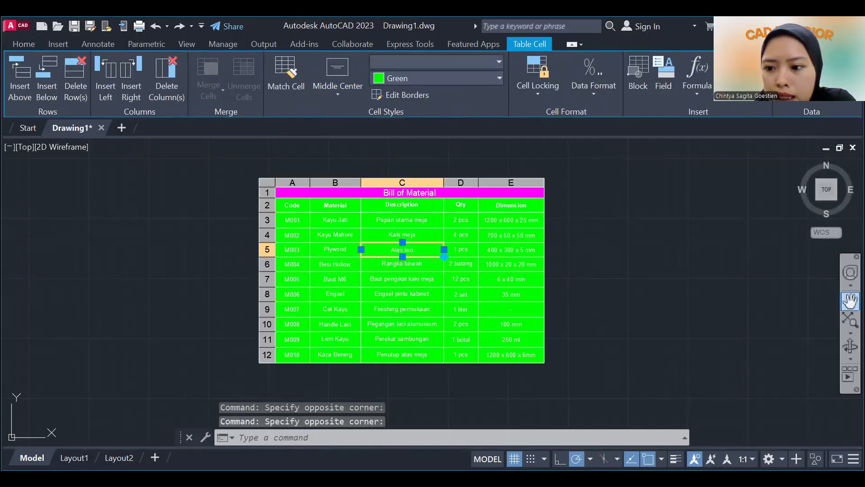
click(851, 300)
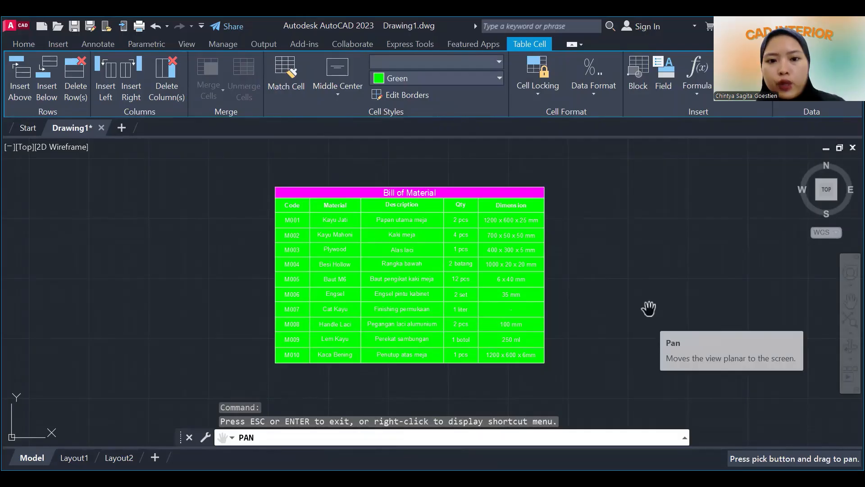
key(Escape)
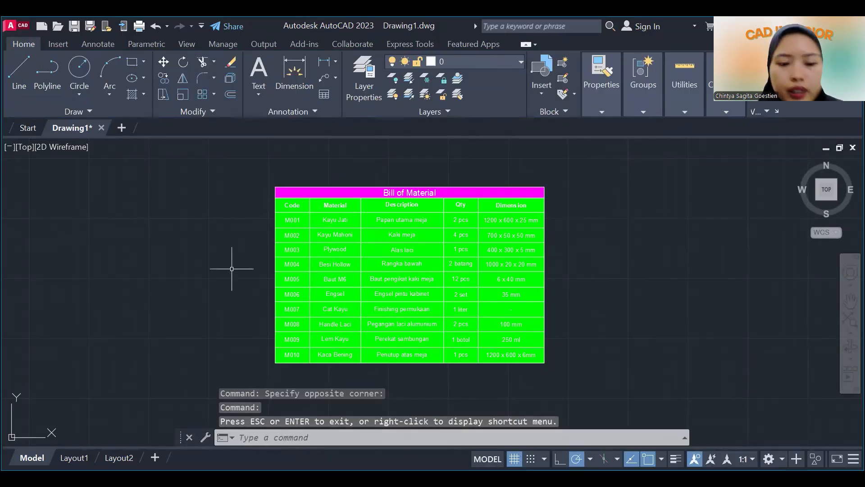
click(352, 219)
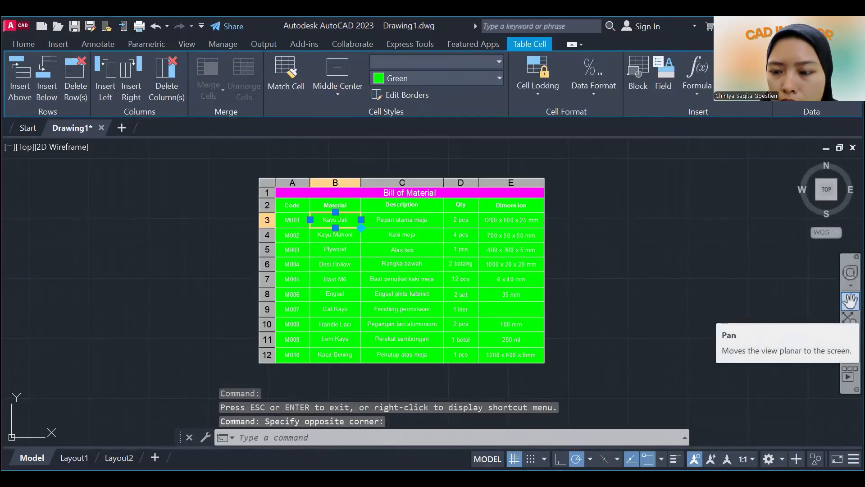
click(850, 301)
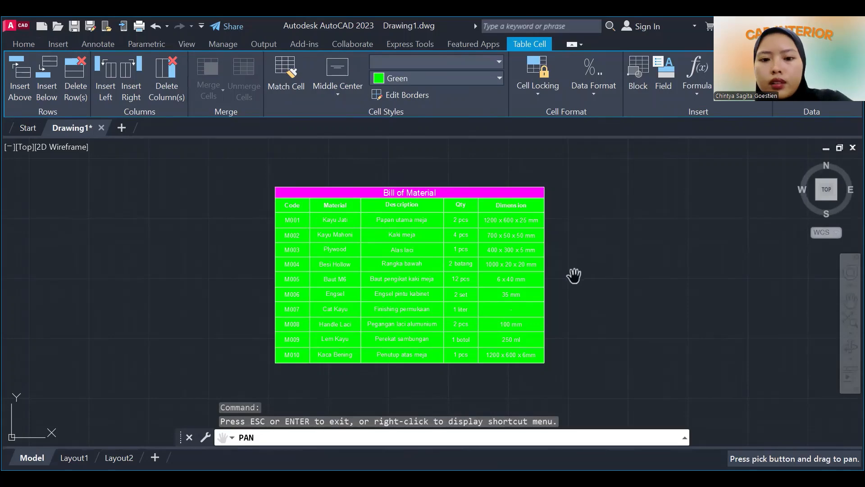
key(Escape)
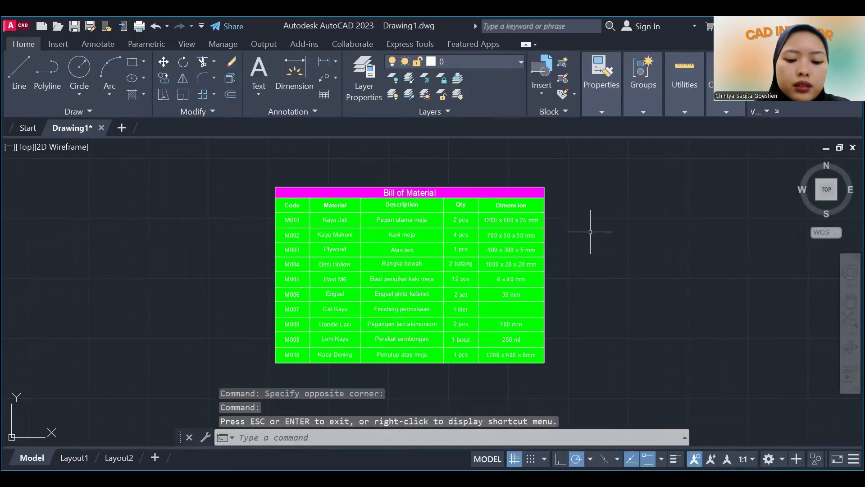
text(t)
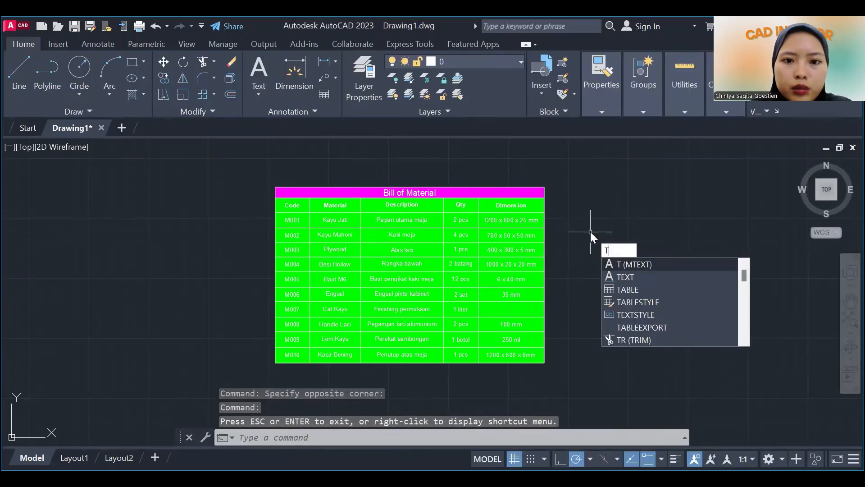
key(BackSpace)
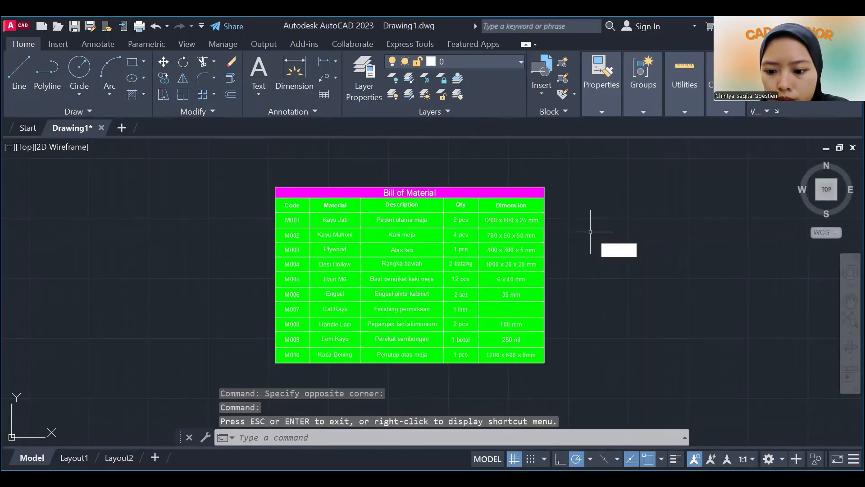
click(611, 228)
right_click(646, 212)
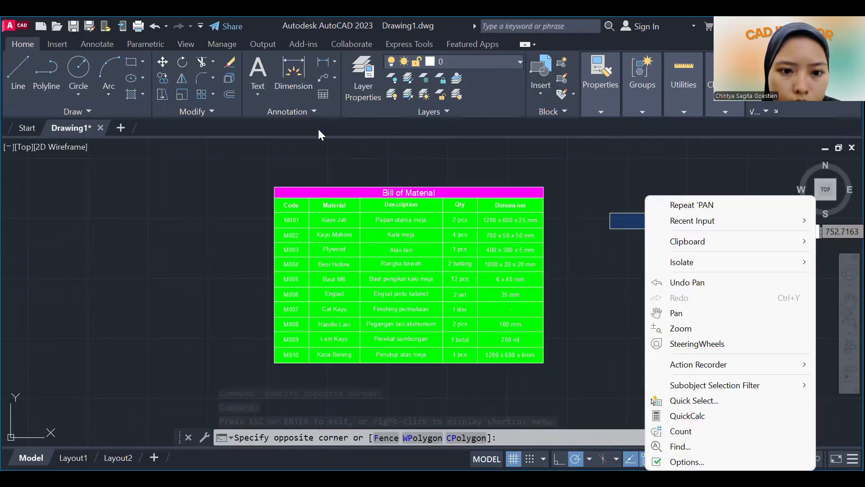
click(308, 112)
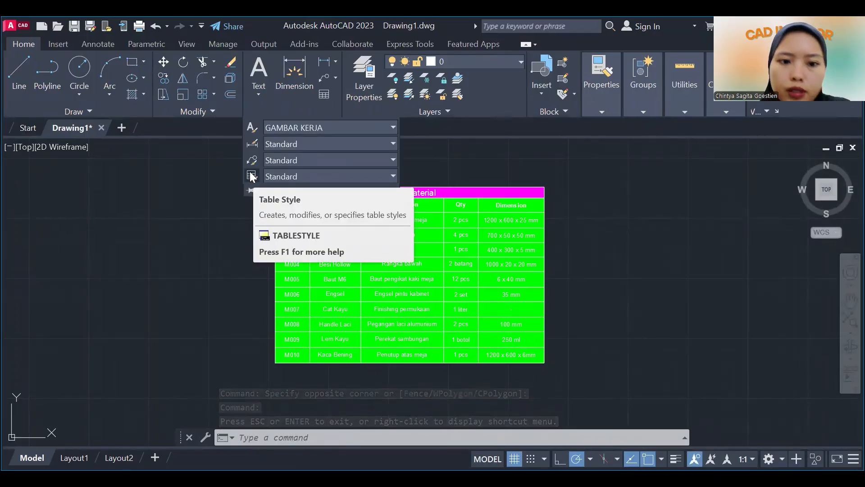
click(503, 161)
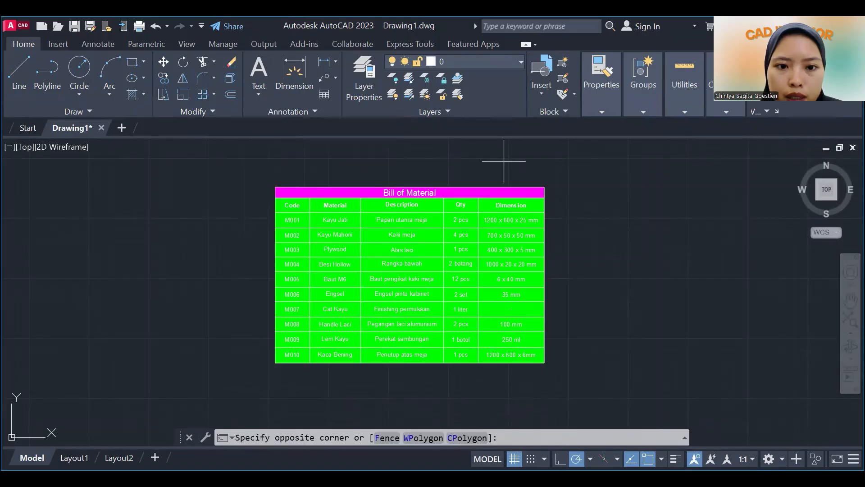
Open the table style manager.
click(316, 113)
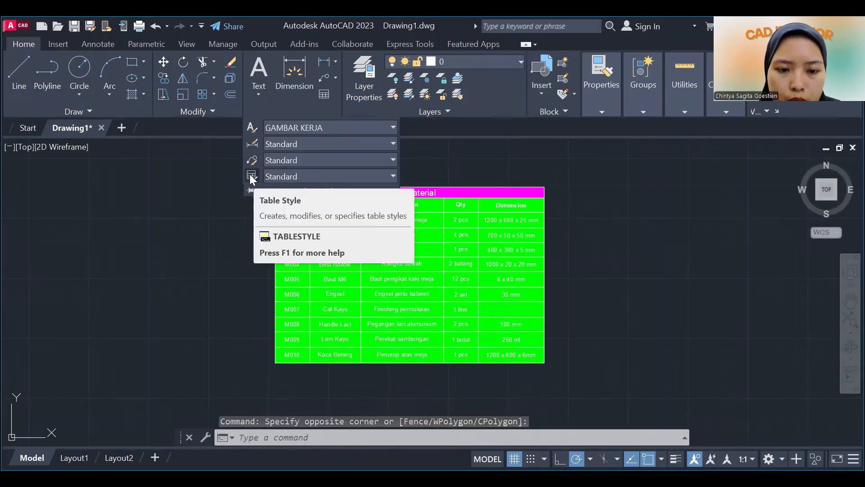
click(252, 175)
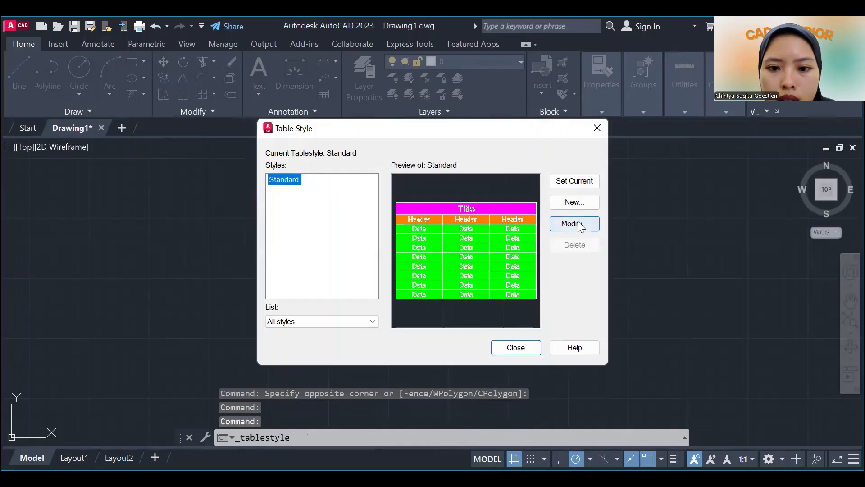
Try to set the text color of the Standard table style's Data cells to index color 18.
click(577, 222)
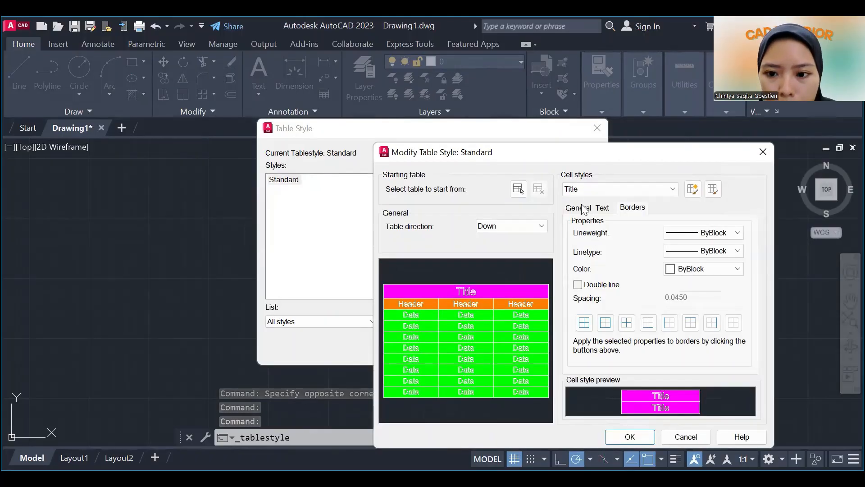
click(623, 190)
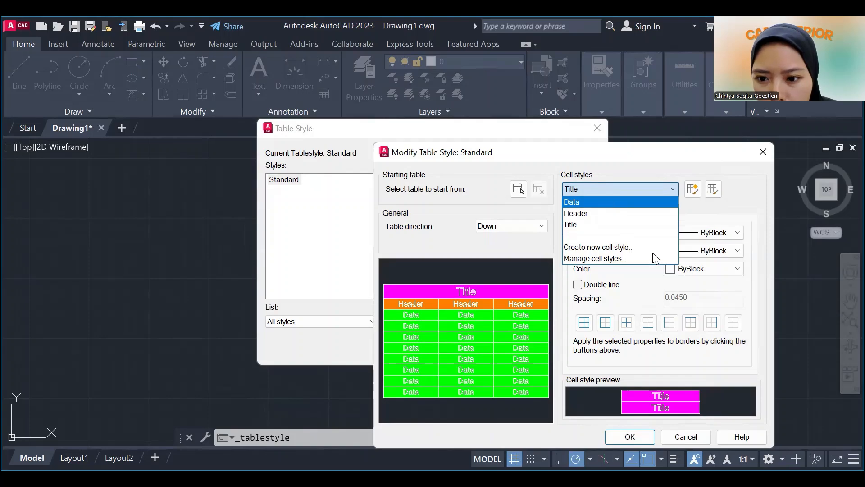
click(582, 201)
click(604, 208)
click(672, 275)
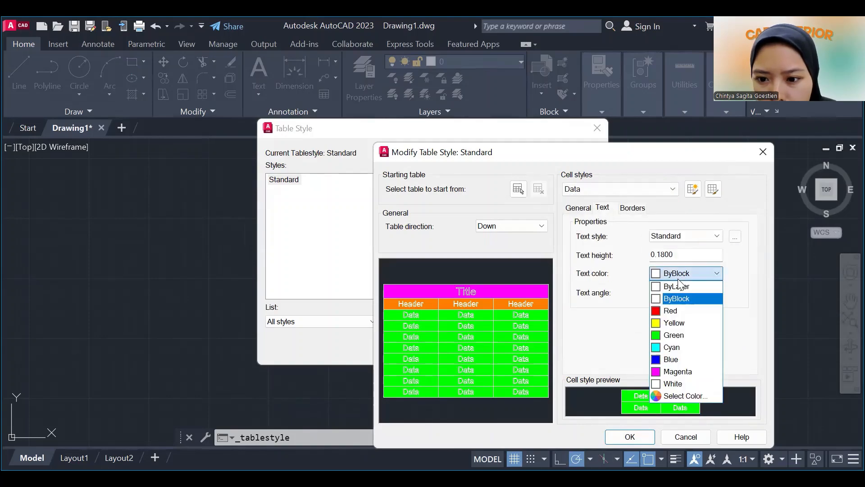
click(689, 398)
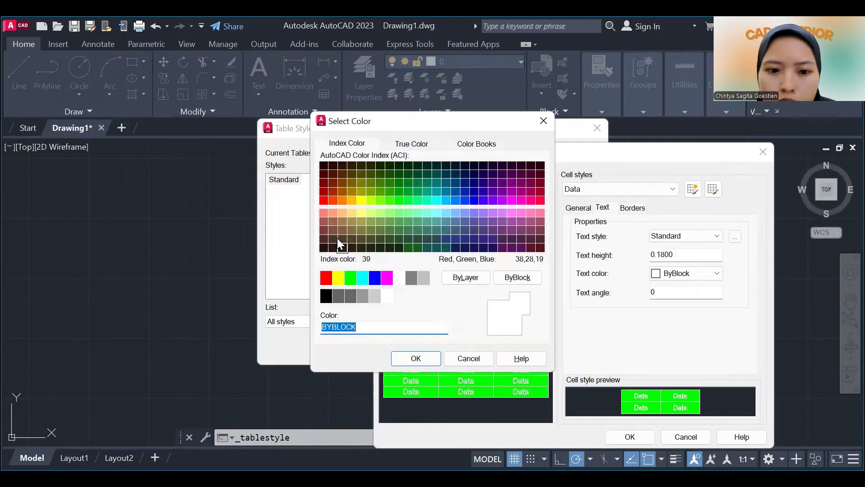
click(324, 165)
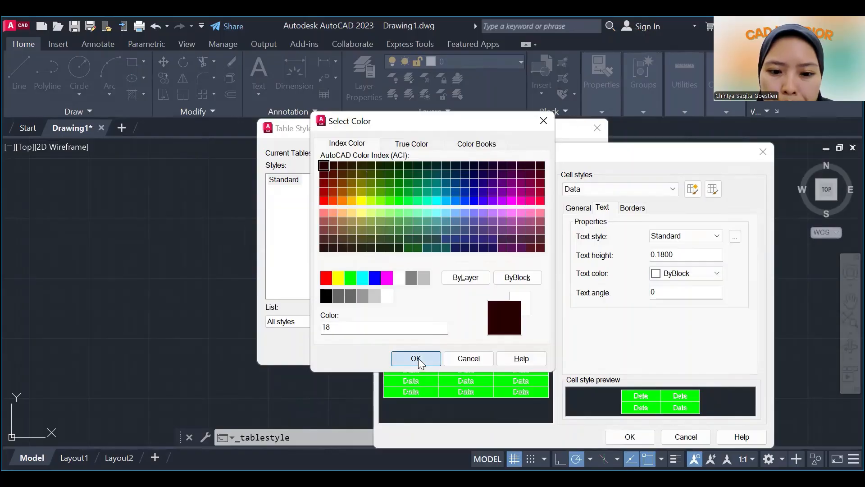
click(416, 358)
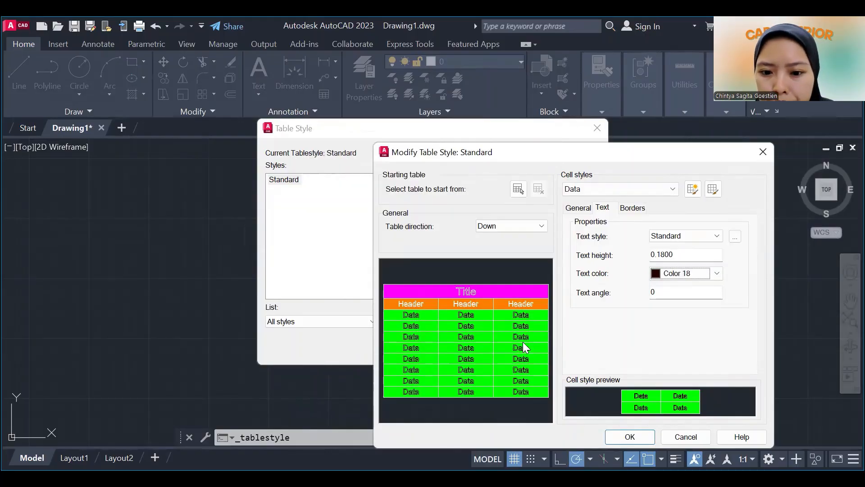
click(768, 156)
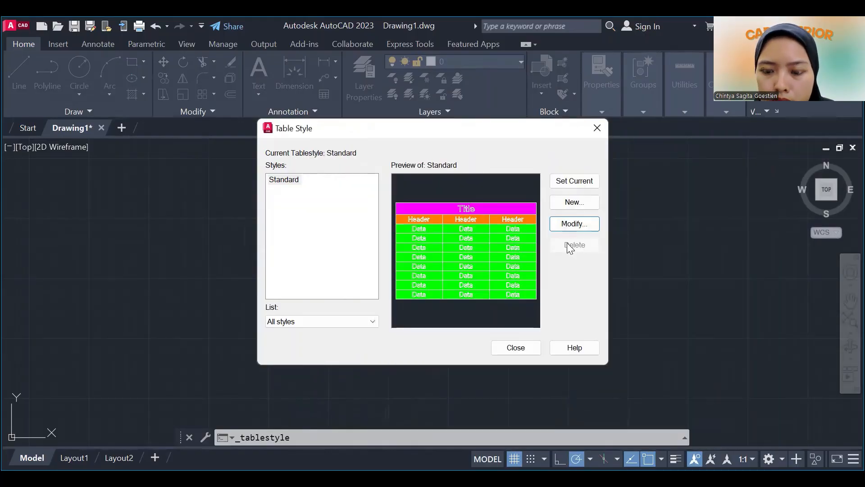
Set the text color of the Standard table style's Data cells to index color 250, save the style, and close the table style manager.
click(568, 225)
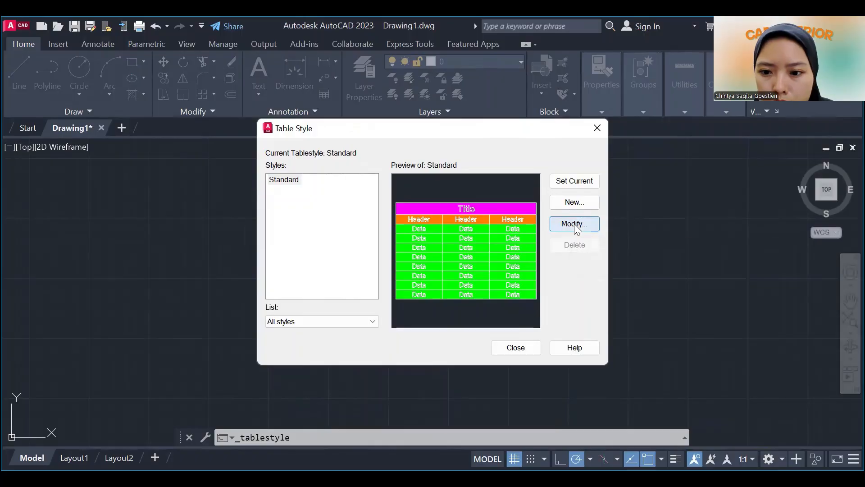
click(644, 188)
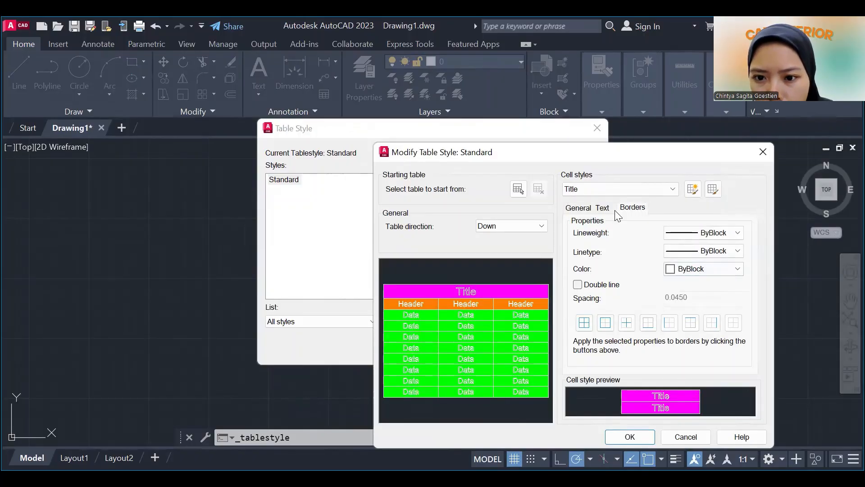
click(614, 204)
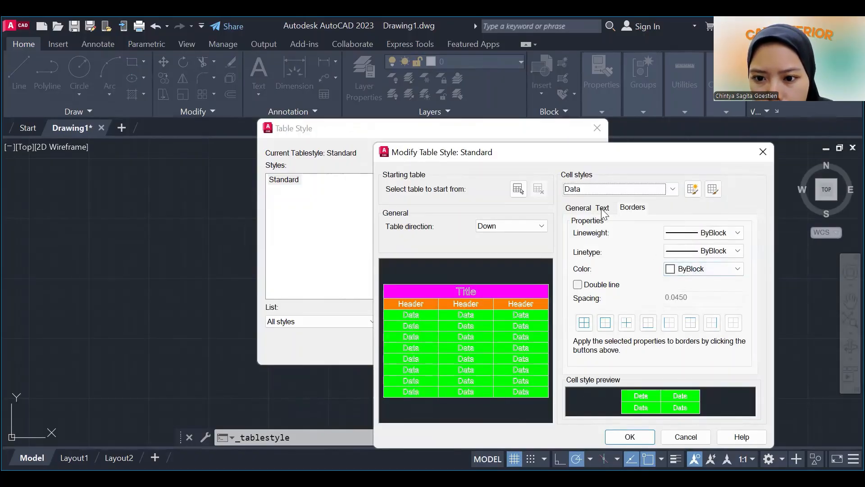
click(602, 208)
click(692, 275)
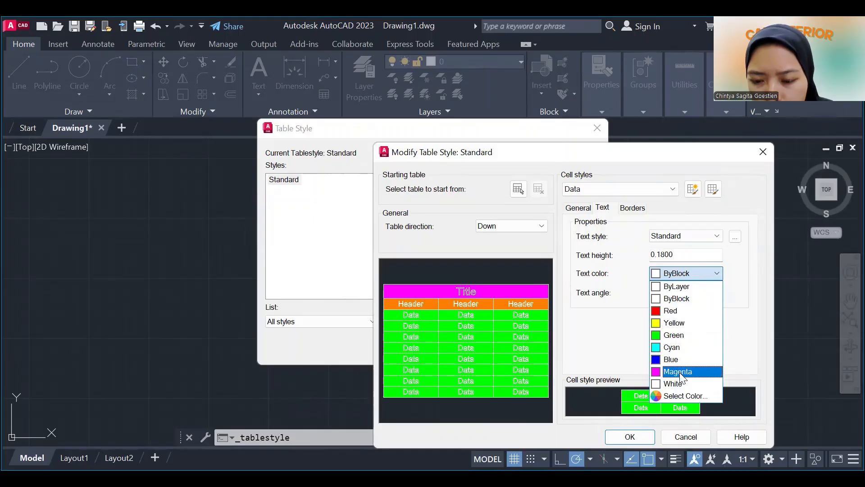
click(684, 396)
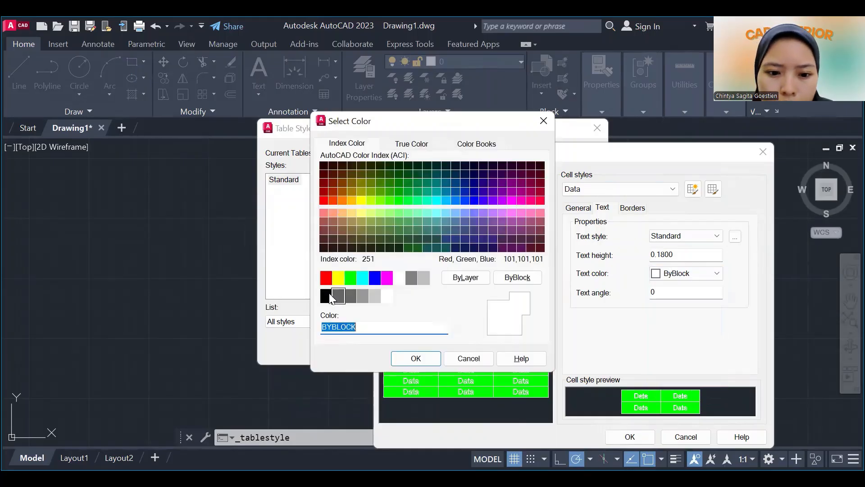
click(326, 295)
click(416, 358)
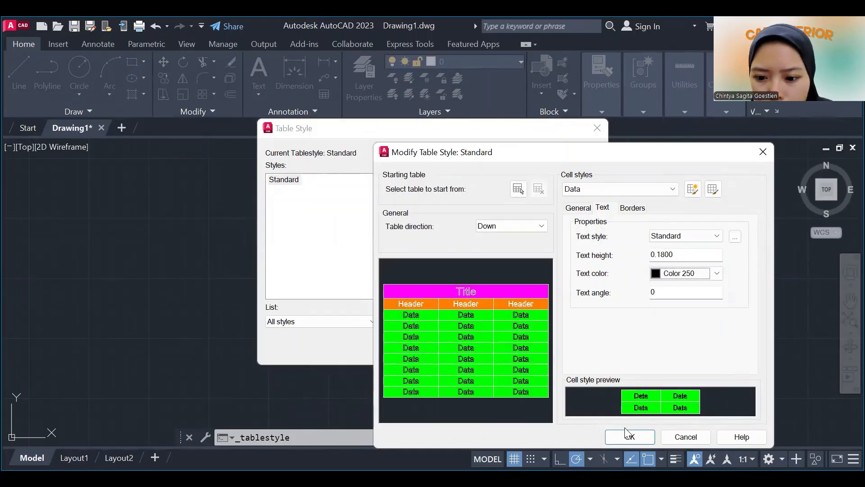
key(Return)
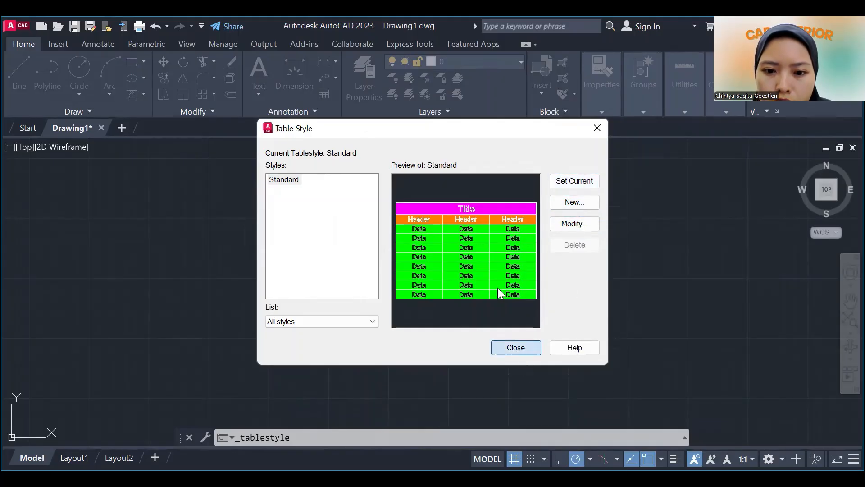
click(517, 350)
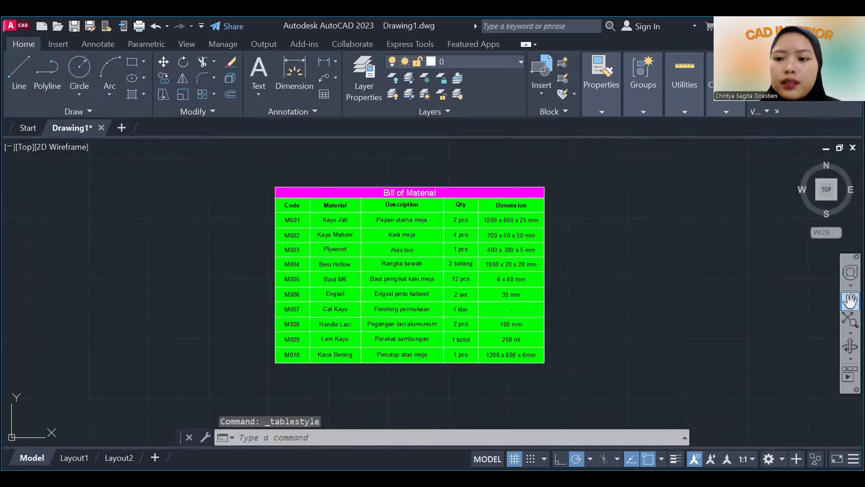
click(850, 301)
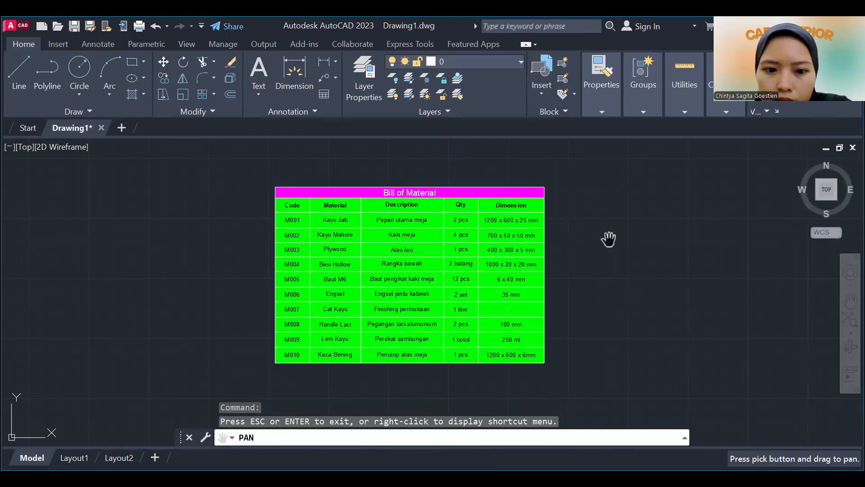
key(Escape)
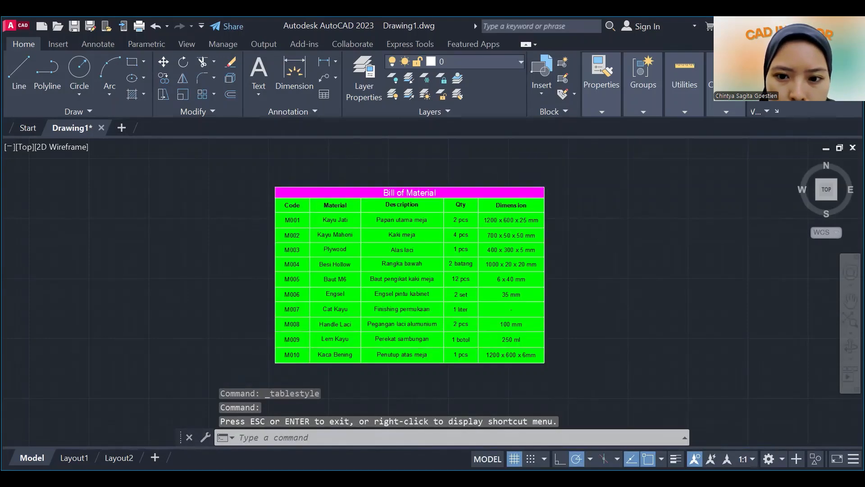
click(288, 208)
key(Escape)
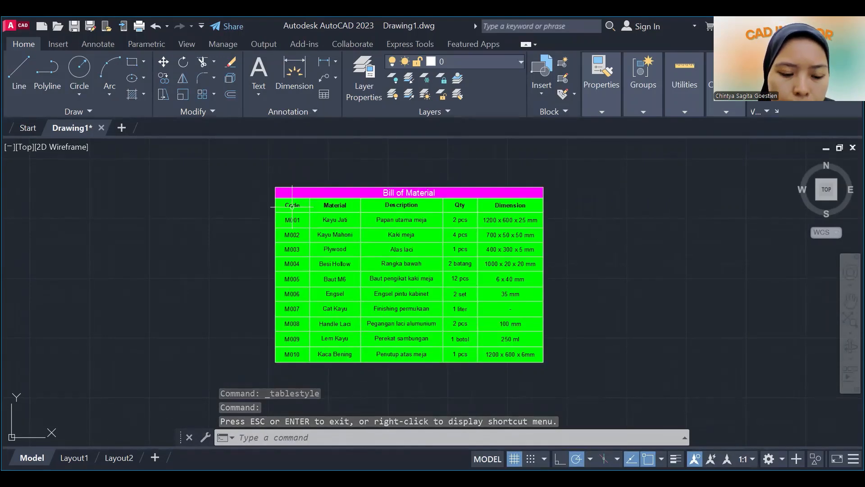
Apply the Header cell style to all cells from Code to Dimension in the Bill of Material table's heading row.
click(292, 207)
shift+click(346, 204)
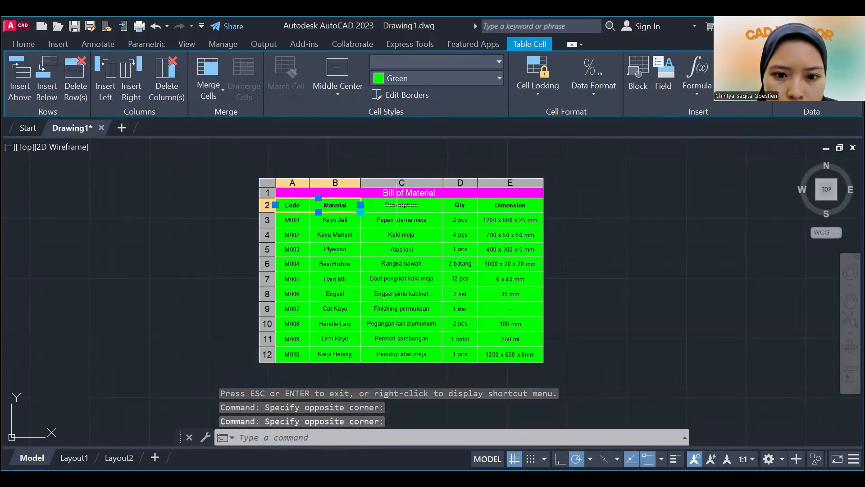
click(408, 198)
click(491, 208)
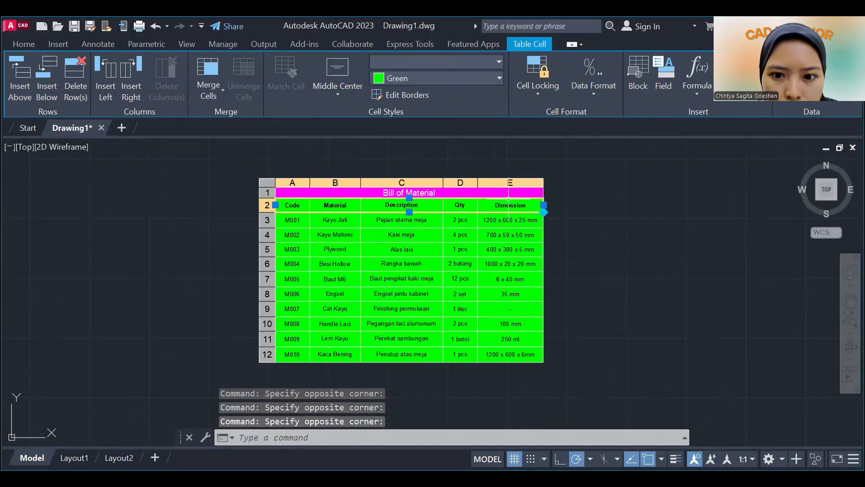
click(498, 78)
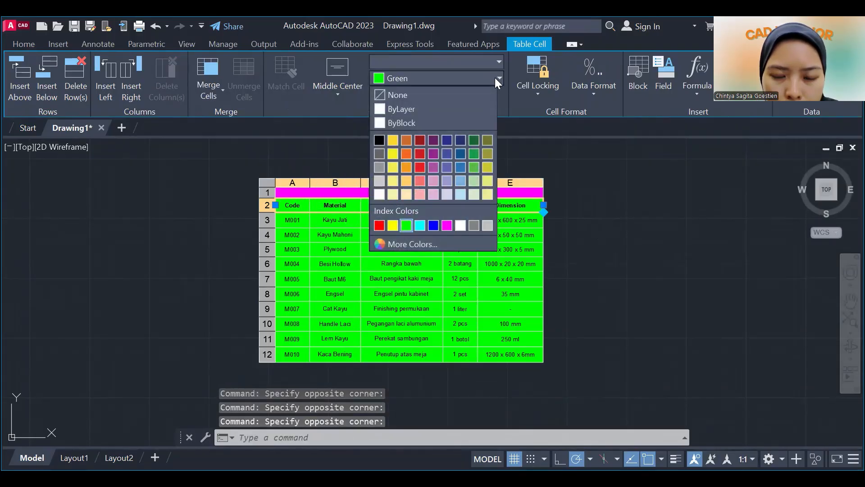
click(529, 106)
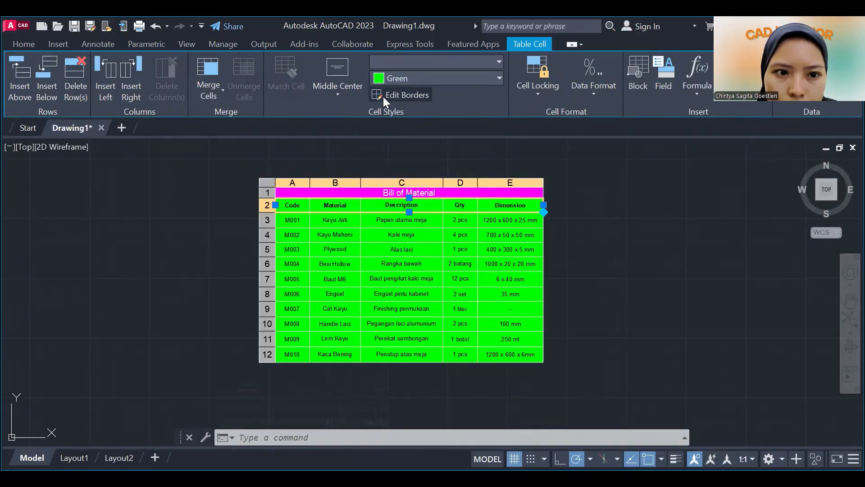
click(499, 61)
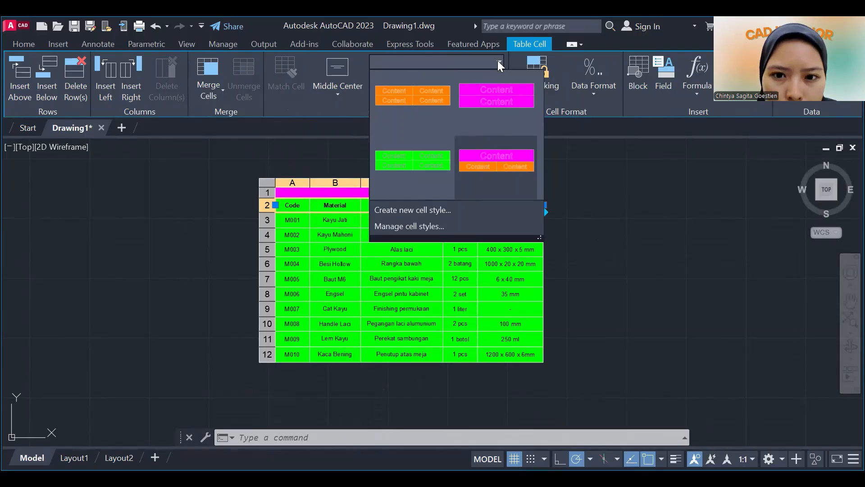
click(409, 94)
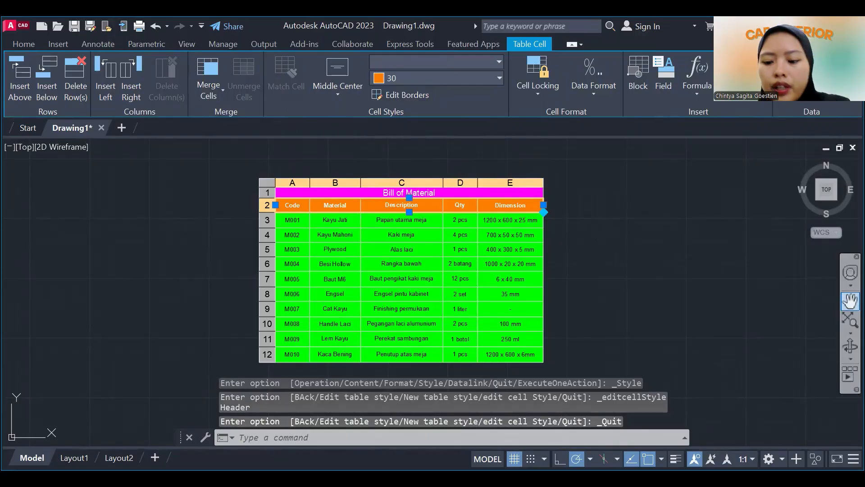
key(Escape)
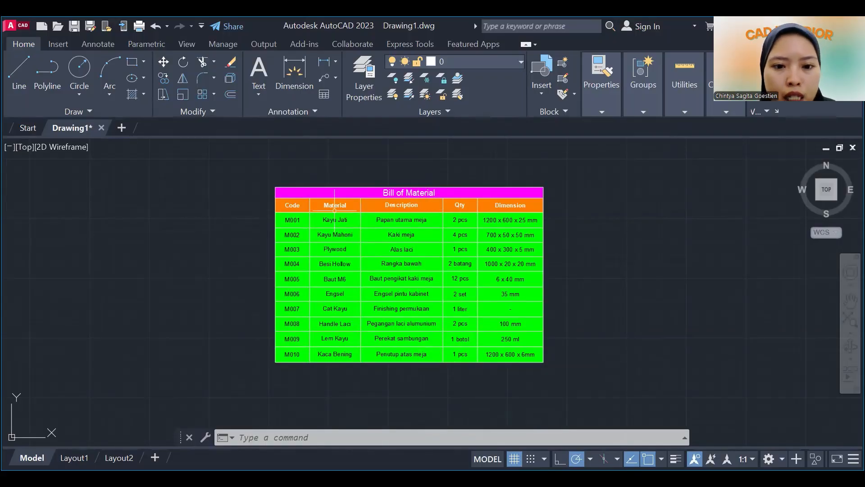
Remove the letter "s" from the Description column heading so it reads "Decription", and leave the cell editor.
click(285, 210)
key(Escape)
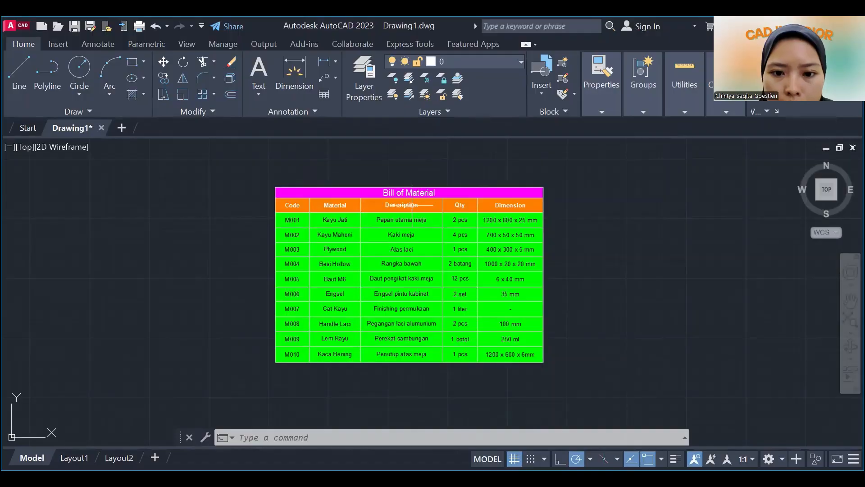
double_click(396, 205)
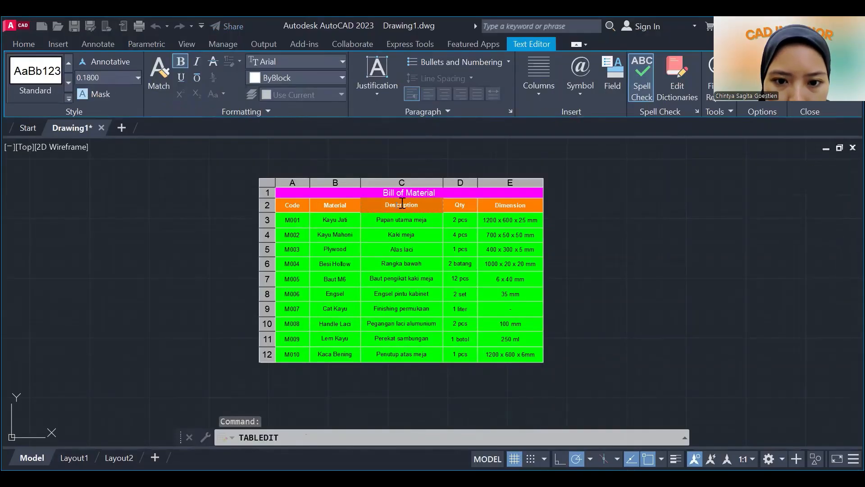
key(BackSpace)
click(851, 301)
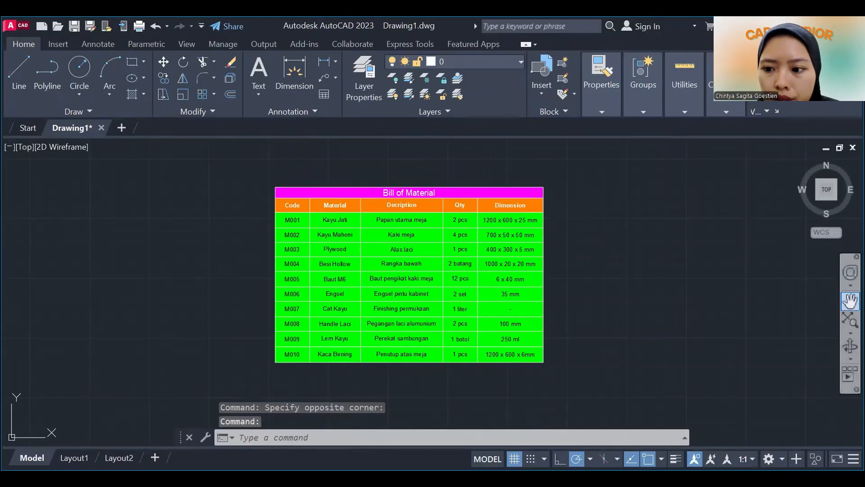